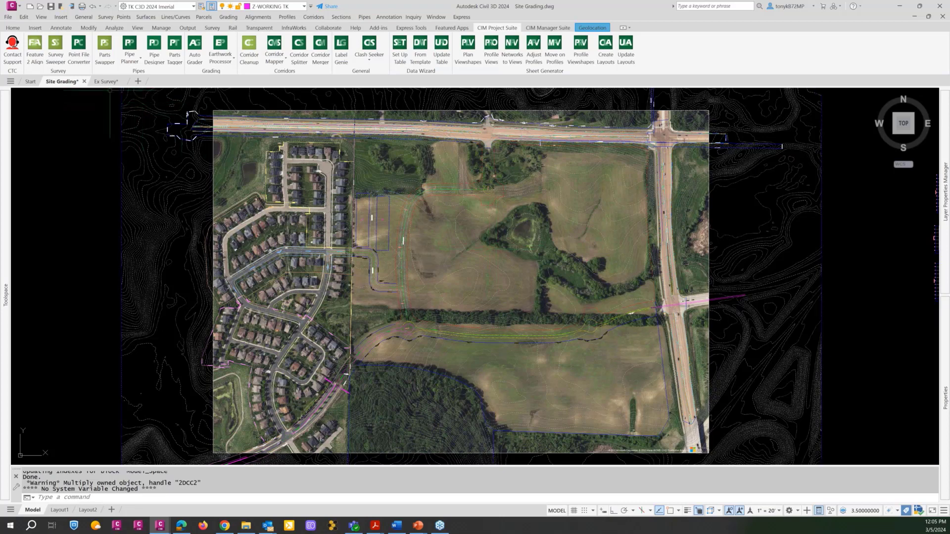
Switch to the Ex Survey drawing and examine the existing contours, tree removal areas and road entrance near the north road.
{"action": "left_click", "coordinate": [107, 84]}
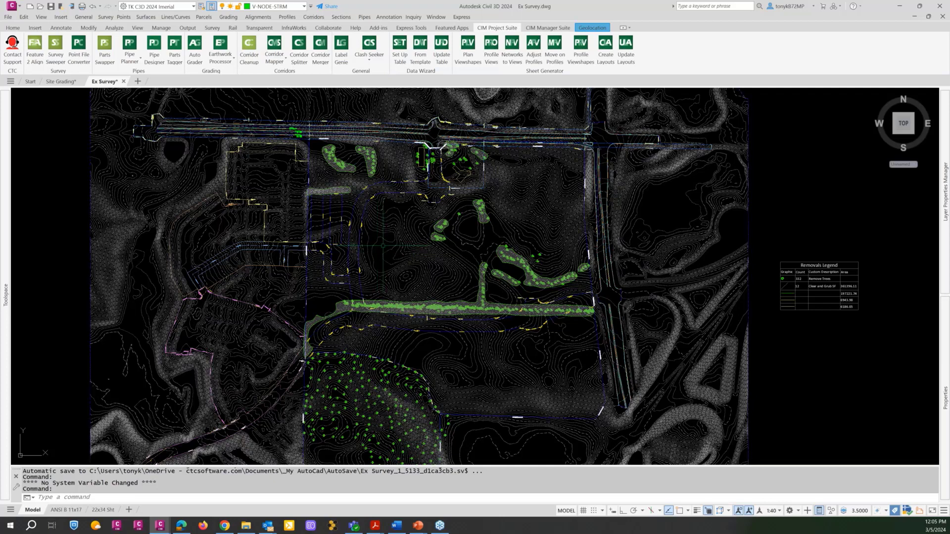
{"action": "mouse_move", "coordinate": [382, 246]}
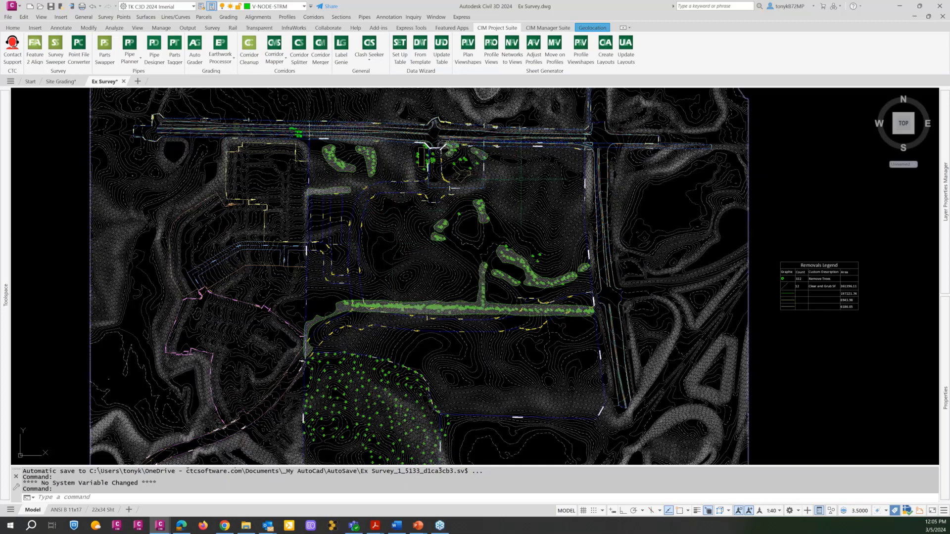
{"action": "mouse_move", "coordinate": [519, 181]}
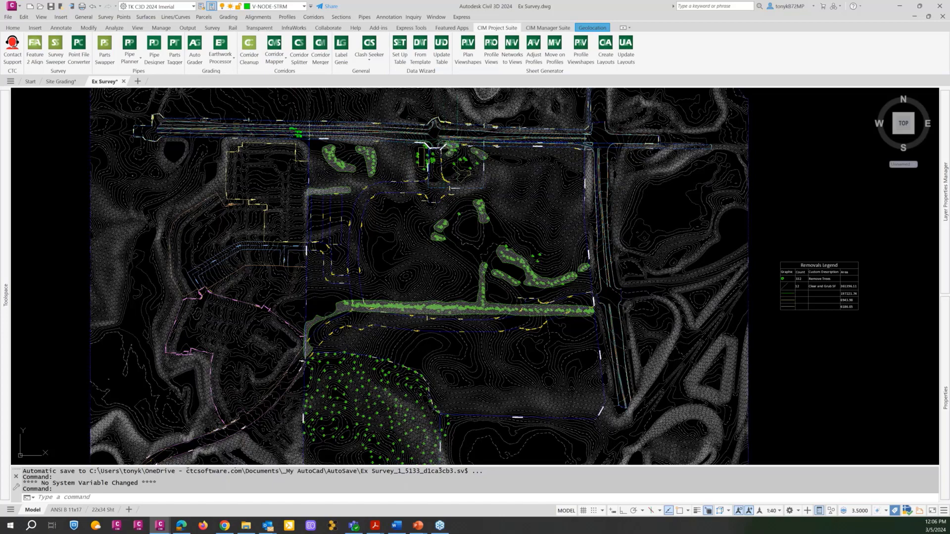
{"action": "scroll", "coordinate": [459, 134], "scroll_direction": "up", "scroll_amount": 8}
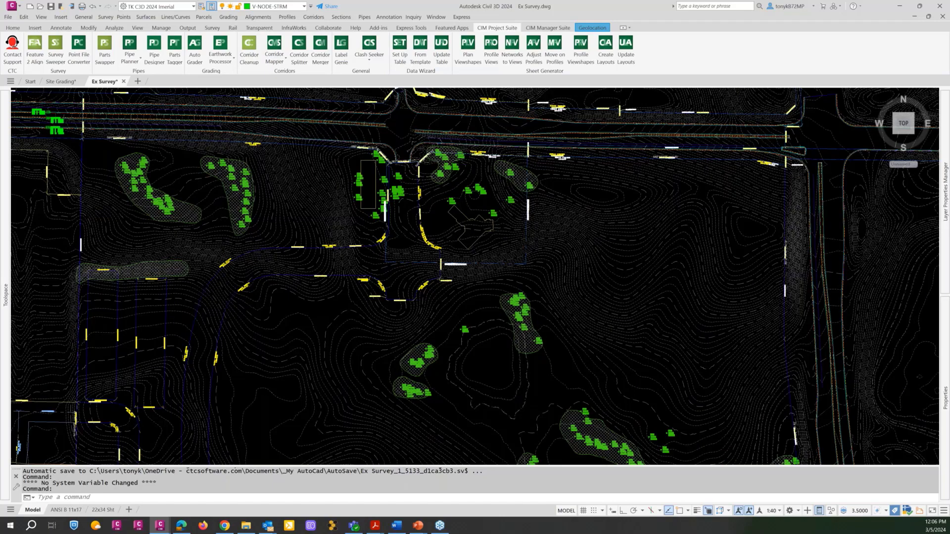
{"action": "scroll", "coordinate": [286, 145], "scroll_direction": "down", "scroll_amount": 3}
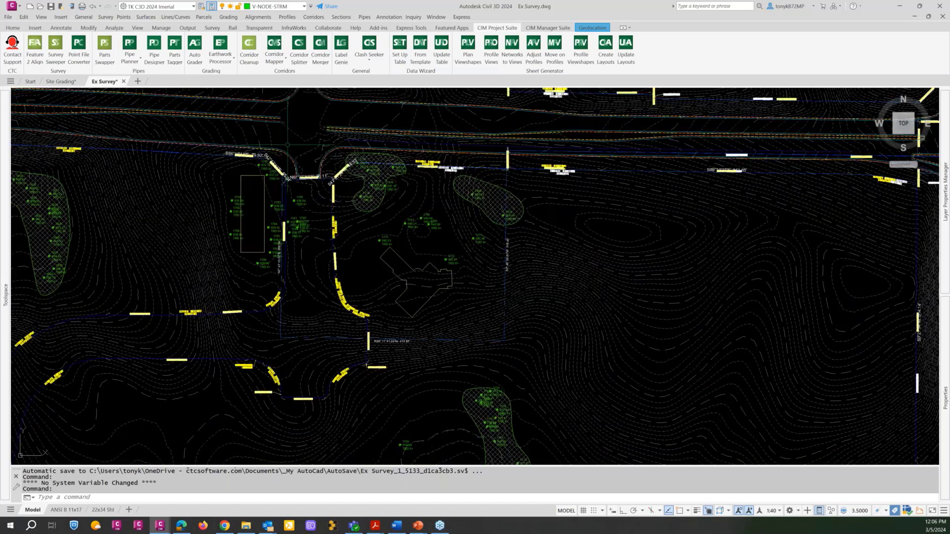
{"action": "middle_click_drag", "start_coordinate": [286, 145], "coordinate": [423, 147]}
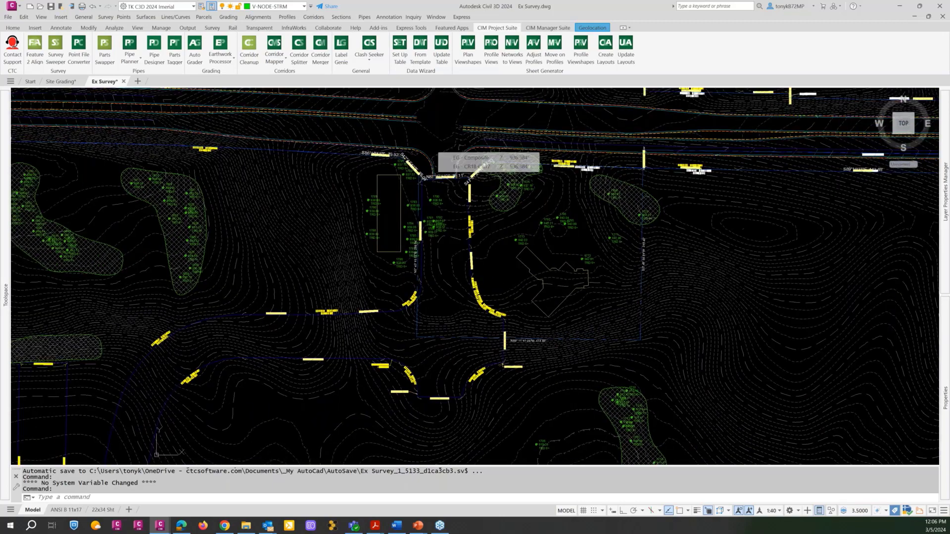
{"action": "scroll", "coordinate": [435, 133], "scroll_direction": "down", "scroll_amount": 2}
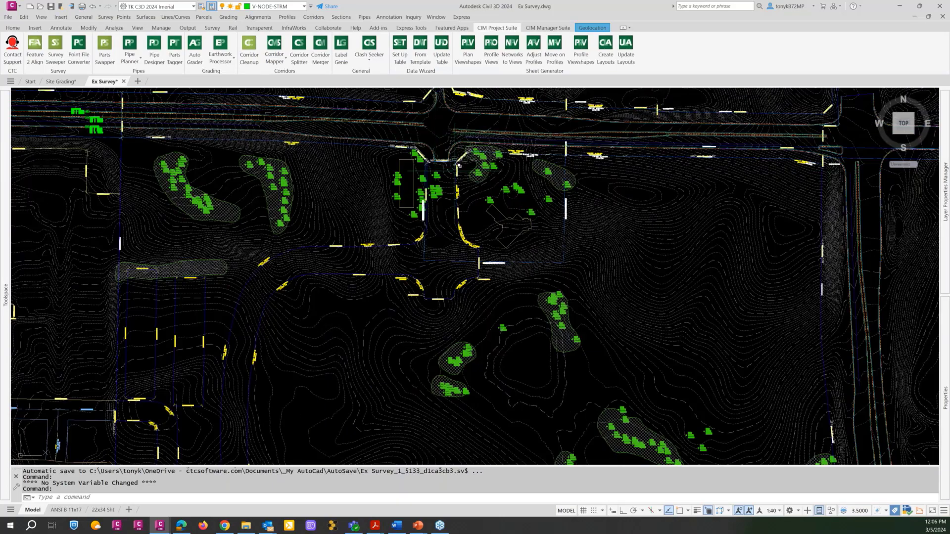
{"action": "scroll", "coordinate": [450, 167], "scroll_direction": "up", "scroll_amount": 4}
{"action": "scroll", "coordinate": [428, 159], "scroll_direction": "down", "scroll_amount": 8}
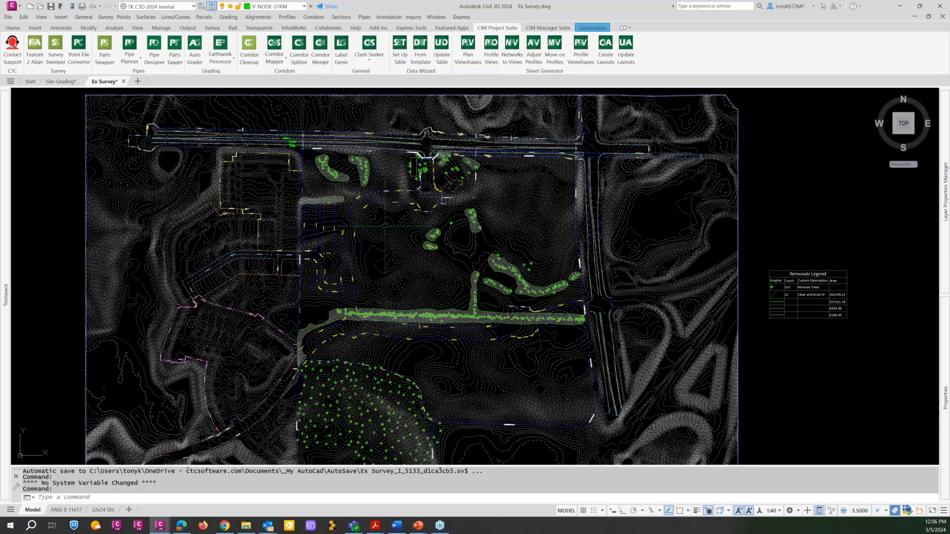
Return to the Site Grading drawing and freeze the aerial image's layer with LAYFRZ.
{"action": "left_click", "coordinate": [59, 82]}
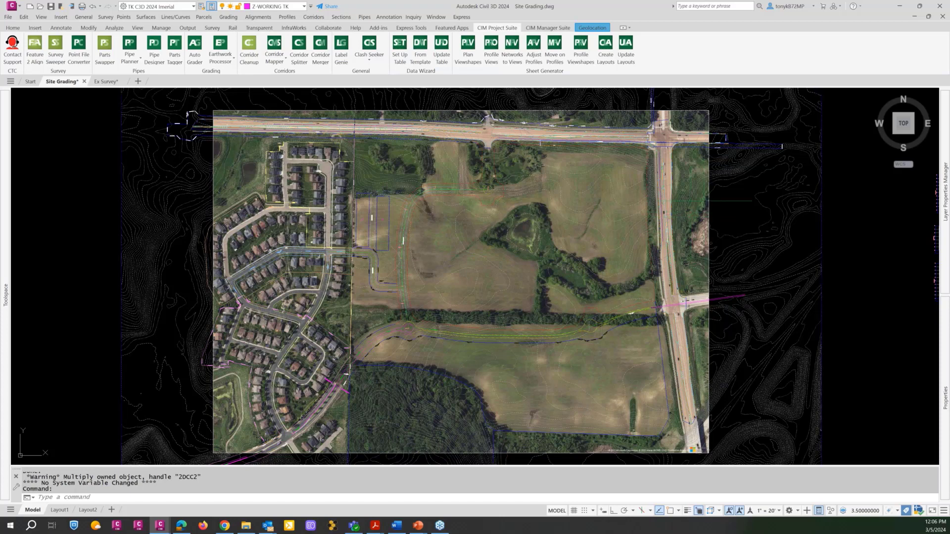
{"action": "type", "text": "lf"}
{"action": "key", "text": "Return"}
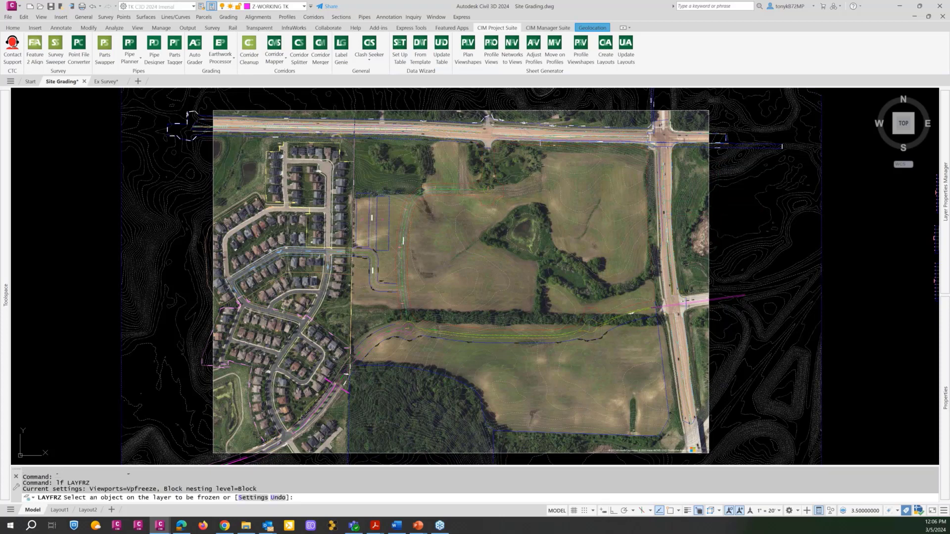
{"action": "left_click", "coordinate": [710, 208]}
{"action": "key", "text": "Escape"}
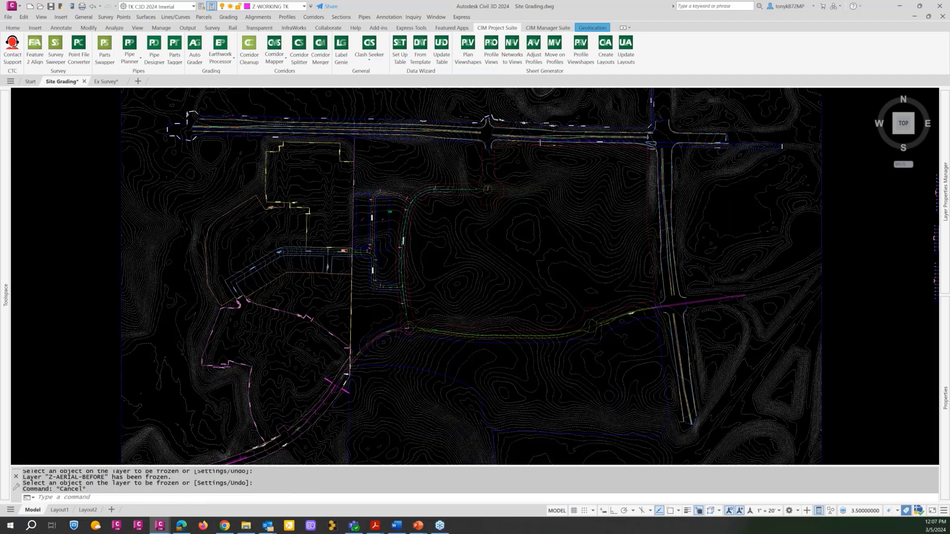
Examine the proposed road layout around Mills Drive, Mills Lane and CTC Parkway in the site plan.
{"action": "scroll", "coordinate": [405, 239], "scroll_direction": "up", "scroll_amount": 5}
{"action": "scroll", "coordinate": [405, 227], "scroll_direction": "down", "scroll_amount": 3}
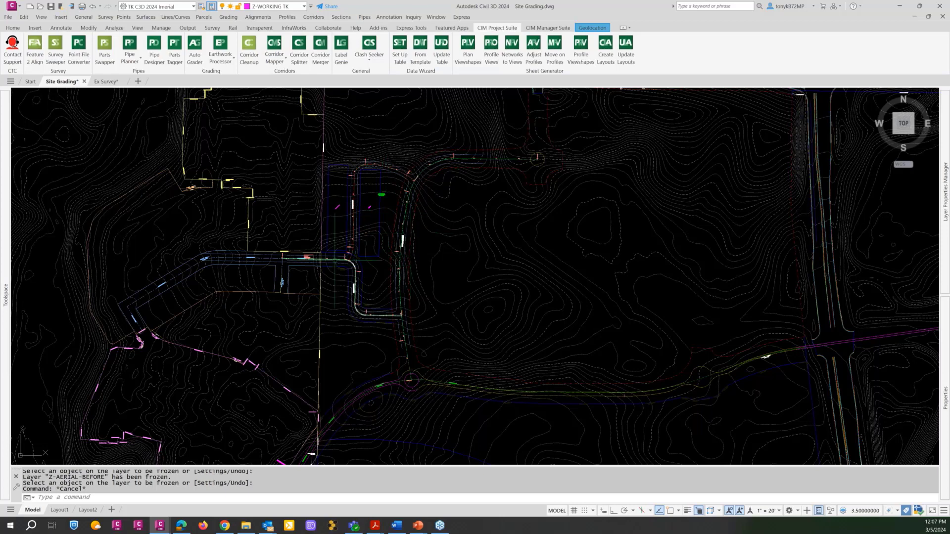
{"action": "scroll", "coordinate": [304, 259], "scroll_direction": "up", "scroll_amount": 4}
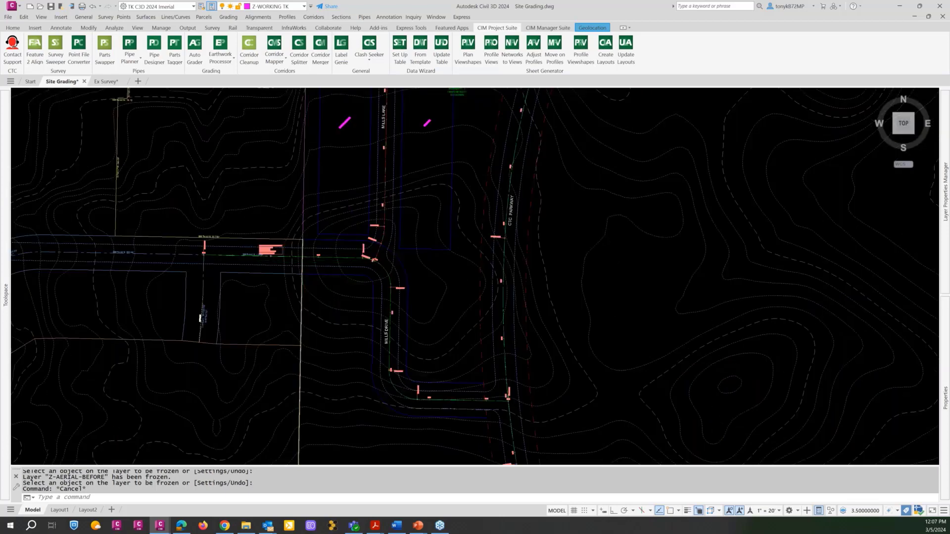
{"action": "scroll", "coordinate": [304, 259], "scroll_direction": "up", "scroll_amount": 2}
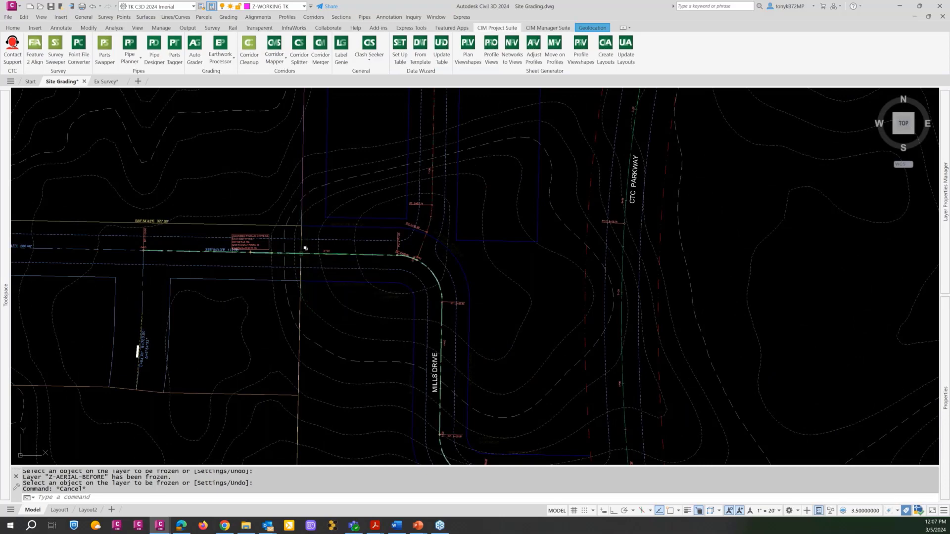
{"action": "scroll", "coordinate": [257, 267], "scroll_direction": "down", "scroll_amount": 4}
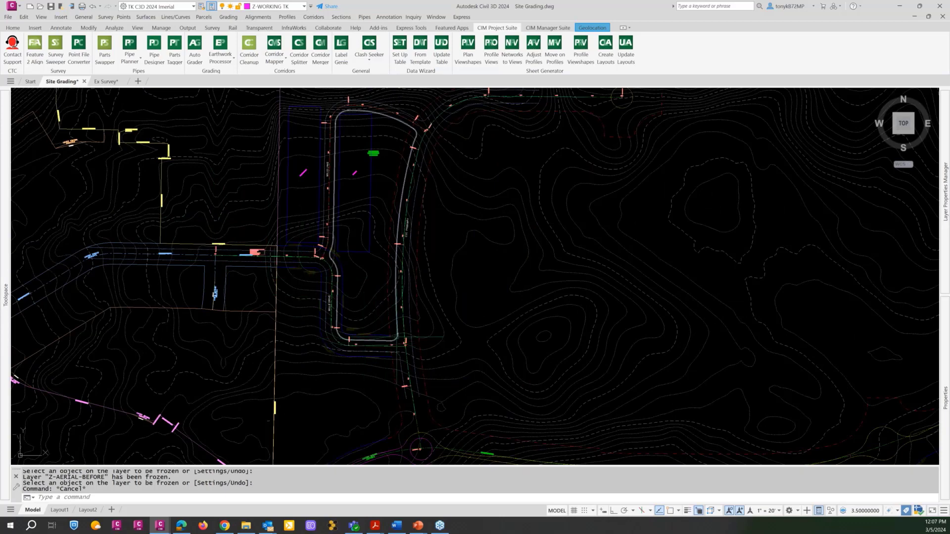
{"action": "middle_click_drag", "start_coordinate": [423, 261], "coordinate": [371, 311]}
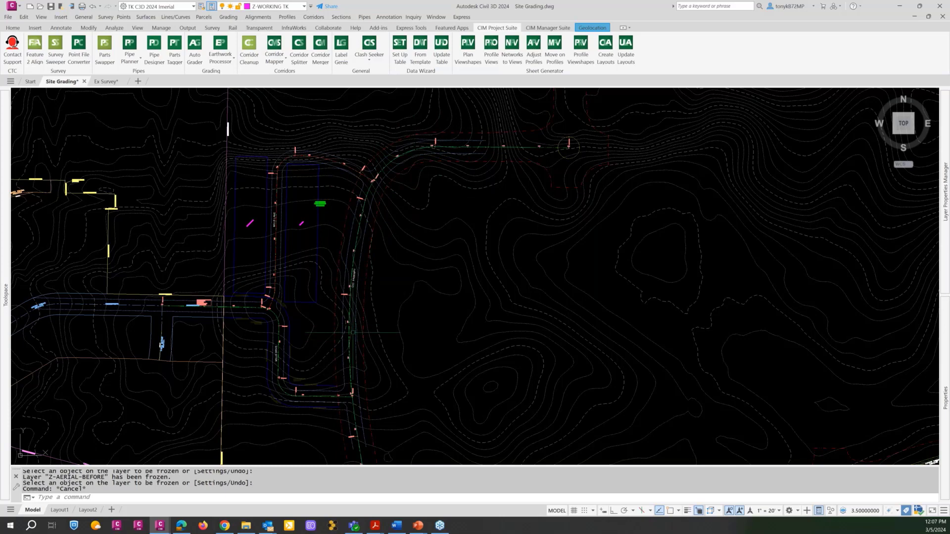
{"action": "scroll", "coordinate": [312, 245], "scroll_direction": "down", "scroll_amount": 2}
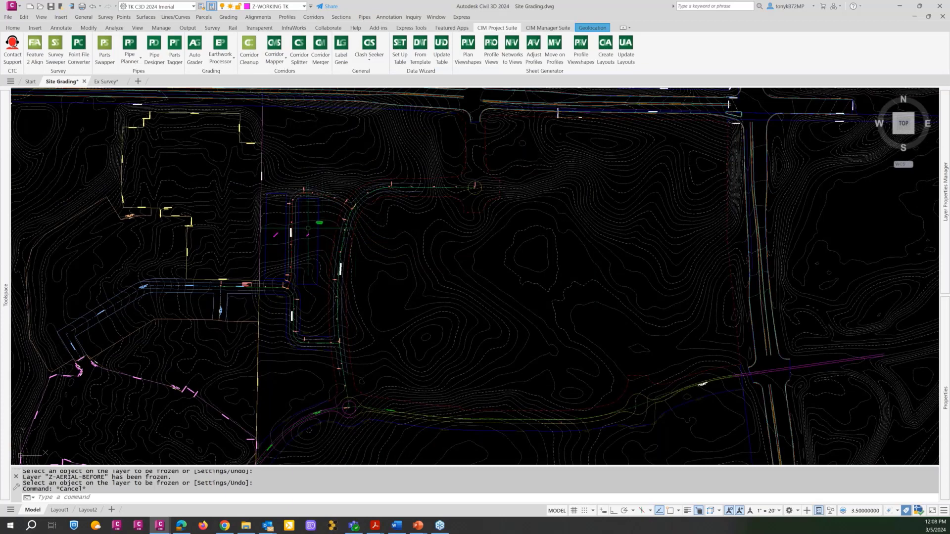
{"action": "scroll", "coordinate": [308, 228], "scroll_direction": "up", "scroll_amount": 3}
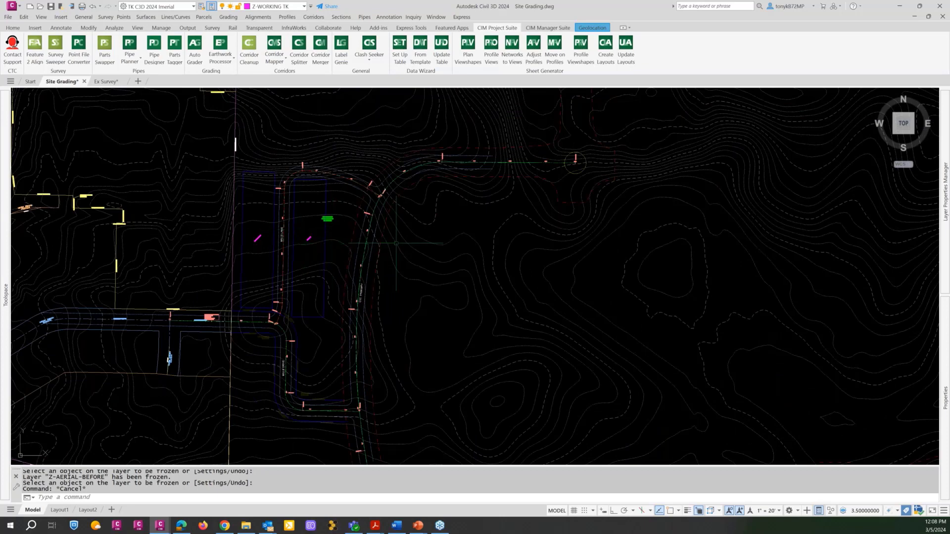
Examine the proposed road profile views placed east of the site plan, including the Mills Lane profile.
{"action": "scroll", "coordinate": [394, 243], "scroll_direction": "down", "scroll_amount": 2}
{"action": "scroll", "coordinate": [395, 243], "scroll_direction": "down", "scroll_amount": 4}
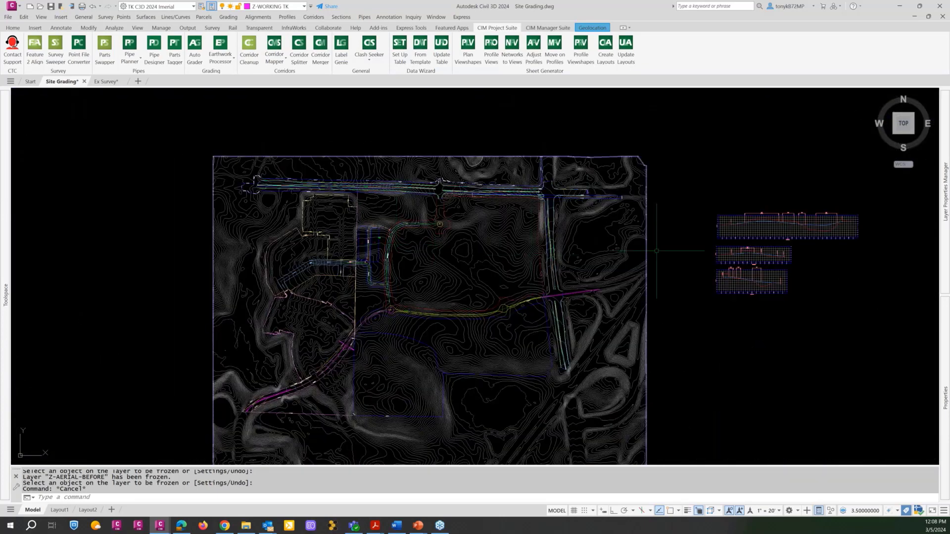
{"action": "scroll", "coordinate": [693, 243], "scroll_direction": "up", "scroll_amount": 3}
{"action": "scroll", "coordinate": [703, 240], "scroll_direction": "down", "scroll_amount": 1}
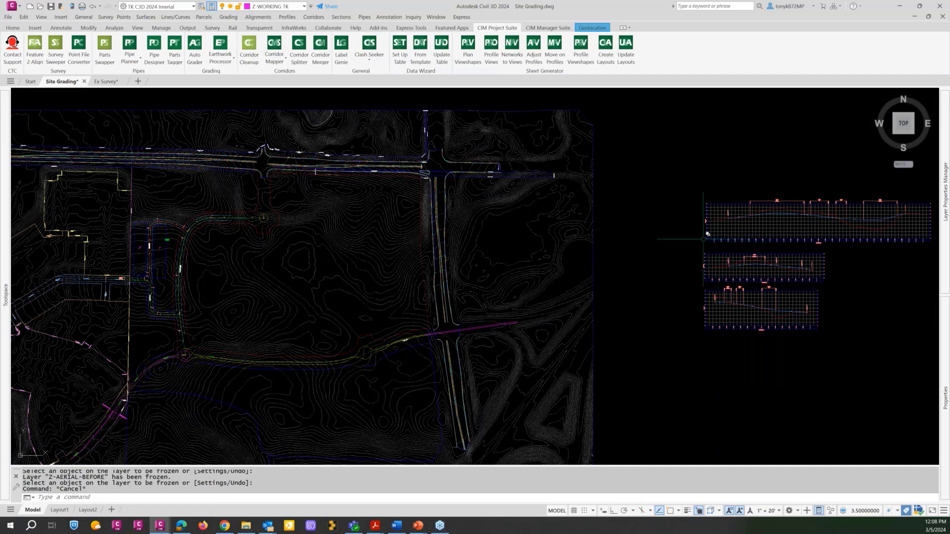
{"action": "middle_click_drag", "start_coordinate": [704, 240], "coordinate": [518, 239]}
{"action": "scroll", "coordinate": [577, 218], "scroll_direction": "up", "scroll_amount": 3}
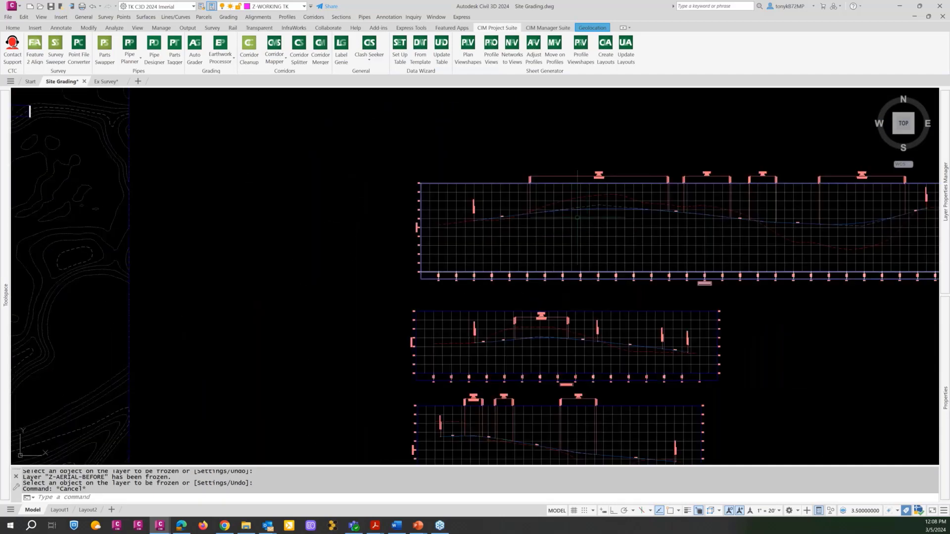
{"action": "scroll", "coordinate": [584, 221], "scroll_direction": "up", "scroll_amount": 2}
{"action": "scroll", "coordinate": [594, 225], "scroll_direction": "down", "scroll_amount": 2}
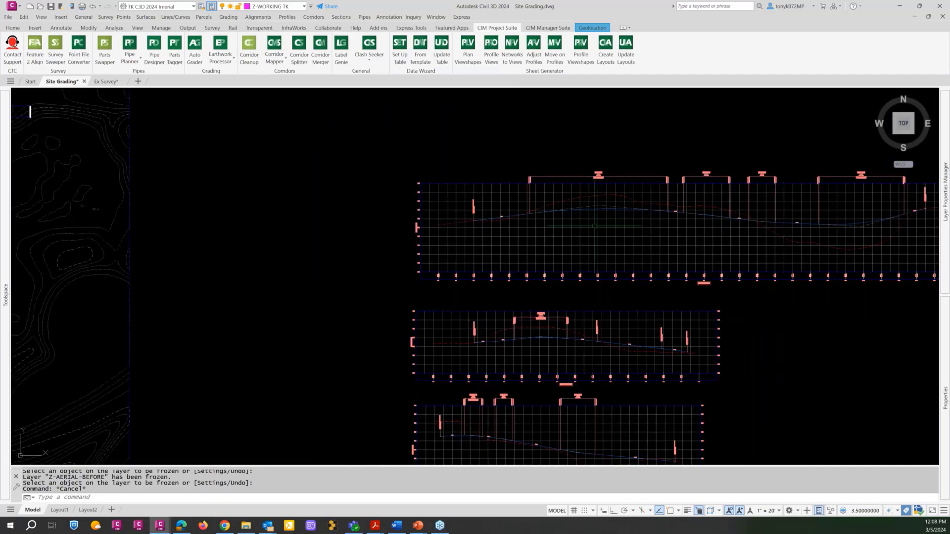
{"action": "middle_click_drag", "start_coordinate": [594, 226], "coordinate": [340, 250]}
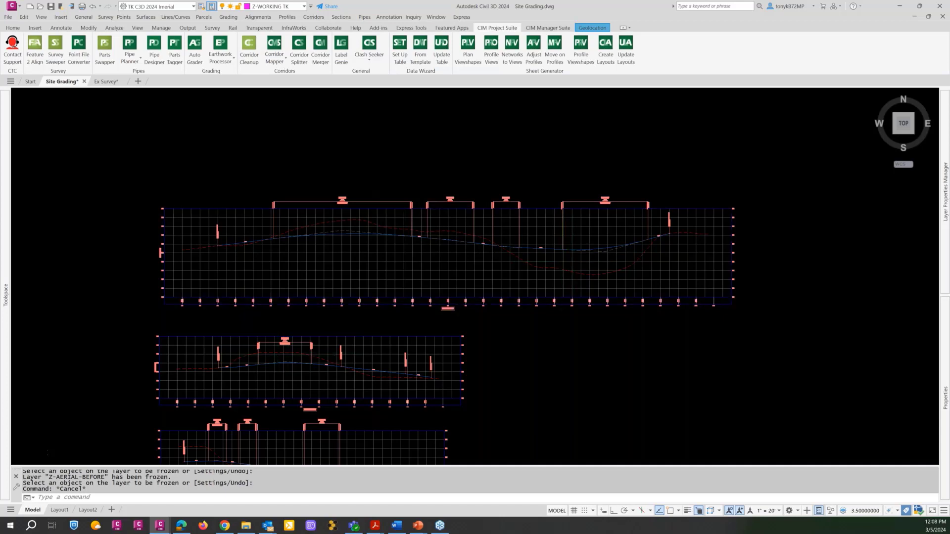
{"action": "scroll", "coordinate": [279, 357], "scroll_direction": "down", "scroll_amount": 2}
{"action": "middle_click_drag", "start_coordinate": [284, 359], "coordinate": [321, 268]}
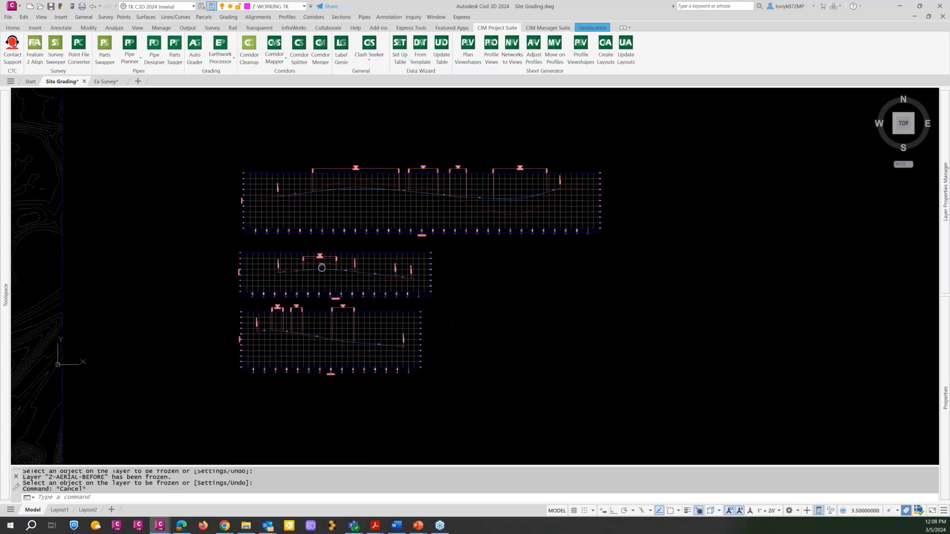
{"action": "scroll", "coordinate": [355, 362], "scroll_direction": "up", "scroll_amount": 4}
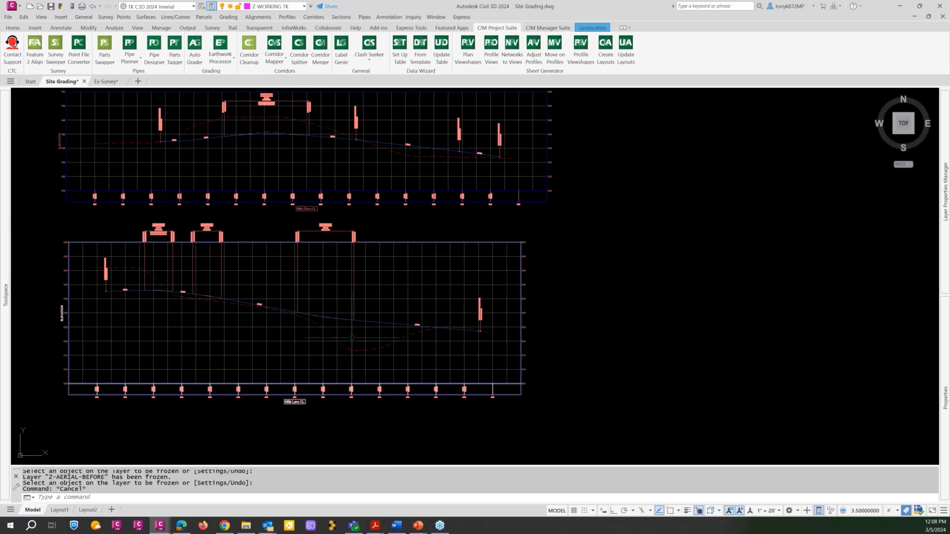
{"action": "scroll", "coordinate": [354, 345], "scroll_direction": "down", "scroll_amount": 4}
{"action": "scroll", "coordinate": [352, 340], "scroll_direction": "down", "scroll_amount": 2}
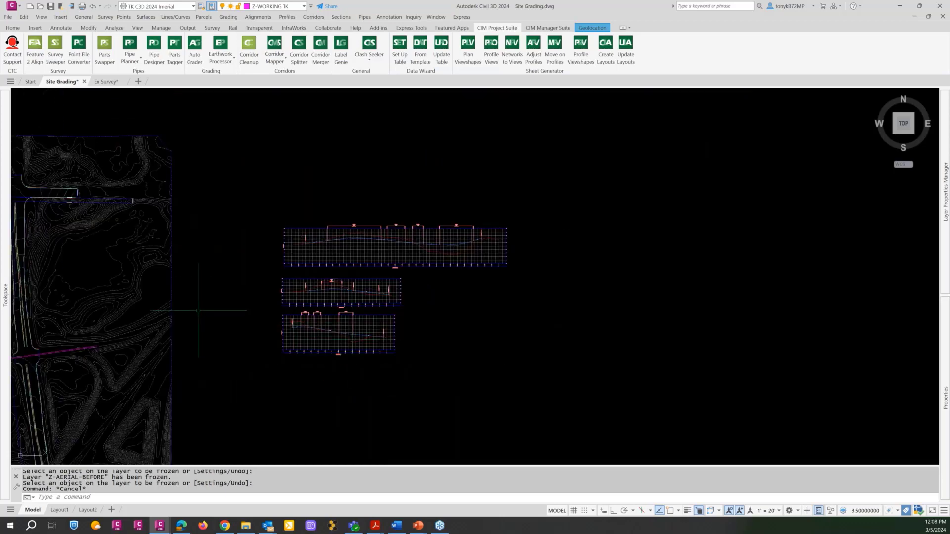
Return to the site plan, open the Earthwork Processor and place its window over the drawing.
{"action": "middle_click_drag", "start_coordinate": [199, 310], "coordinate": [480, 288]}
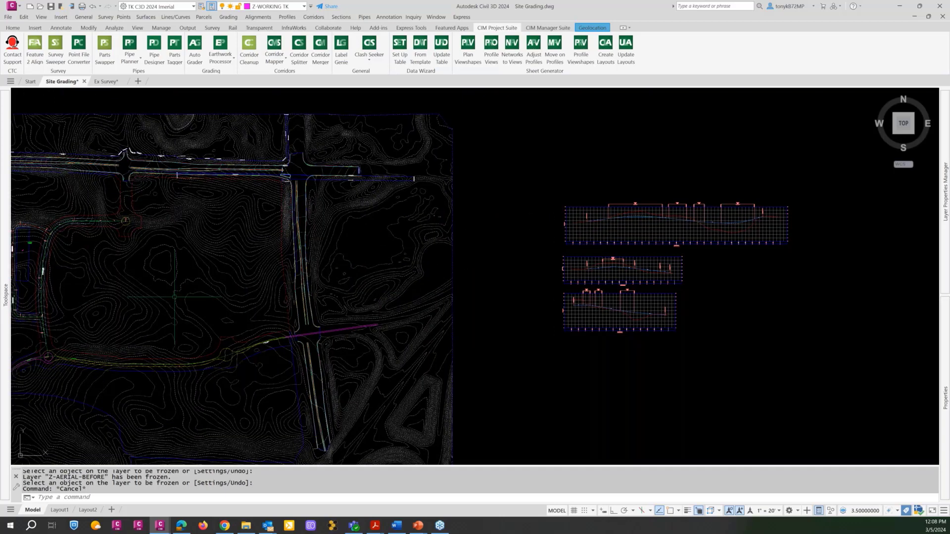
{"action": "middle_click_drag", "start_coordinate": [175, 297], "coordinate": [371, 307]}
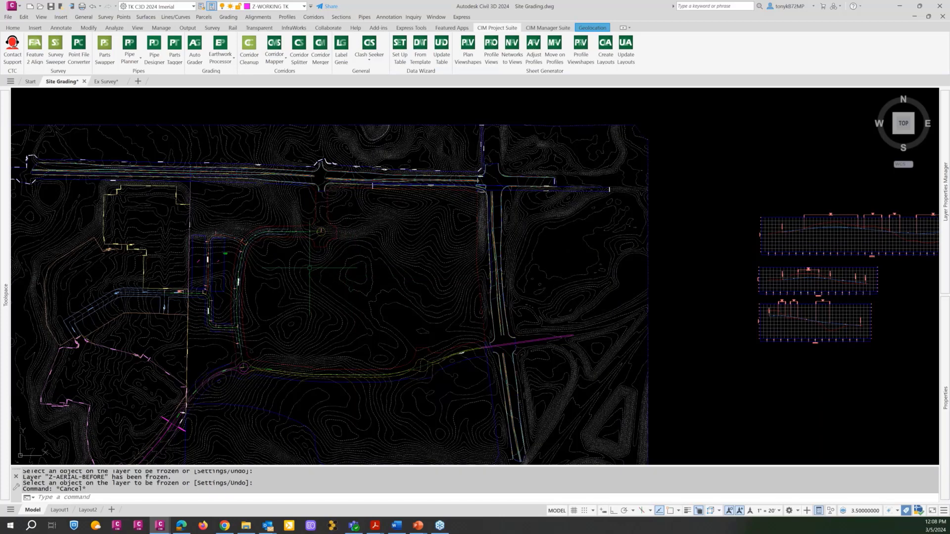
{"action": "scroll", "coordinate": [308, 242], "scroll_direction": "up", "scroll_amount": 2}
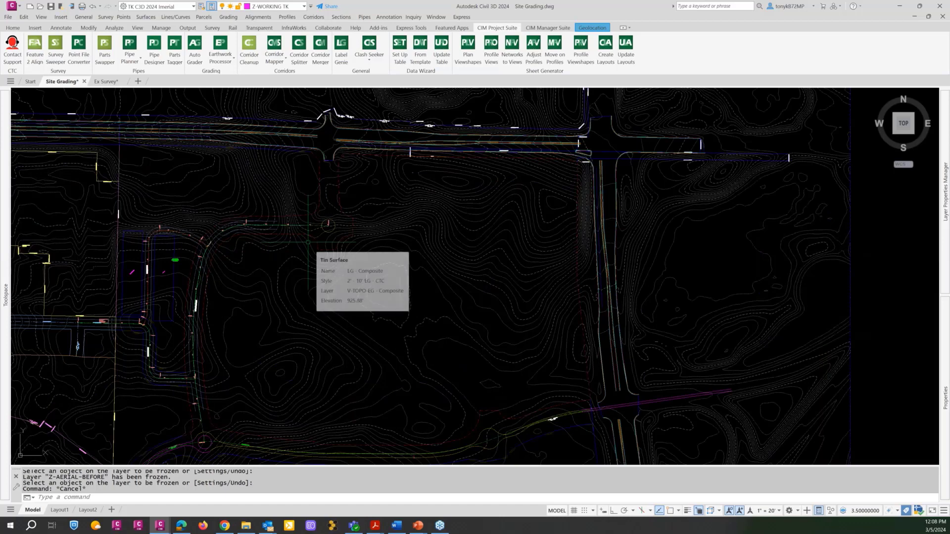
{"action": "scroll", "coordinate": [308, 242], "scroll_direction": "down", "scroll_amount": 2}
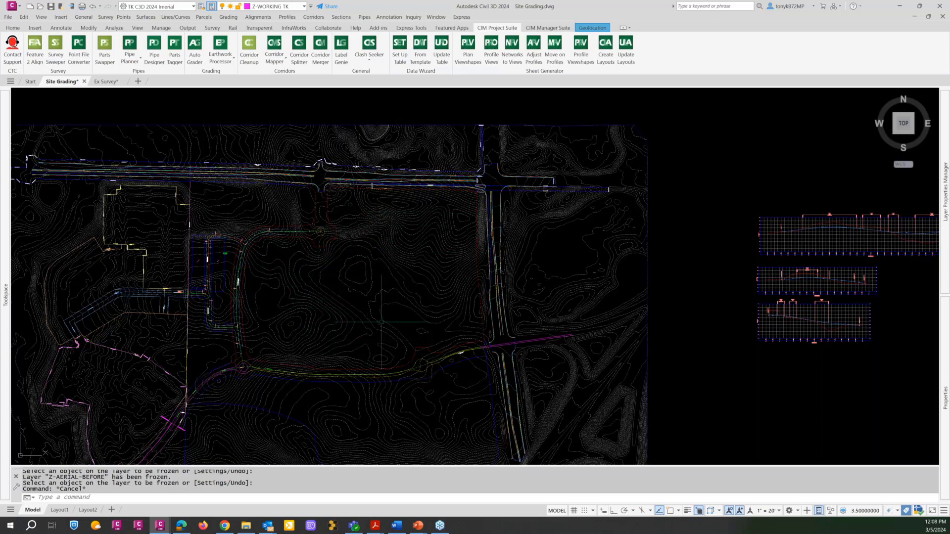
{"action": "middle_click_drag", "start_coordinate": [356, 282], "coordinate": [421, 291]}
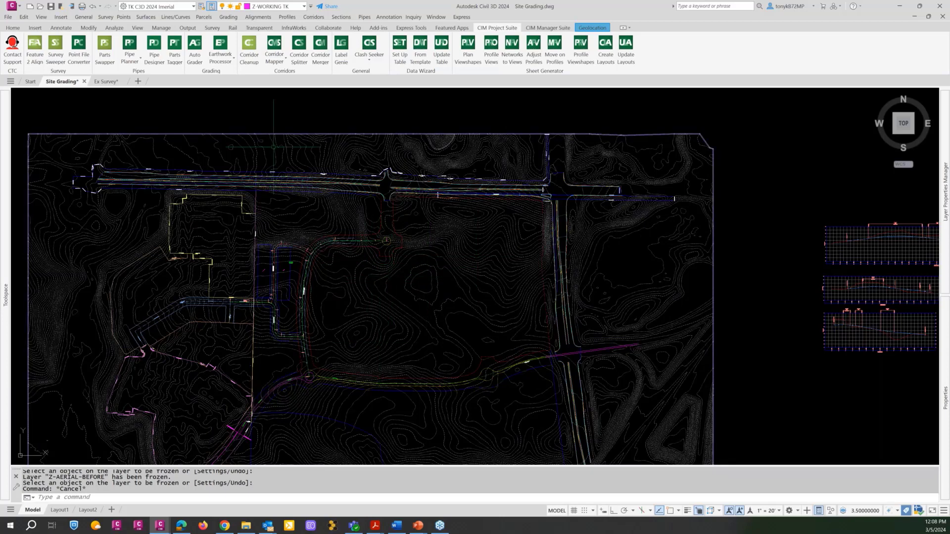
{"action": "left_click", "coordinate": [220, 48]}
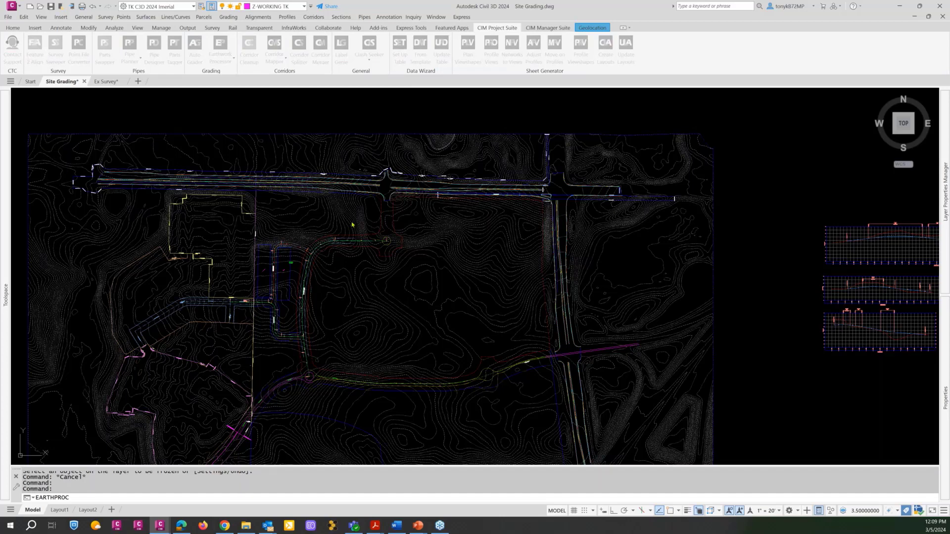
{"action": "mouse_move", "coordinate": [949, 119]}
{"action": "left_mouse_down"}
{"action": "mouse_move", "coordinate": [456, 74]}
{"action": "mouse_move", "coordinate": [525, 61]}
{"action": "left_mouse_up"}
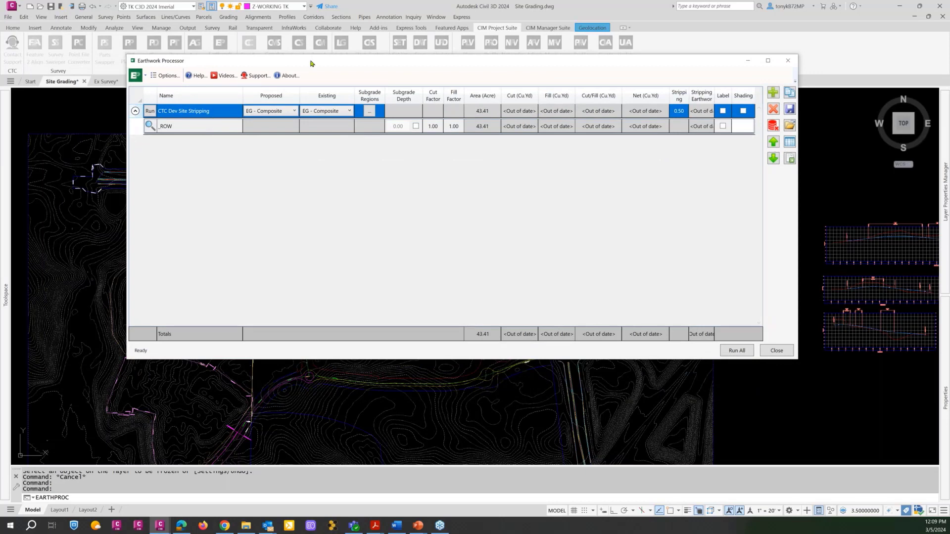
{"action": "left_click_drag", "start_coordinate": [312, 74], "coordinate": [311, 112]}
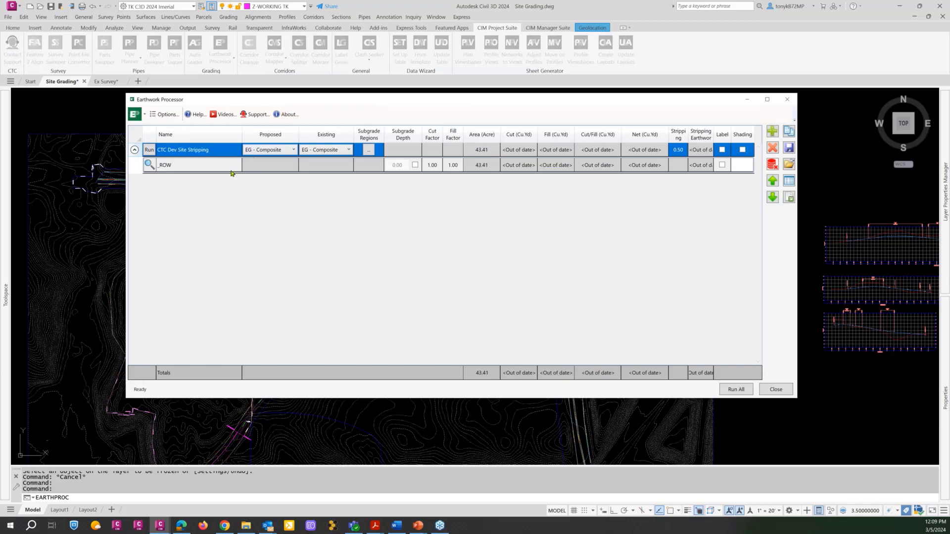
{"action": "left_click_drag", "start_coordinate": [246, 97], "coordinate": [262, 95]}
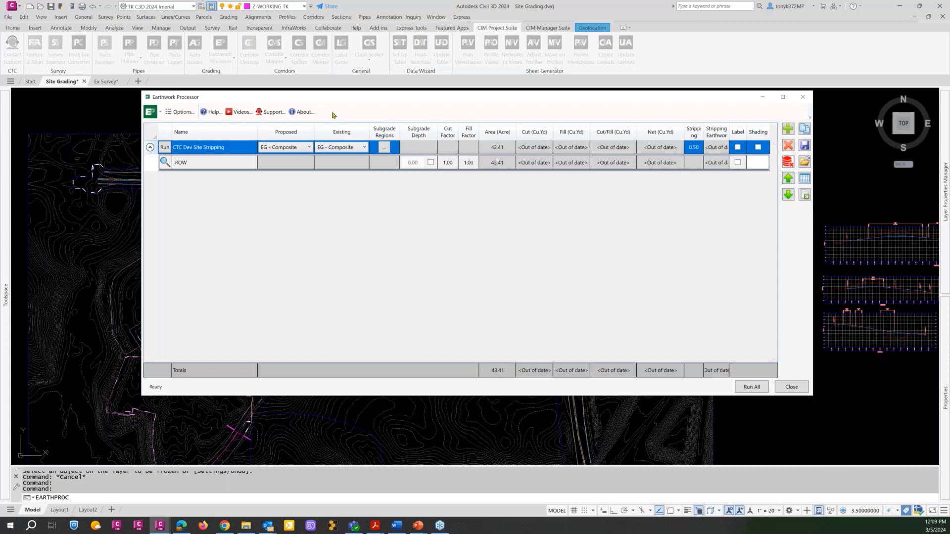
Move the Earthwork Processor window aside to see the site plan underneath, then close it.
{"action": "left_click_drag", "start_coordinate": [329, 102], "coordinate": [365, 106]}
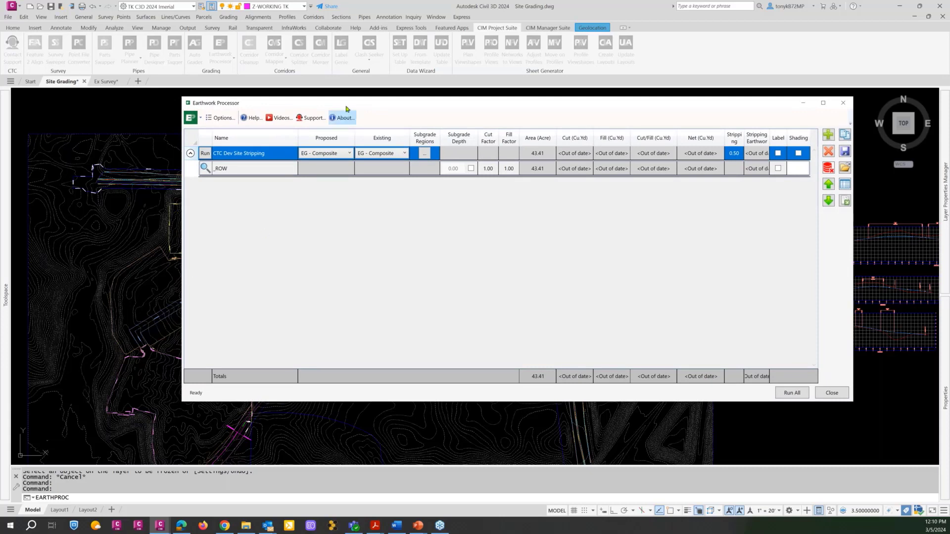
{"action": "left_click_drag", "start_coordinate": [345, 109], "coordinate": [282, 231]}
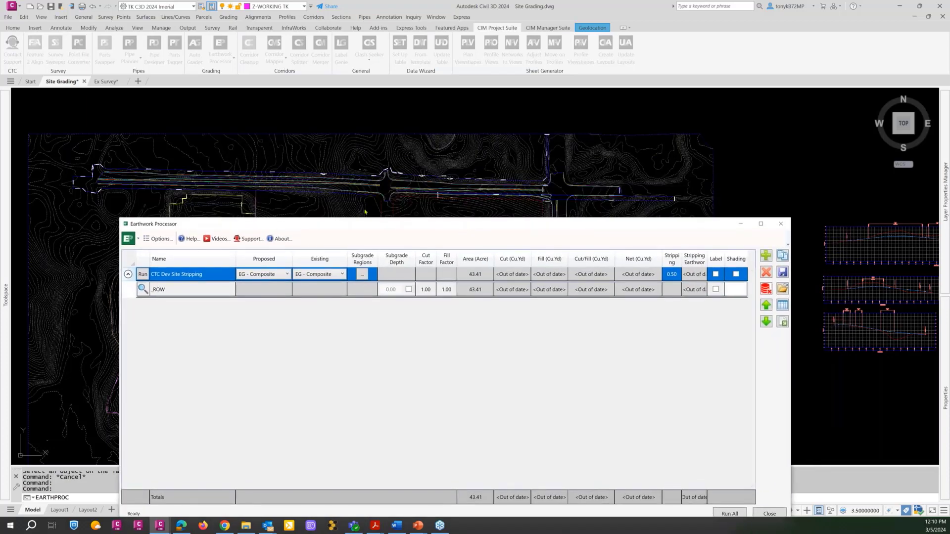
{"action": "left_click_drag", "start_coordinate": [394, 224], "coordinate": [414, 119]}
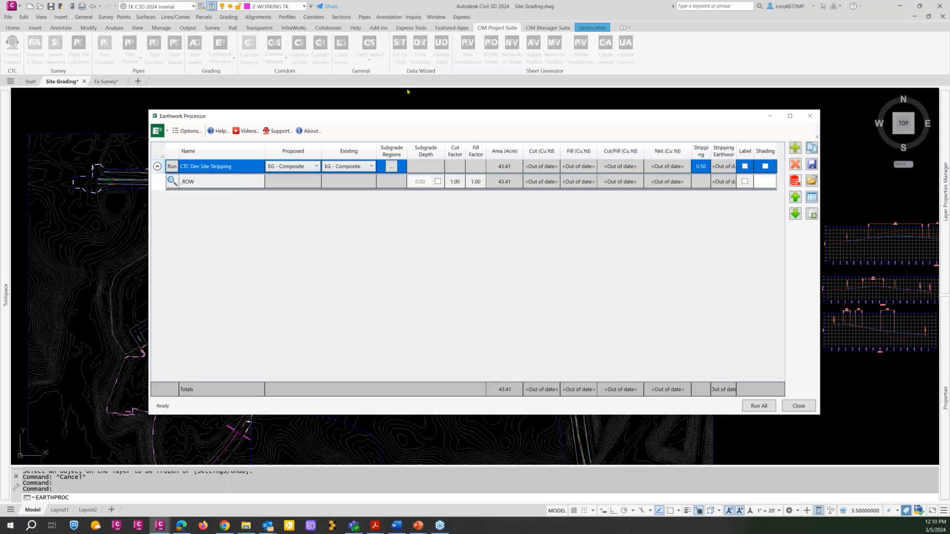
{"action": "left_click", "coordinate": [799, 407]}
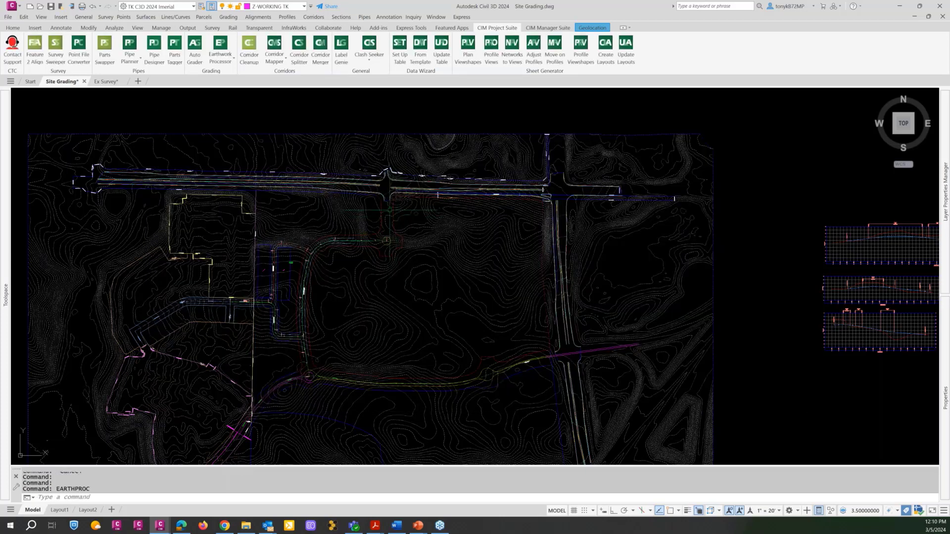
Select the closed _ROW polyline around the development site and examine its full extent.
{"action": "scroll", "coordinate": [391, 224], "scroll_direction": "up", "scroll_amount": 2}
{"action": "scroll", "coordinate": [384, 258], "scroll_direction": "up", "scroll_amount": 5}
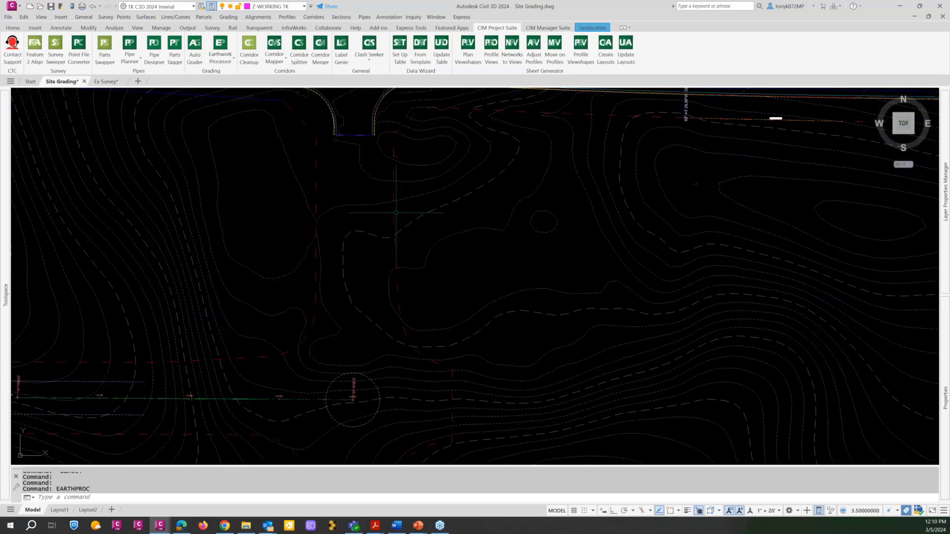
{"action": "left_click", "coordinate": [394, 221]}
{"action": "scroll", "coordinate": [394, 221], "scroll_direction": "down", "scroll_amount": 5}
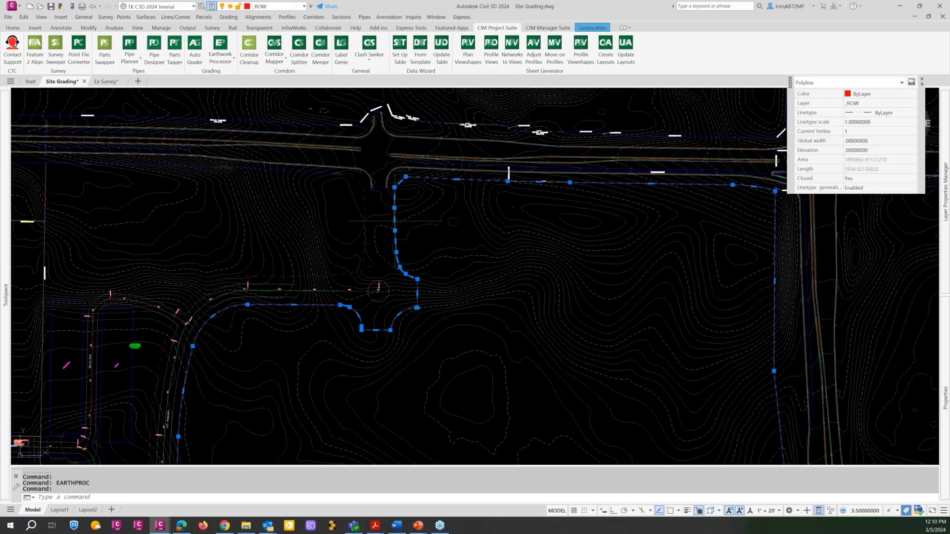
{"action": "scroll", "coordinate": [394, 221], "scroll_direction": "up", "scroll_amount": 1}
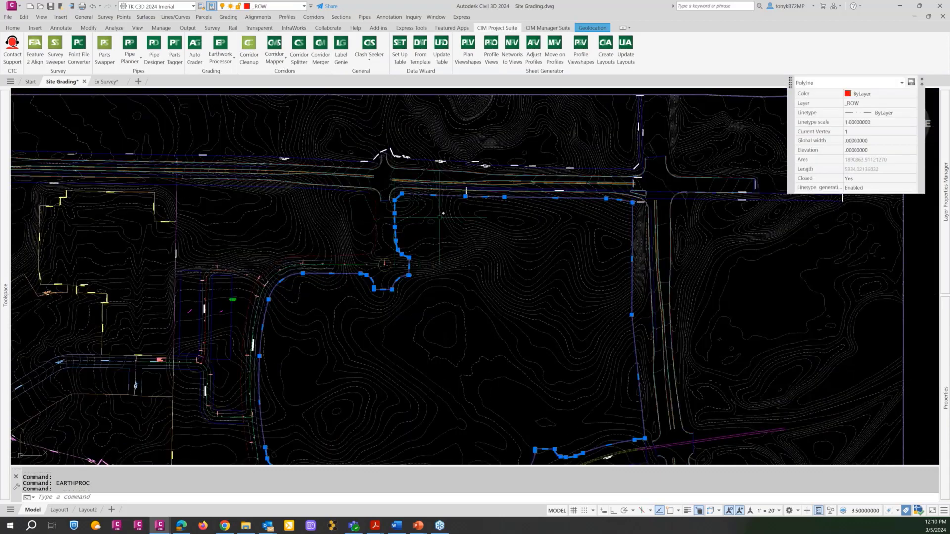
Switch to the Ex Survey drawing and examine the existing parcel lines, contours and tree removal areas across the site.
{"action": "left_click", "coordinate": [113, 82]}
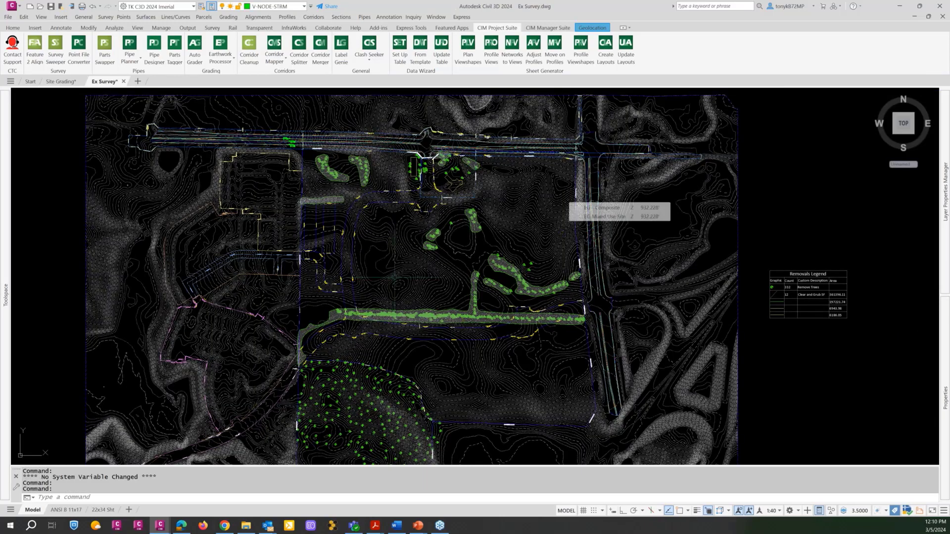
{"action": "scroll", "coordinate": [330, 261], "scroll_direction": "up", "scroll_amount": 6}
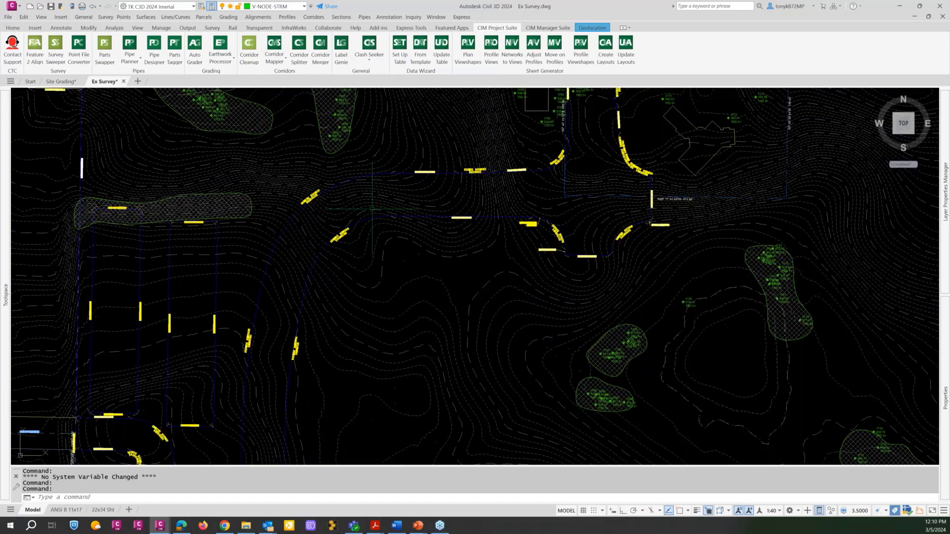
{"action": "scroll", "coordinate": [539, 230], "scroll_direction": "down", "scroll_amount": 2}
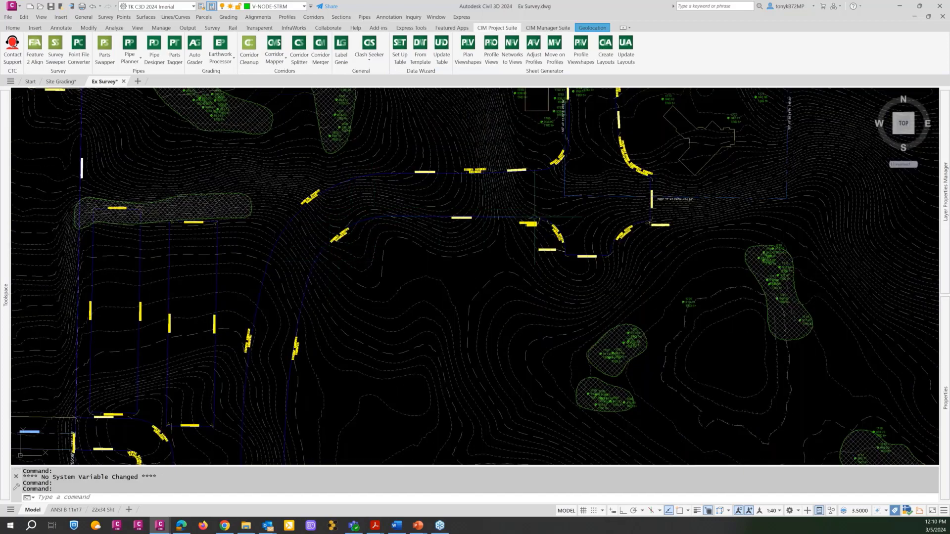
{"action": "scroll", "coordinate": [524, 256], "scroll_direction": "down", "scroll_amount": 3}
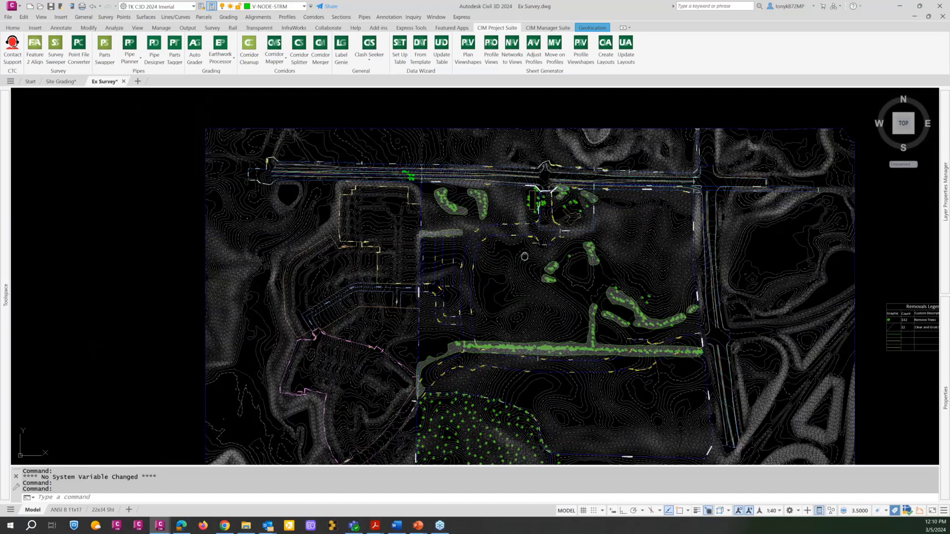
{"action": "middle_click_drag", "start_coordinate": [525, 256], "coordinate": [535, 219]}
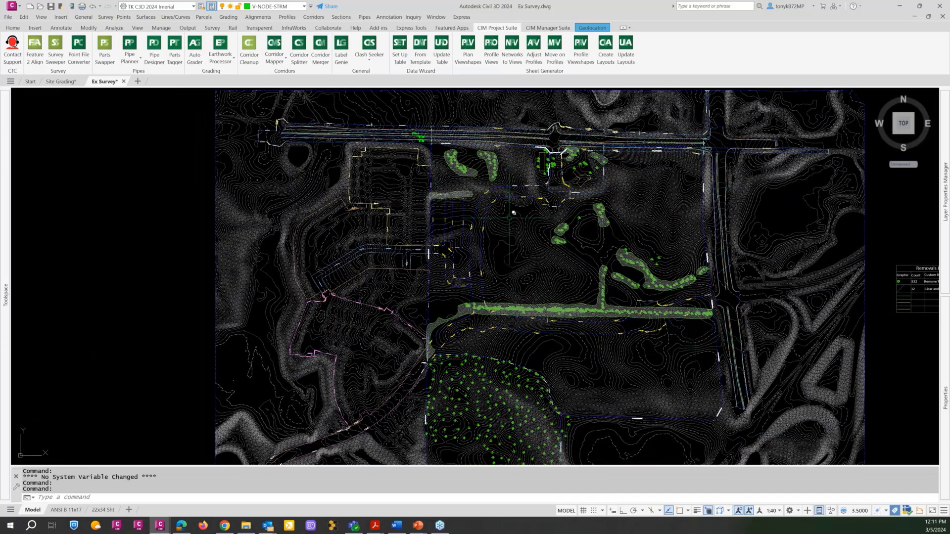
Return to the Site Grading drawing, select the closed _ROW polyline to examine the development boundary, and clear the selection.
{"action": "left_click", "coordinate": [68, 82]}
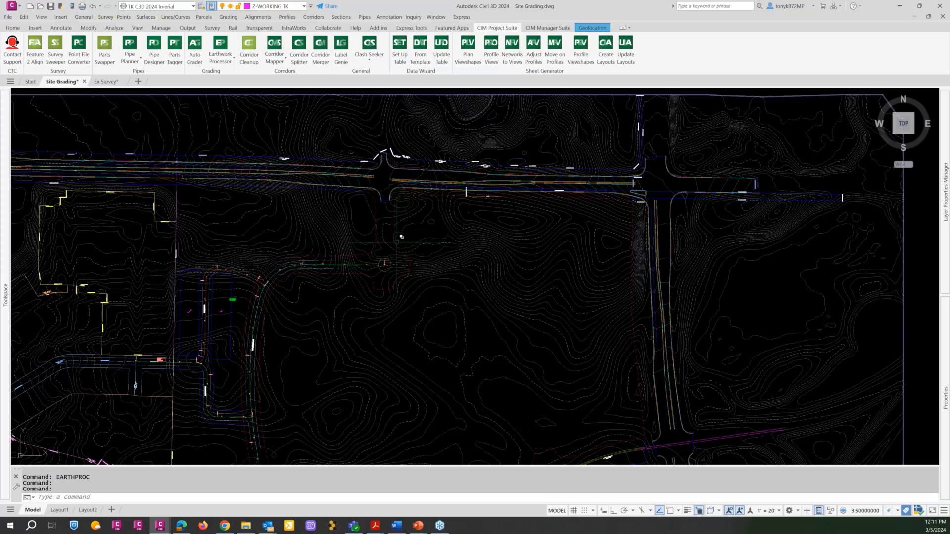
{"action": "left_click", "coordinate": [400, 237]}
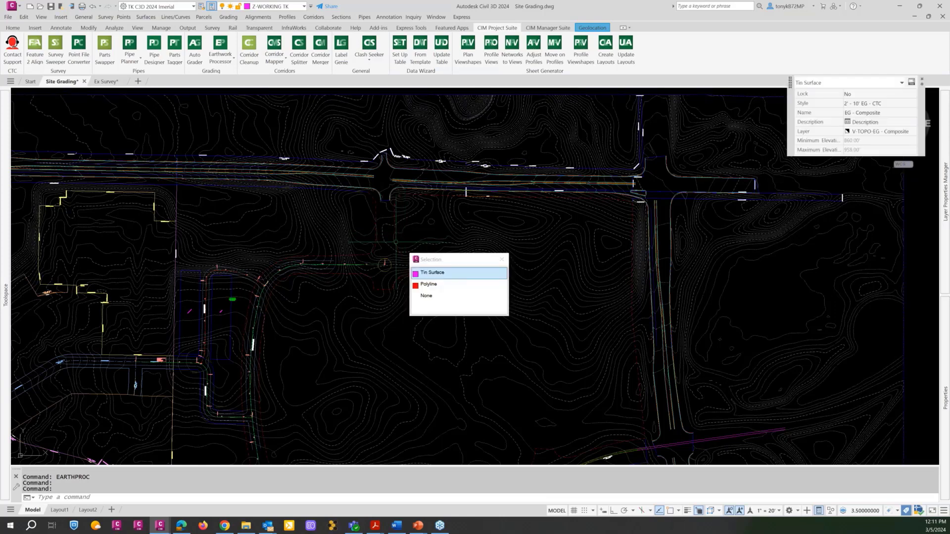
{"action": "key", "text": "Escape"}
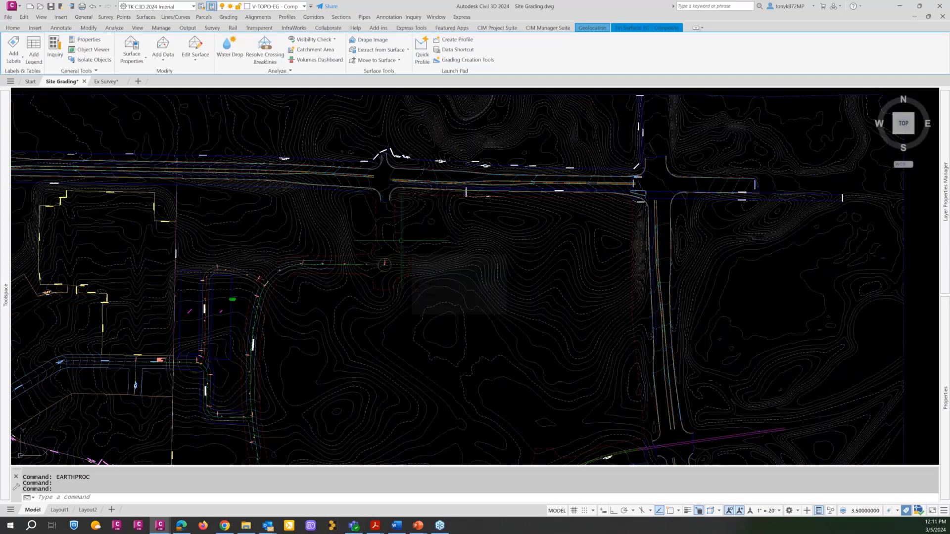
{"action": "key", "text": "Escape"}
{"action": "key", "text": "Escape"}
{"action": "scroll", "coordinate": [403, 230], "scroll_direction": "up", "scroll_amount": 5}
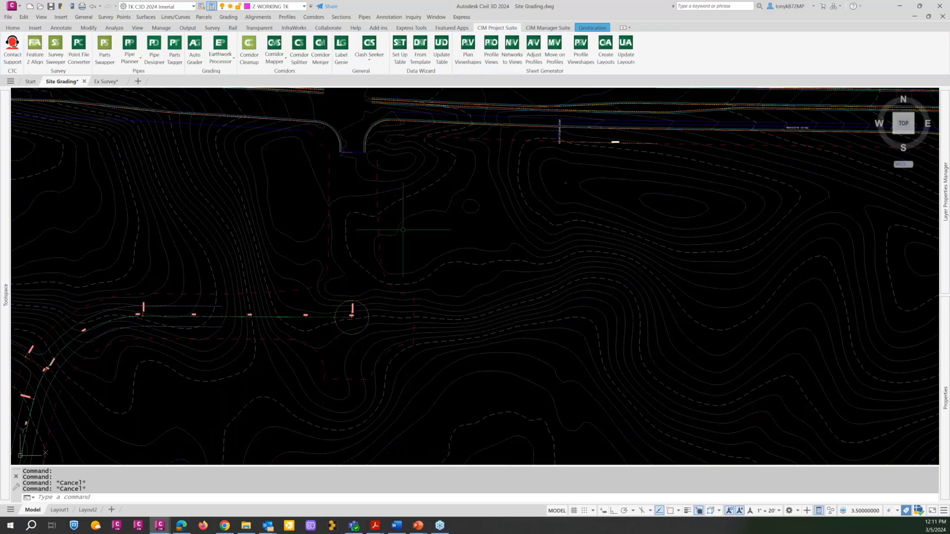
{"action": "left_click", "coordinate": [380, 246]}
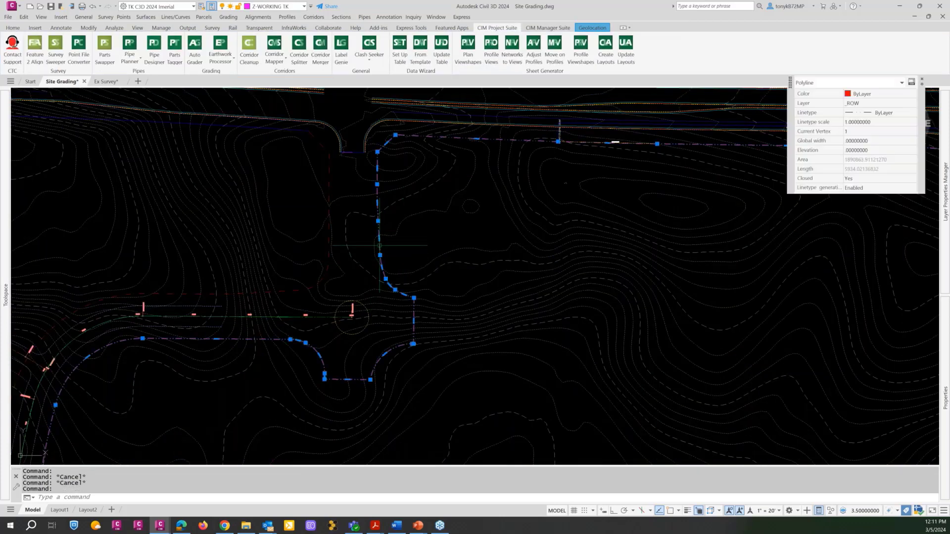
{"action": "scroll", "coordinate": [427, 241], "scroll_direction": "down", "scroll_amount": 4}
{"action": "scroll", "coordinate": [427, 241], "scroll_direction": "down", "scroll_amount": 2}
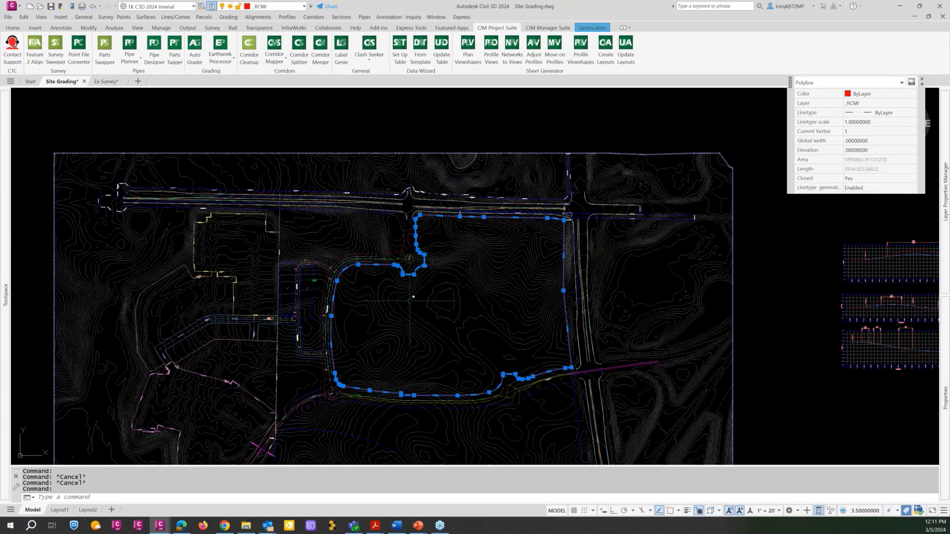
{"action": "key", "text": "Escape"}
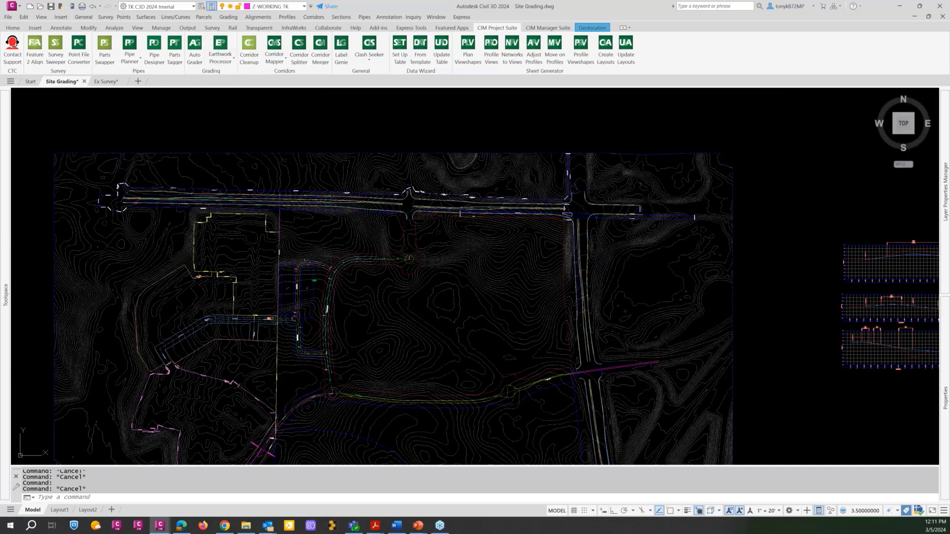
Reopen the Earthwork Processor and select the _ROW region under the CTC Dev Site Stripping set.
{"action": "left_click", "coordinate": [220, 49]}
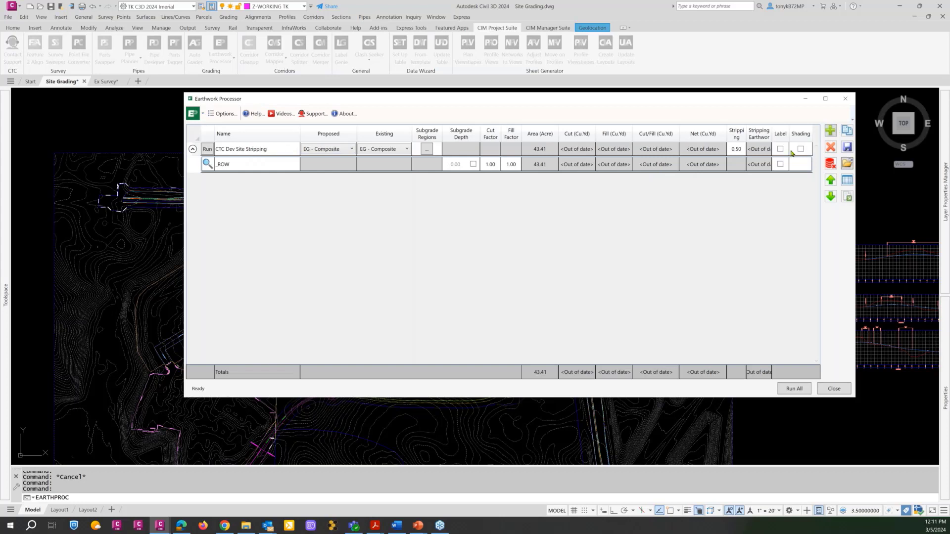
{"action": "left_click", "coordinate": [282, 153]}
{"action": "left_click", "coordinate": [282, 153]}
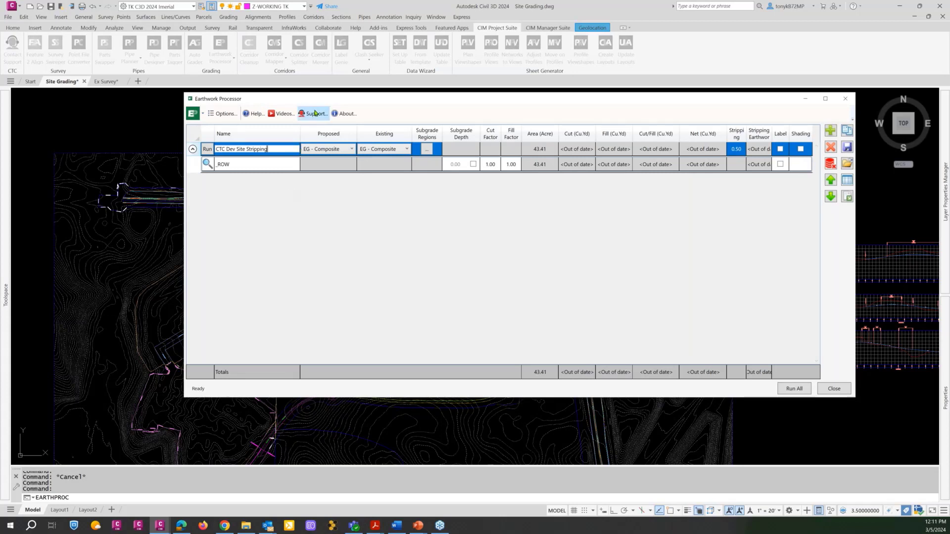
{"action": "left_click", "coordinate": [264, 167]}
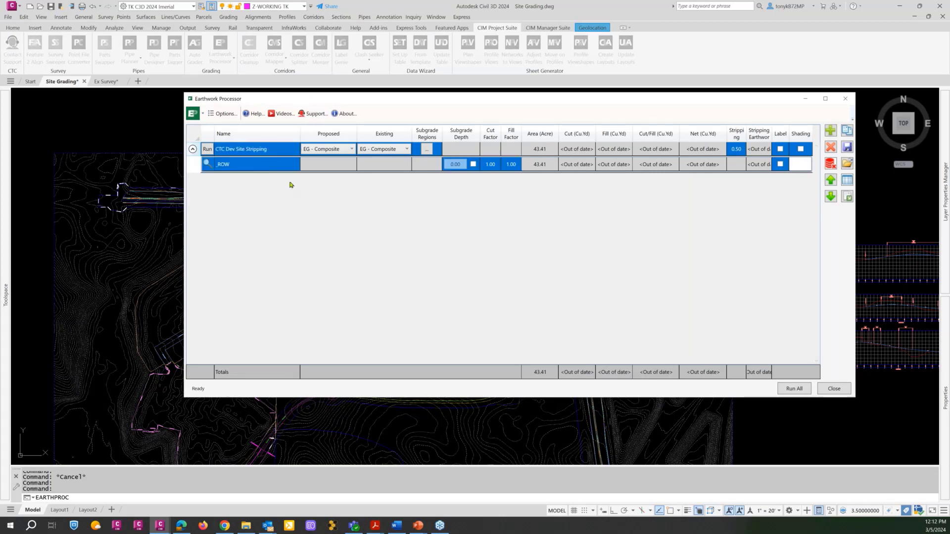
Open the subgrade region object selection for the CTC Dev Site Stripping set and reposition its dialog.
{"action": "left_click", "coordinate": [428, 150]}
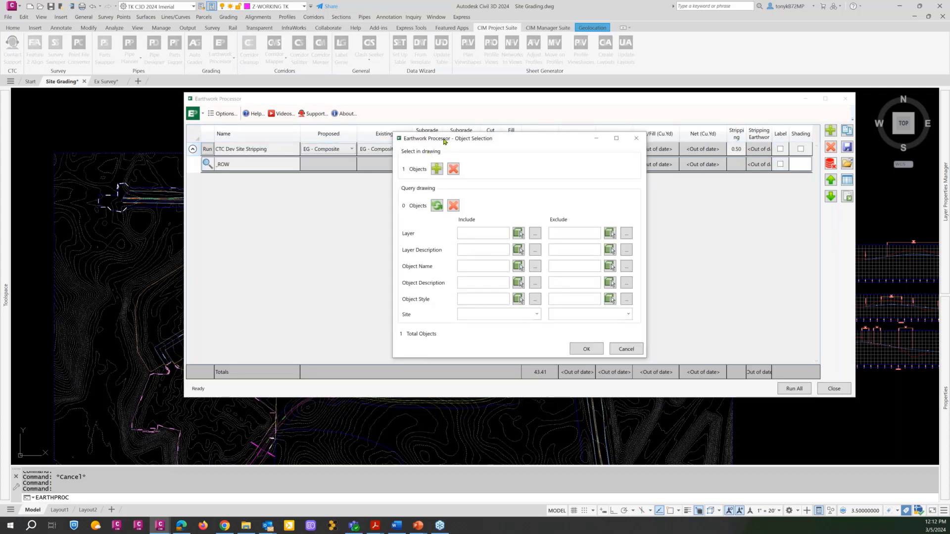
{"action": "left_click_drag", "start_coordinate": [445, 143], "coordinate": [319, 174]}
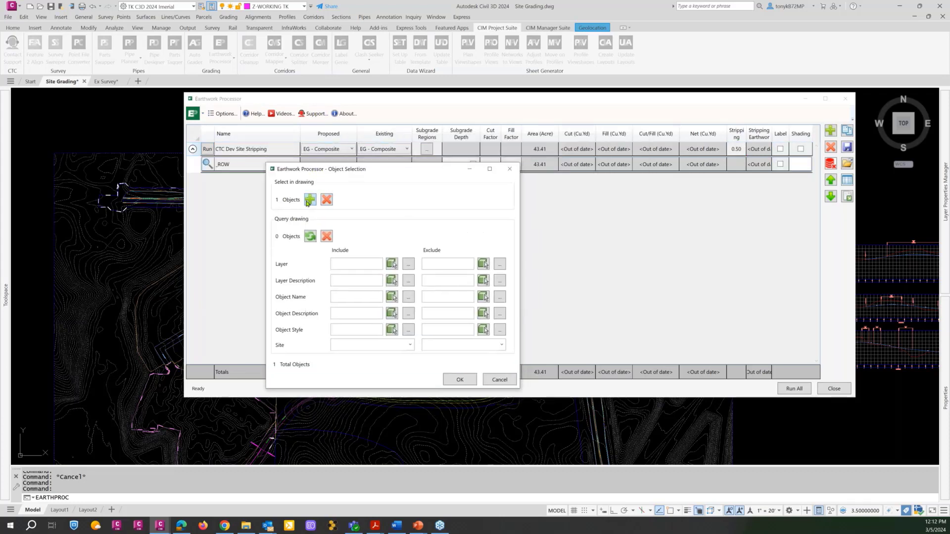
{"action": "left_click_drag", "start_coordinate": [355, 172], "coordinate": [391, 188]}
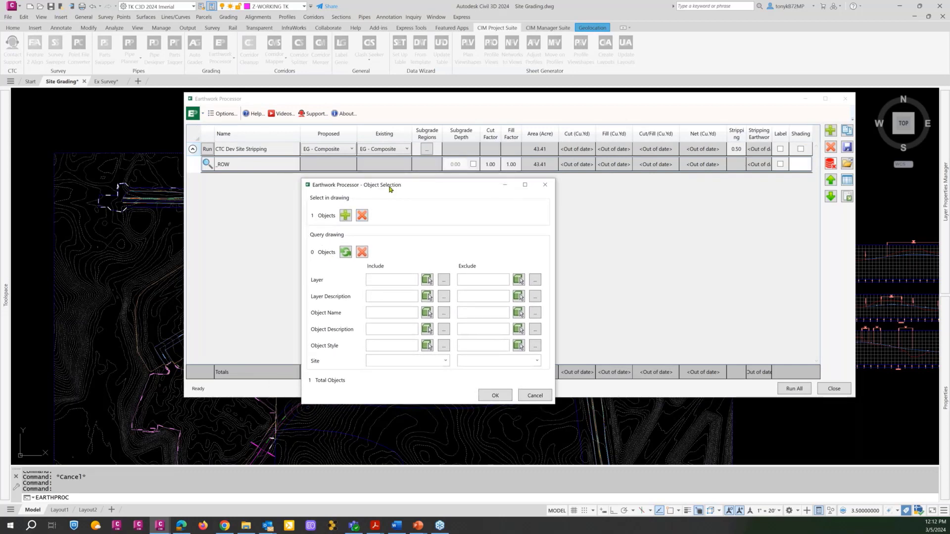
{"action": "left_click_drag", "start_coordinate": [400, 184], "coordinate": [415, 182]}
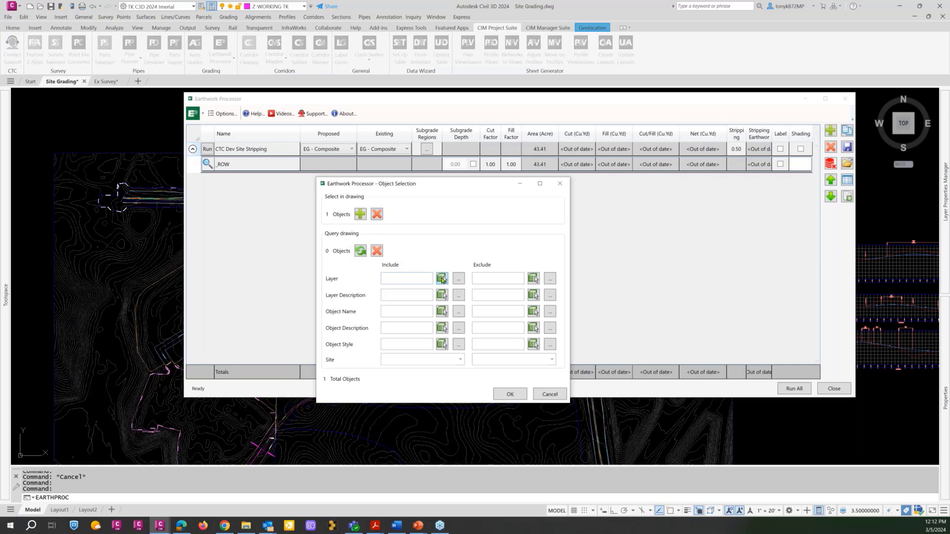
Try an include-layer query of _ROW picked from the site boundary polyline, then clear the query.
{"action": "left_click", "coordinate": [441, 278]}
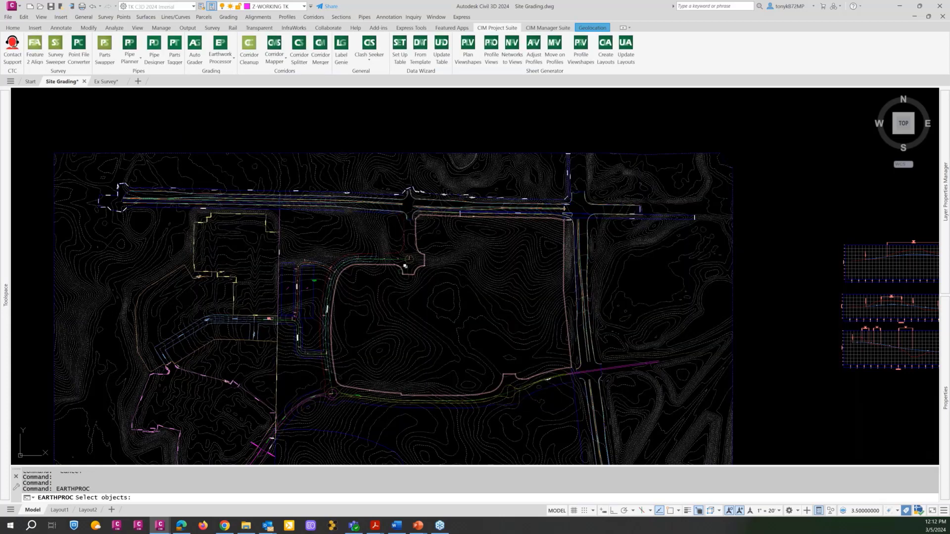
{"action": "scroll", "coordinate": [395, 264], "scroll_direction": "up", "scroll_amount": 5}
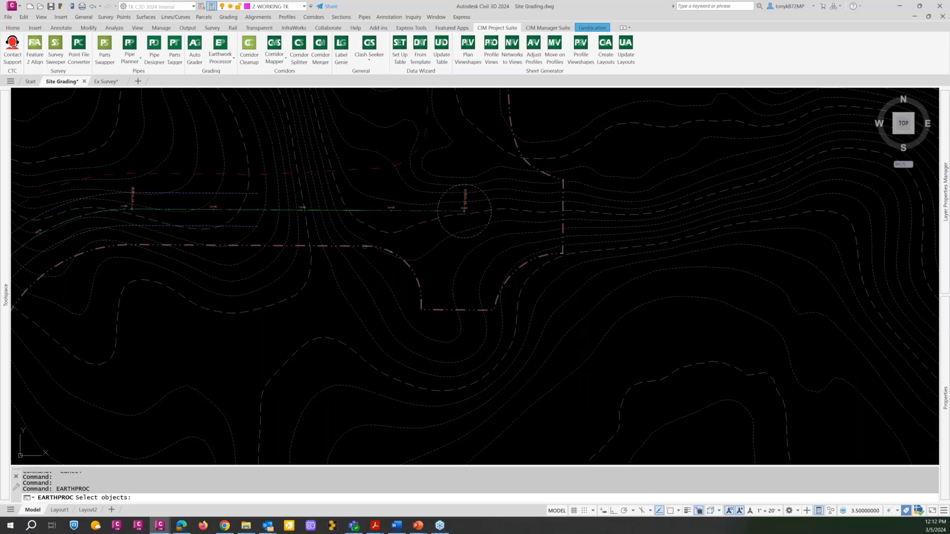
{"action": "left_click", "coordinate": [366, 246]}
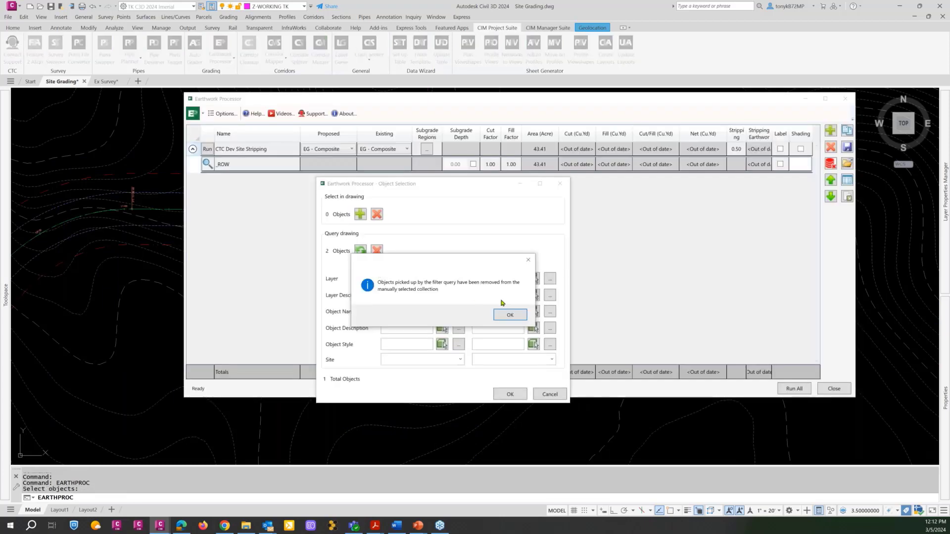
{"action": "left_click", "coordinate": [506, 314]}
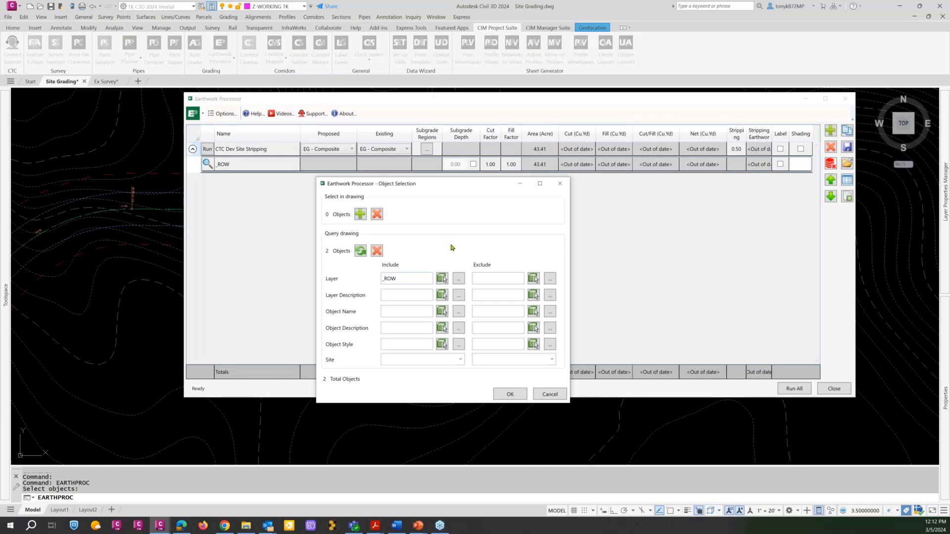
{"action": "left_click", "coordinate": [376, 251]}
Add the development site's right-of-way polyline manually as the region object and accept the object selection.
{"action": "left_click", "coordinate": [360, 214]}
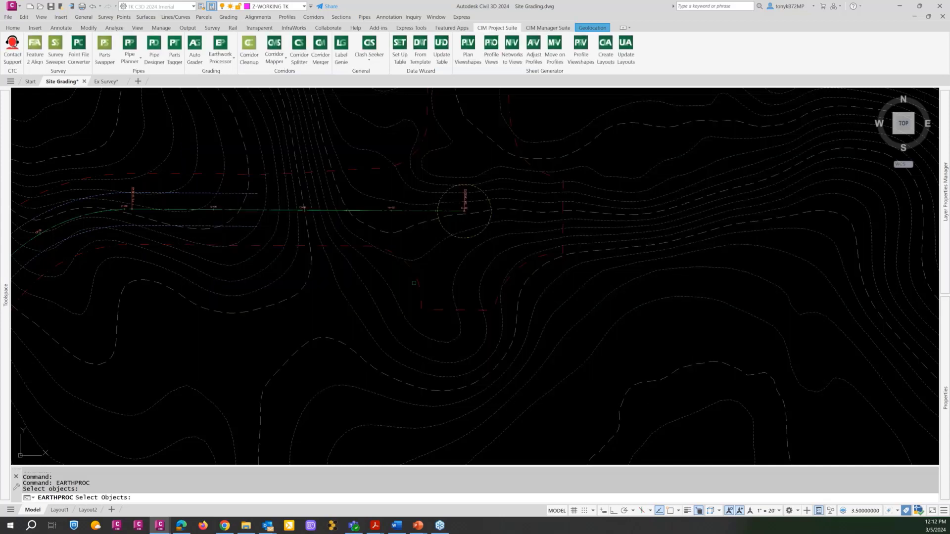
{"action": "left_click", "coordinate": [419, 282]}
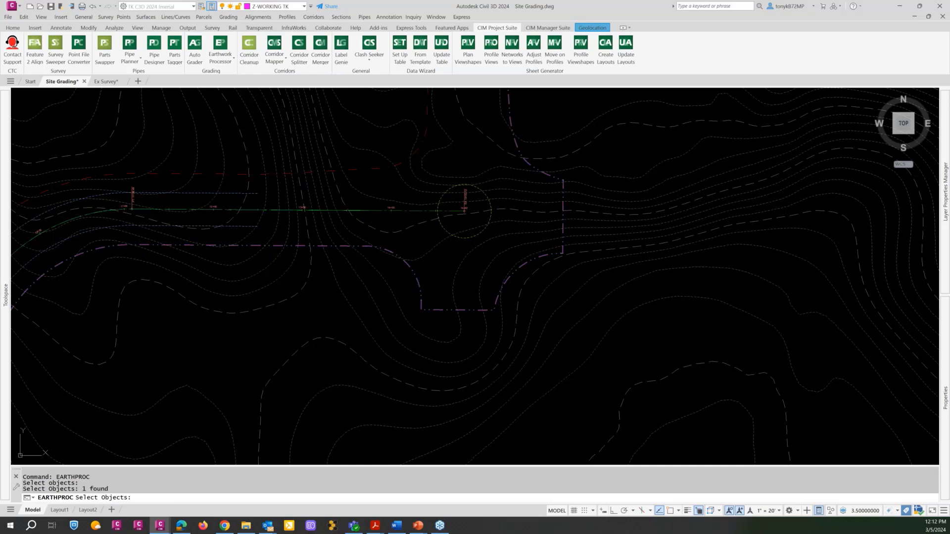
{"action": "key", "text": "Return"}
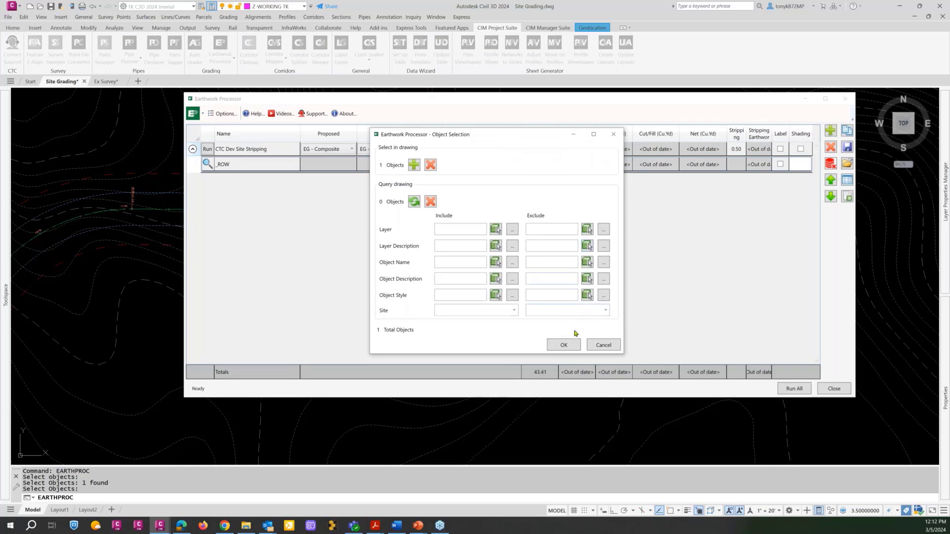
{"action": "left_click", "coordinate": [566, 345]}
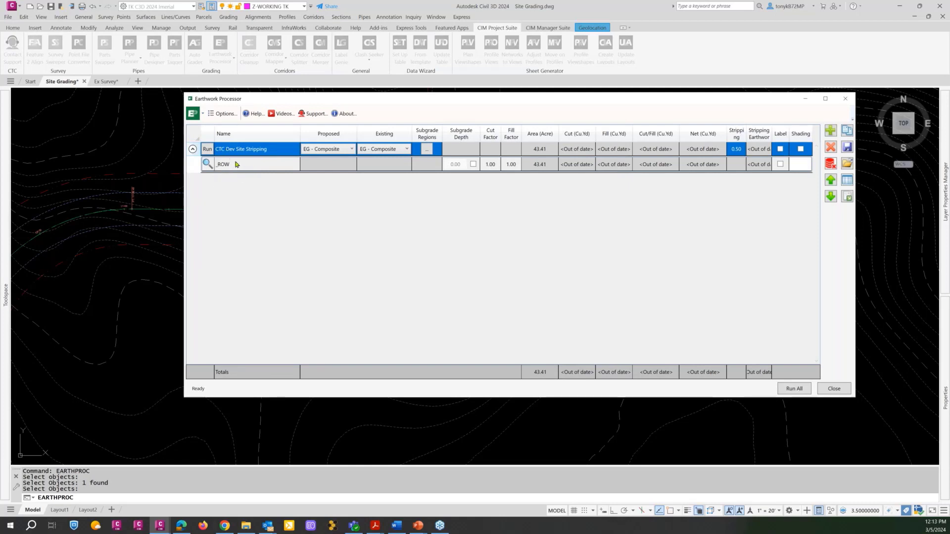
Examine the surface creation options and the display styles available for the CTC Dev Site Stripping set's subgrade, earthwork and stripping surfaces.
{"action": "left_click", "coordinate": [218, 115]}
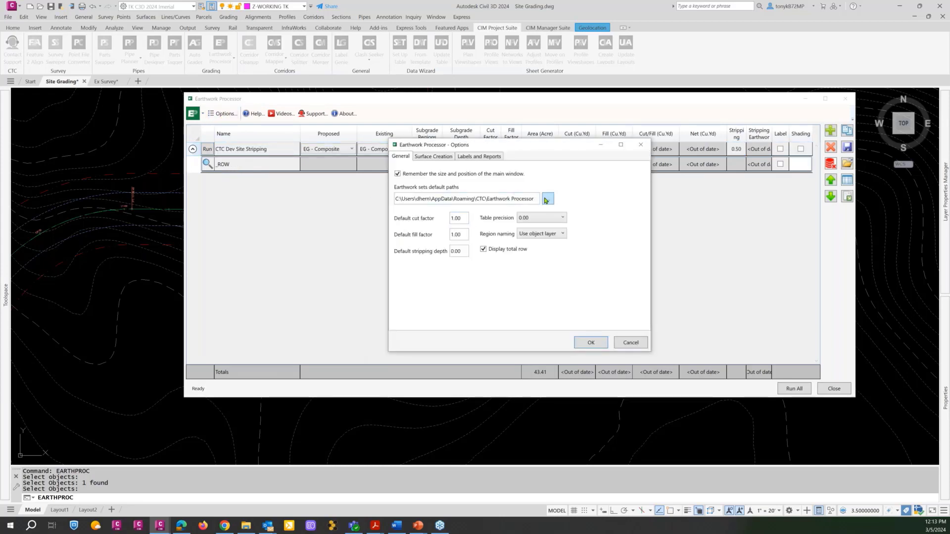
{"action": "left_click", "coordinate": [427, 157]}
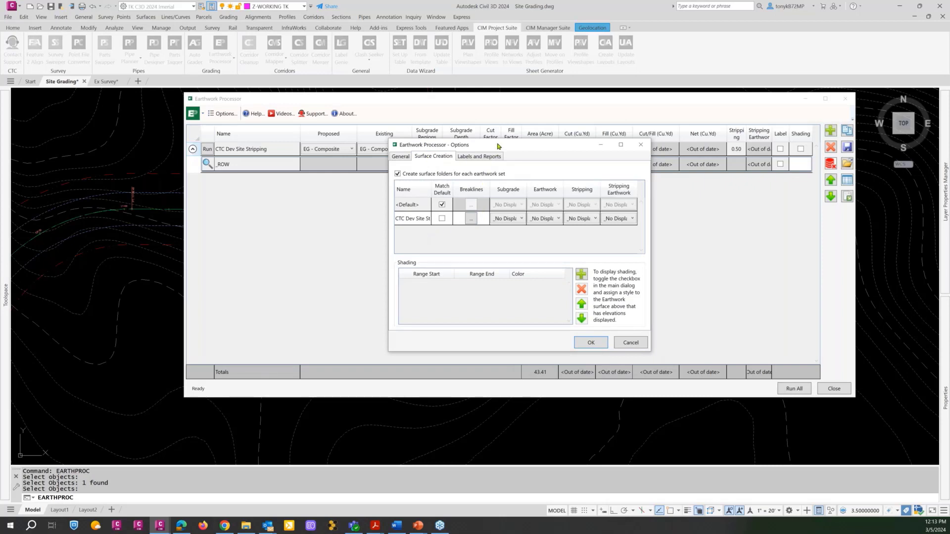
{"action": "left_click_drag", "start_coordinate": [498, 147], "coordinate": [511, 181]}
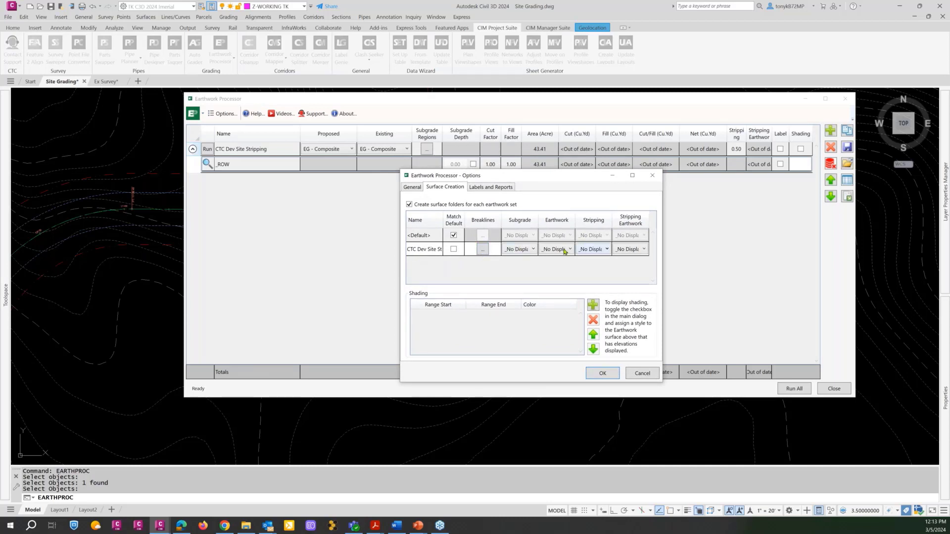
{"action": "left_click", "coordinate": [527, 252]}
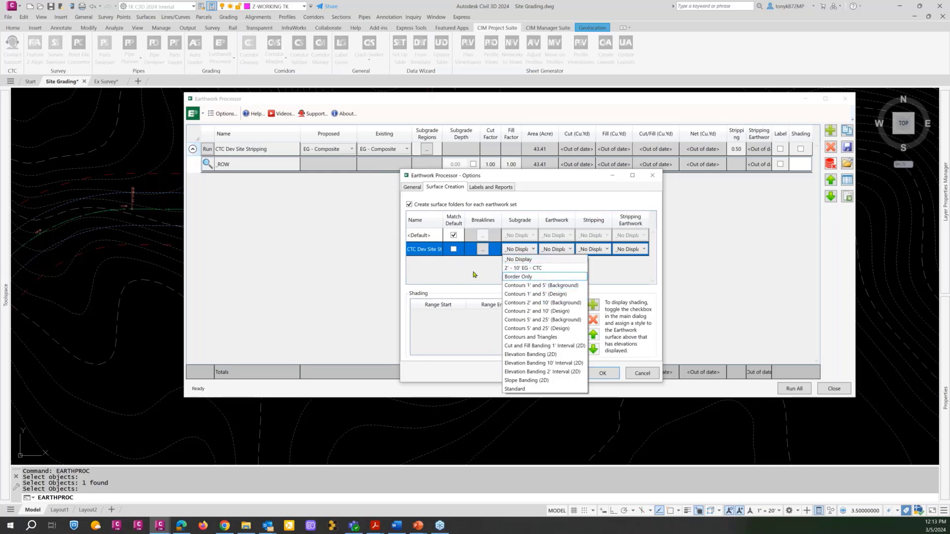
{"action": "left_click", "coordinate": [473, 274]}
{"action": "left_click", "coordinate": [563, 251]}
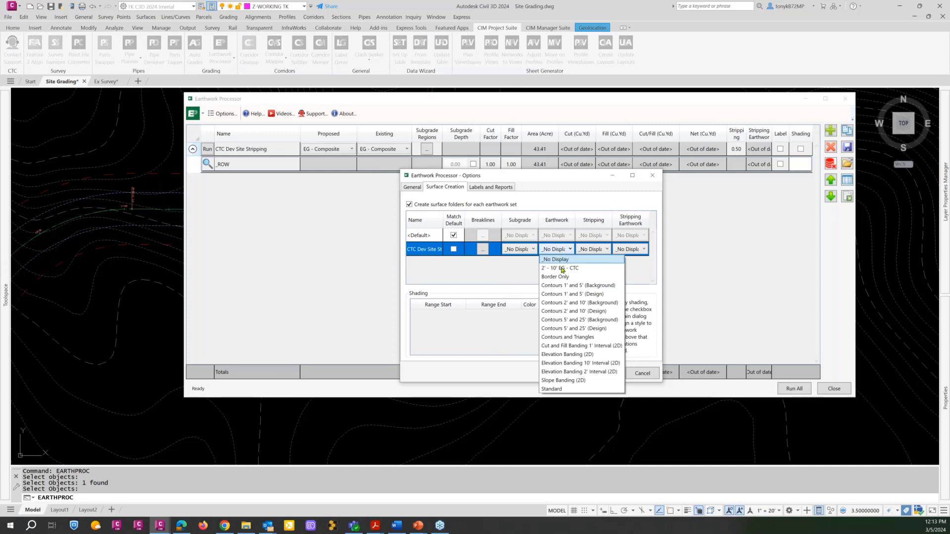
{"action": "left_click", "coordinate": [521, 275]}
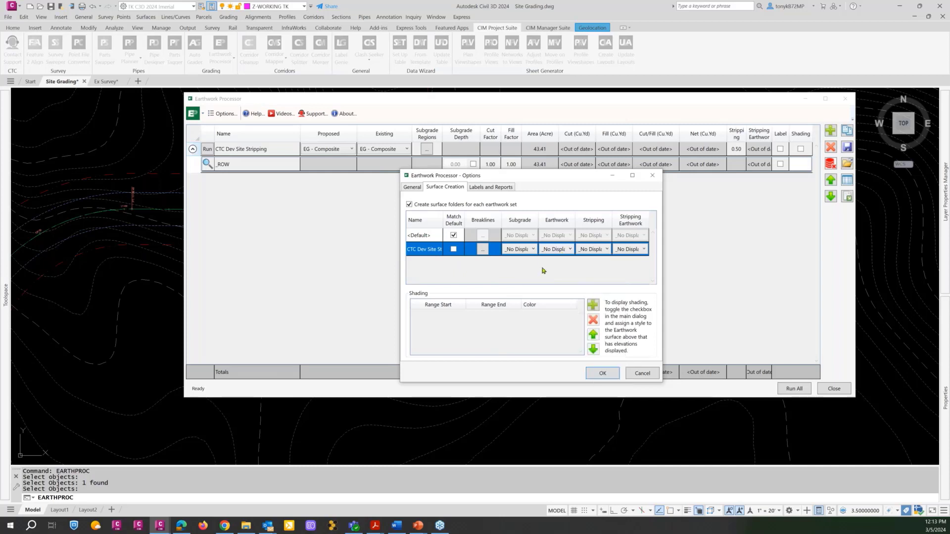
{"action": "left_click", "coordinate": [605, 251]}
{"action": "left_click", "coordinate": [546, 273]}
Remove the Subgrade Depth and Proposed fields from the region label's field list.
{"action": "left_click", "coordinate": [487, 188]}
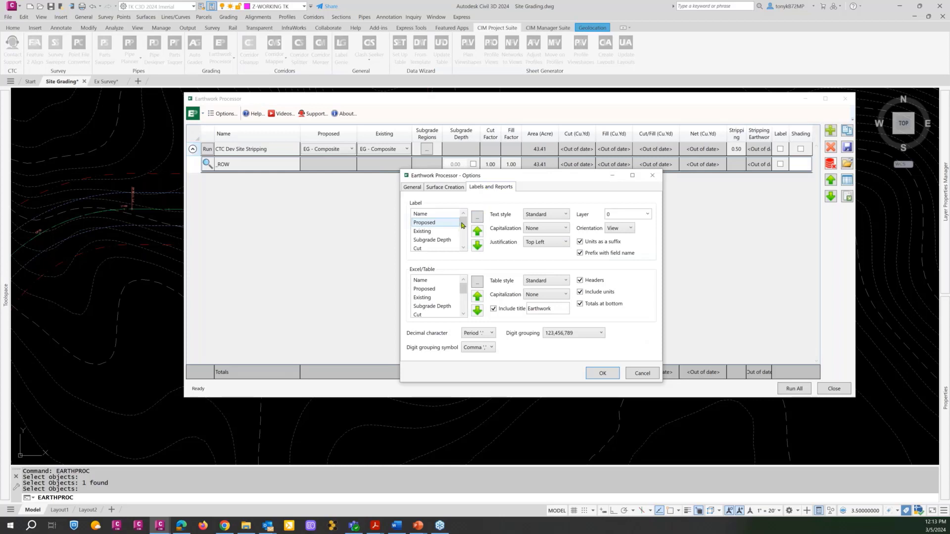
{"action": "mouse_move", "coordinate": [461, 225]}
{"action": "left_mouse_down"}
{"action": "mouse_move", "coordinate": [464, 246]}
{"action": "mouse_move", "coordinate": [463, 216]}
{"action": "left_mouse_up"}
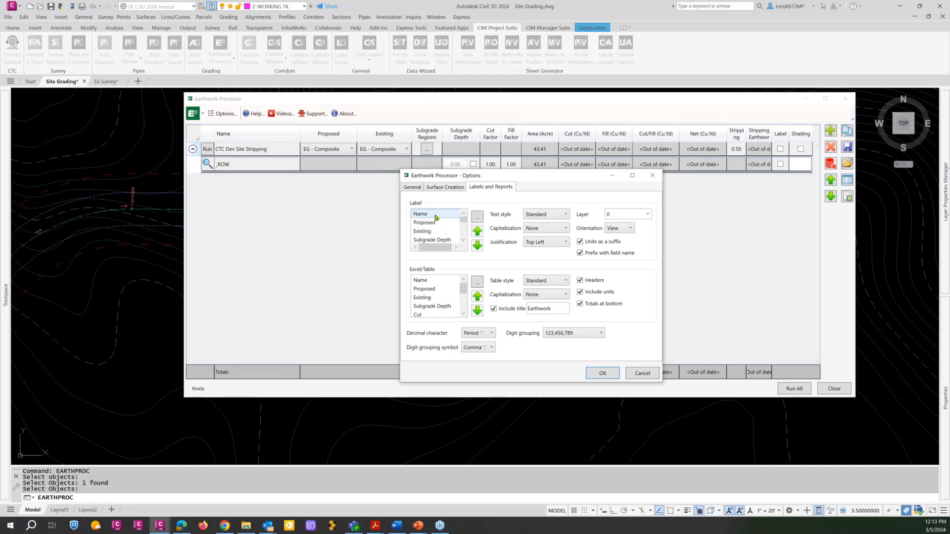
{"action": "double_click", "coordinate": [463, 241]}
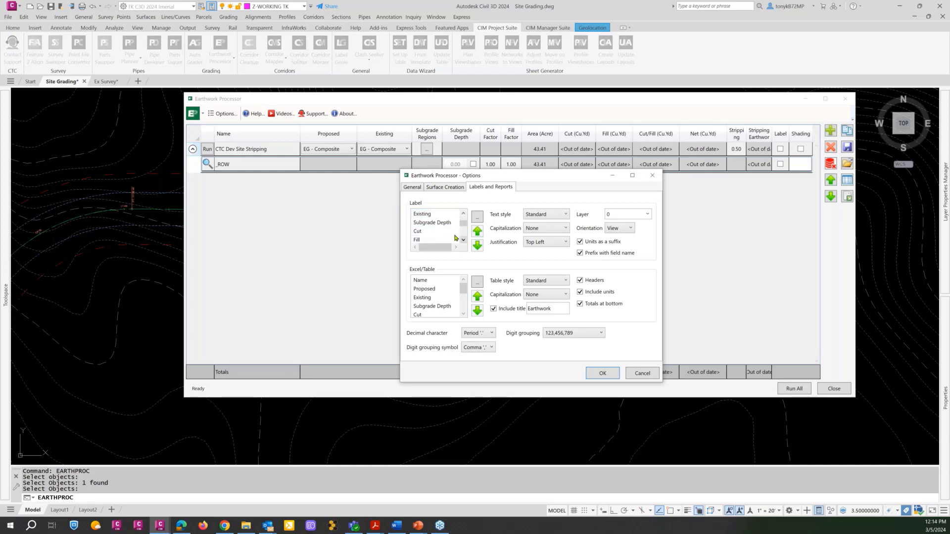
{"action": "left_click", "coordinate": [430, 223]}
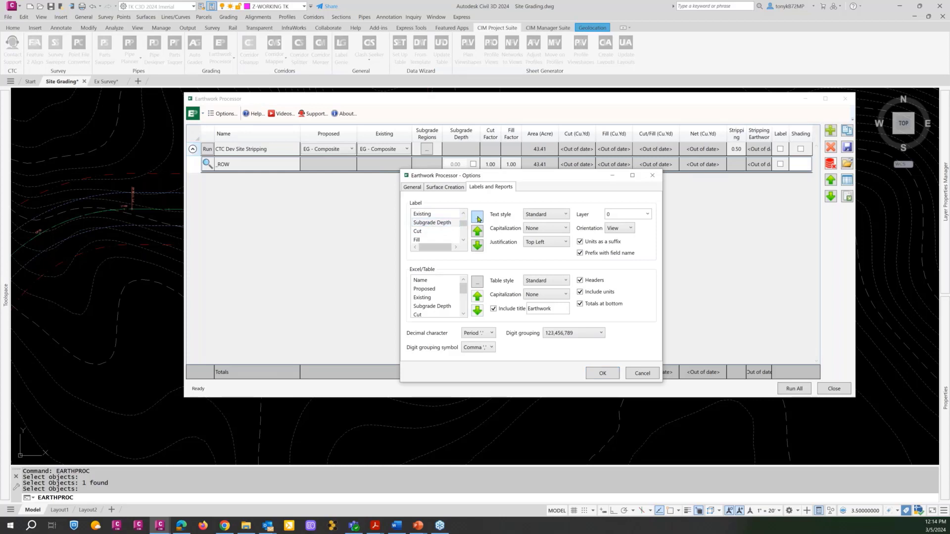
{"action": "left_click", "coordinate": [477, 217]}
{"action": "left_click_drag", "start_coordinate": [509, 220], "coordinate": [477, 177]}
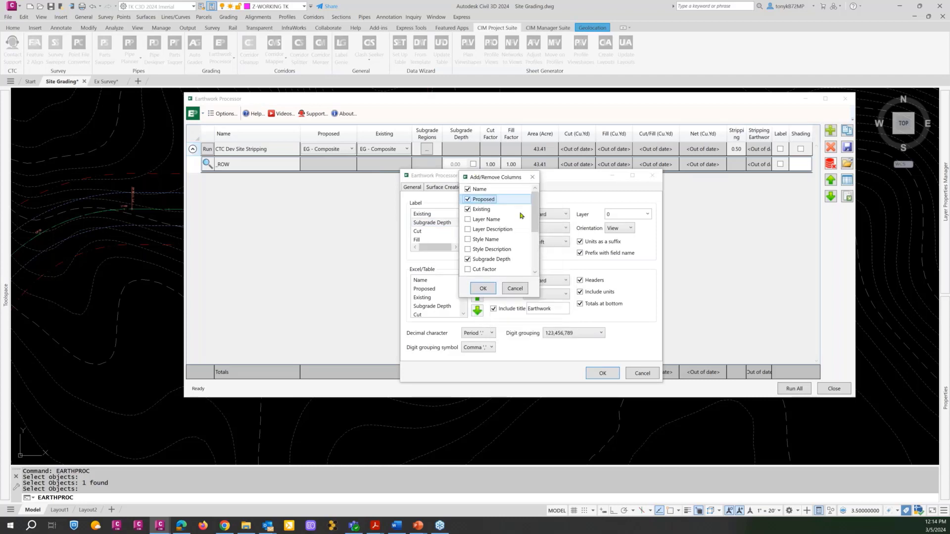
{"action": "left_click_drag", "start_coordinate": [536, 217], "coordinate": [536, 222]}
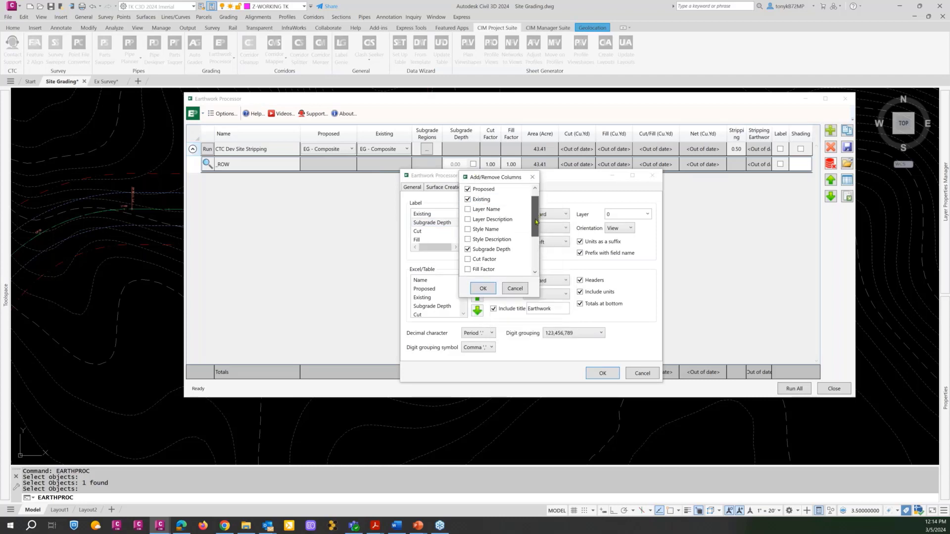
{"action": "left_click", "coordinate": [469, 250]}
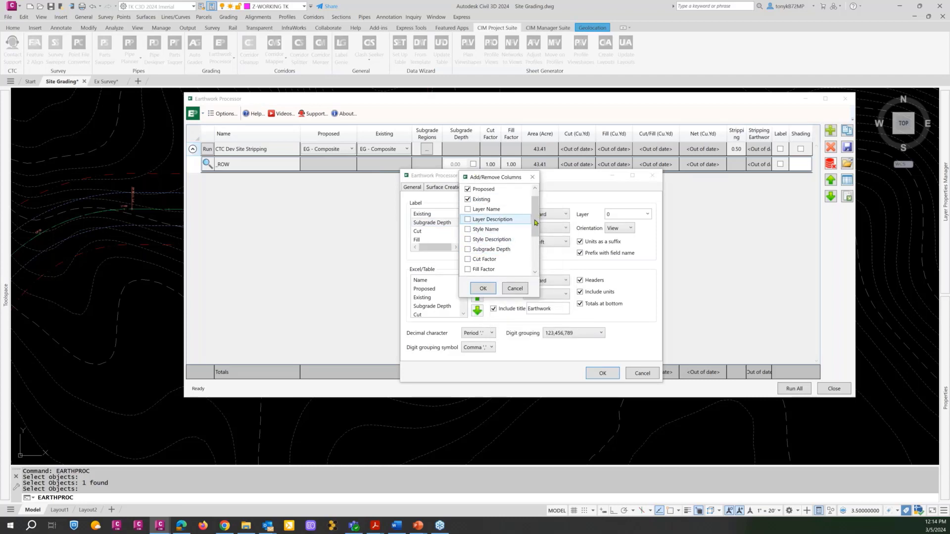
{"action": "scroll", "coordinate": [488, 197], "scroll_direction": "up", "scroll_amount": 1}
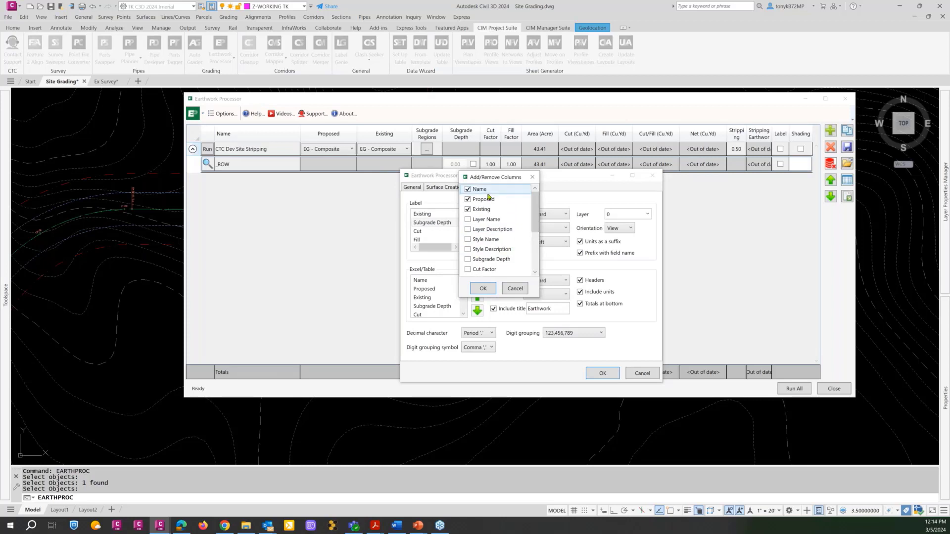
{"action": "left_click", "coordinate": [467, 200]}
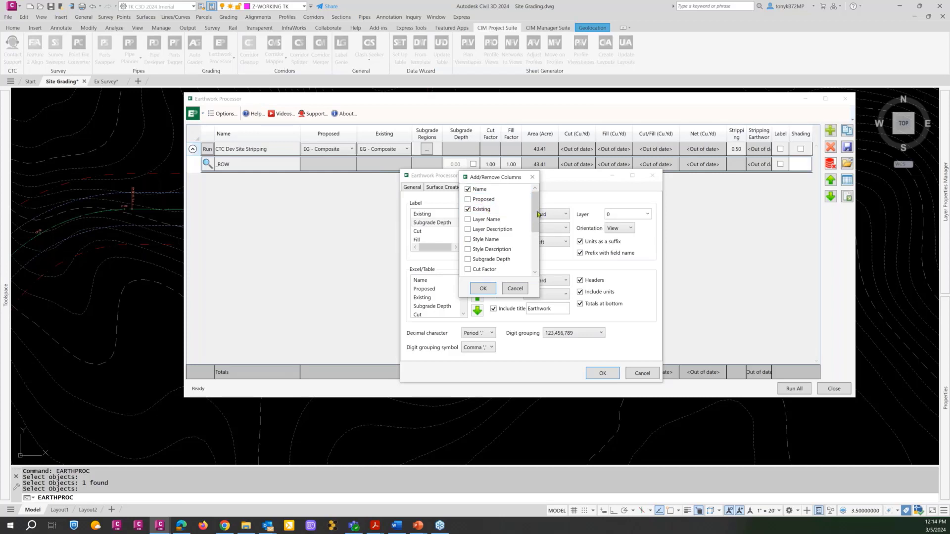
{"action": "left_click_drag", "start_coordinate": [535, 224], "coordinate": [534, 251]}
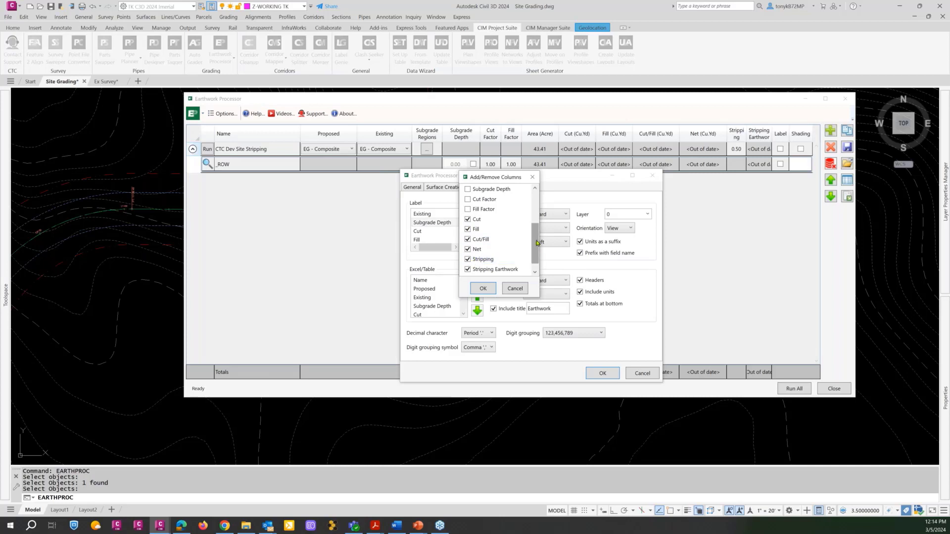
{"action": "left_click", "coordinate": [483, 290]}
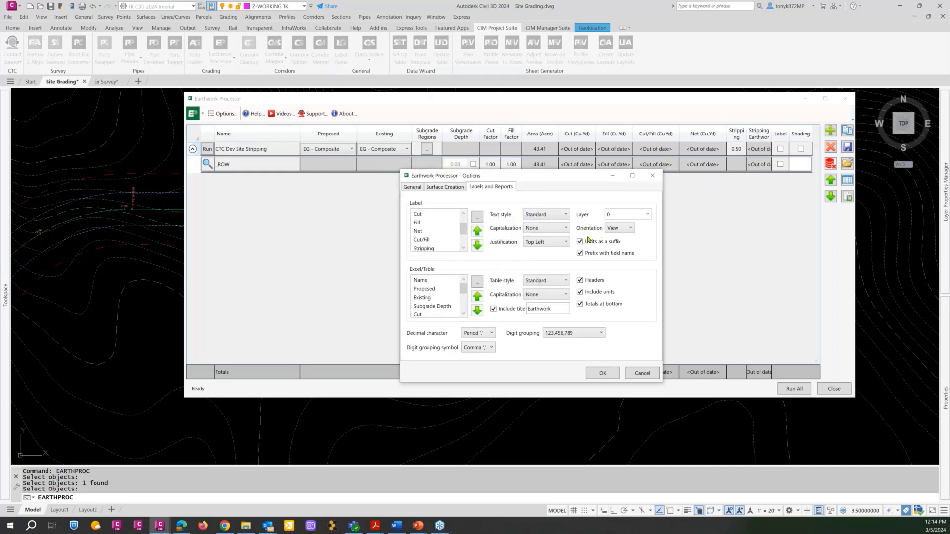
Set the label text style to L100, check the Area label field's formatting, and accept the options.
{"action": "left_click", "coordinate": [553, 218]}
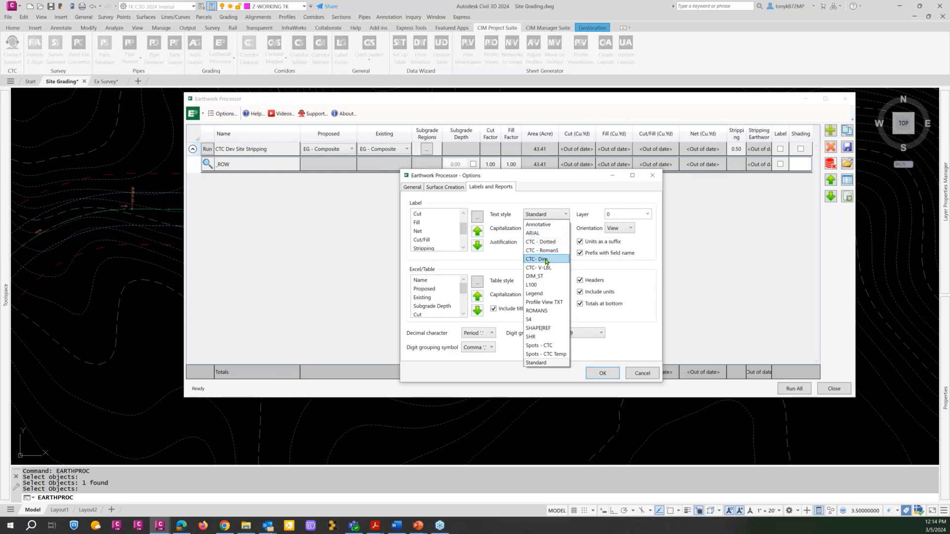
{"action": "left_click", "coordinate": [532, 285]}
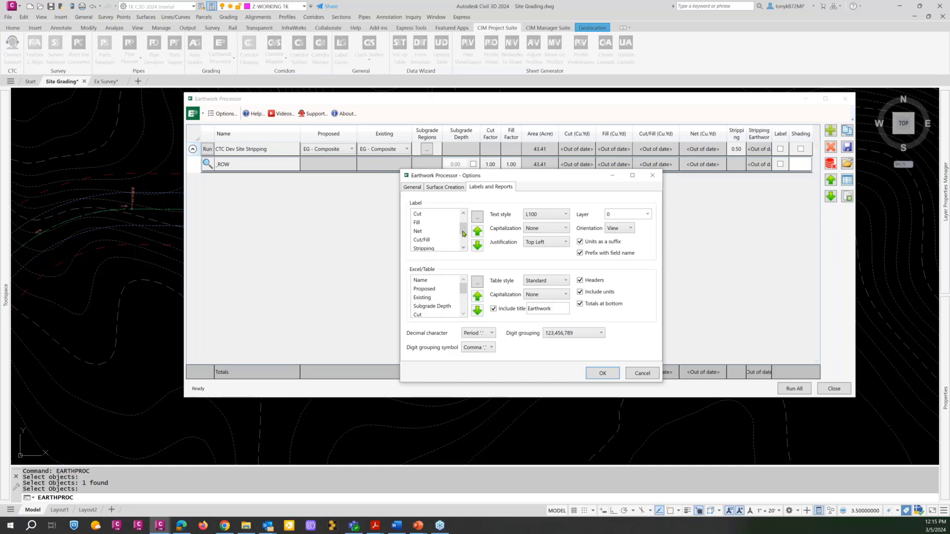
{"action": "left_click_drag", "start_coordinate": [464, 231], "coordinate": [464, 238]}
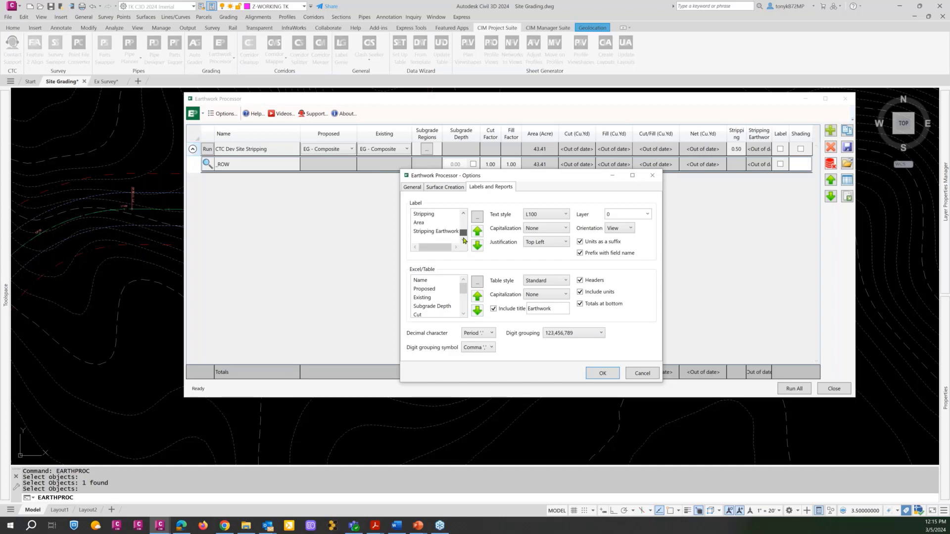
{"action": "left_click", "coordinate": [420, 224]}
{"action": "left_click", "coordinate": [477, 217]}
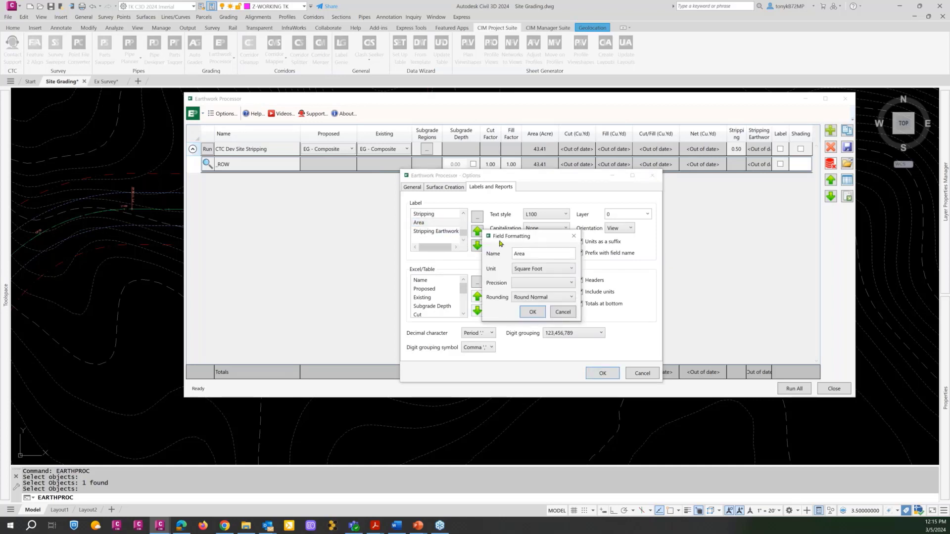
{"action": "left_click_drag", "start_coordinate": [501, 232], "coordinate": [383, 188]}
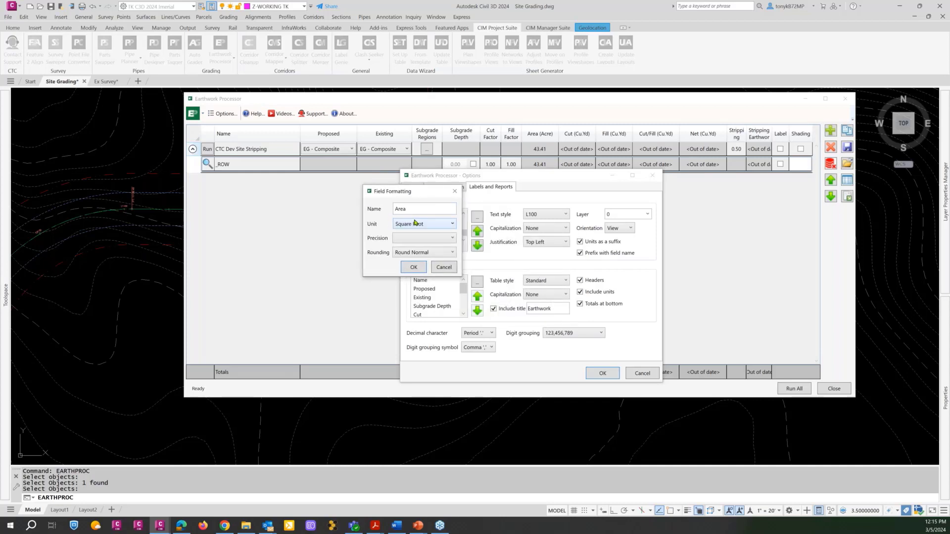
{"action": "left_click", "coordinate": [414, 268]}
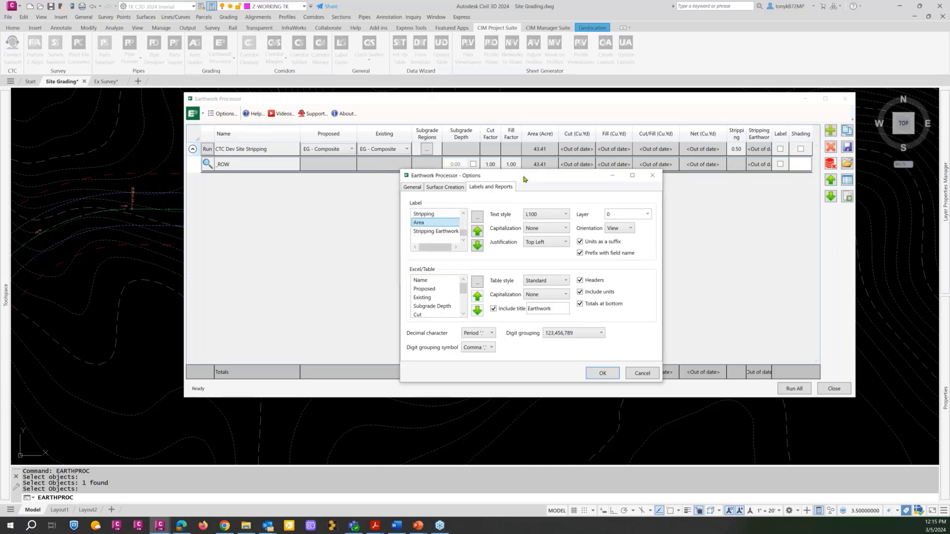
{"action": "mouse_move", "coordinate": [526, 177]}
{"action": "left_mouse_down"}
{"action": "mouse_move", "coordinate": [518, 192]}
{"action": "mouse_move", "coordinate": [512, 183]}
{"action": "left_mouse_up"}
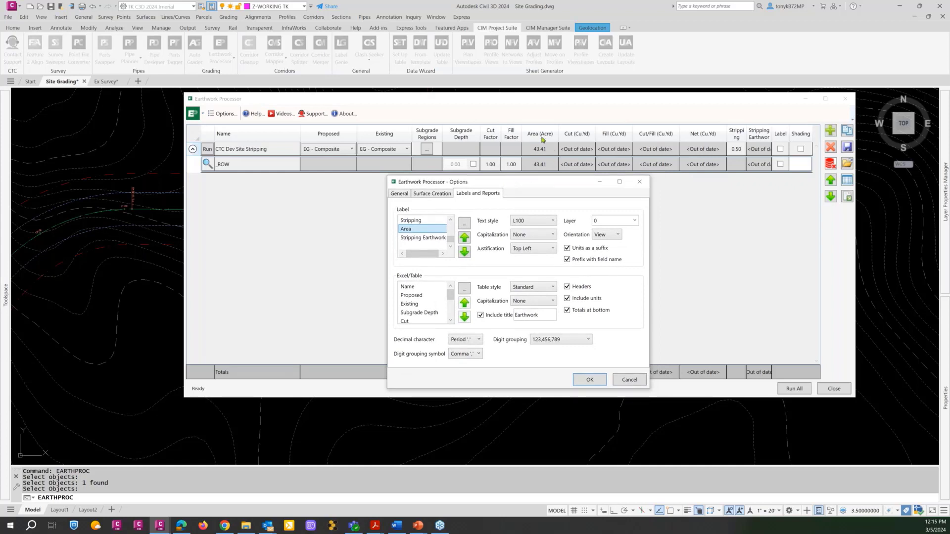
{"action": "left_click_drag", "start_coordinate": [531, 185], "coordinate": [520, 159]}
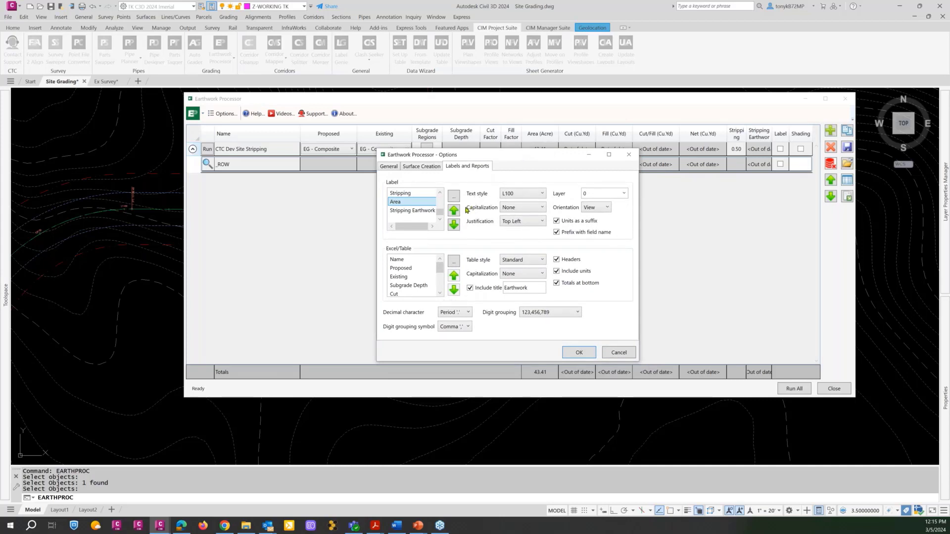
{"action": "left_click", "coordinate": [580, 353]}
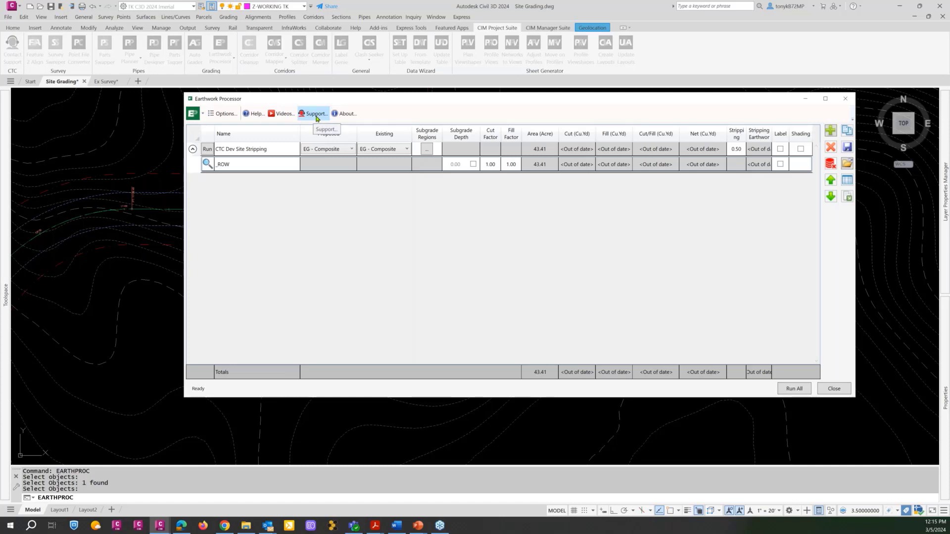
View the Earthwork Processor's product information and the suite licensing details, closing each dialog.
{"action": "left_click", "coordinate": [348, 115]}
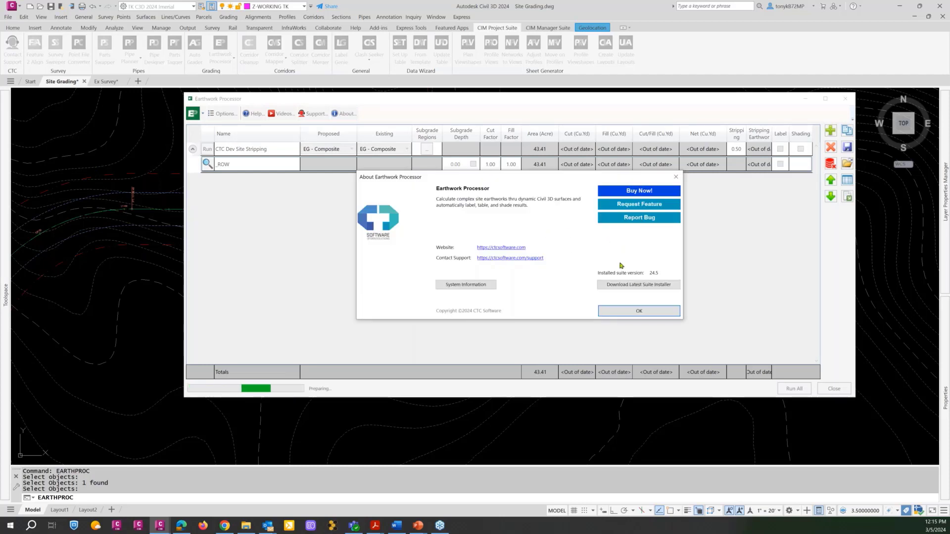
{"action": "left_click", "coordinate": [637, 312]}
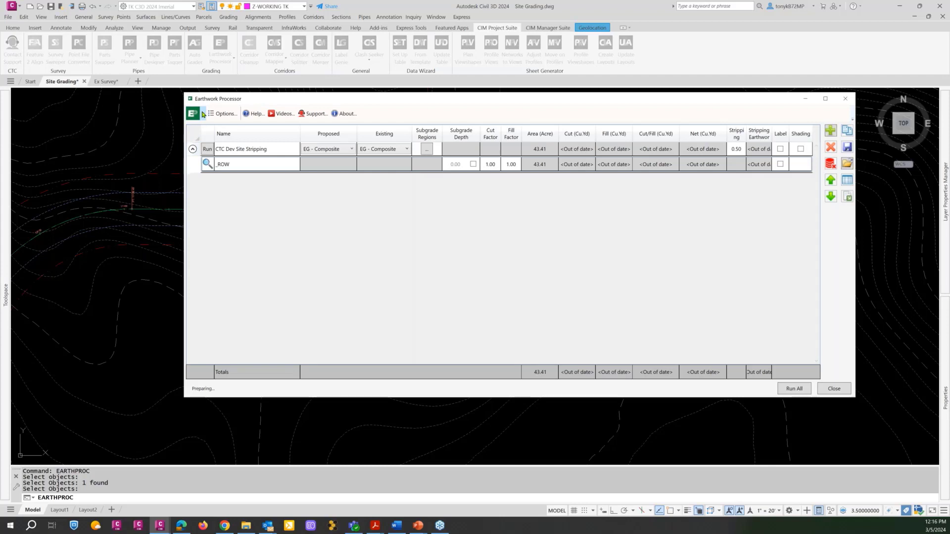
{"action": "left_click", "coordinate": [203, 114]}
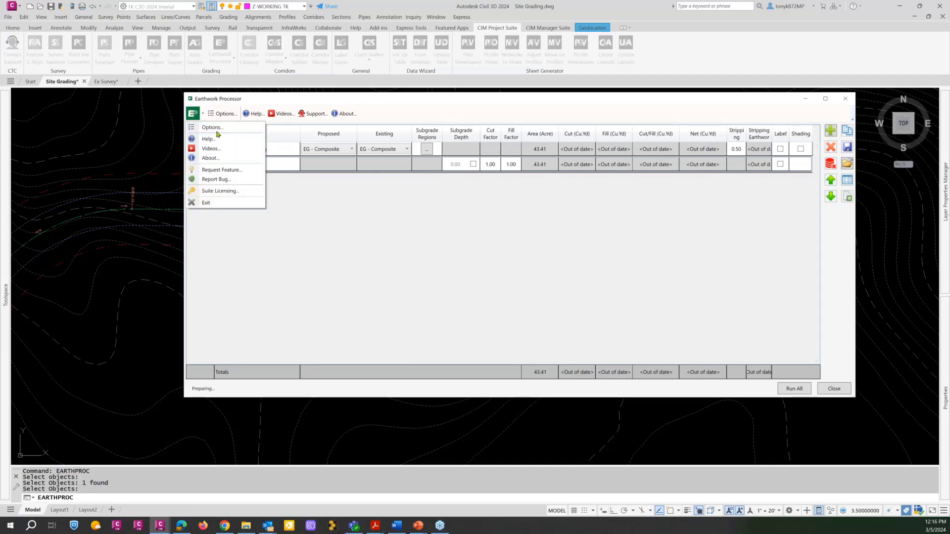
{"action": "left_click", "coordinate": [219, 191]}
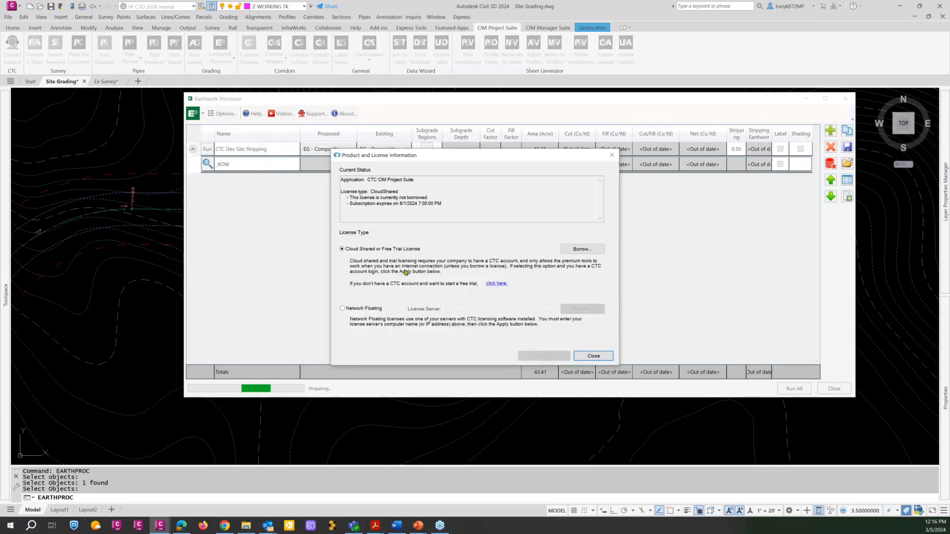
{"action": "left_click", "coordinate": [612, 156]}
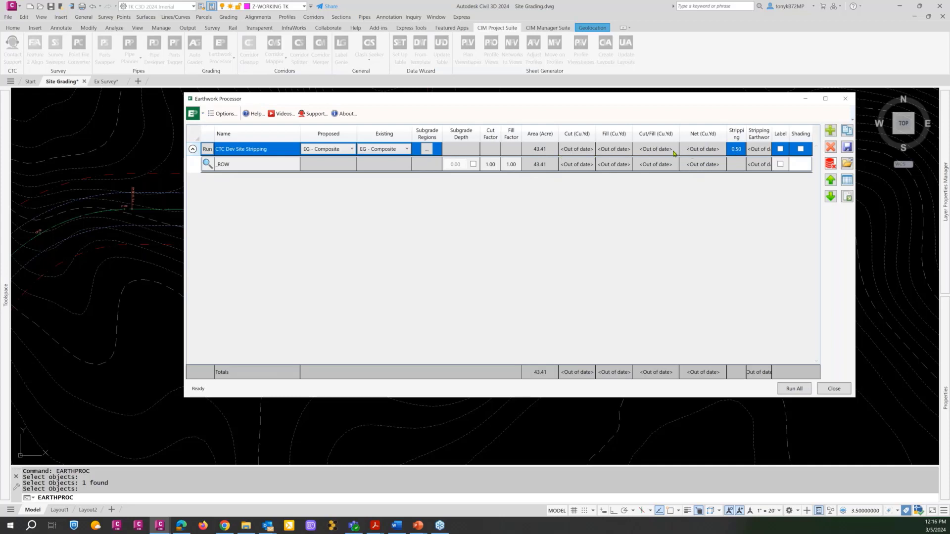
Enable the label for the _ROW region, run the CTC Dev Site Stripping set, and close the Earthwork Processor.
{"action": "left_click", "coordinate": [781, 164]}
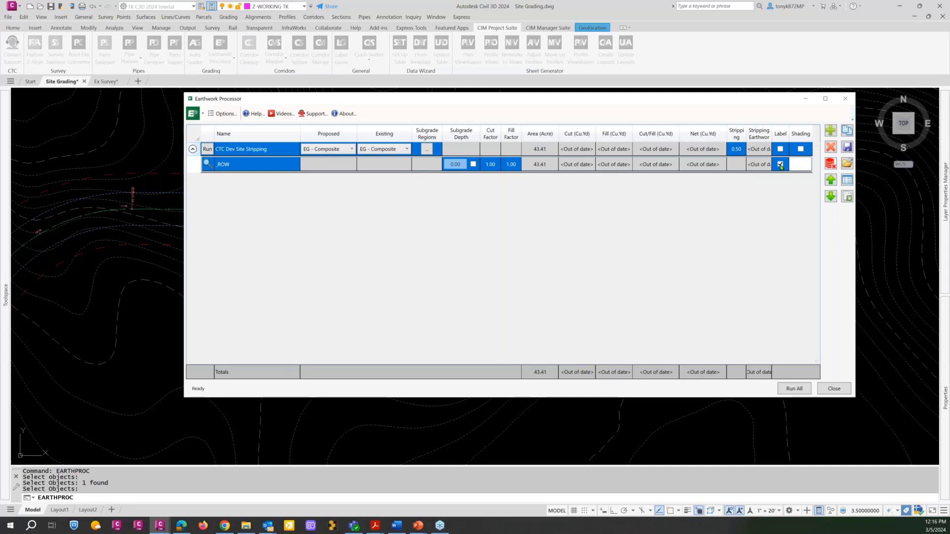
{"action": "left_click", "coordinate": [207, 150]}
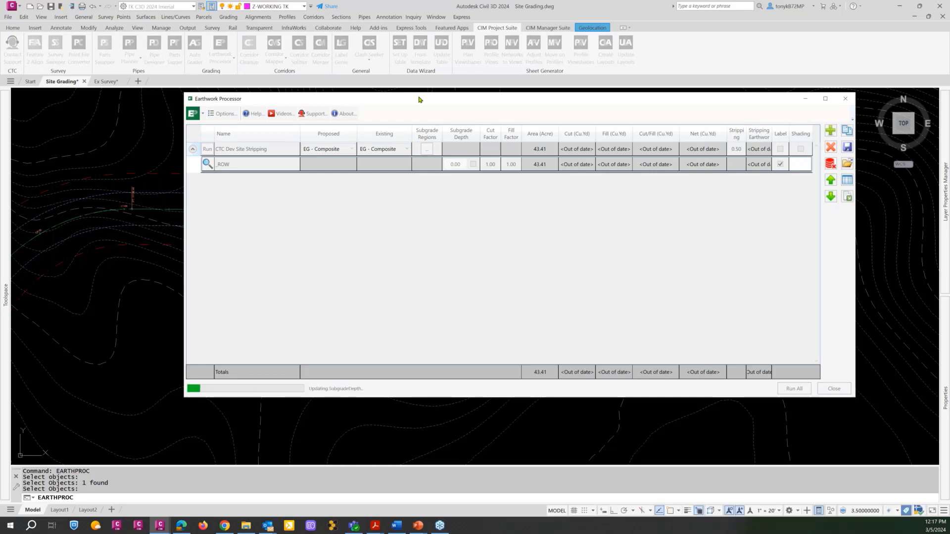
{"action": "left_click_drag", "start_coordinate": [418, 105], "coordinate": [413, 109]}
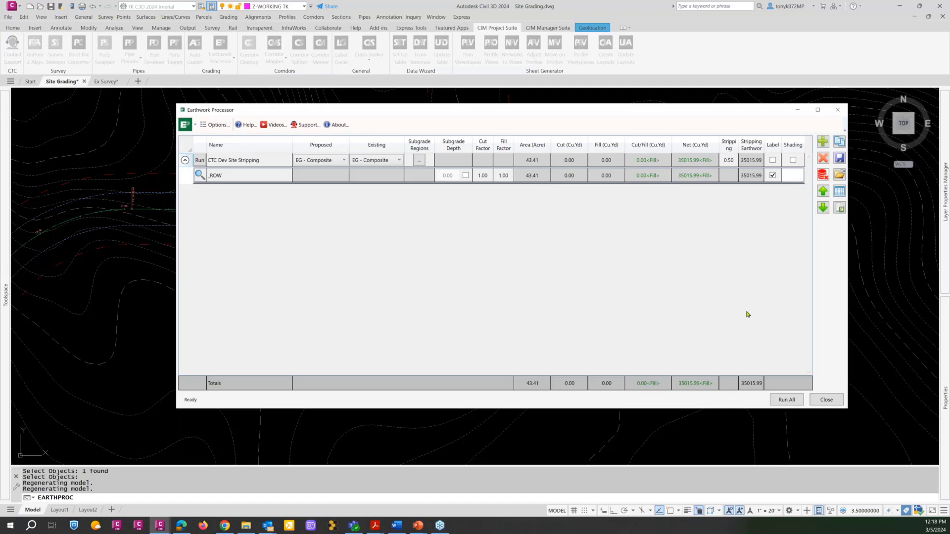
{"action": "left_click", "coordinate": [827, 400]}
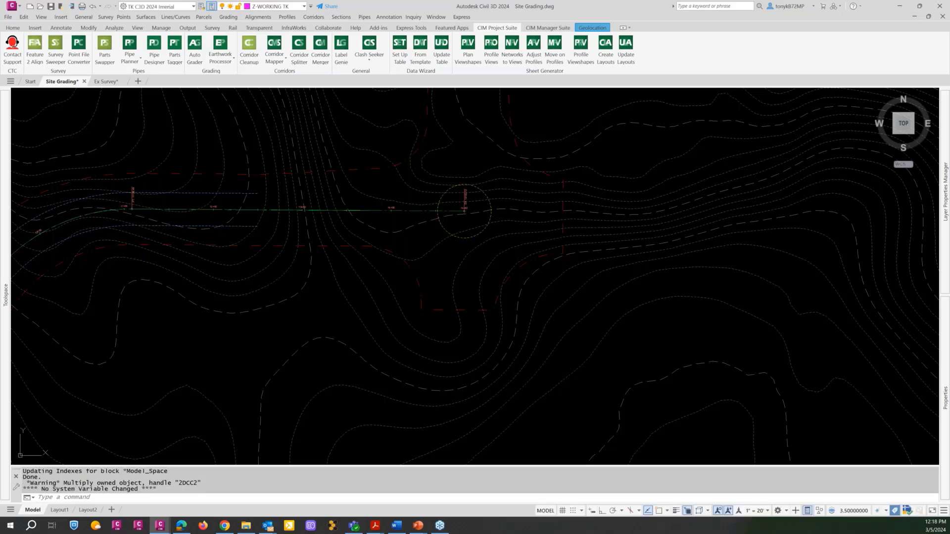
{"action": "scroll", "coordinate": [475, 277], "scroll_direction": "down", "scroll_amount": 5}
{"action": "left_click", "coordinate": [477, 281]}
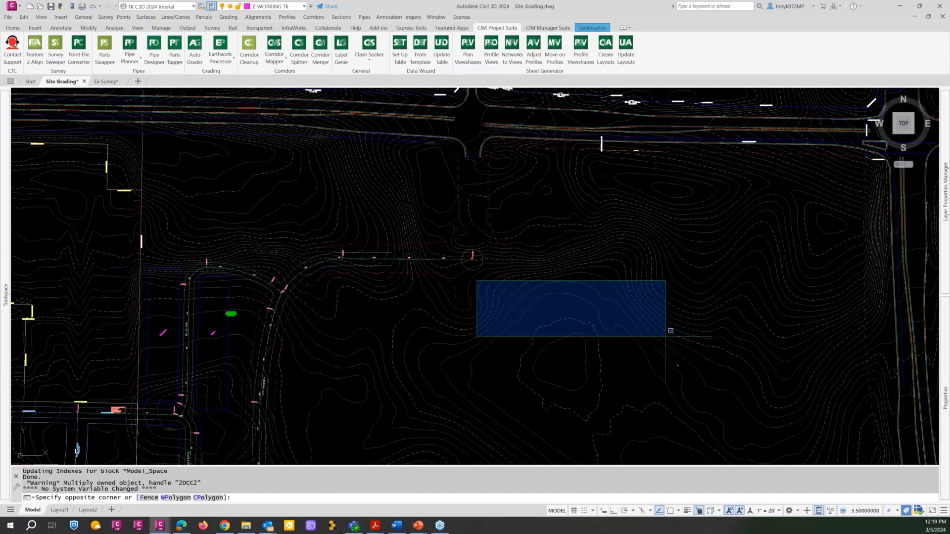
{"action": "key", "text": "Escape"}
{"action": "key", "text": "Escape"}
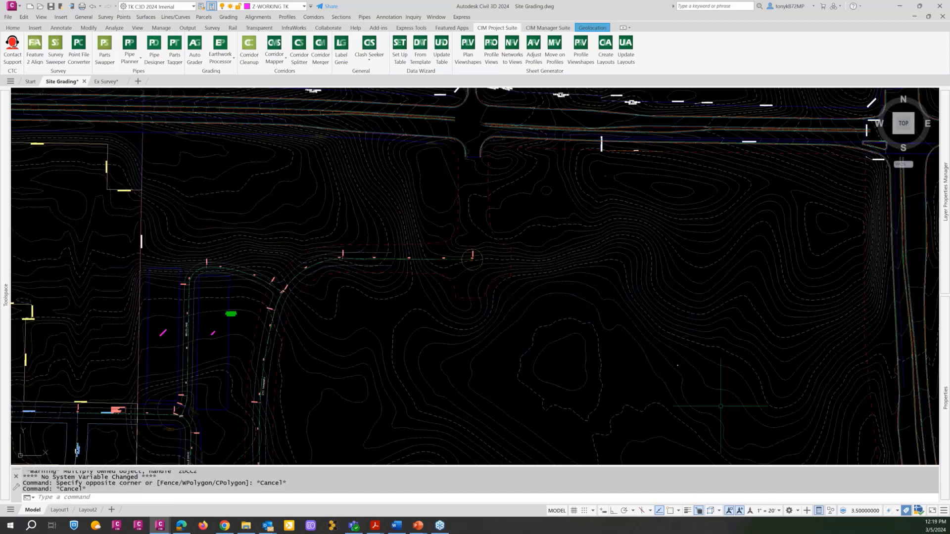
{"action": "key", "text": "Escape"}
{"action": "key", "text": "Escape"}
Scale the tiny _ROW earthwork label by a factor of 50, using the label's own location as base point.
{"action": "type", "text": "s"}
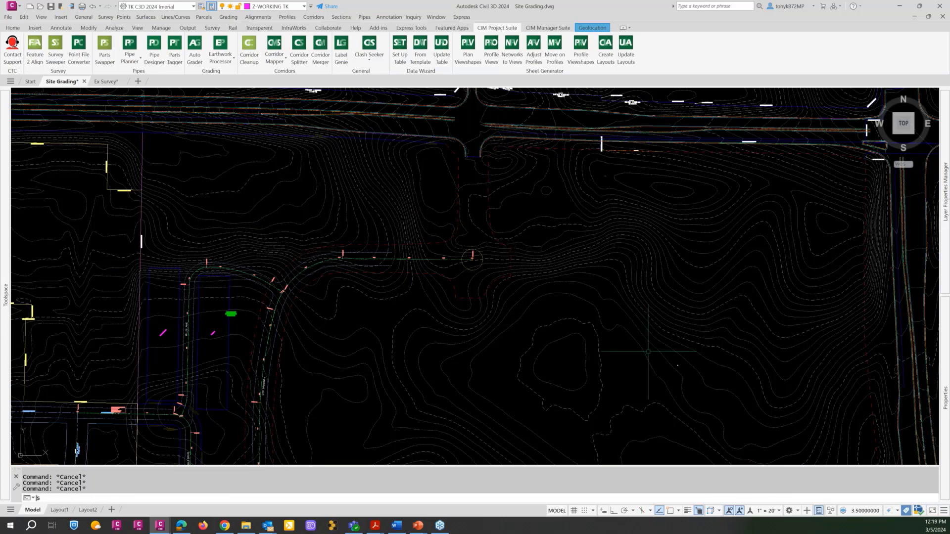
{"action": "type", "text": "c"}
{"action": "key", "text": "Return"}
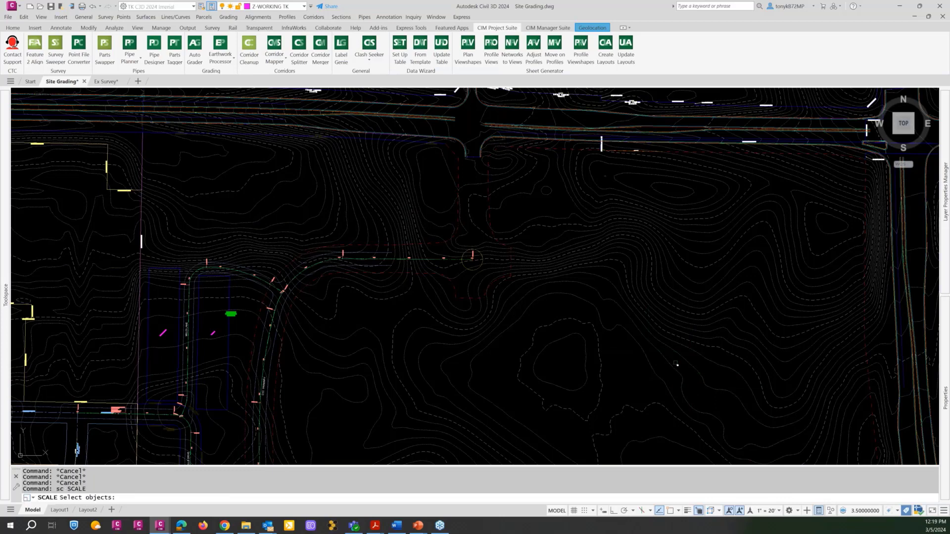
{"action": "left_click", "coordinate": [678, 365]}
{"action": "key", "text": "Return"}
{"action": "left_click", "coordinate": [677, 365]}
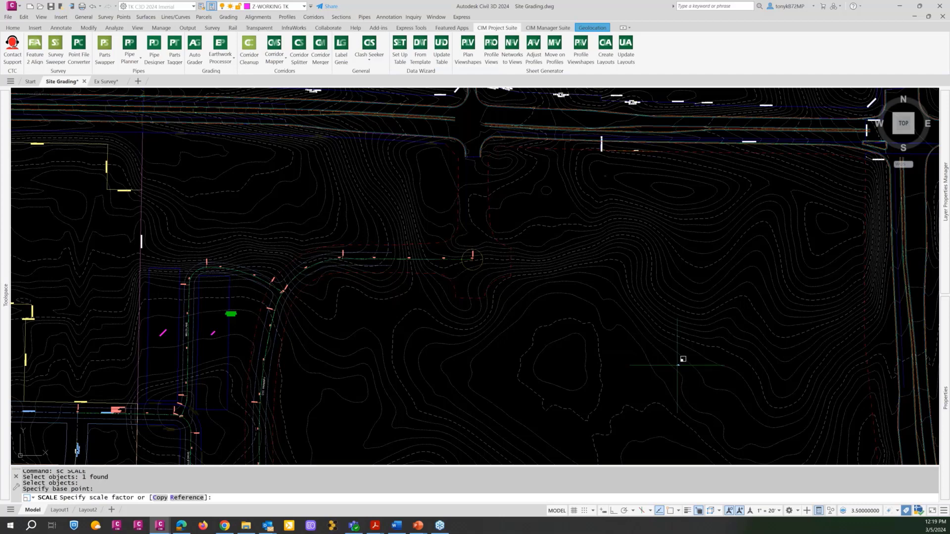
{"action": "type", "text": "50"}
{"action": "key", "text": "Return"}
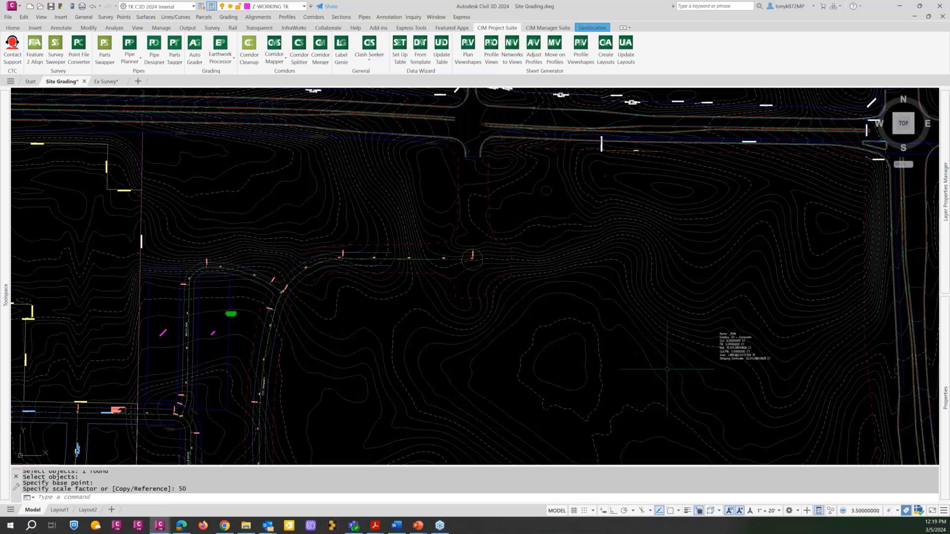
Move the enlarged _ROW label west into the closed contour southeast of the cul-de-sac and check its text.
{"action": "key", "text": "Escape"}
{"action": "type", "text": "m"}
{"action": "key", "text": "Return"}
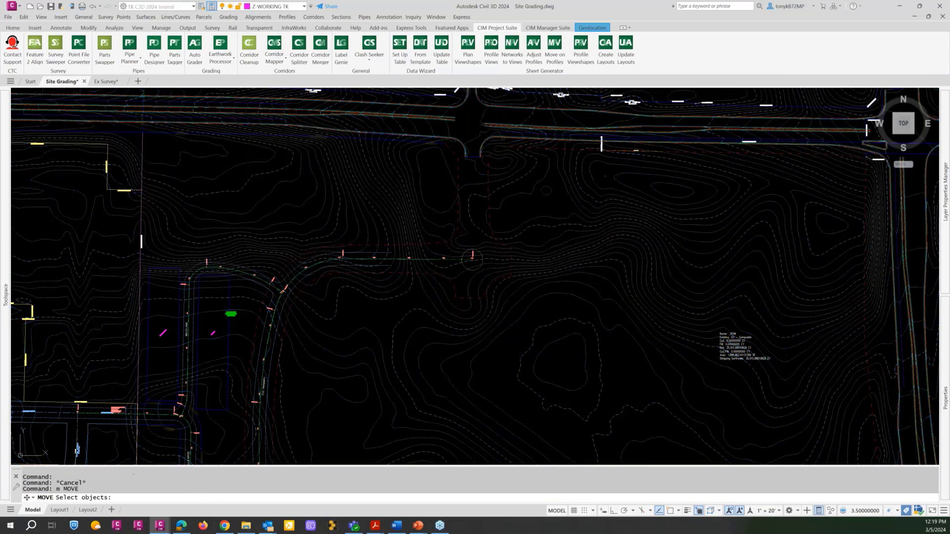
{"action": "left_click", "coordinate": [737, 346]}
{"action": "key", "text": "Return"}
{"action": "left_click", "coordinate": [725, 349]}
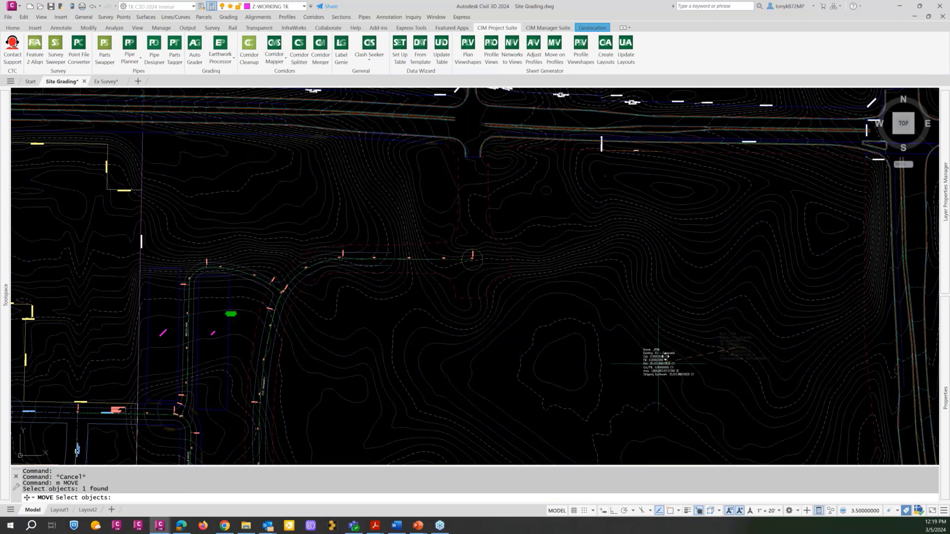
{"action": "left_click", "coordinate": [558, 374]}
{"action": "key", "text": "Escape"}
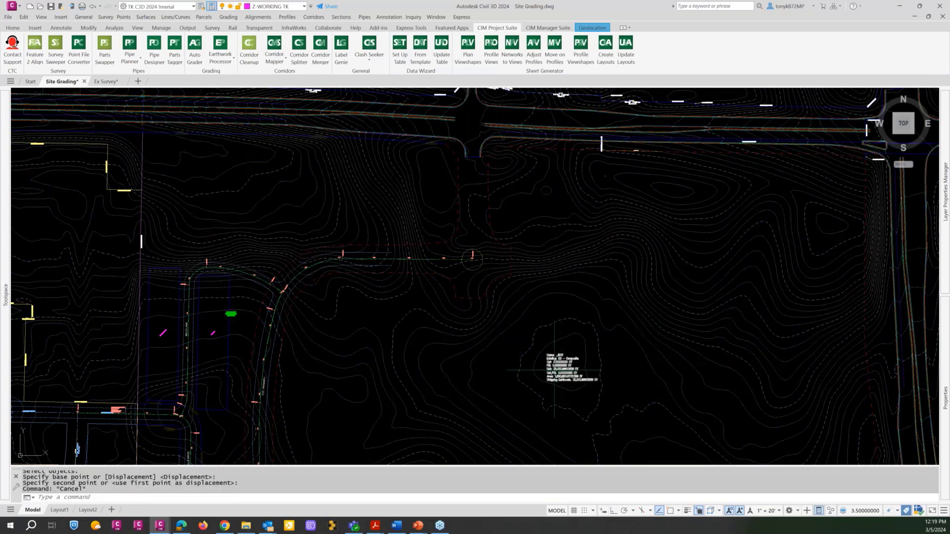
{"action": "scroll", "coordinate": [557, 370], "scroll_direction": "up", "scroll_amount": 5}
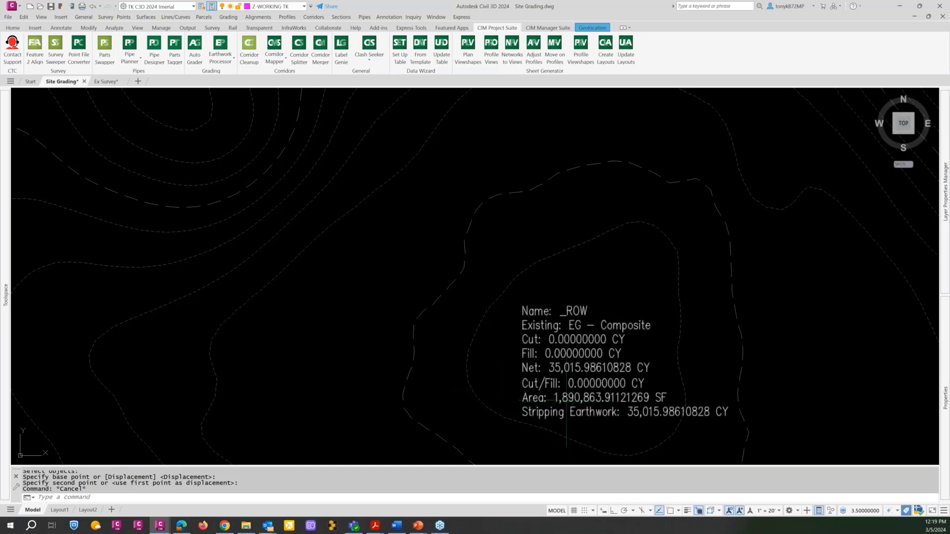
{"action": "scroll", "coordinate": [487, 349], "scroll_direction": "down", "scroll_amount": 2}
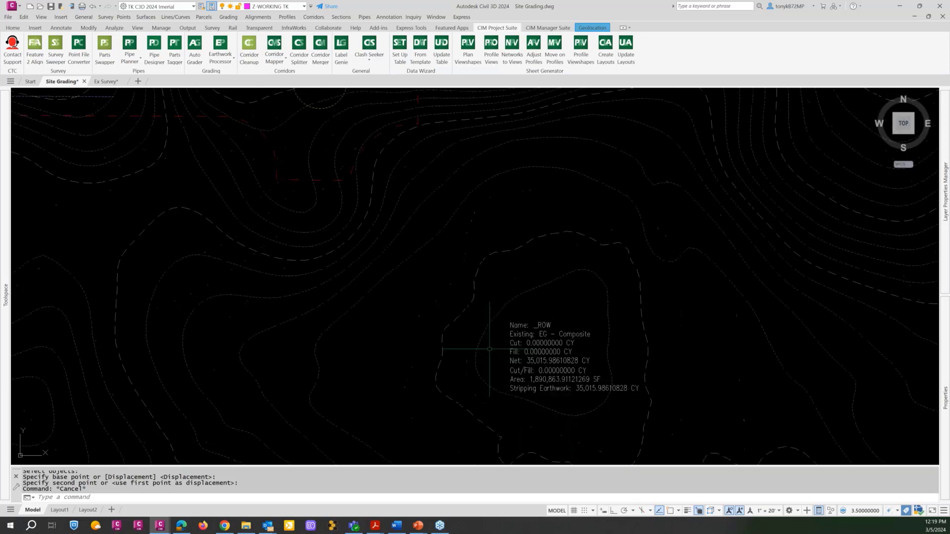
{"action": "key", "text": "Escape"}
Set the area unit in the drawing's ambient settings to square foot and apply the change.
{"action": "mouse_move", "coordinate": [3, 303]}
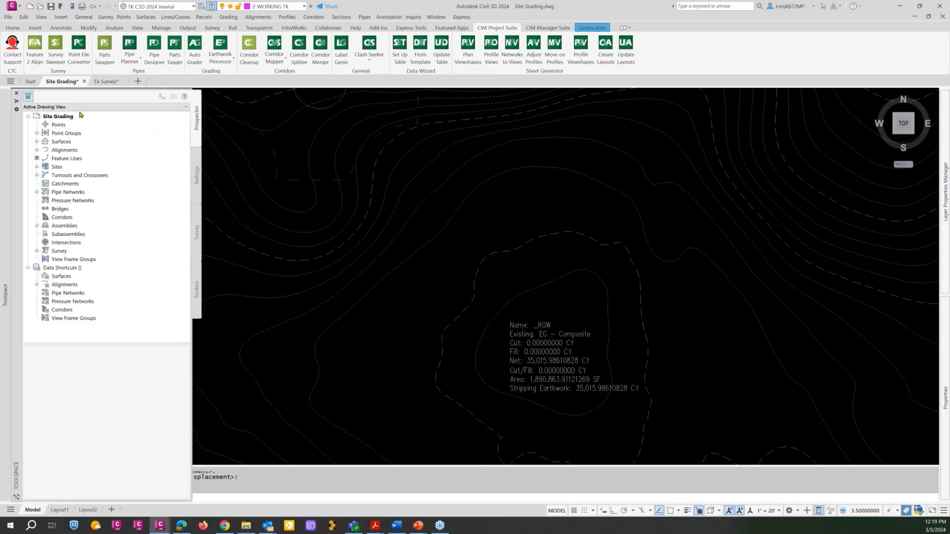
{"action": "left_click", "coordinate": [197, 174]}
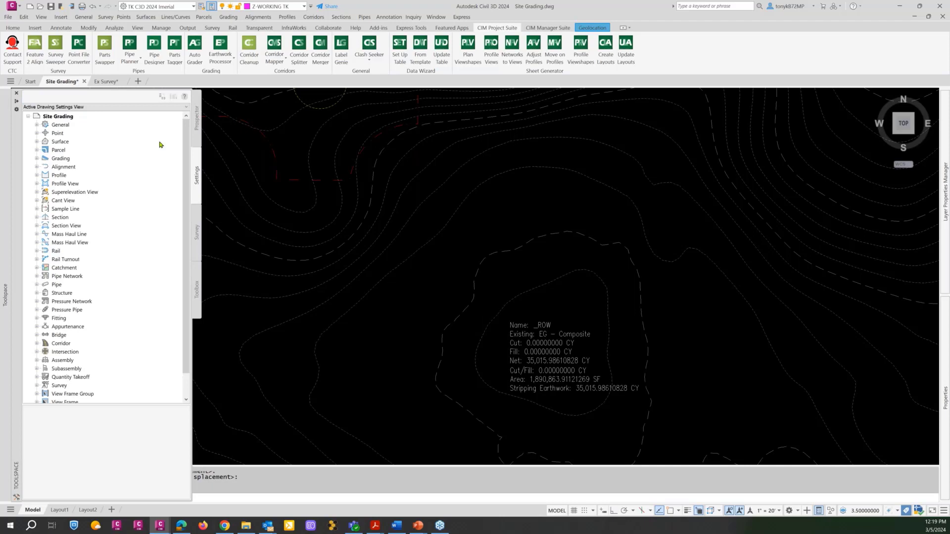
{"action": "right_click", "coordinate": [80, 118]}
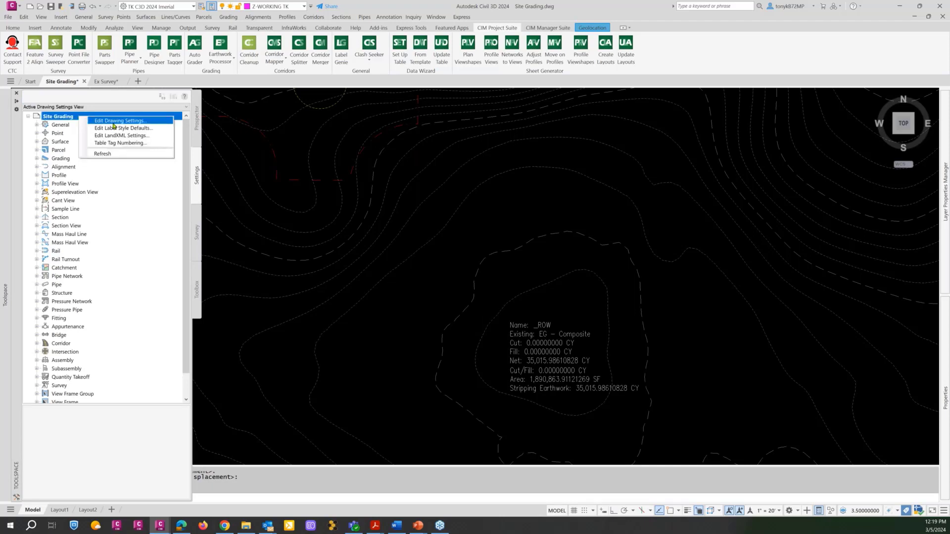
{"action": "left_click", "coordinate": [118, 121]}
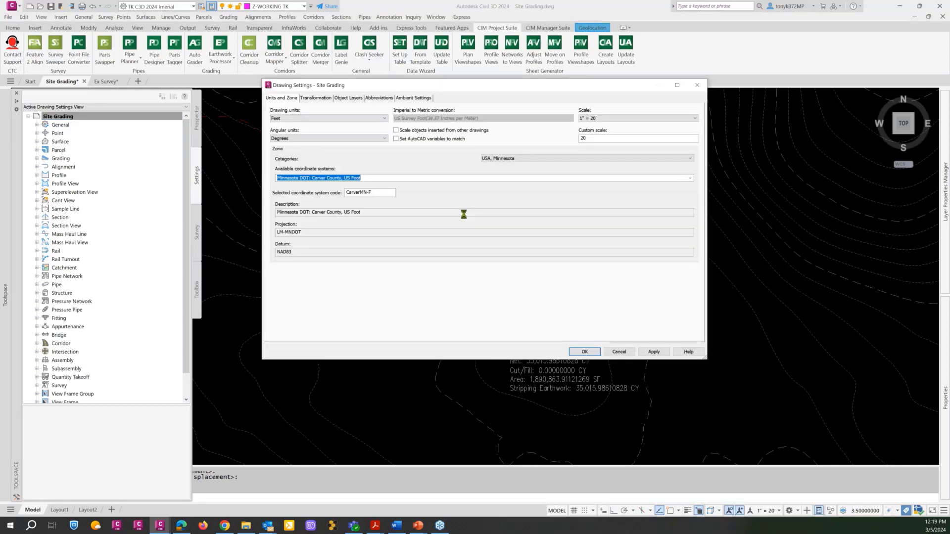
{"action": "left_click", "coordinate": [403, 98]}
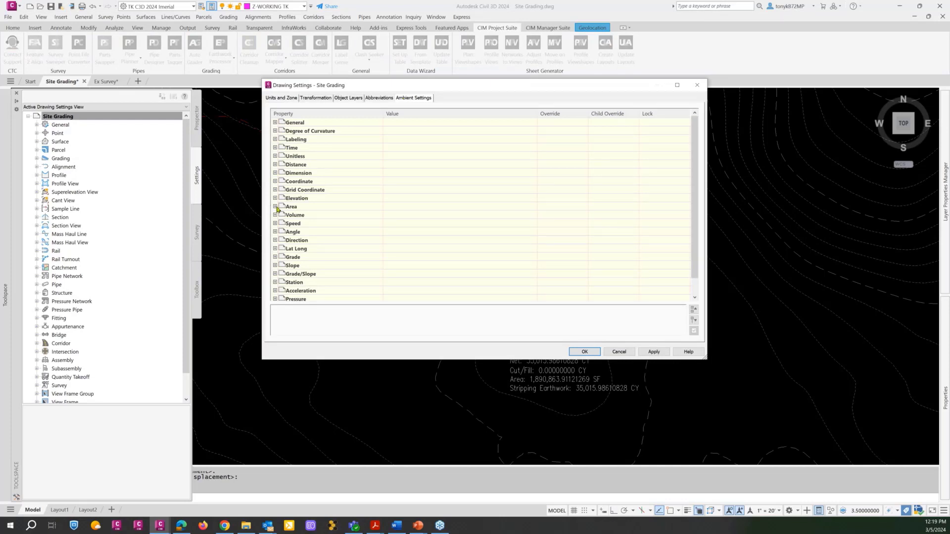
{"action": "left_click", "coordinate": [275, 207]}
{"action": "left_click", "coordinate": [485, 214]}
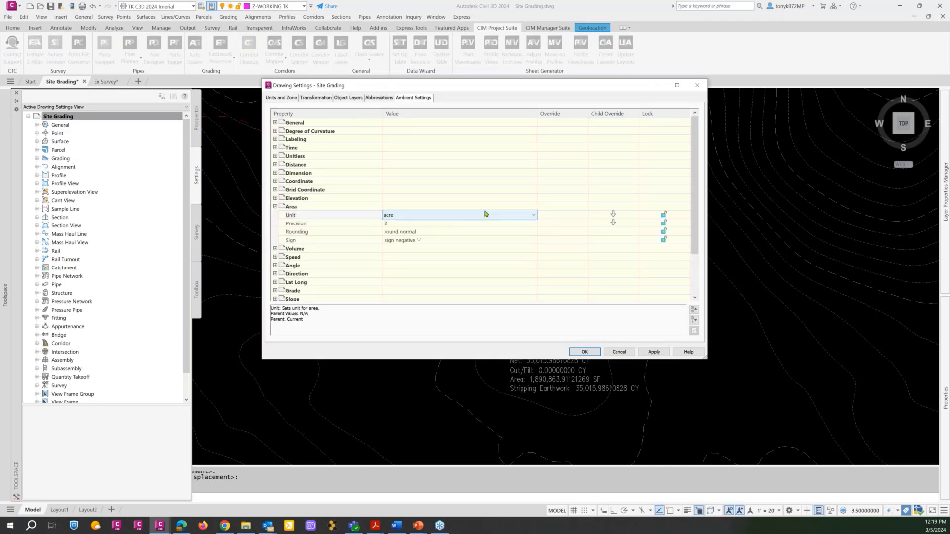
{"action": "left_click", "coordinate": [531, 217]}
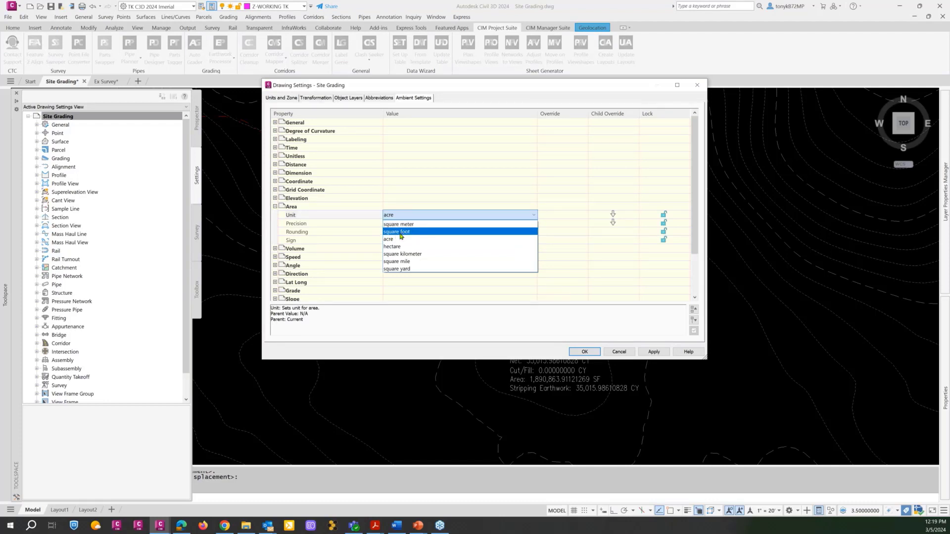
{"action": "left_click", "coordinate": [401, 232]}
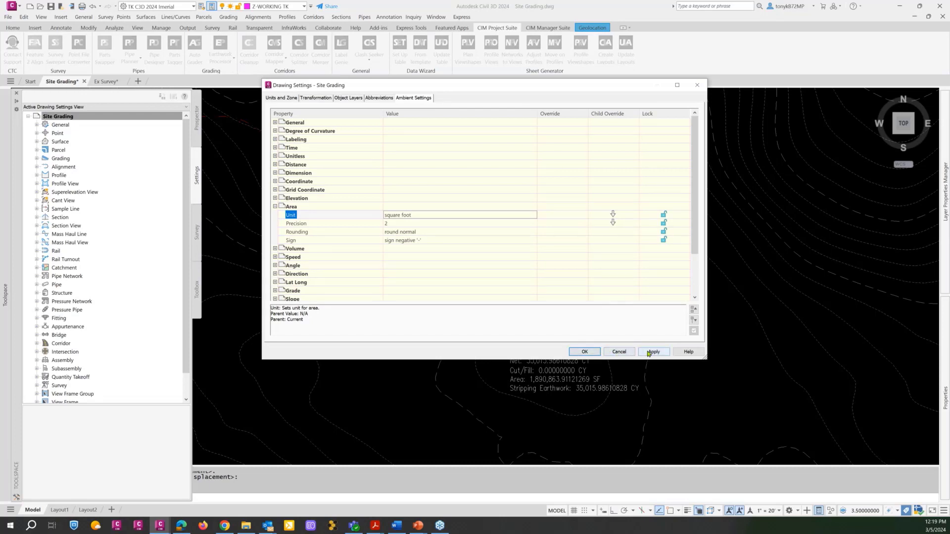
{"action": "left_click", "coordinate": [653, 352]}
{"action": "left_click", "coordinate": [585, 352]}
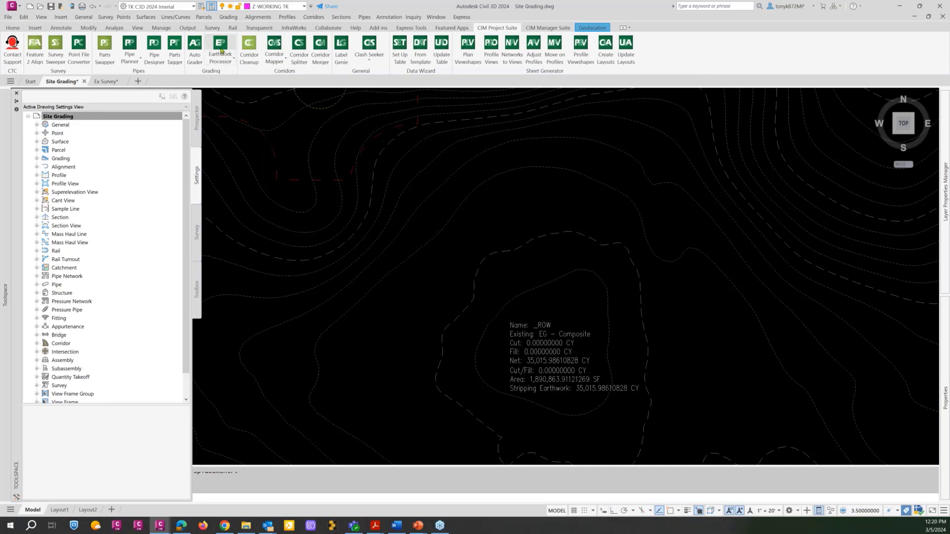
Reopen the Earthwork Processor, check the area and volumes of the CTC Dev Site Stripping set, and close it.
{"action": "left_click", "coordinate": [221, 50]}
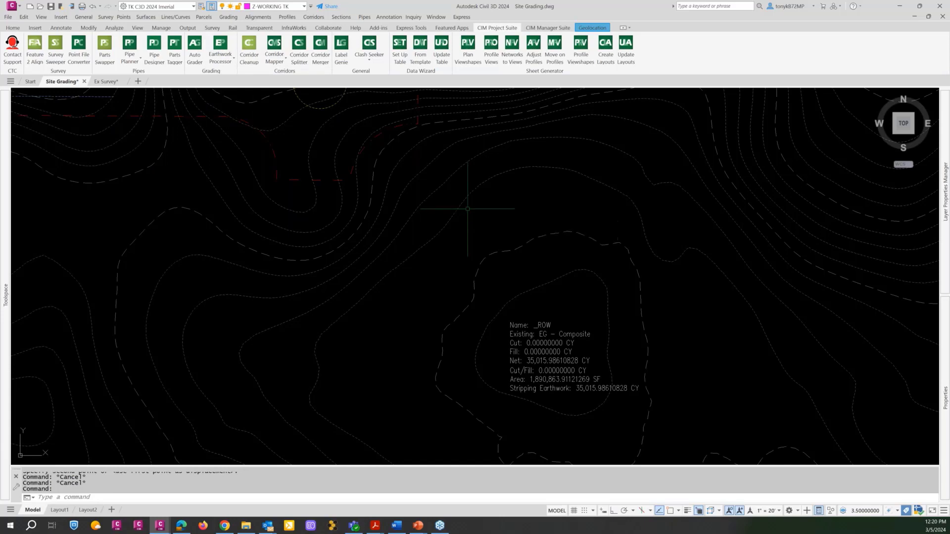
{"action": "left_click", "coordinate": [218, 46]}
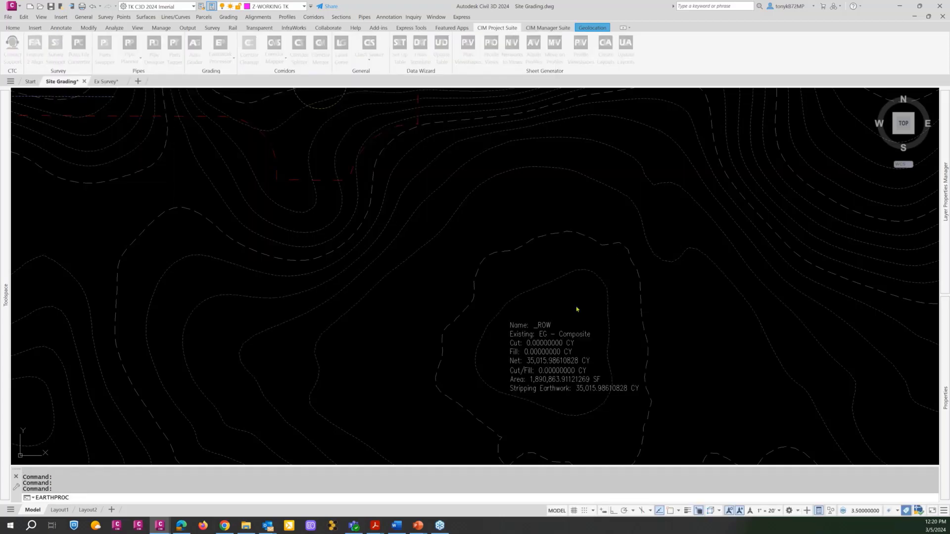
{"action": "left_click_drag", "start_coordinate": [949, 116], "coordinate": [353, 23]}
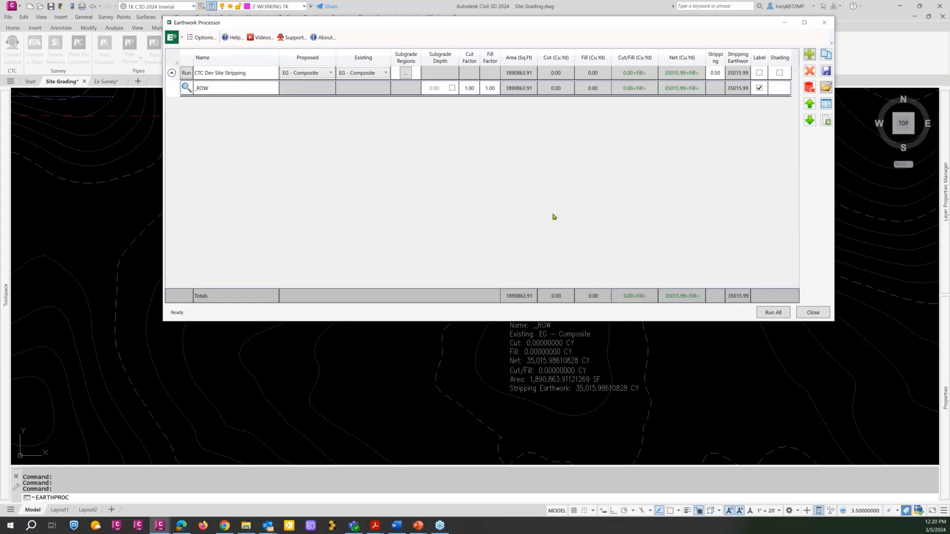
{"action": "left_click", "coordinate": [813, 312]}
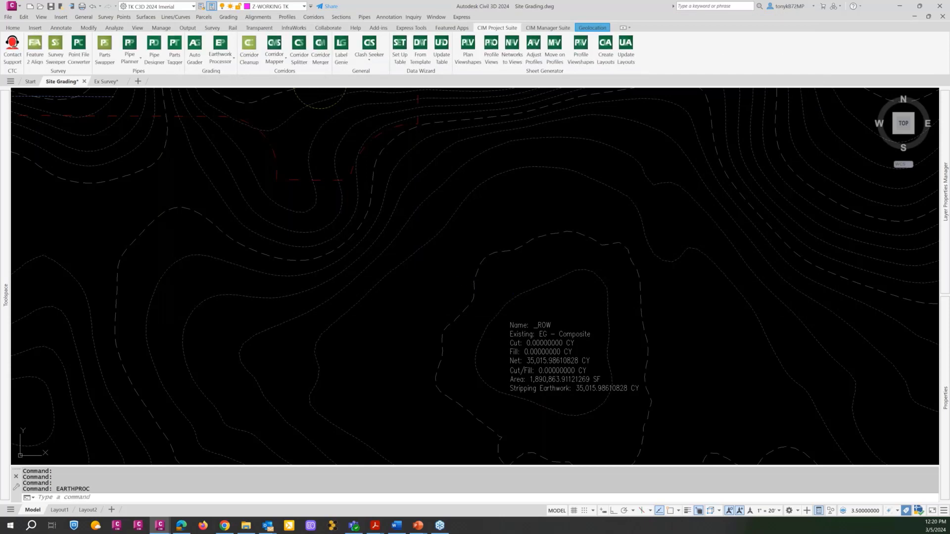
Examine the existing and proposed profiles in the three road profile views and the CTC Parkway alignment in the site plan.
{"action": "left_click", "coordinate": [445, 271]}
{"action": "scroll", "coordinate": [440, 289], "scroll_direction": "down", "scroll_amount": 4}
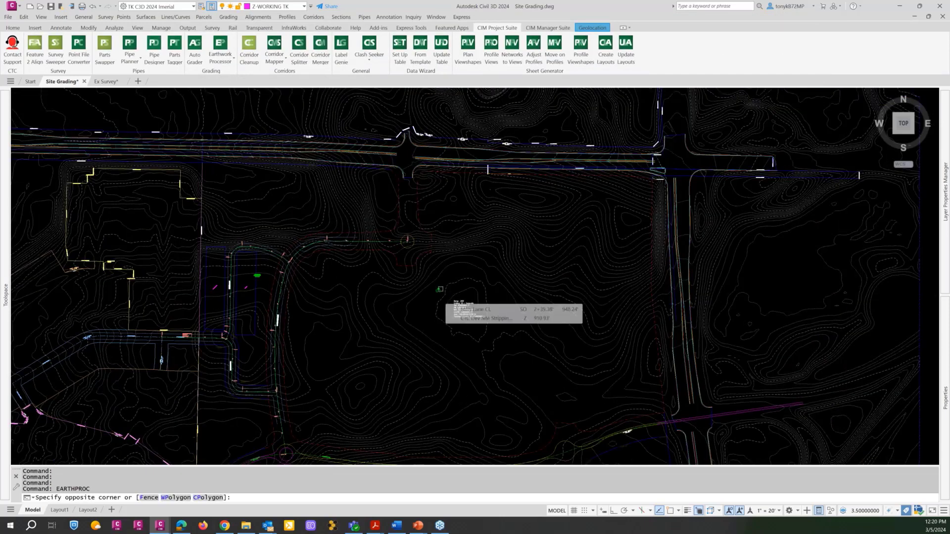
{"action": "key", "text": "Escape"}
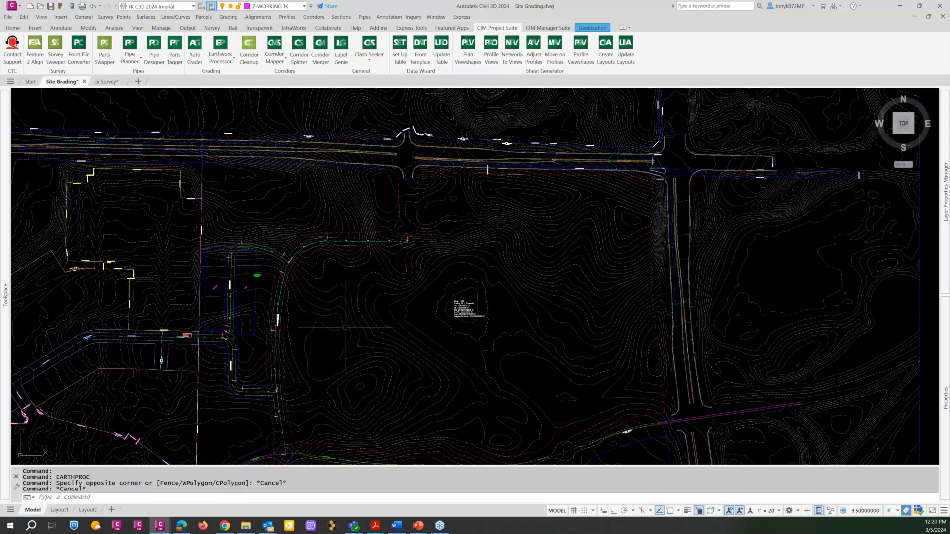
{"action": "middle_click_drag", "start_coordinate": [346, 329], "coordinate": [485, 286]}
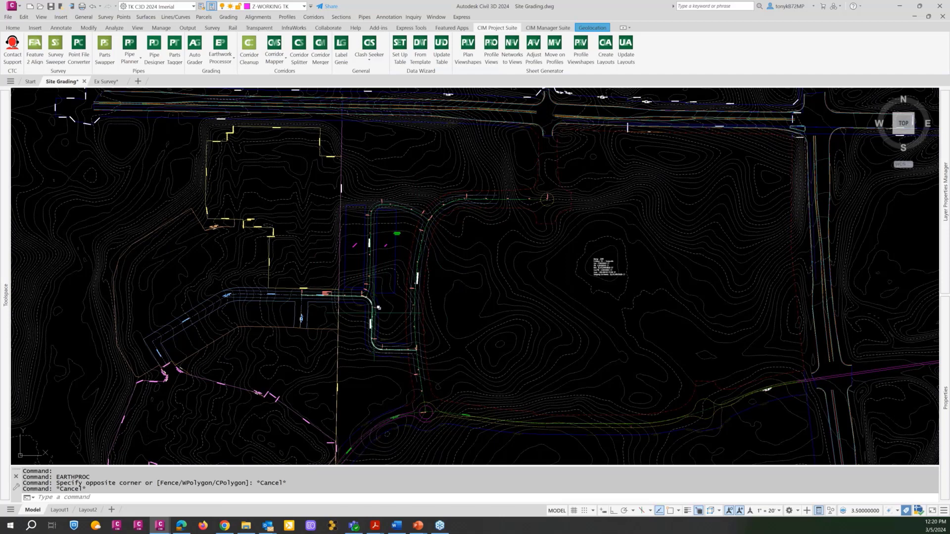
{"action": "scroll", "coordinate": [410, 295], "scroll_direction": "down", "scroll_amount": 5}
{"action": "middle_click_drag", "start_coordinate": [640, 264], "coordinate": [274, 283]}
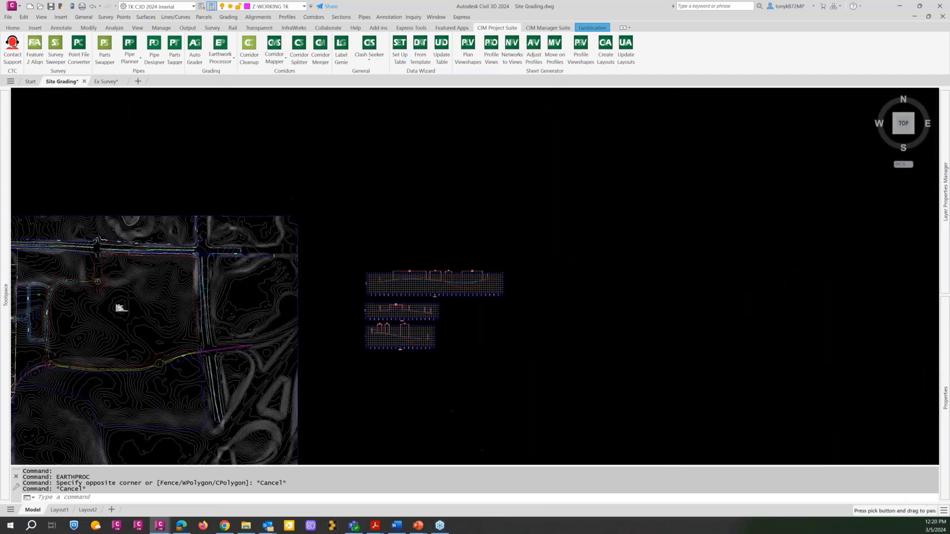
{"action": "scroll", "coordinate": [394, 269], "scroll_direction": "up", "scroll_amount": 5}
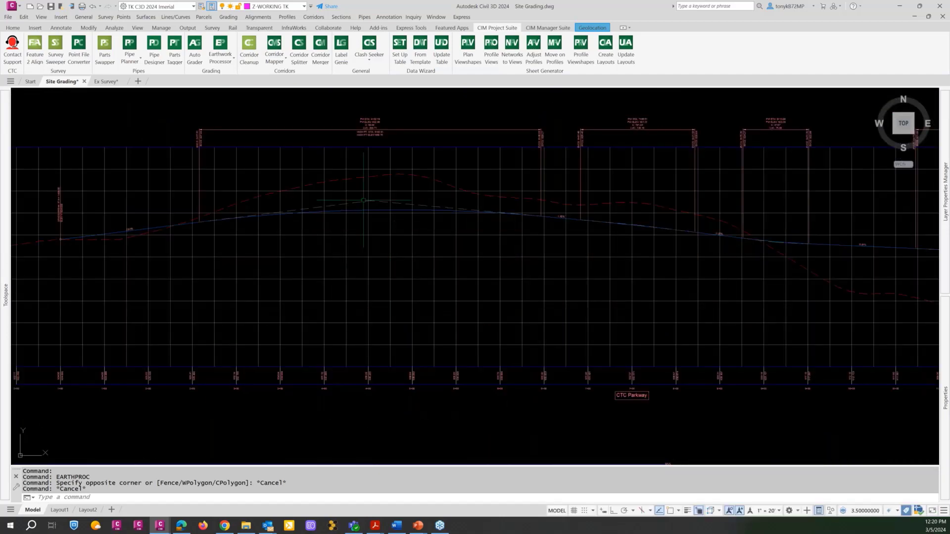
{"action": "scroll", "coordinate": [462, 217], "scroll_direction": "down", "scroll_amount": 2}
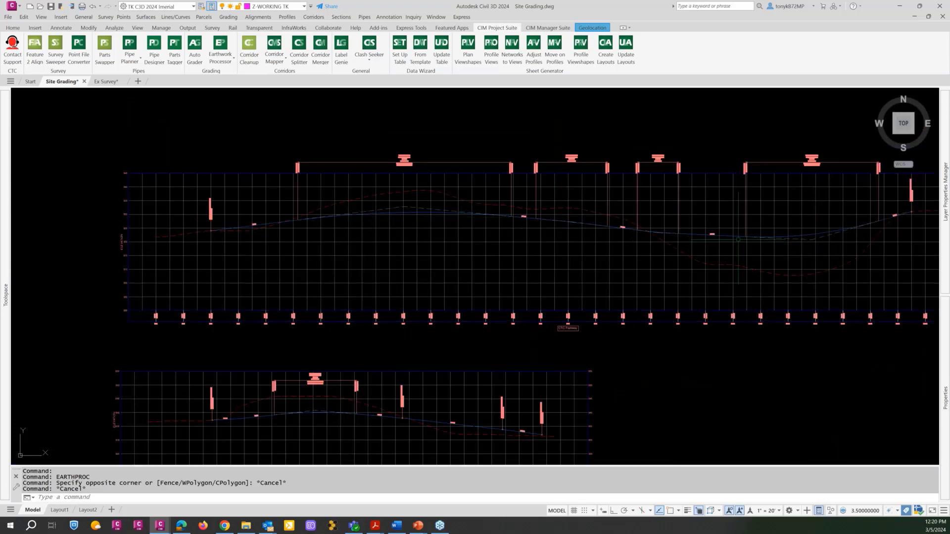
{"action": "middle_click_drag", "start_coordinate": [708, 249], "coordinate": [548, 201]}
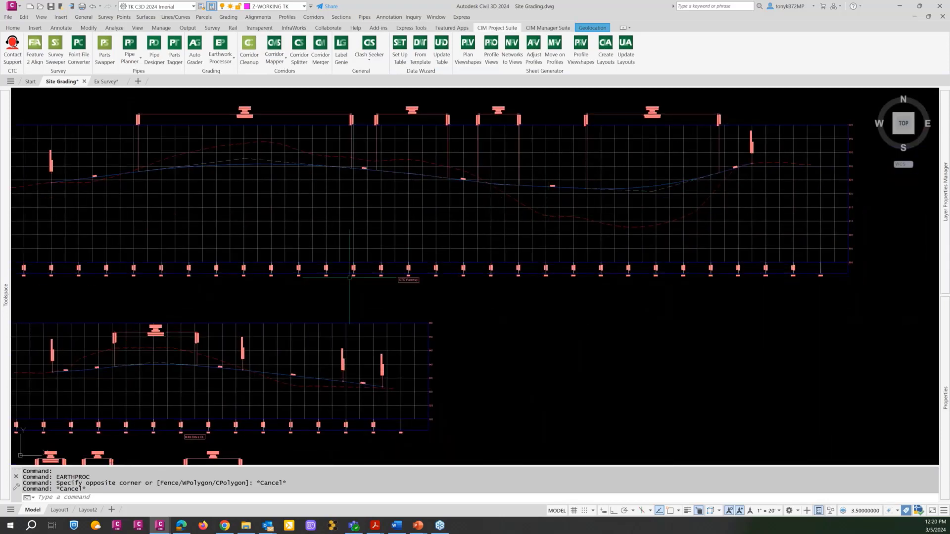
{"action": "middle_click_drag", "start_coordinate": [349, 274], "coordinate": [545, 193]}
{"action": "scroll", "coordinate": [465, 233], "scroll_direction": "down", "scroll_amount": 6}
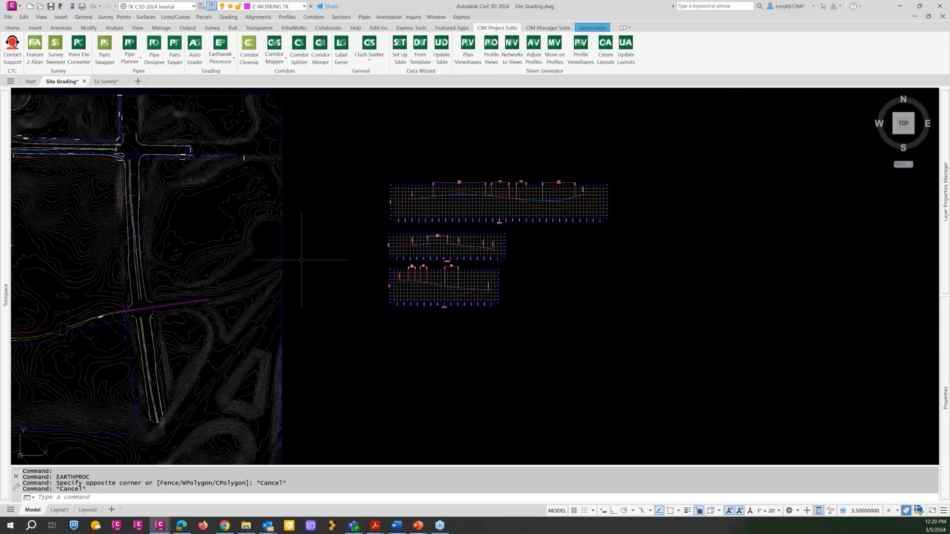
{"action": "mouse_move", "coordinate": [304, 265]}
{"action": "middle_mouse_down"}
{"action": "mouse_move", "coordinate": [561, 236]}
{"action": "mouse_move", "coordinate": [617, 244]}
{"action": "middle_mouse_up"}
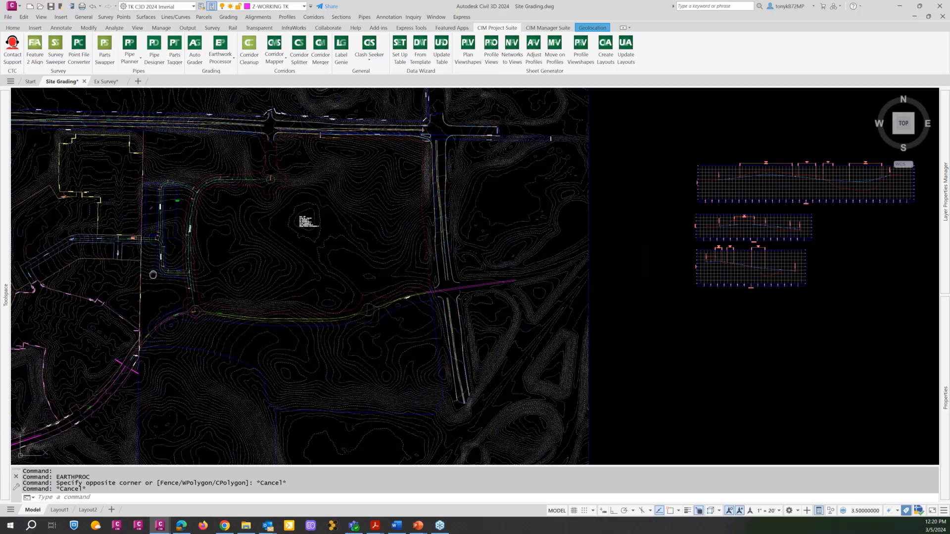
{"action": "middle_click_drag", "start_coordinate": [299, 277], "coordinate": [361, 292]}
{"action": "scroll", "coordinate": [236, 223], "scroll_direction": "up", "scroll_amount": 6}
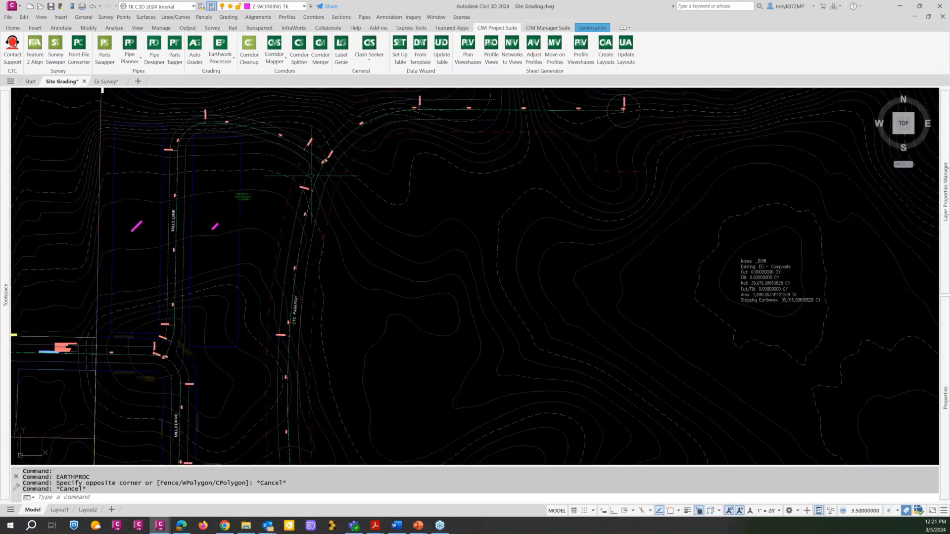
{"action": "scroll", "coordinate": [311, 176], "scroll_direction": "up", "scroll_amount": 8}
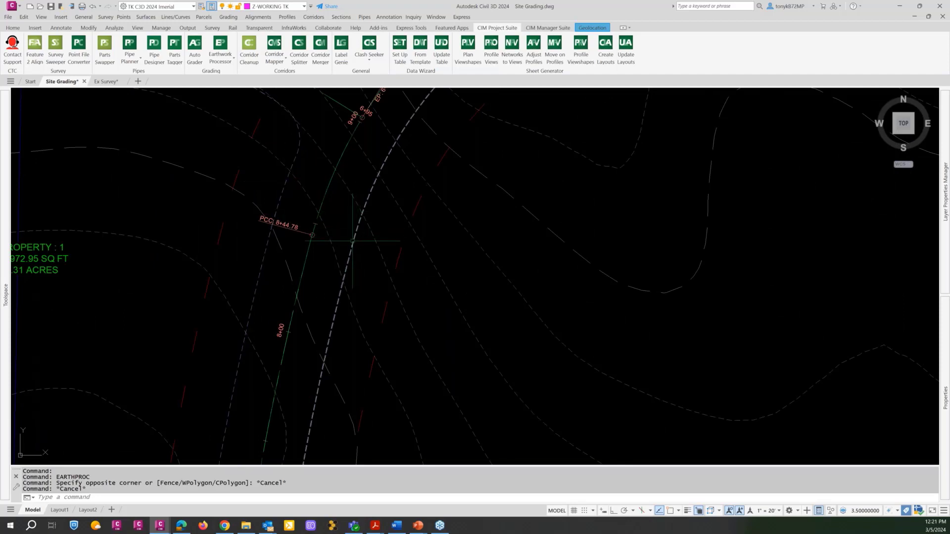
Examine the CTC Parkway, Mills Lane and Mills Drive road layout across the site plan.
{"action": "scroll", "coordinate": [280, 197], "scroll_direction": "down", "scroll_amount": 10}
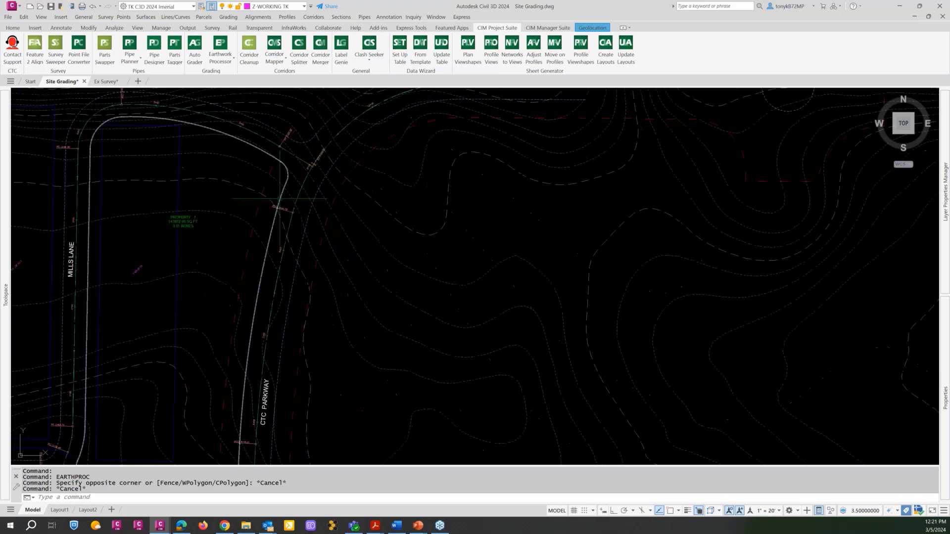
{"action": "key", "text": "Escape"}
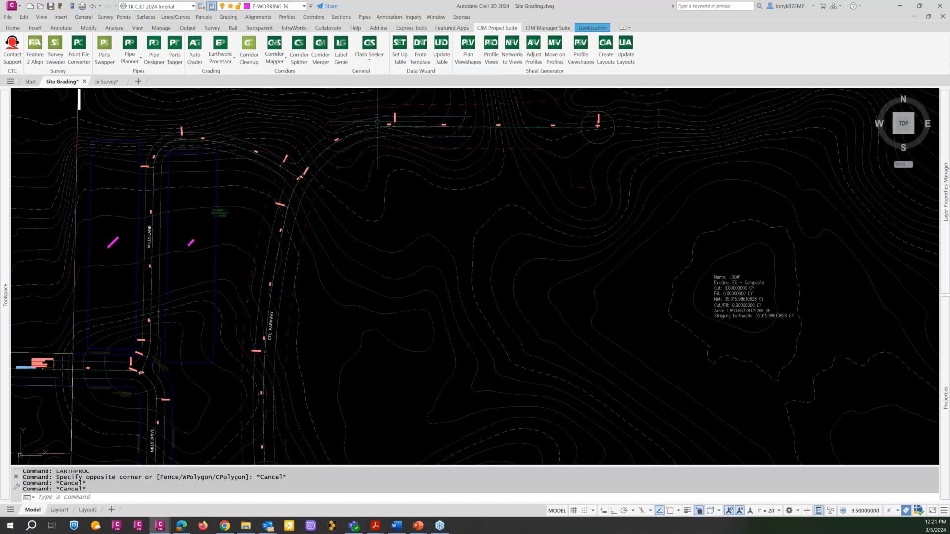
{"action": "scroll", "coordinate": [339, 147], "scroll_direction": "down", "scroll_amount": 2}
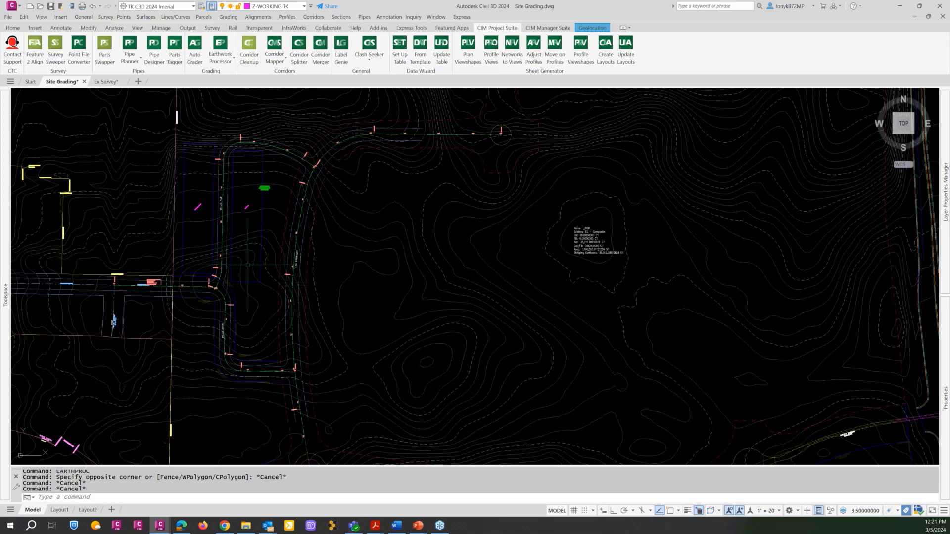
{"action": "middle_click_drag", "start_coordinate": [247, 251], "coordinate": [310, 255]}
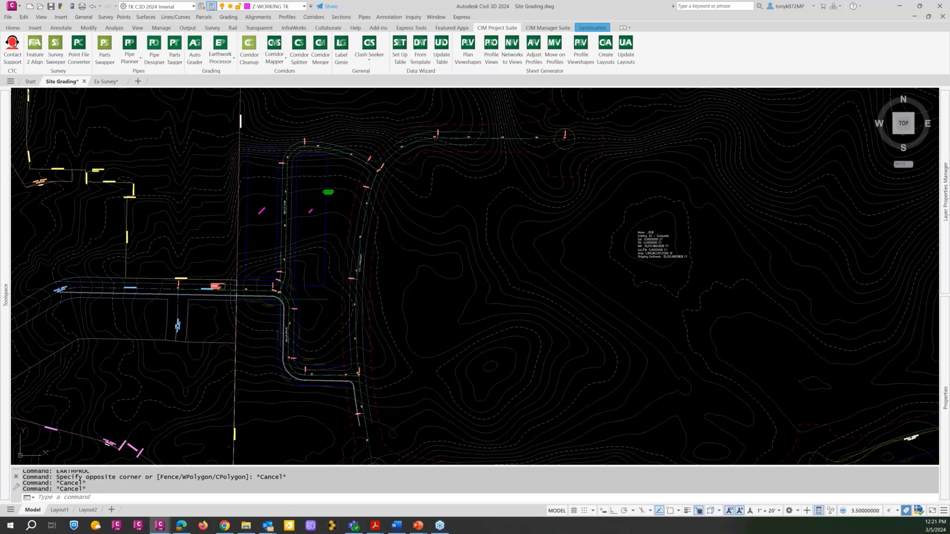
{"action": "scroll", "coordinate": [286, 291], "scroll_direction": "up", "scroll_amount": 5}
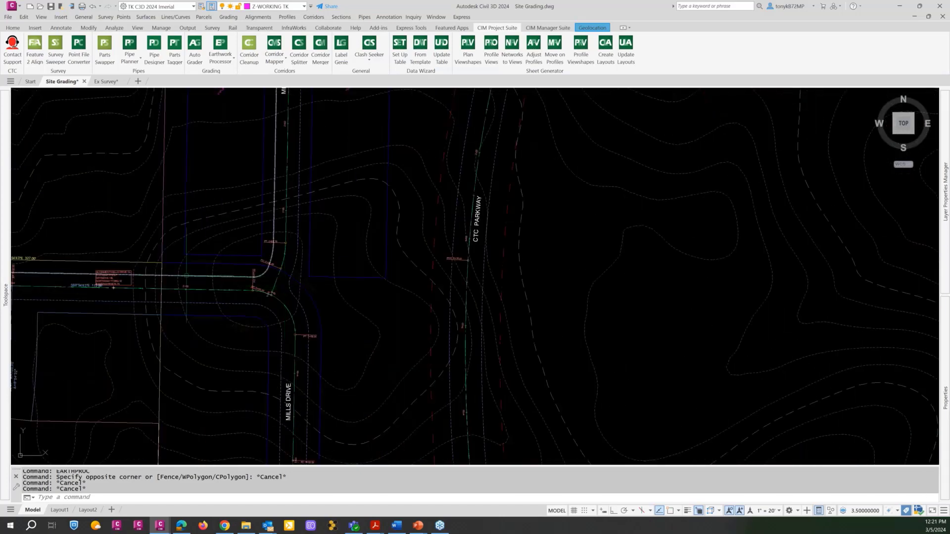
{"action": "scroll", "coordinate": [316, 296], "scroll_direction": "down", "scroll_amount": 2}
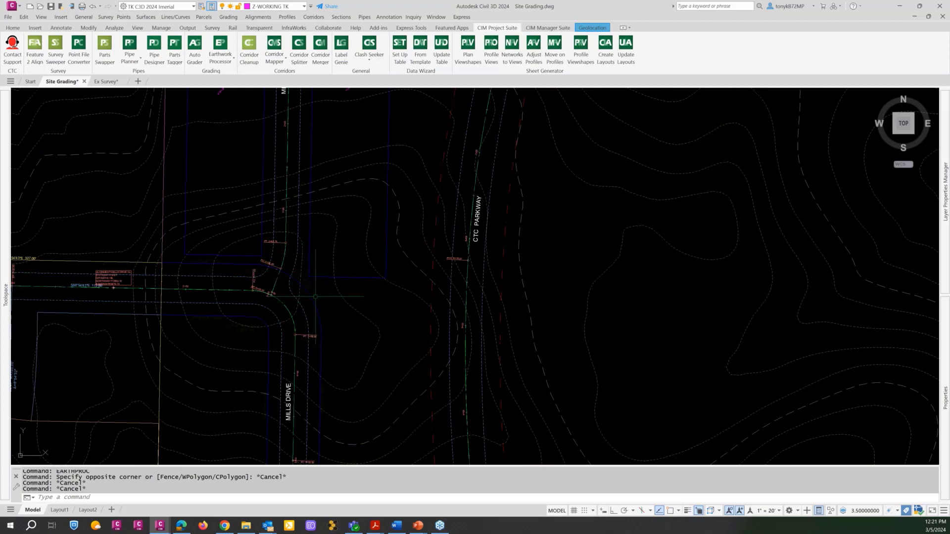
{"action": "key", "text": "Escape"}
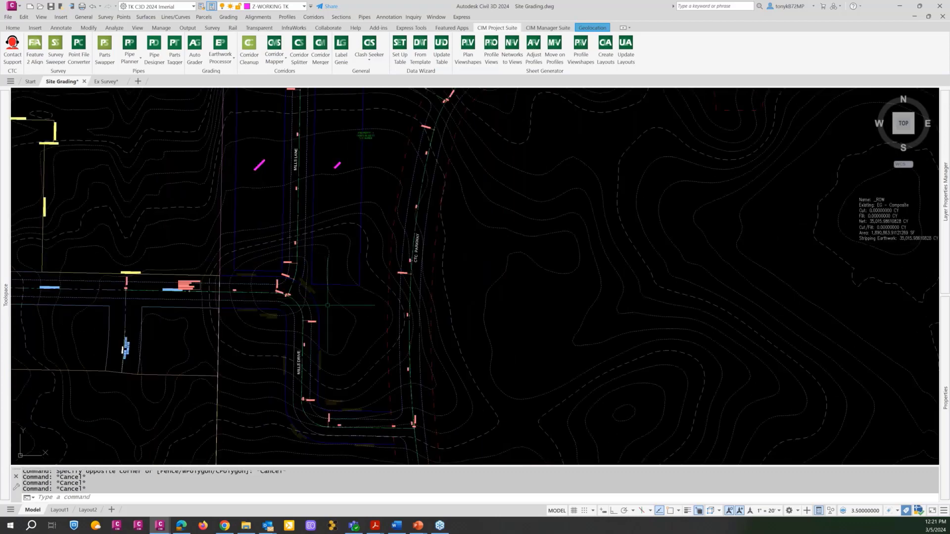
{"action": "scroll", "coordinate": [328, 309], "scroll_direction": "down", "scroll_amount": 3}
{"action": "middle_click_drag", "start_coordinate": [329, 282], "coordinate": [369, 272]}
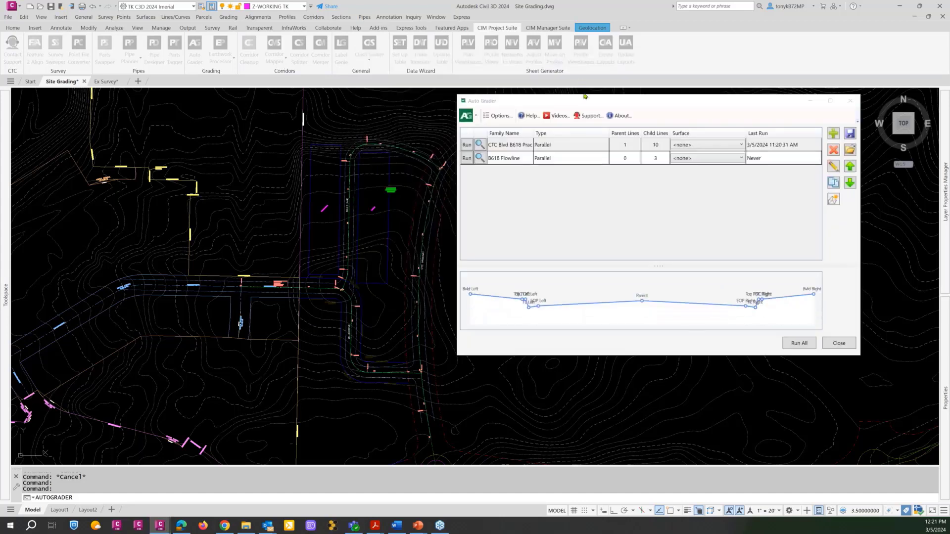
Review the CTC Blvd B618 Prac grading family's child settings and the B618 Flowline cross-section in the Auto Grader.
{"action": "left_click_drag", "start_coordinate": [593, 108], "coordinate": [599, 170]}
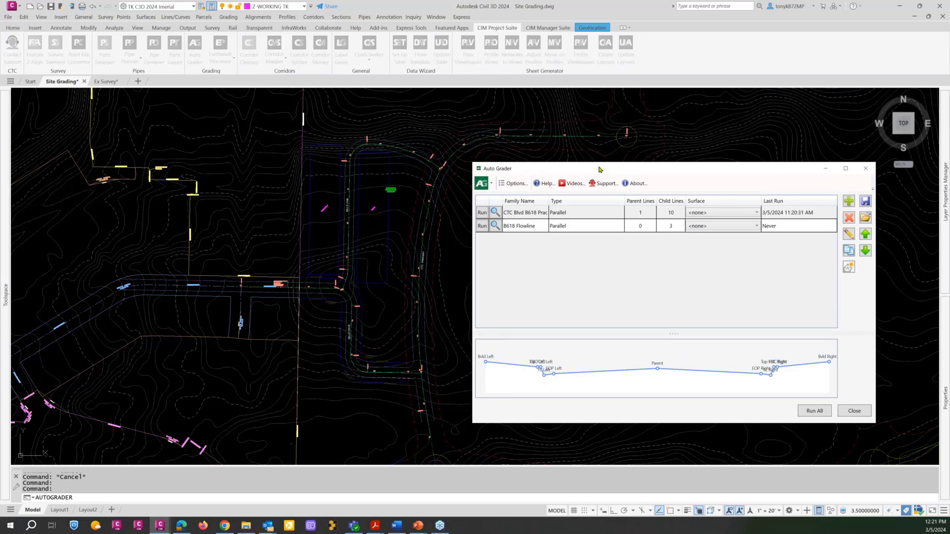
{"action": "left_click_drag", "start_coordinate": [600, 168], "coordinate": [599, 168]}
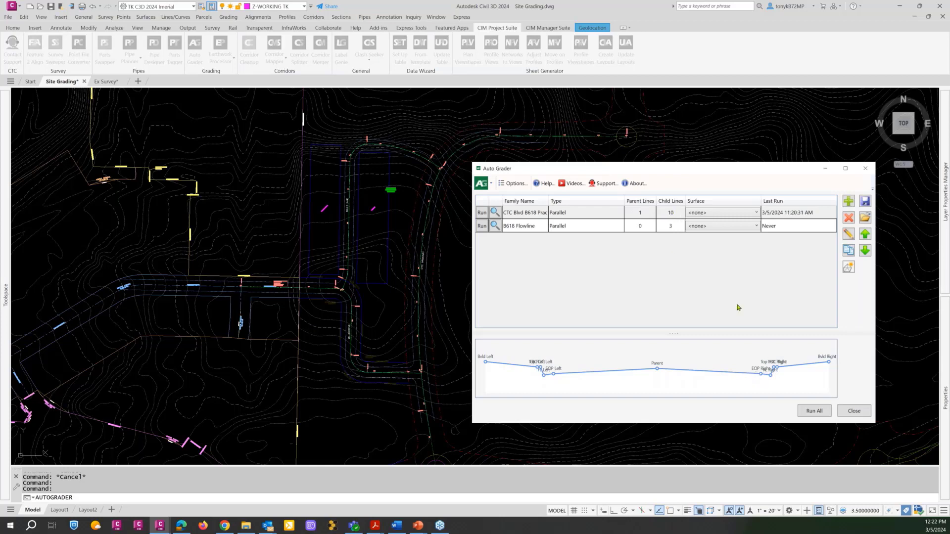
{"action": "left_click", "coordinate": [584, 215]}
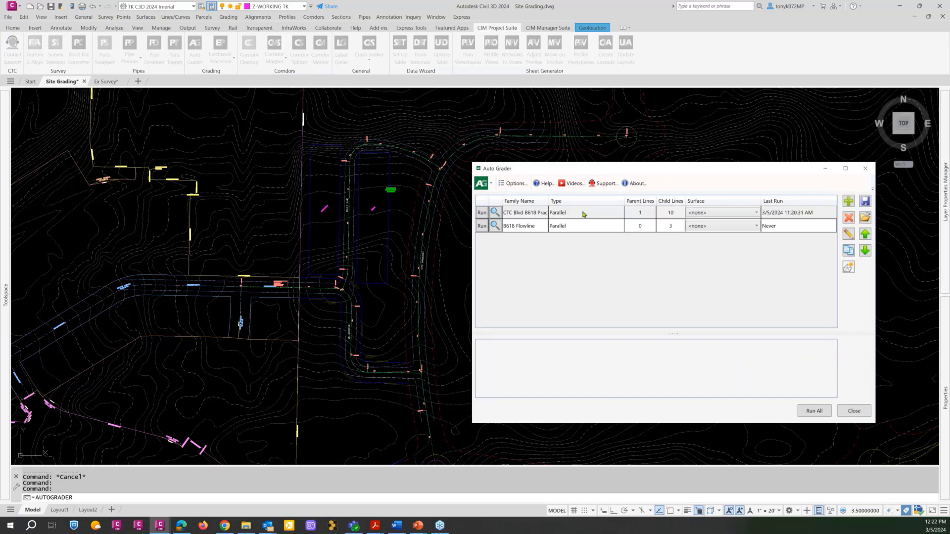
{"action": "double_click", "coordinate": [583, 214]}
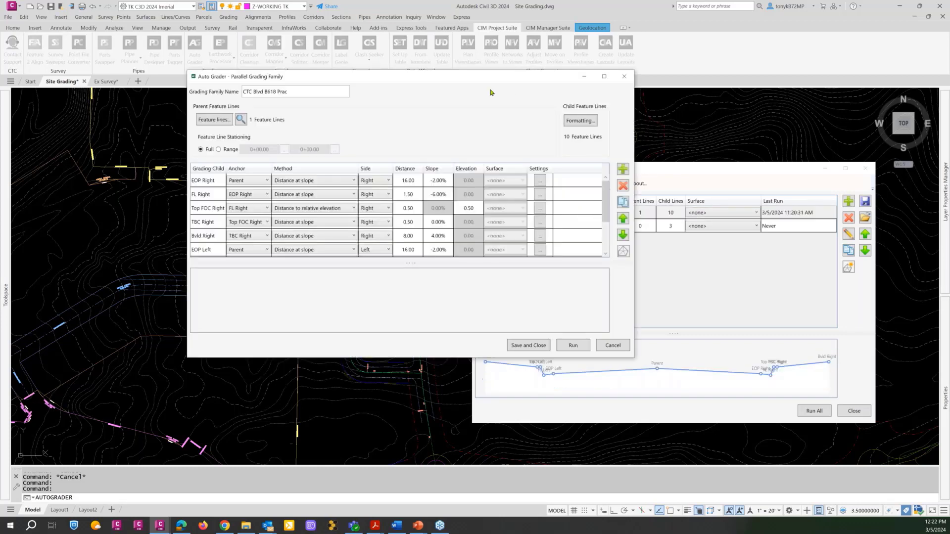
{"action": "left_click_drag", "start_coordinate": [480, 83], "coordinate": [385, 99]}
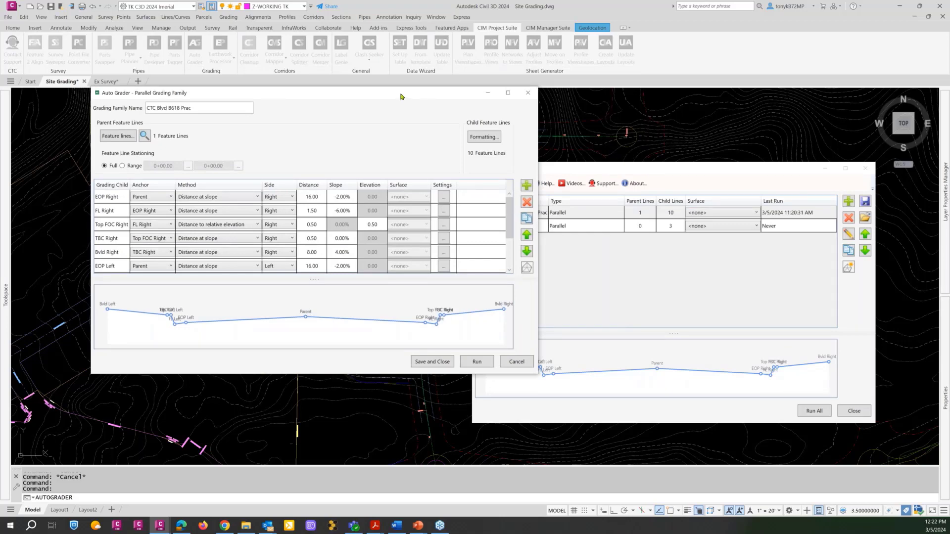
{"action": "left_click_drag", "start_coordinate": [424, 96], "coordinate": [528, 53]}
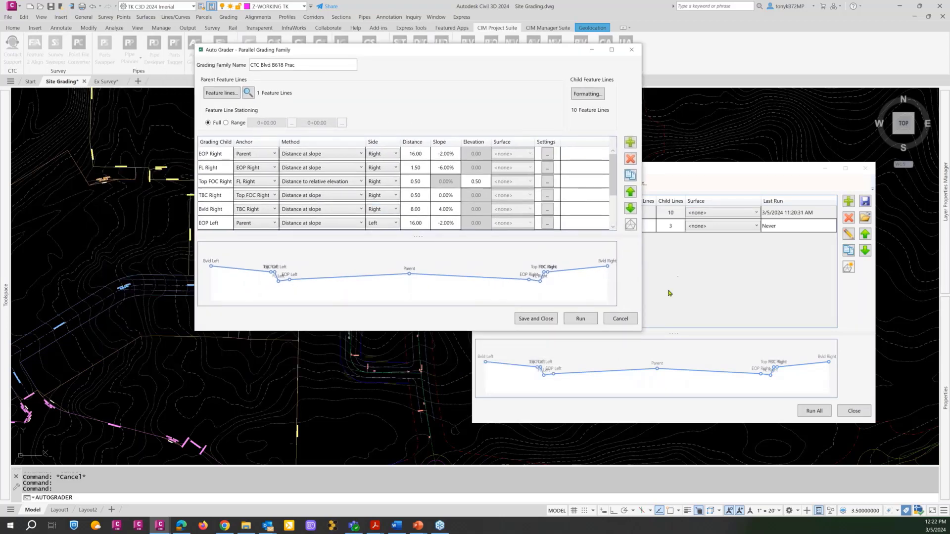
{"action": "left_click", "coordinate": [631, 319]}
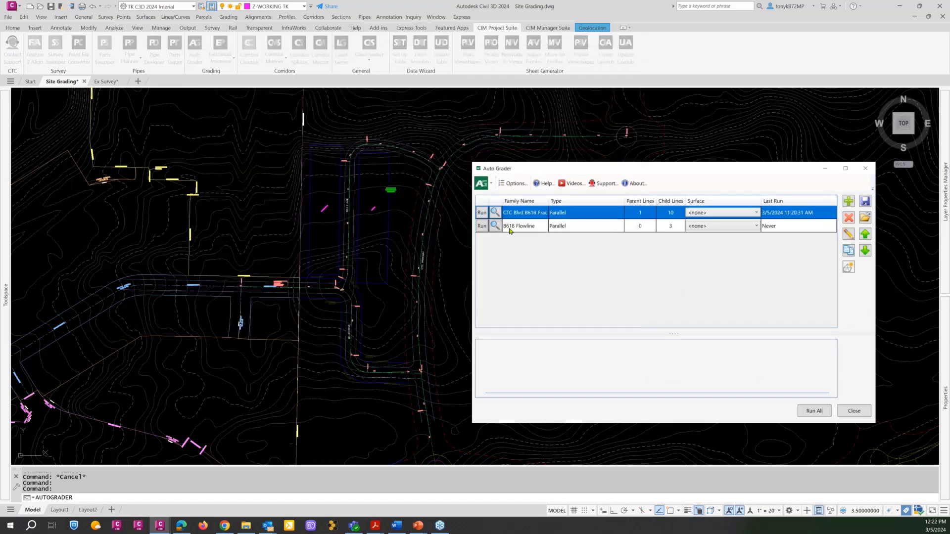
{"action": "left_click", "coordinate": [510, 230]}
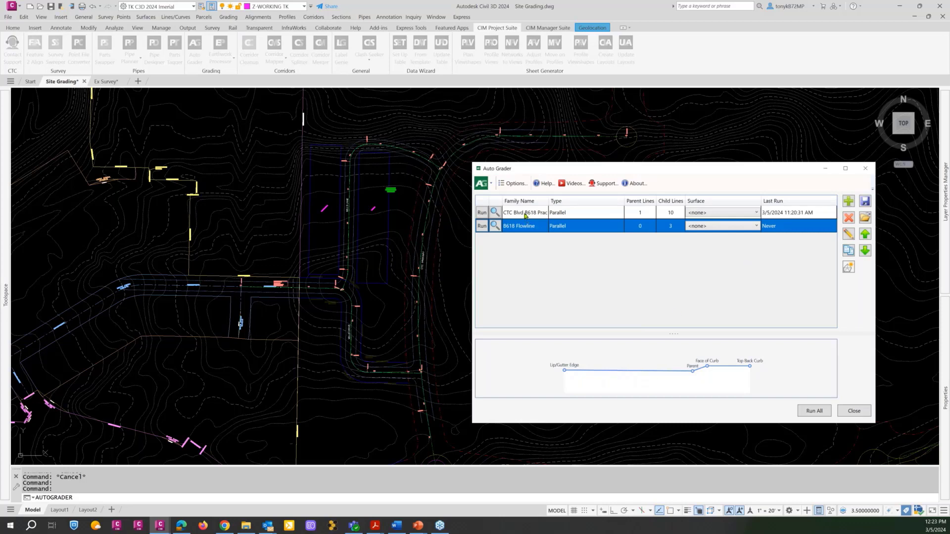
Reopen the CTC Blvd B618 Prac grading family and rename it CTC Blvd 618.
{"action": "double_click", "coordinate": [563, 216]}
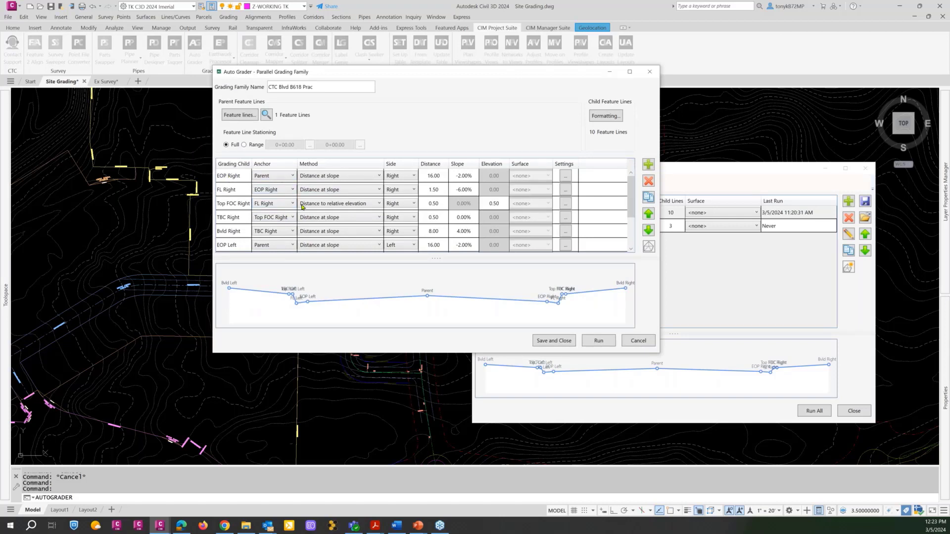
{"action": "left_click", "coordinate": [239, 179]}
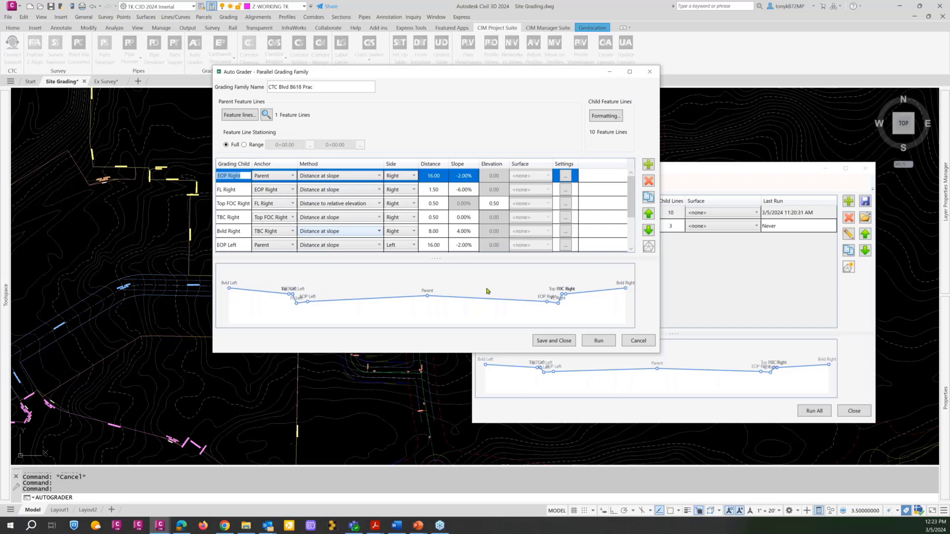
{"action": "left_click", "coordinate": [356, 273]}
{"action": "left_click", "coordinate": [337, 90]}
{"action": "double_click", "coordinate": [338, 89]}
{"action": "key", "text": "BackSpace"}
{"action": "key", "text": "BackSpace"}
{"action": "key", "text": "BackSpace"}
{"action": "key", "text": "BackSpace"}
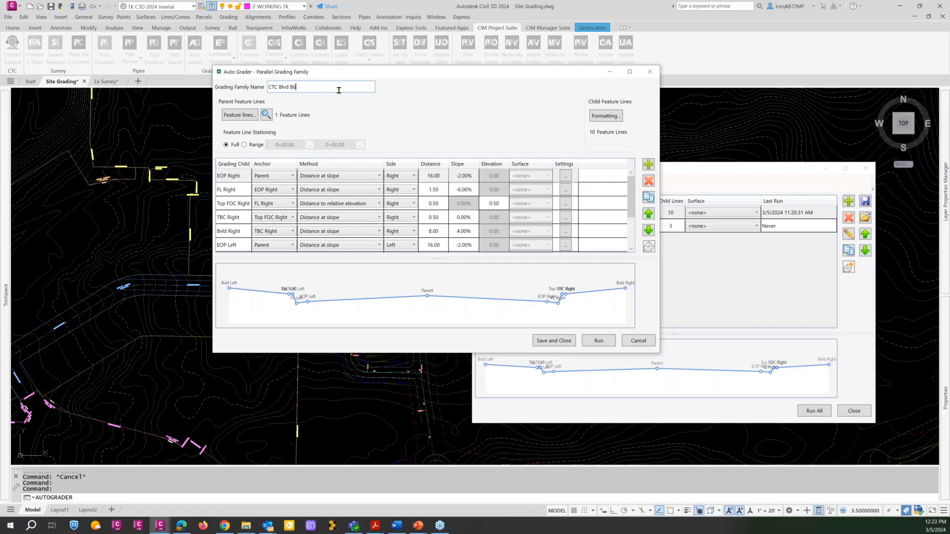
{"action": "type", "text": "618"}
{"action": "left_click_drag", "start_coordinate": [388, 75], "coordinate": [410, 81]}
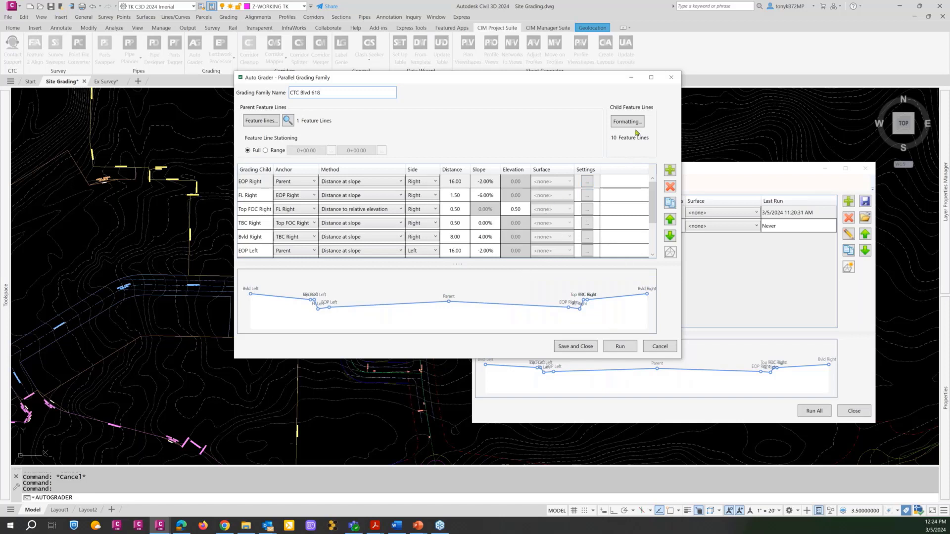
Open the formatting of the family's child feature lines and enlarge its window to show the full columns.
{"action": "left_click", "coordinate": [623, 123]}
{"action": "left_click_drag", "start_coordinate": [498, 212], "coordinate": [367, 123]}
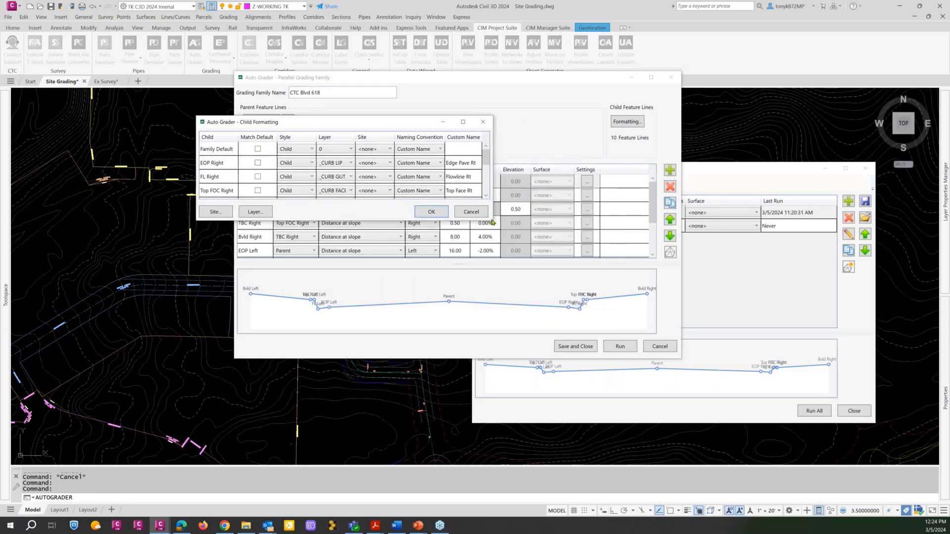
{"action": "left_click_drag", "start_coordinate": [493, 221], "coordinate": [685, 278]}
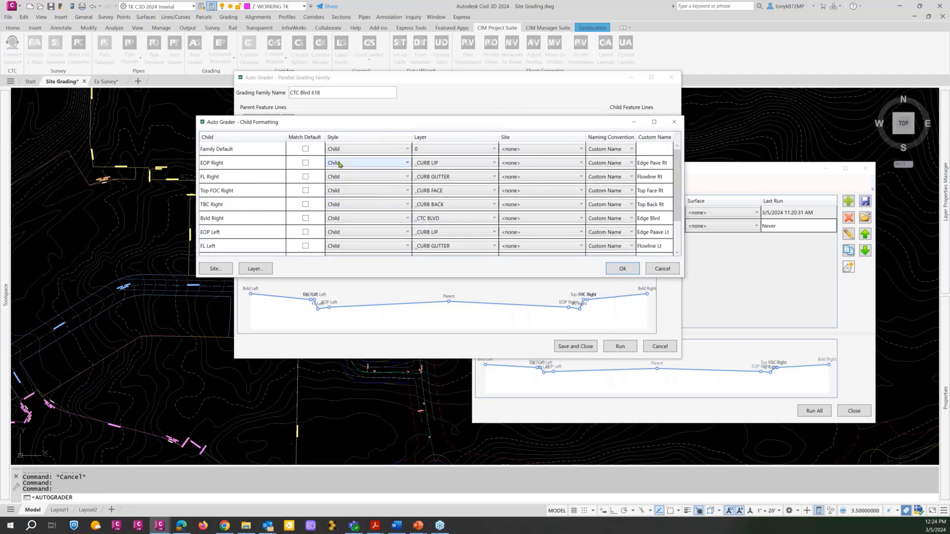
Look through the feature line styles available for the EOP Right child, keeping the Child style.
{"action": "left_click", "coordinate": [368, 164]}
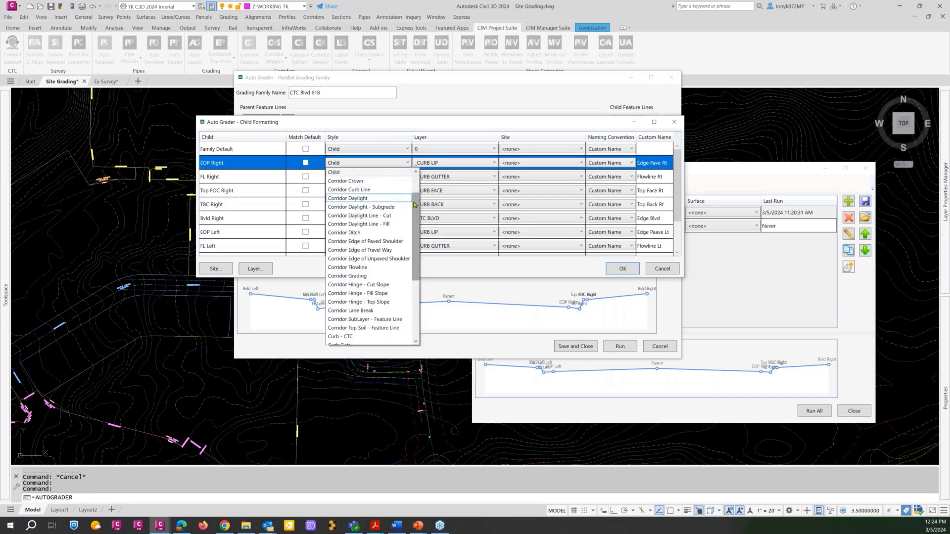
{"action": "left_click_drag", "start_coordinate": [414, 205], "coordinate": [415, 181]}
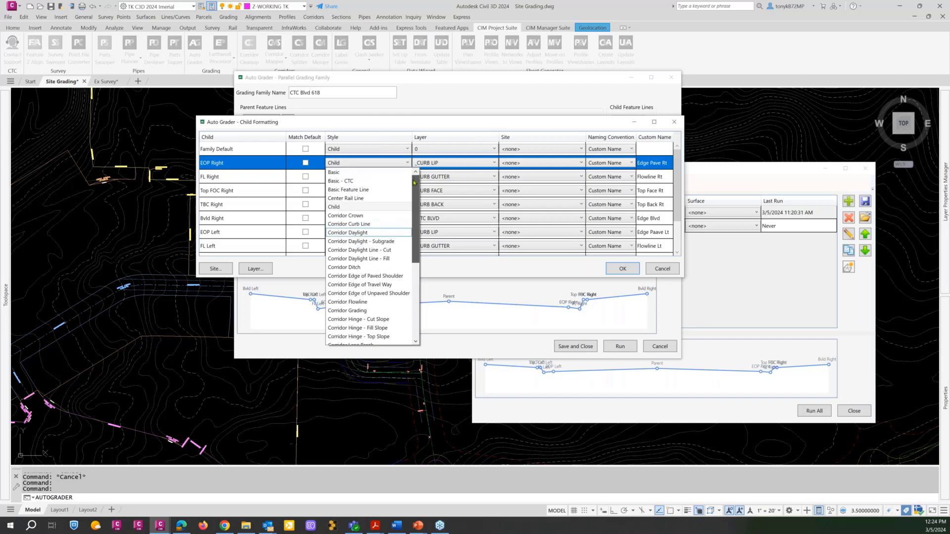
{"action": "scroll", "coordinate": [419, 199], "scroll_direction": "down", "scroll_amount": 1}
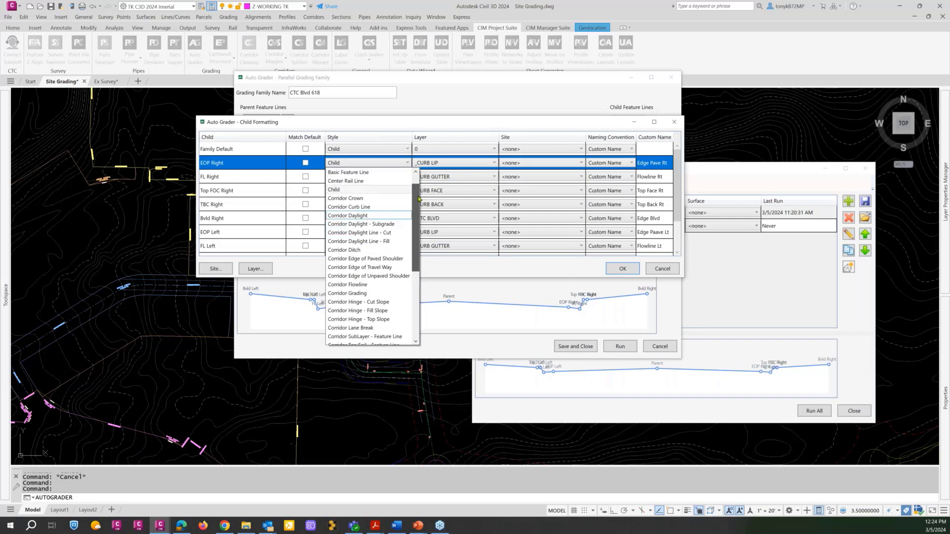
{"action": "scroll", "coordinate": [418, 200], "scroll_direction": "down", "scroll_amount": 1}
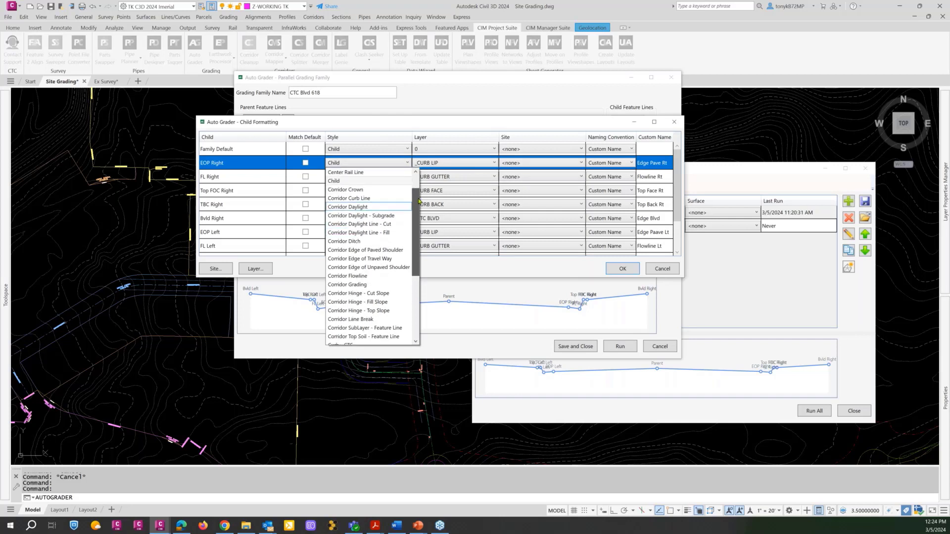
{"action": "left_click", "coordinate": [371, 182]}
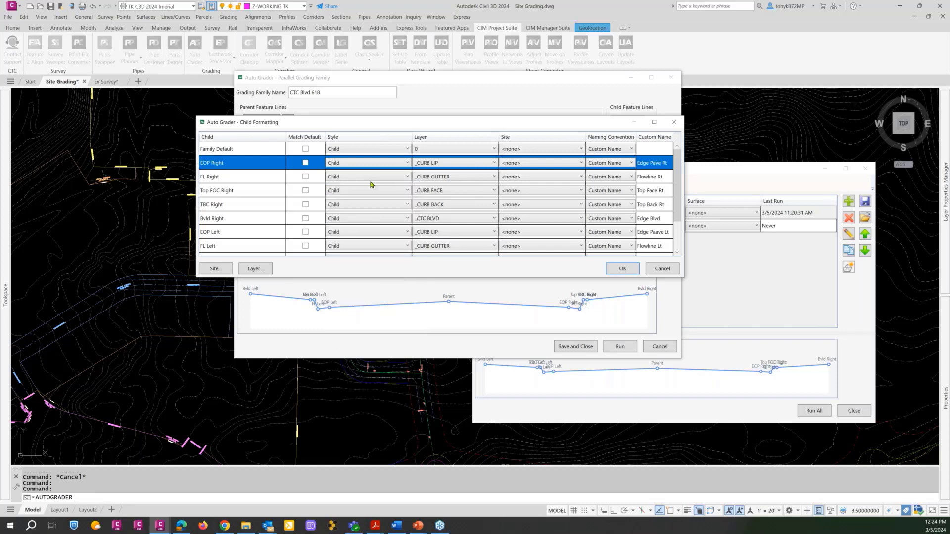
{"action": "left_click", "coordinate": [406, 164]}
{"action": "scroll", "coordinate": [415, 180], "scroll_direction": "up", "scroll_amount": 3}
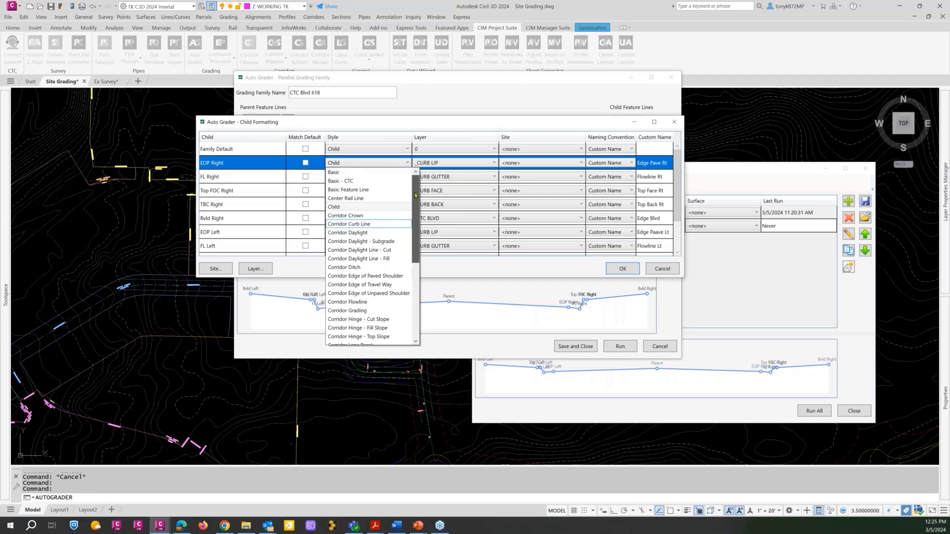
{"action": "left_click_drag", "start_coordinate": [416, 195], "coordinate": [415, 271]}
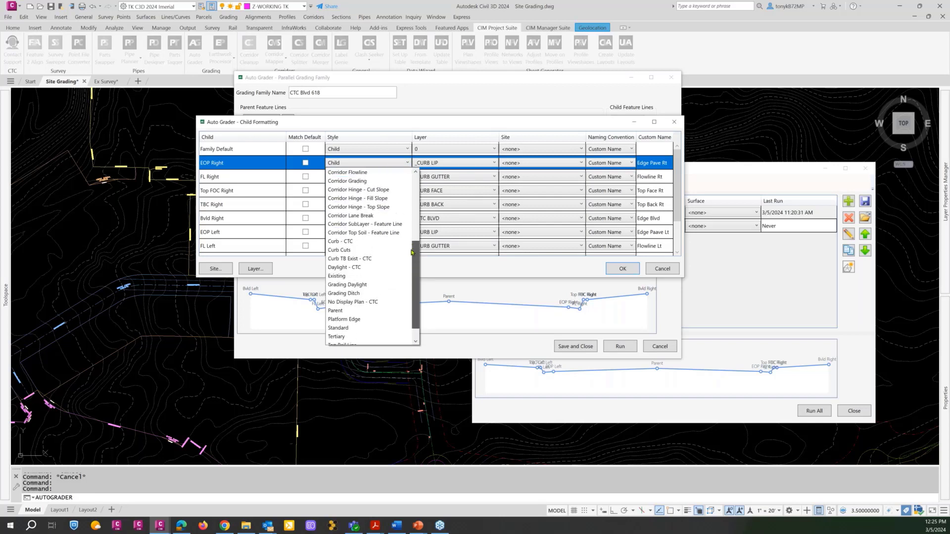
{"action": "scroll", "coordinate": [395, 206], "scroll_direction": "up", "scroll_amount": 8}
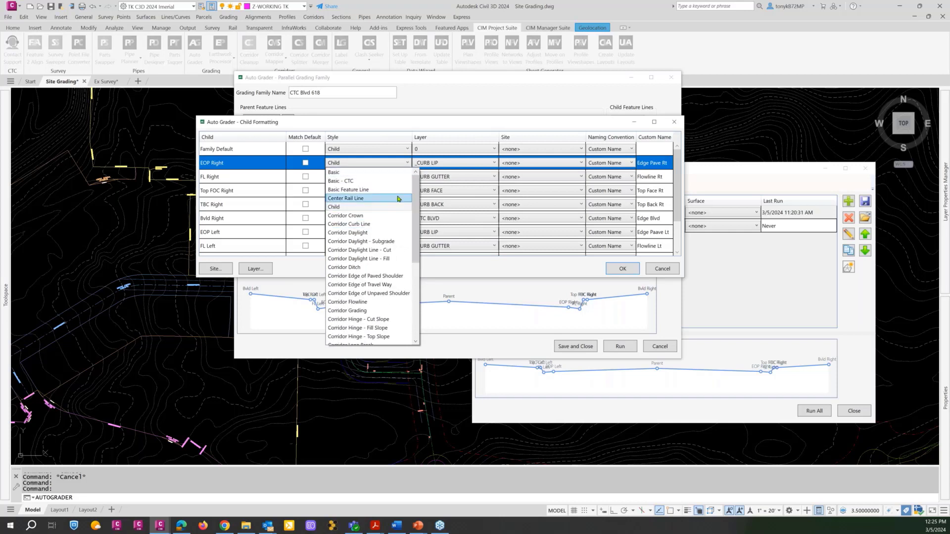
{"action": "left_click", "coordinate": [369, 165]}
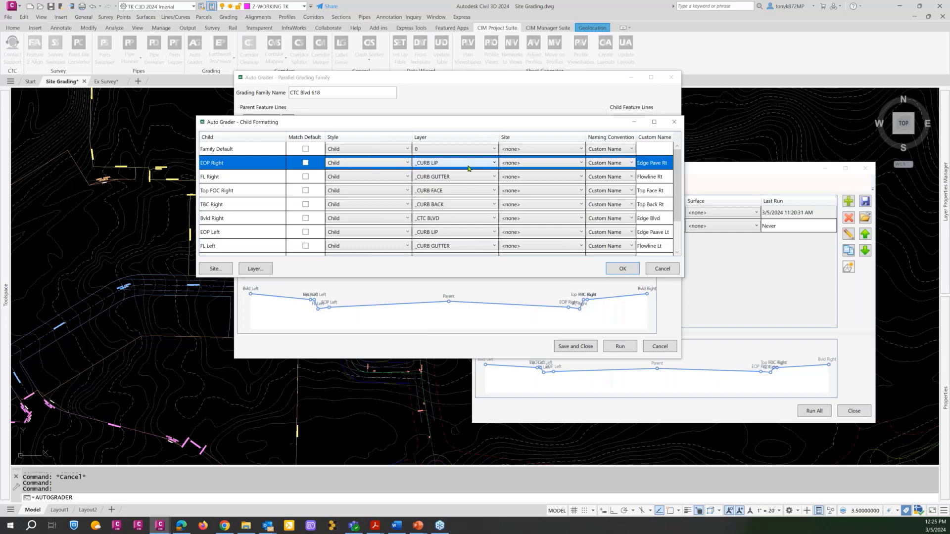
Check the layers offered for the EOP Right child and assign it to the CTC Development site.
{"action": "left_click", "coordinate": [496, 165]}
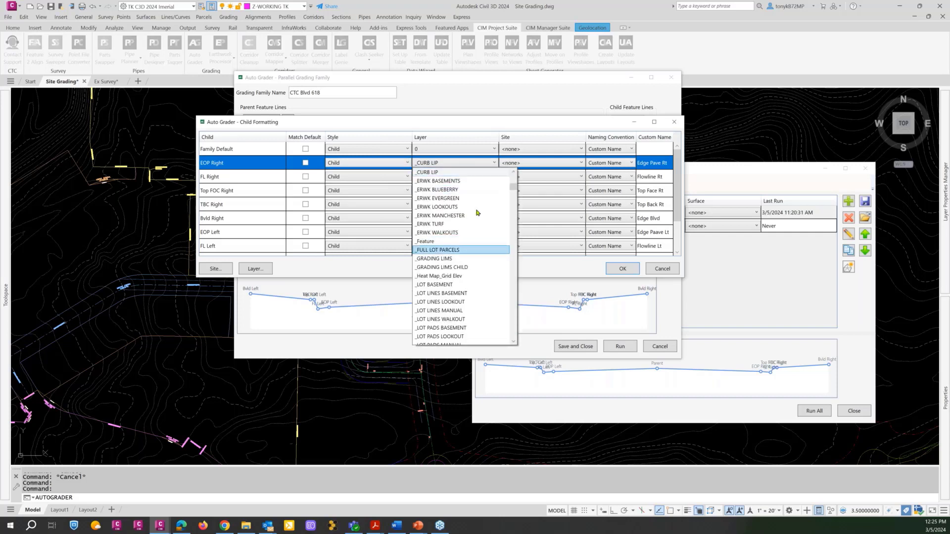
{"action": "left_click", "coordinate": [550, 166]}
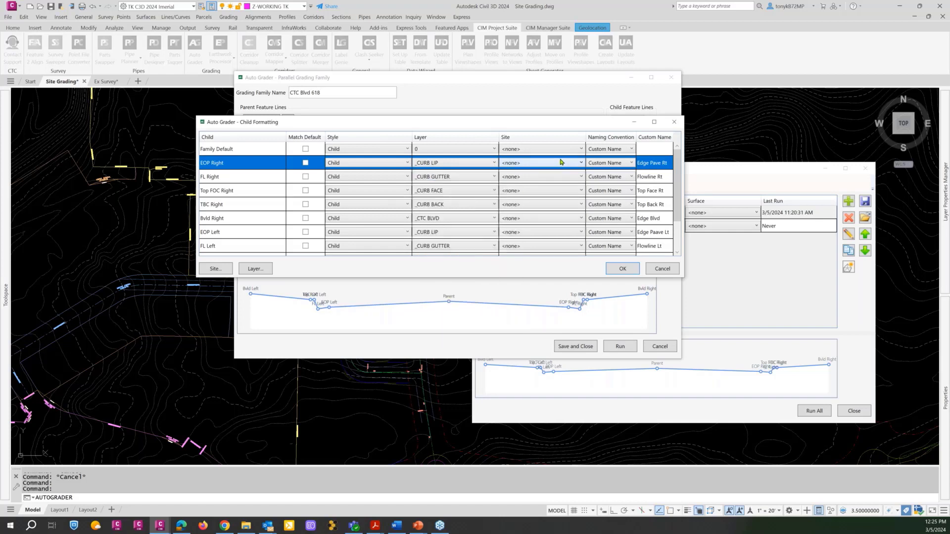
{"action": "left_click", "coordinate": [561, 162]}
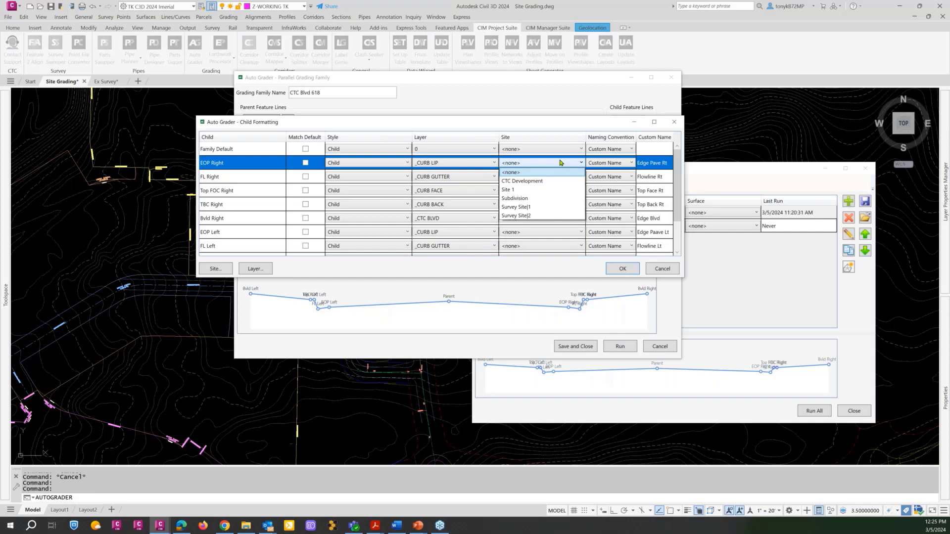
{"action": "left_click", "coordinate": [533, 181]}
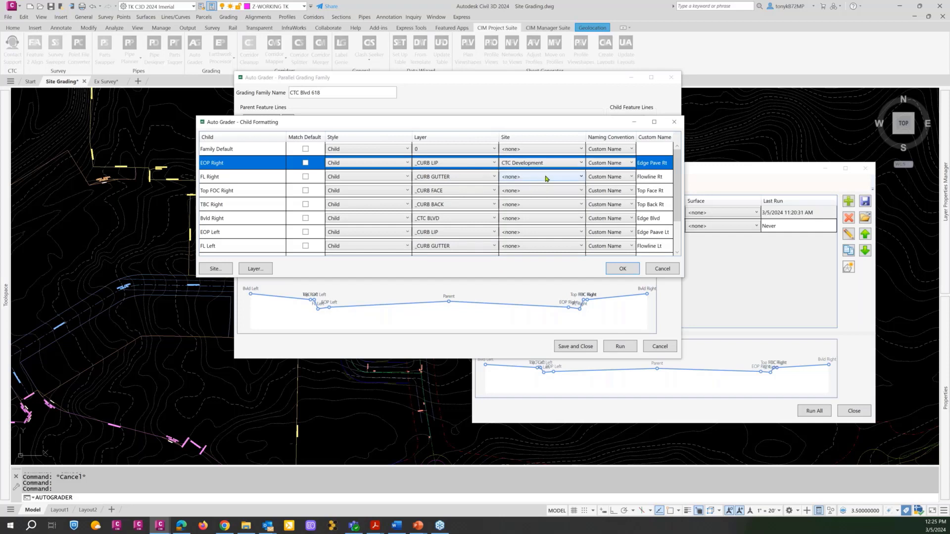
Assign the FL Right, Top FOC Right, TBC Right and Bvld Right children to the CTC Development site.
{"action": "left_click", "coordinate": [546, 178]}
{"action": "left_click", "coordinate": [535, 196]}
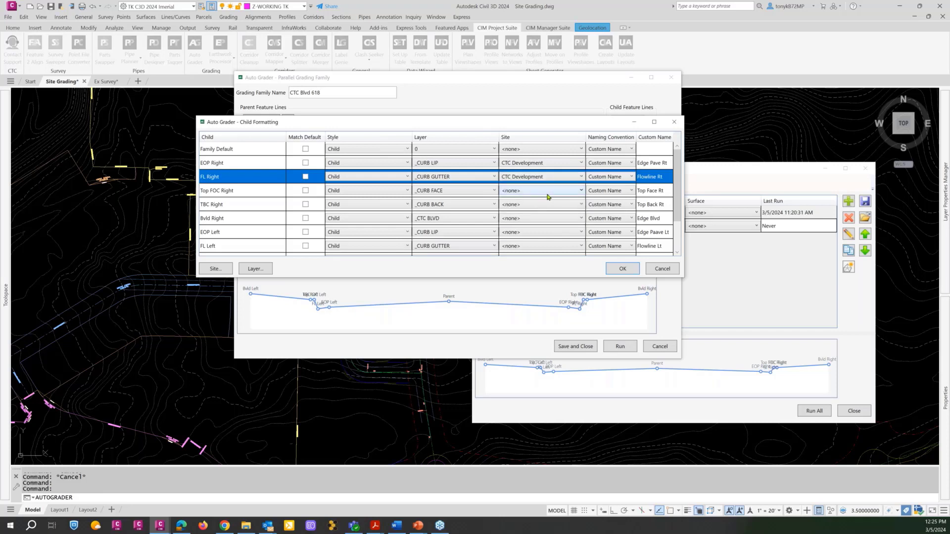
{"action": "left_click", "coordinate": [549, 194]}
{"action": "left_click", "coordinate": [545, 205]}
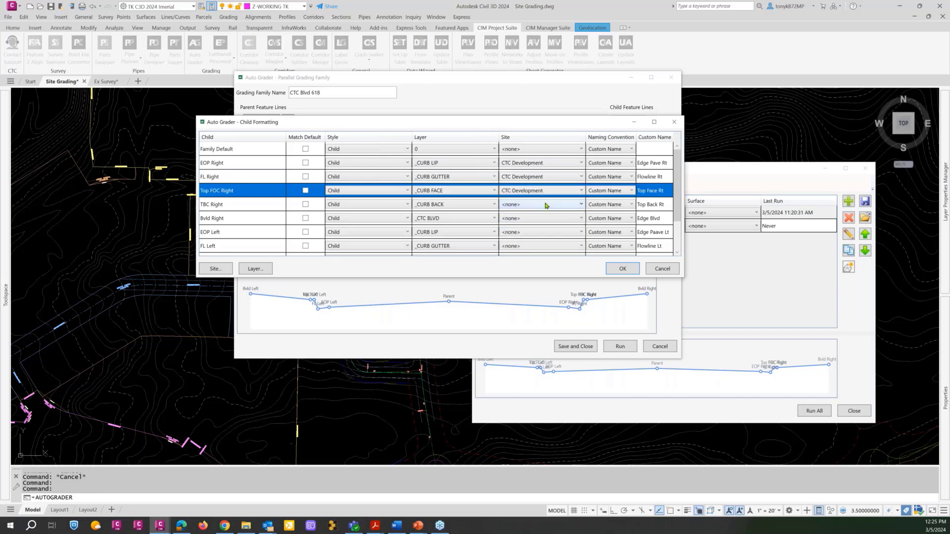
{"action": "left_click", "coordinate": [546, 205]}
{"action": "left_click", "coordinate": [540, 219]}
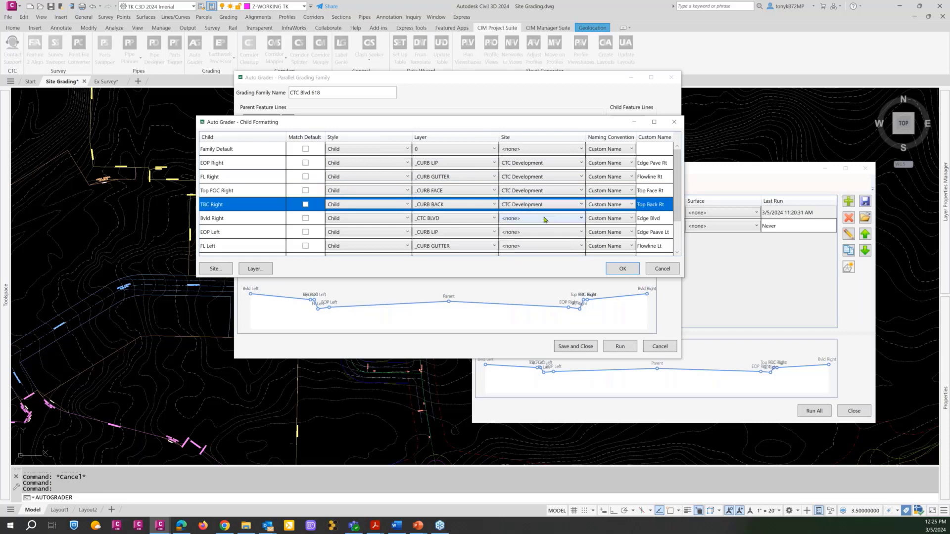
{"action": "left_click", "coordinate": [554, 218]}
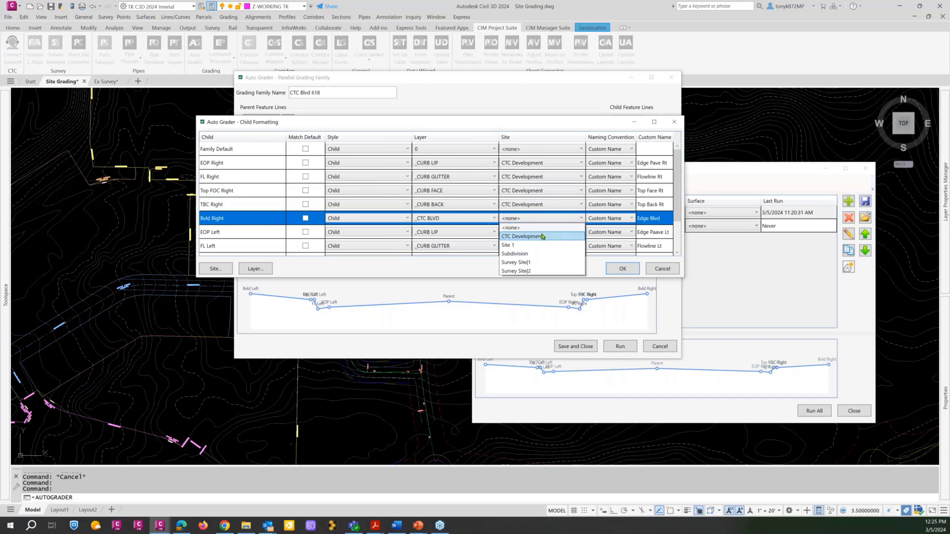
{"action": "left_click", "coordinate": [544, 236]}
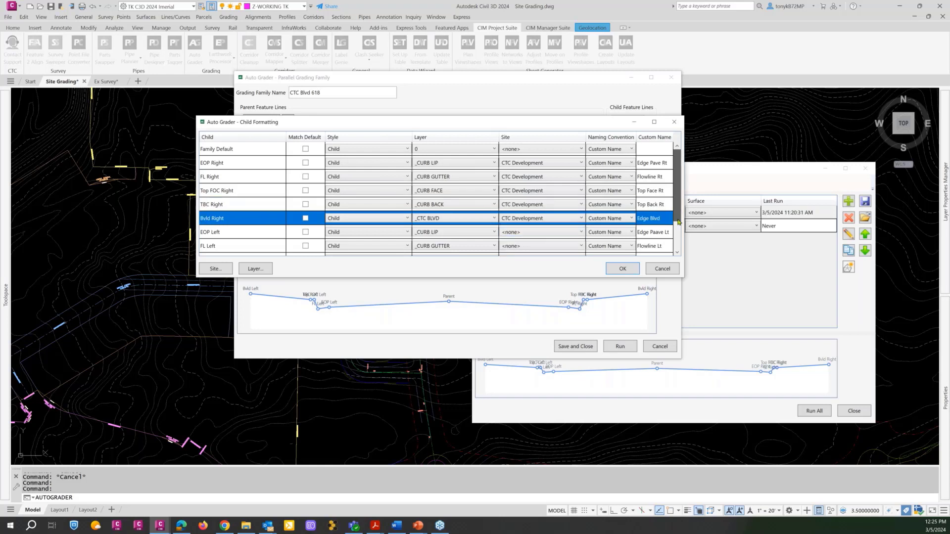
Assign the EOP Left, FL Left, Top FOC Left, TBC Left and Bvld Left children to the CTC Development site.
{"action": "scroll", "coordinate": [581, 189], "scroll_direction": "down", "scroll_amount": 1}
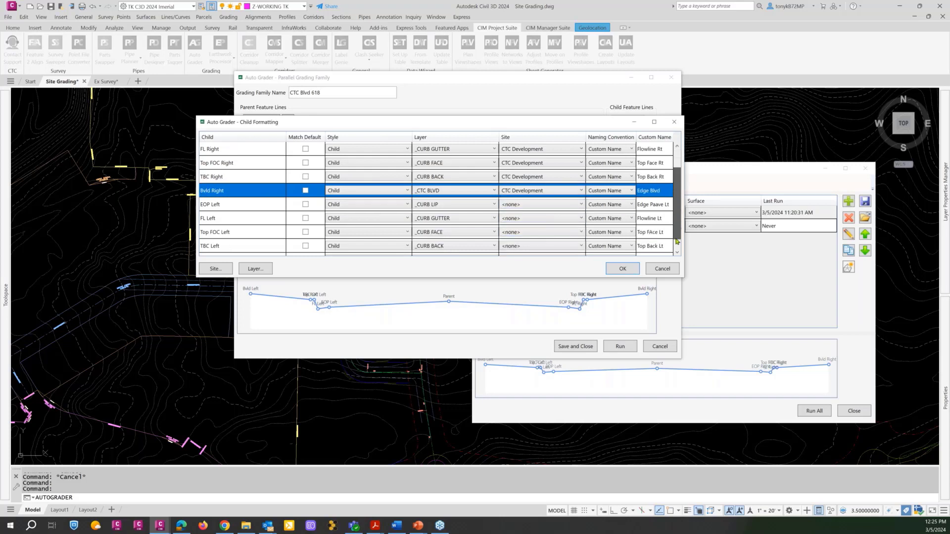
{"action": "left_click", "coordinate": [574, 192]}
{"action": "left_click", "coordinate": [539, 209]}
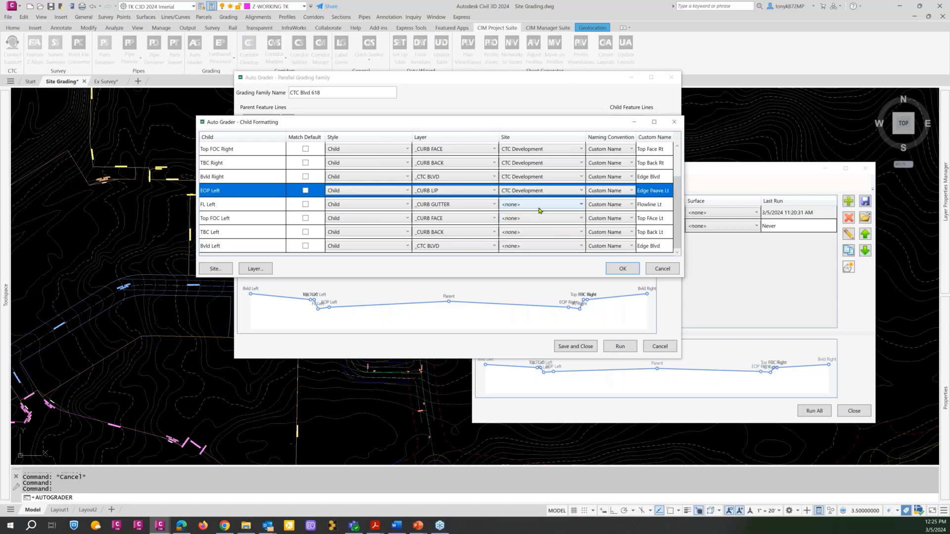
{"action": "left_click", "coordinate": [563, 204]}
{"action": "left_click", "coordinate": [554, 222]}
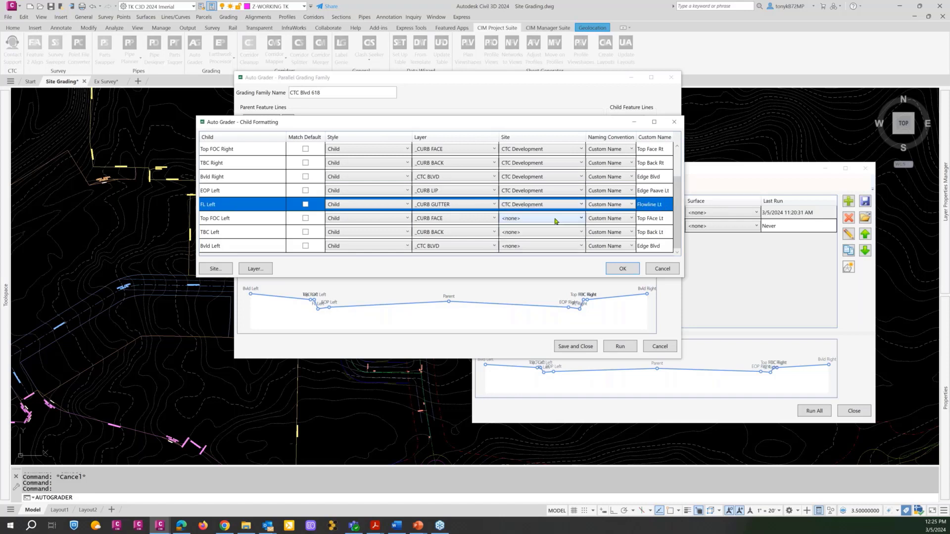
{"action": "left_click", "coordinate": [554, 222]}
{"action": "left_click", "coordinate": [543, 232]}
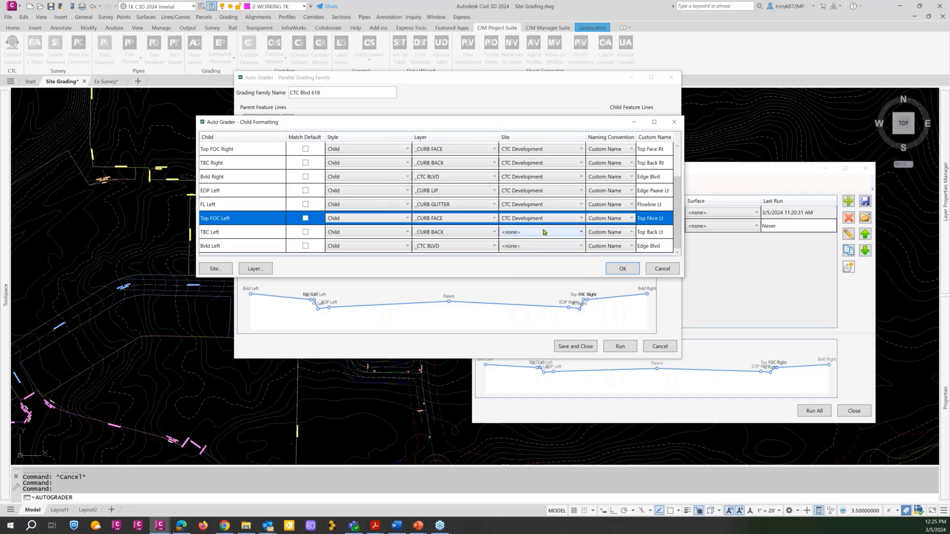
{"action": "left_click", "coordinate": [544, 232]}
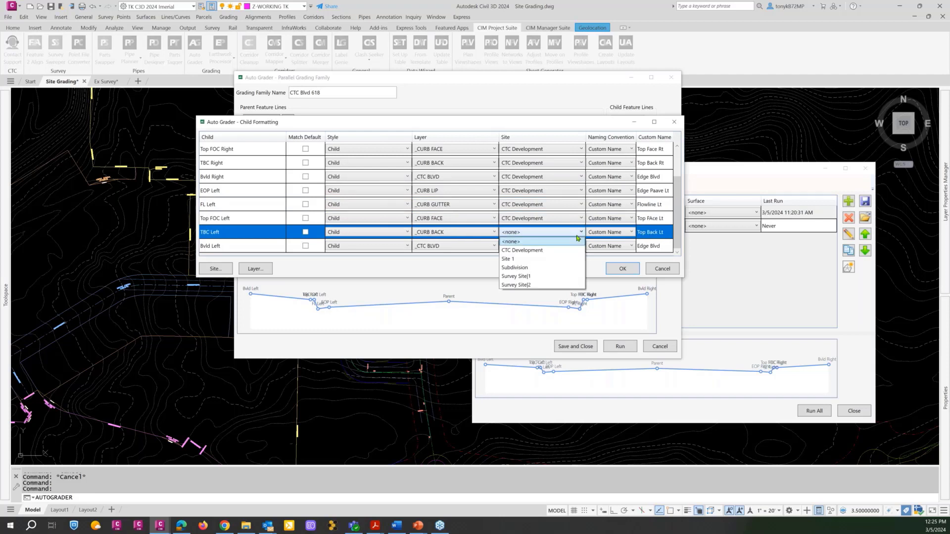
{"action": "left_click", "coordinate": [543, 250]}
{"action": "left_click", "coordinate": [547, 246]}
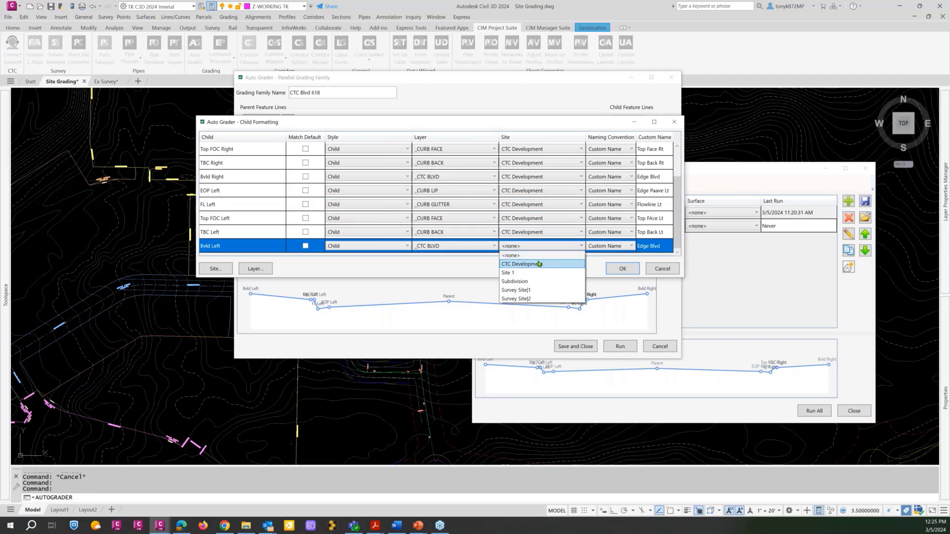
{"action": "left_click", "coordinate": [540, 265]}
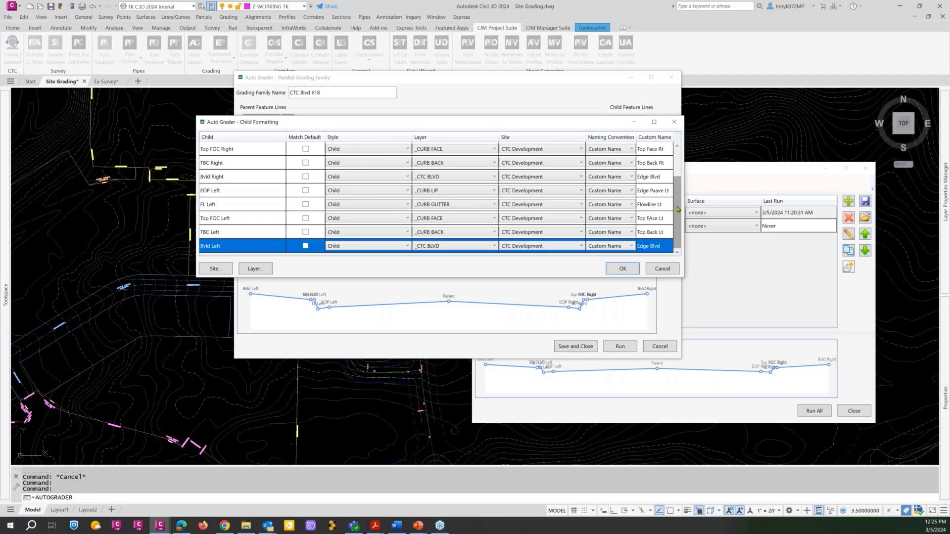
Resize the child formatting window and its columns to review the naming convention and custom names, and accept the formatting.
{"action": "left_click_drag", "start_coordinate": [675, 203], "coordinate": [673, 167]}
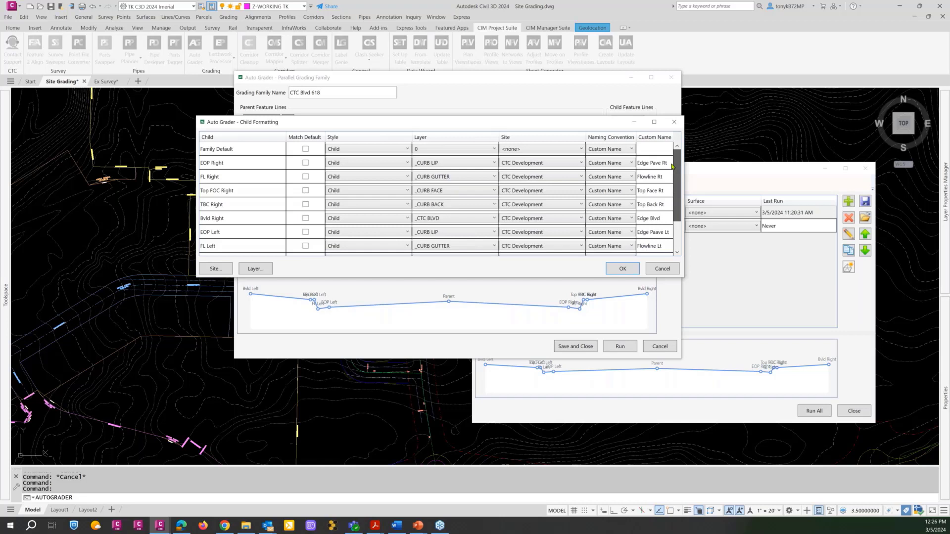
{"action": "left_click_drag", "start_coordinate": [558, 122], "coordinate": [476, 107]}
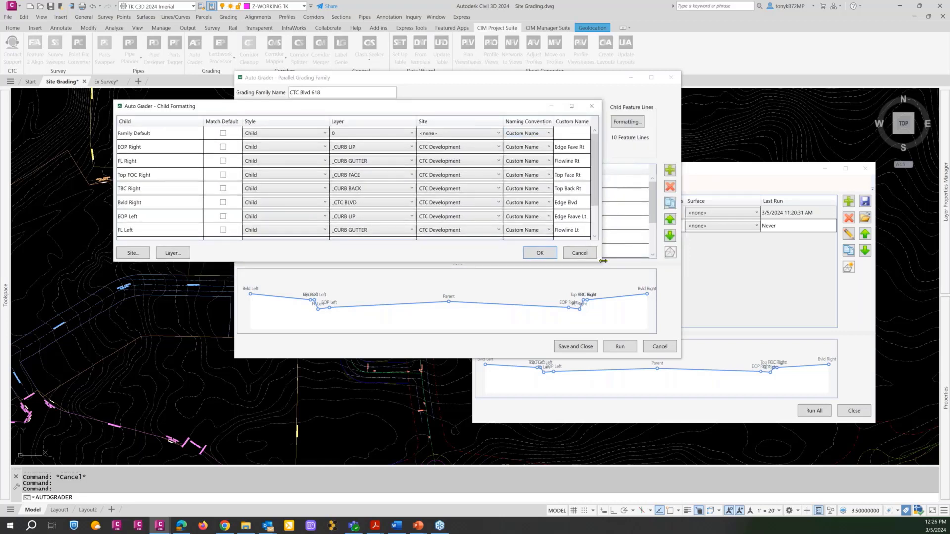
{"action": "left_click_drag", "start_coordinate": [602, 261], "coordinate": [683, 272]}
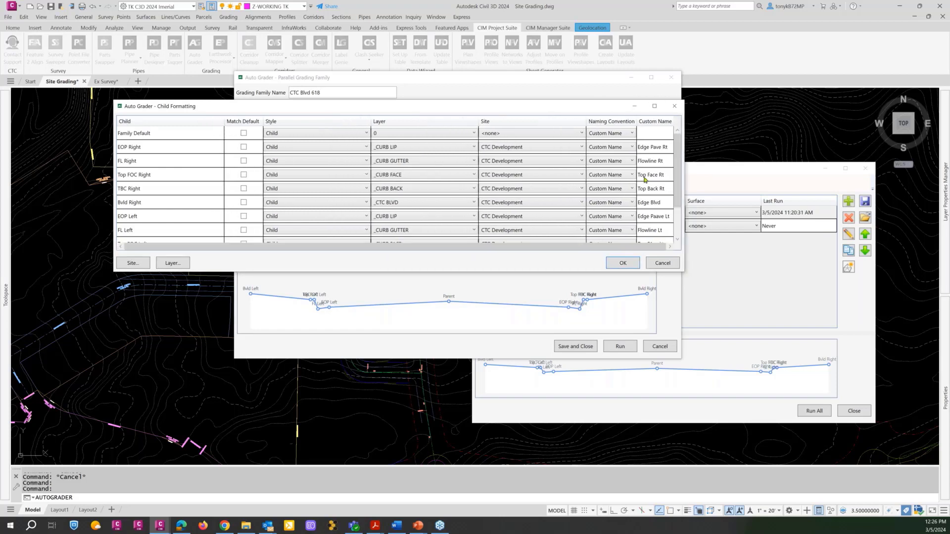
{"action": "left_click_drag", "start_coordinate": [585, 121], "coordinate": [548, 123]}
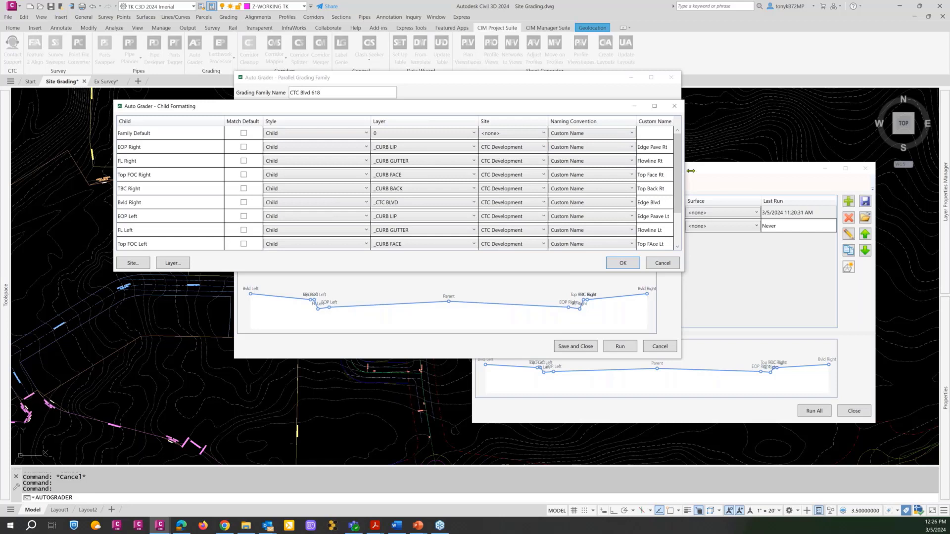
{"action": "left_click_drag", "start_coordinate": [684, 174], "coordinate": [697, 174]}
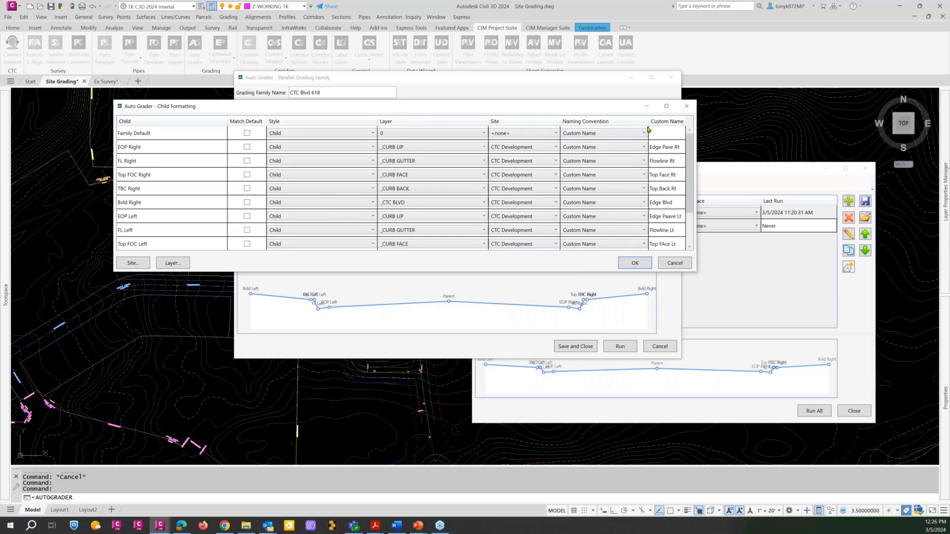
{"action": "left_click_drag", "start_coordinate": [649, 123], "coordinate": [633, 123]}
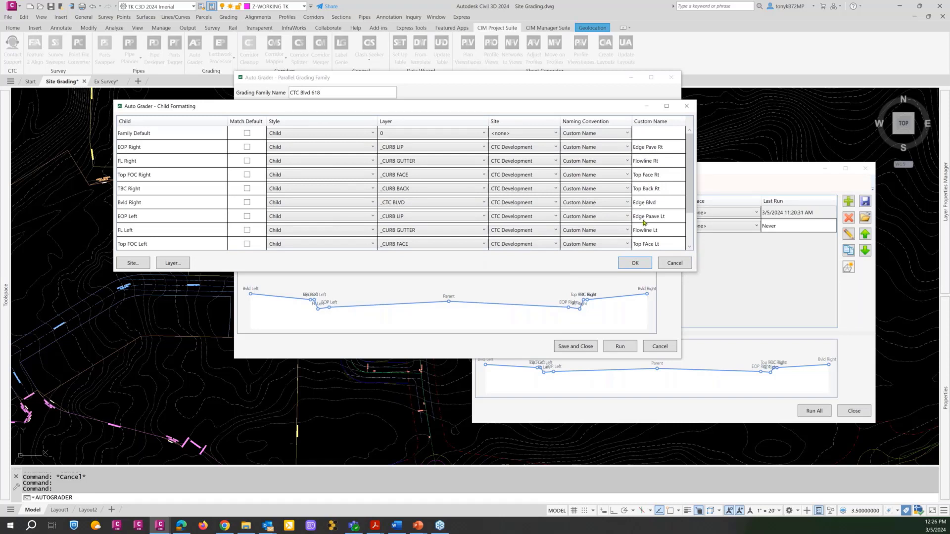
{"action": "left_click_drag", "start_coordinate": [688, 194], "coordinate": [689, 172]}
{"action": "left_click", "coordinate": [635, 264]}
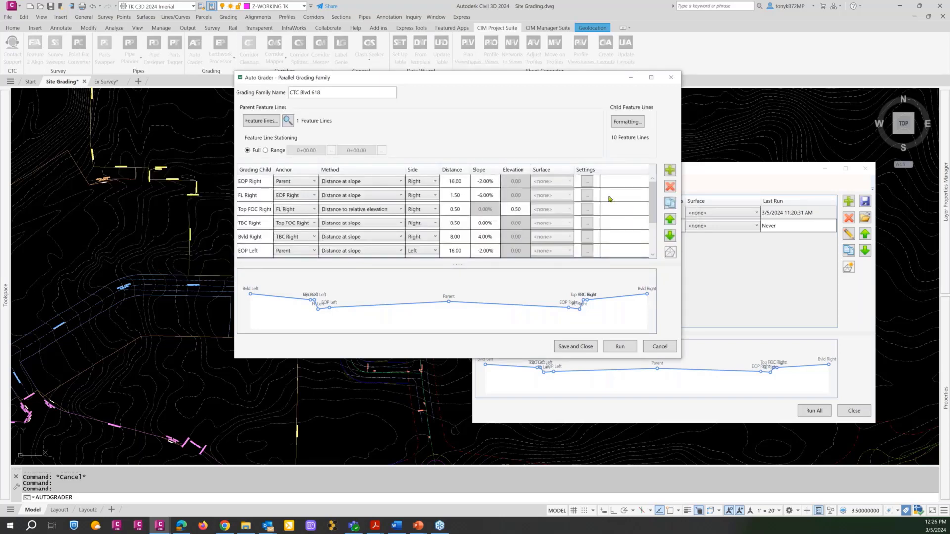
Open the grading family's surface settings and set the surface build order to place before non-Auto Grader surface operations.
{"action": "left_click", "coordinate": [670, 253]}
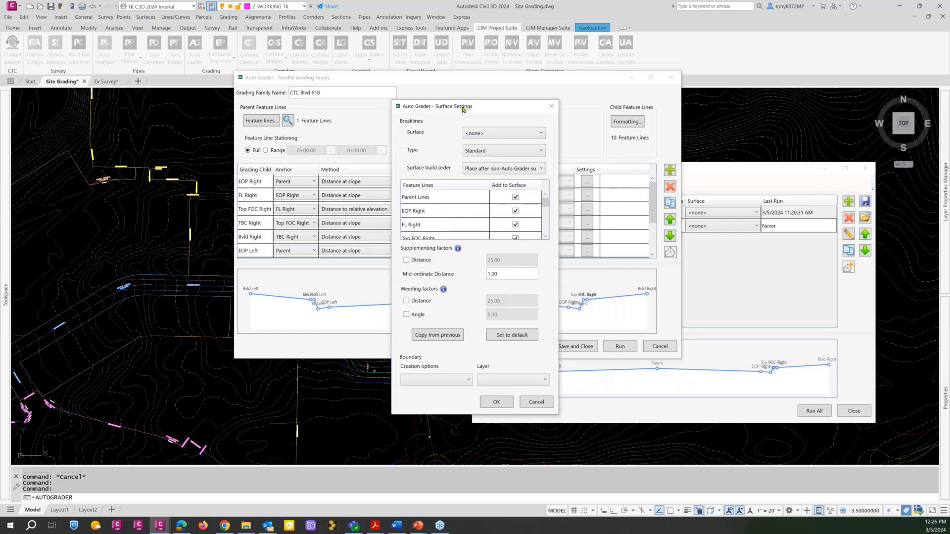
{"action": "left_click_drag", "start_coordinate": [462, 106], "coordinate": [430, 81]}
{"action": "left_click", "coordinate": [509, 144]}
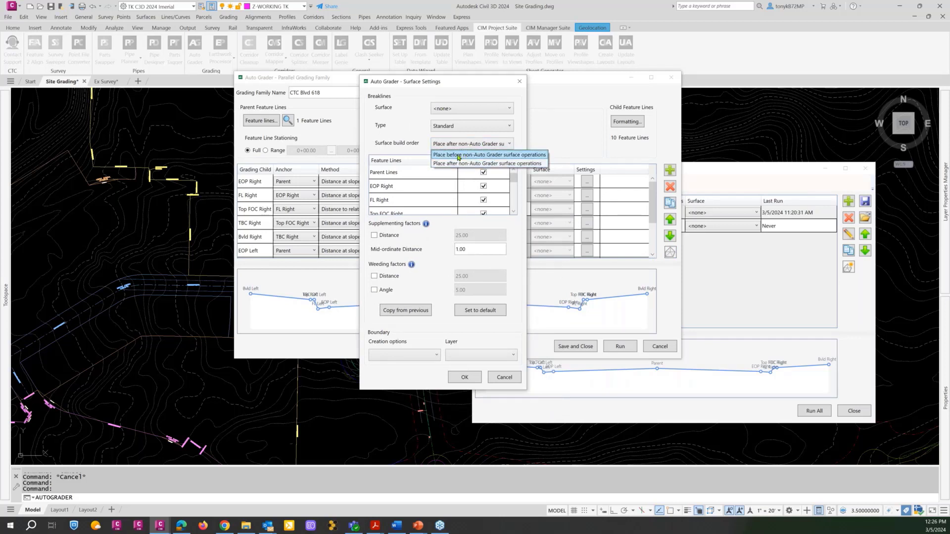
{"action": "left_click", "coordinate": [458, 155]}
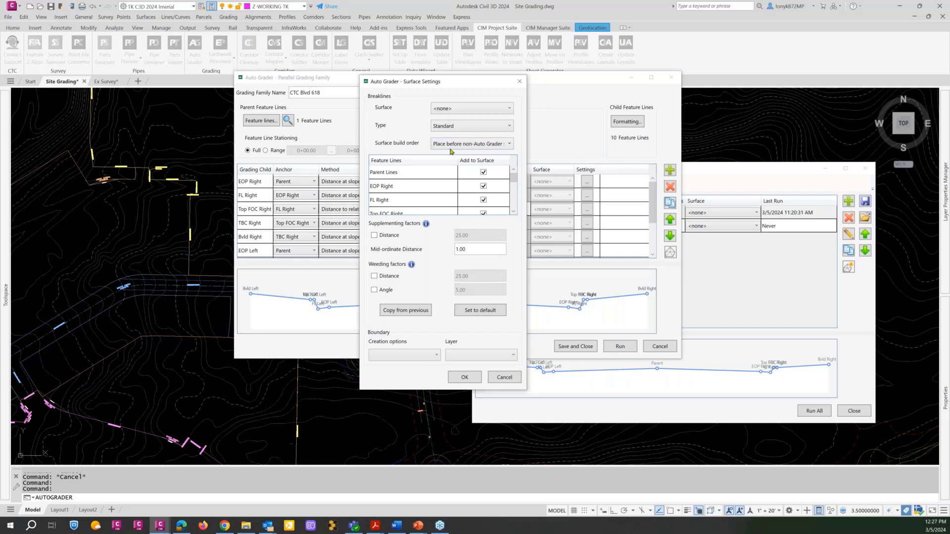
Check the surfaces offered for the breaklines and review which parent and child feature lines are added to the surface.
{"action": "left_click", "coordinate": [503, 108]}
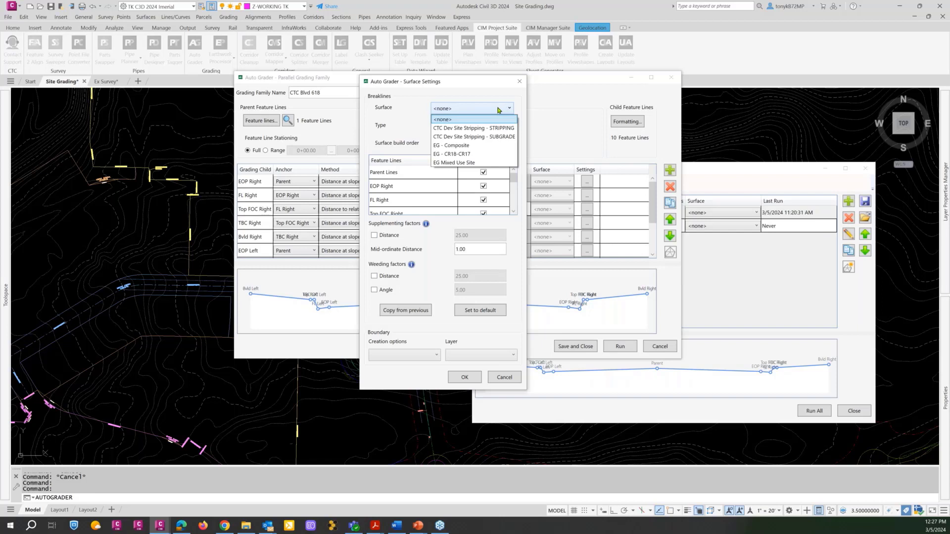
{"action": "left_click", "coordinate": [498, 109]}
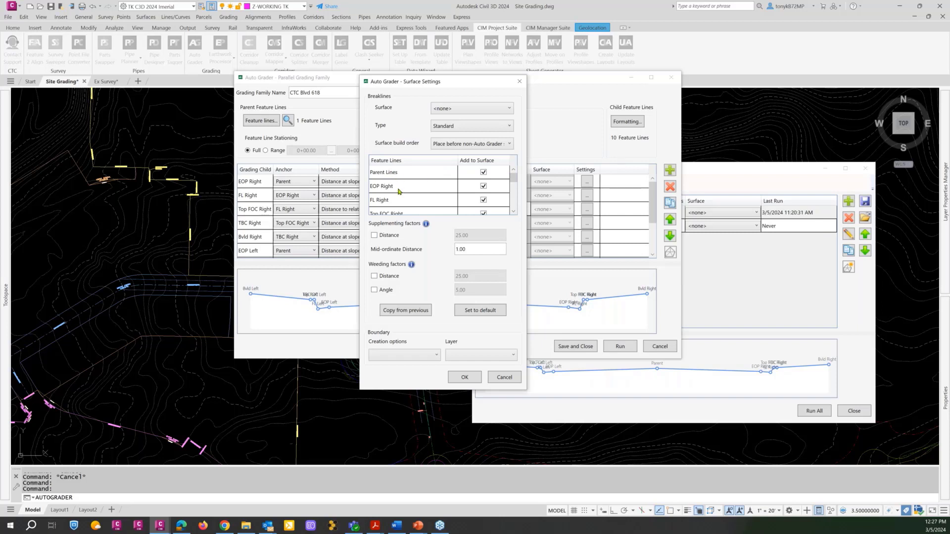
{"action": "left_click", "coordinate": [513, 212]}
{"action": "left_click", "coordinate": [513, 212]}
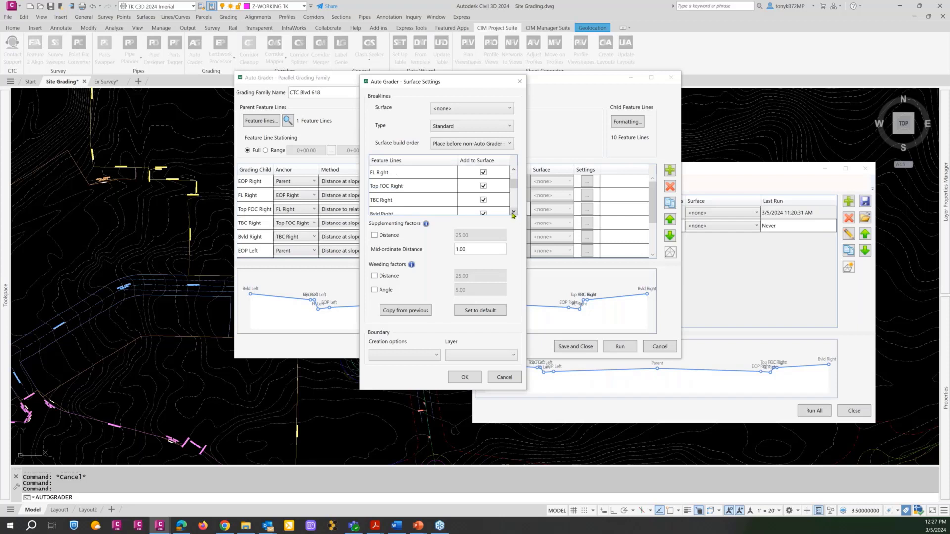
{"action": "left_click", "coordinate": [513, 213]}
{"action": "left_click", "coordinate": [513, 213]}
{"action": "left_click", "coordinate": [512, 213]}
{"action": "left_click", "coordinate": [512, 212]}
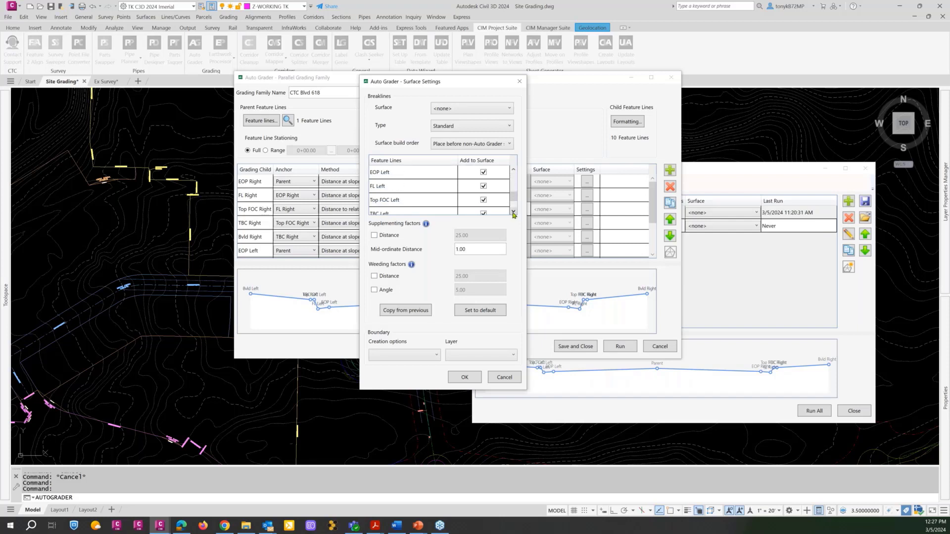
{"action": "left_click", "coordinate": [513, 212]}
{"action": "left_click", "coordinate": [512, 213]}
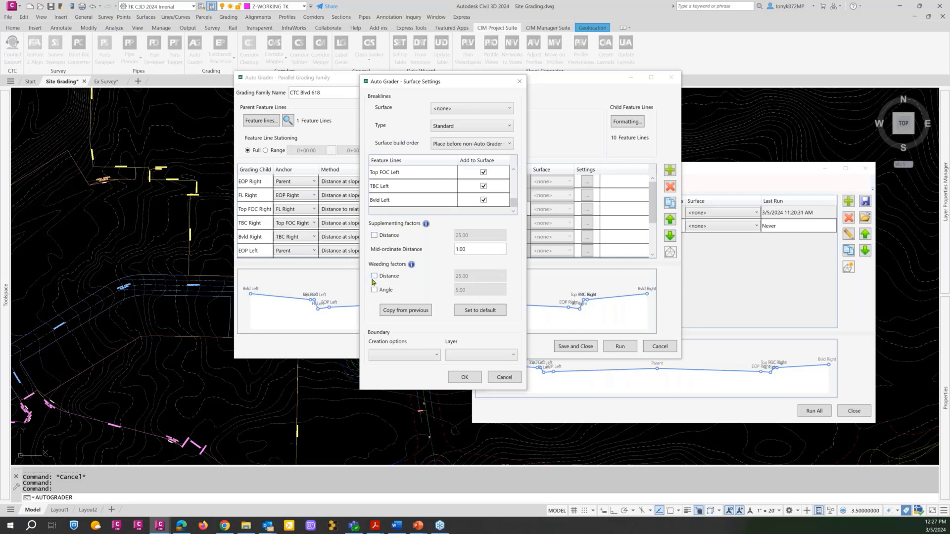
Set the surface boundary to create and update on the Current layer, and accept the surface settings.
{"action": "left_click", "coordinate": [428, 356]}
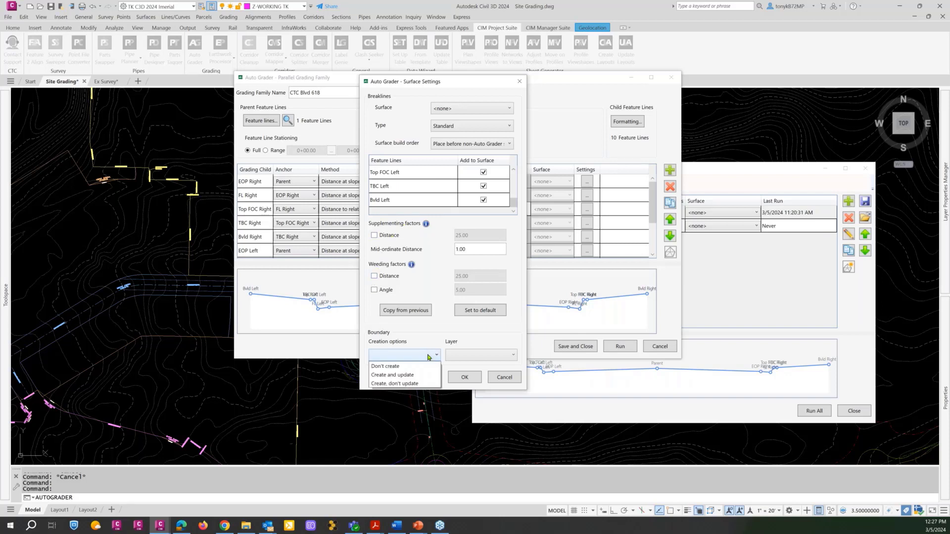
{"action": "left_click", "coordinate": [410, 376]}
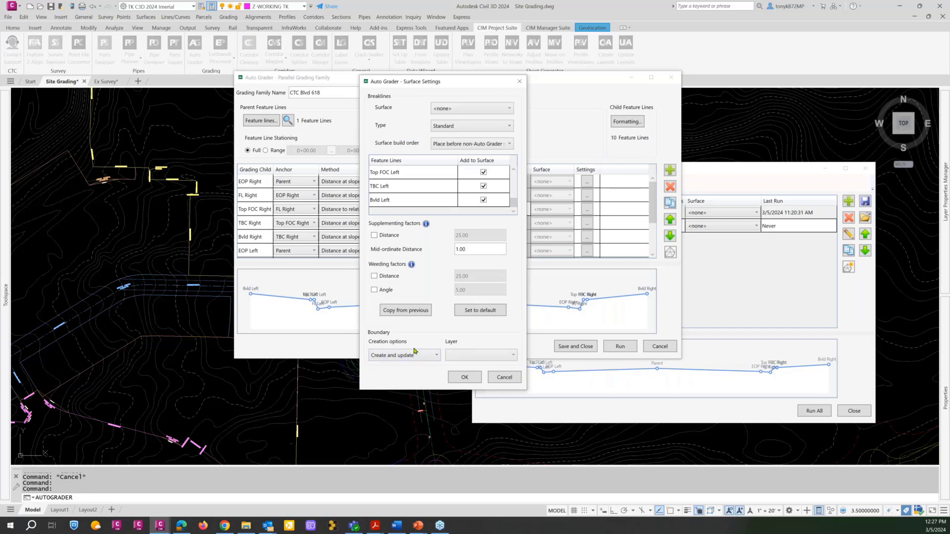
{"action": "left_click", "coordinate": [514, 356]}
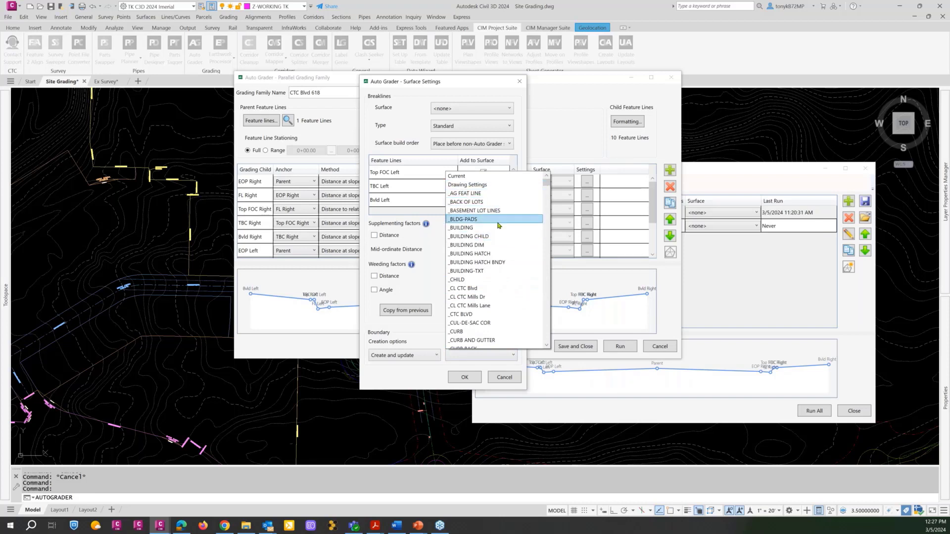
{"action": "scroll", "coordinate": [495, 273], "scroll_direction": "down", "scroll_amount": 2}
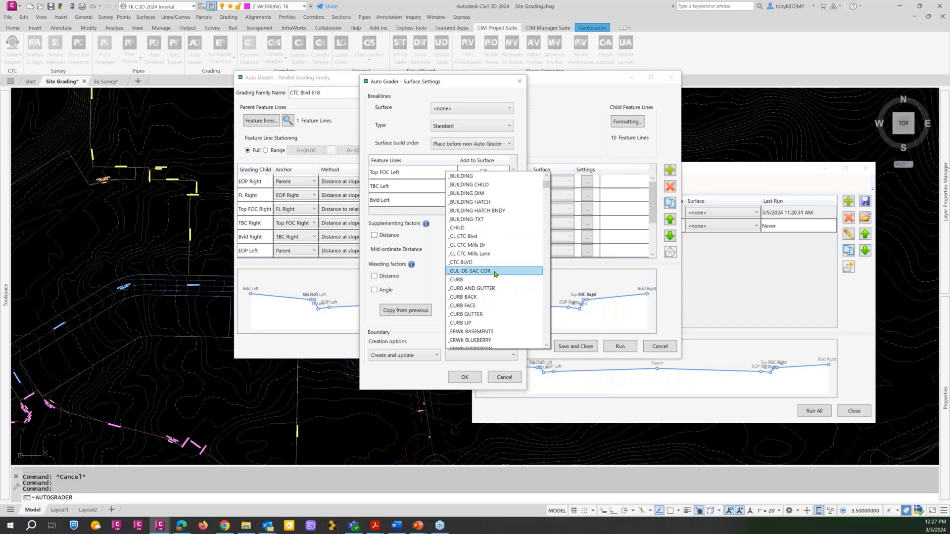
{"action": "scroll", "coordinate": [495, 273], "scroll_direction": "down", "scroll_amount": 2}
{"action": "scroll", "coordinate": [494, 274], "scroll_direction": "down", "scroll_amount": 2}
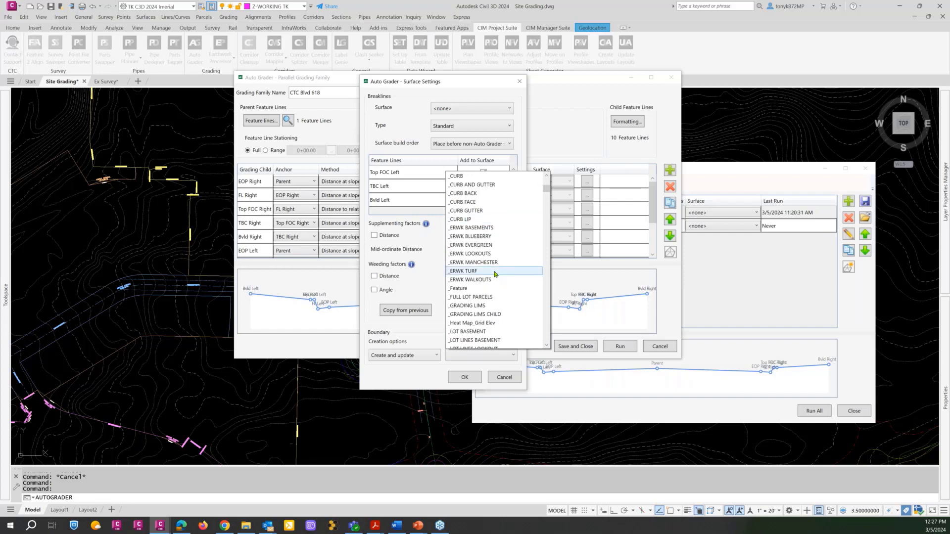
{"action": "scroll", "coordinate": [495, 273], "scroll_direction": "down", "scroll_amount": 2}
{"action": "scroll", "coordinate": [495, 274], "scroll_direction": "down", "scroll_amount": 2}
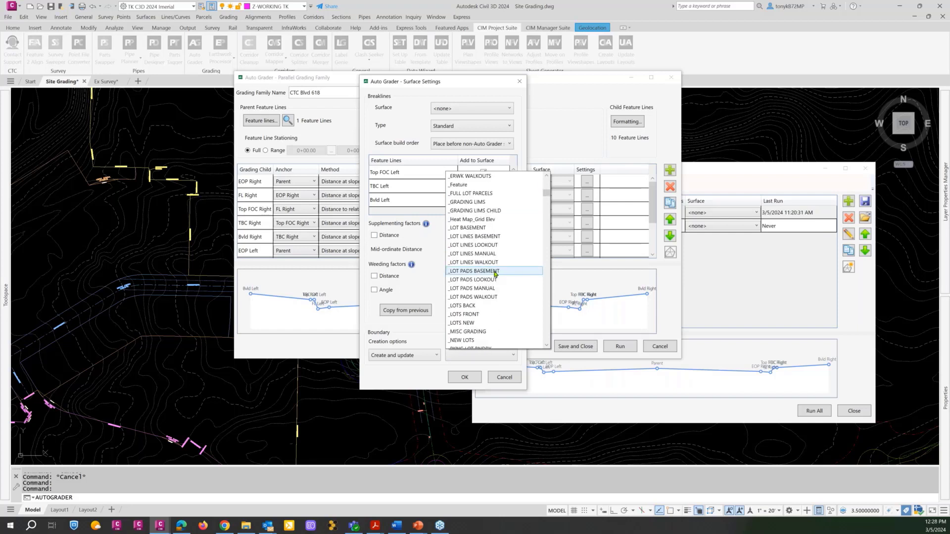
{"action": "scroll", "coordinate": [495, 274], "scroll_direction": "down", "scroll_amount": 2}
{"action": "scroll", "coordinate": [495, 274], "scroll_direction": "down", "scroll_amount": 2}
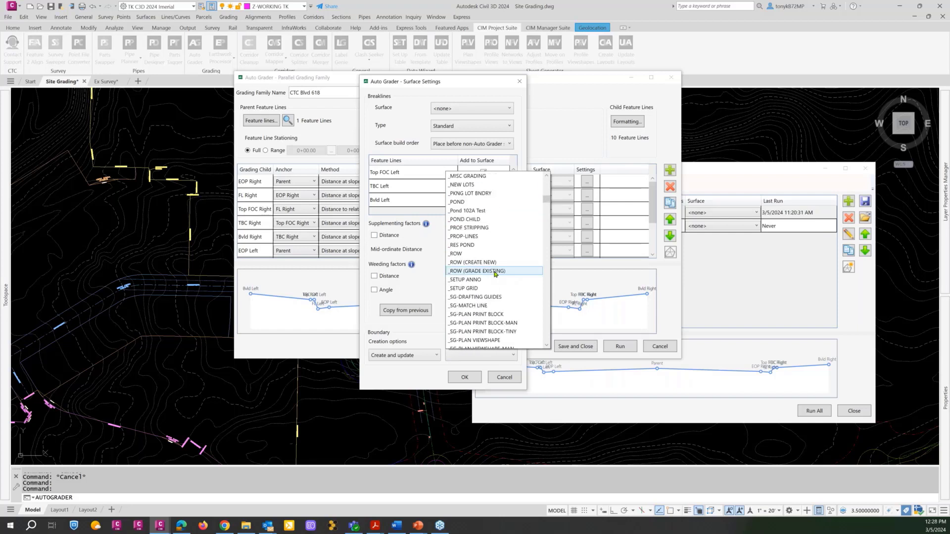
{"action": "scroll", "coordinate": [497, 273], "scroll_direction": "up", "scroll_amount": 2}
{"action": "scroll", "coordinate": [500, 272], "scroll_direction": "up", "scroll_amount": 8}
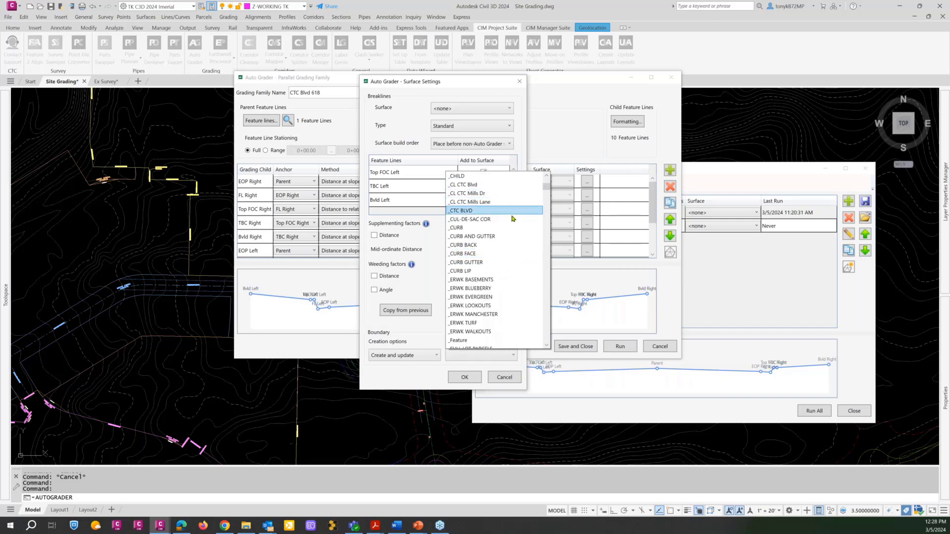
{"action": "scroll", "coordinate": [520, 217], "scroll_direction": "up", "scroll_amount": 4}
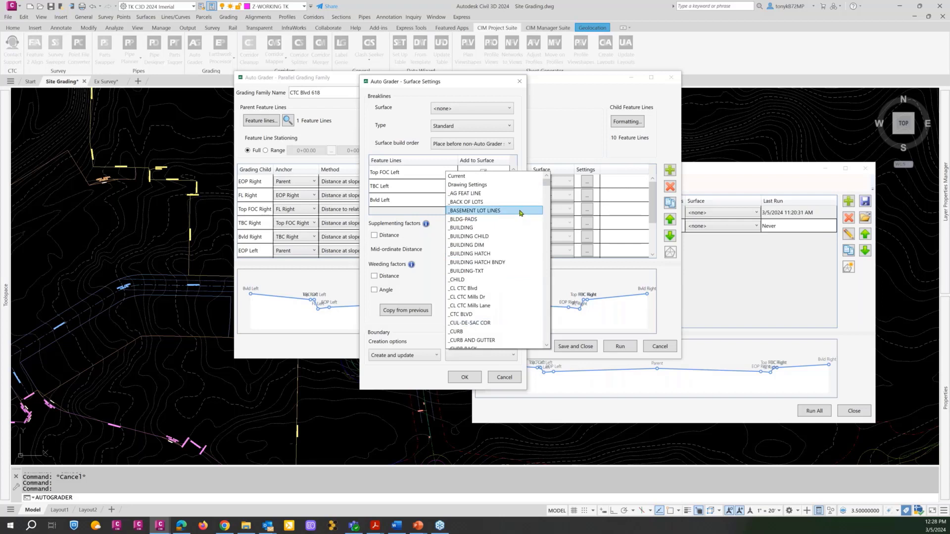
{"action": "left_click", "coordinate": [465, 177]}
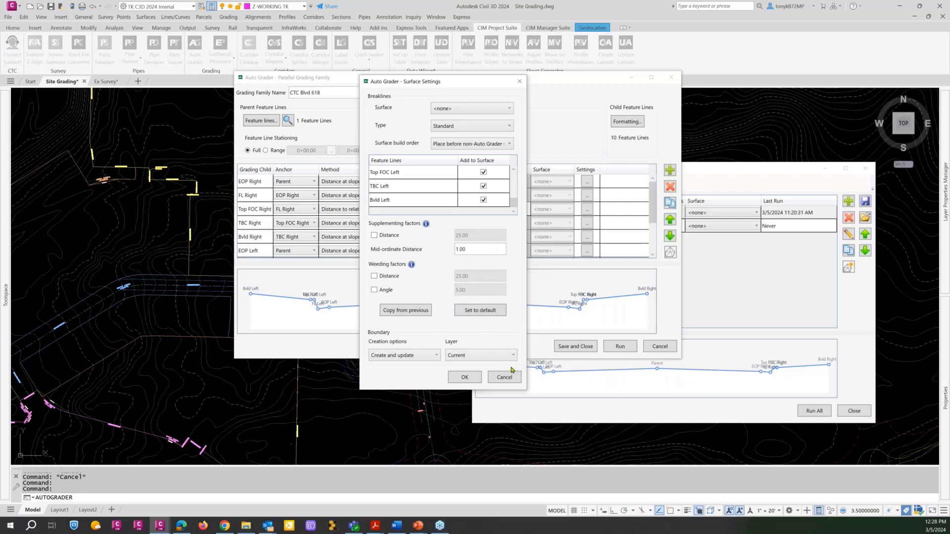
{"action": "left_click", "coordinate": [464, 380]}
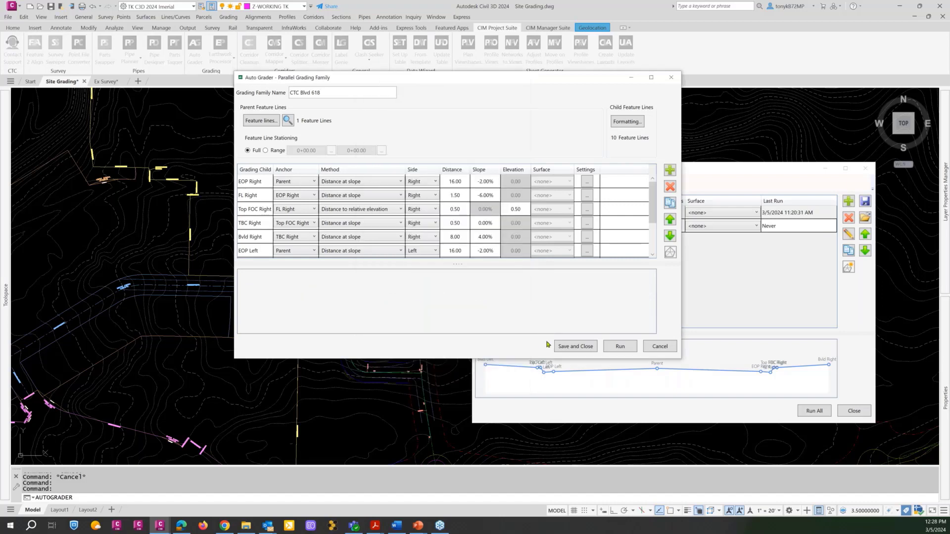
Save the CTC Blvd 618 grading family and close the Auto Grader.
{"action": "left_click", "coordinate": [573, 347]}
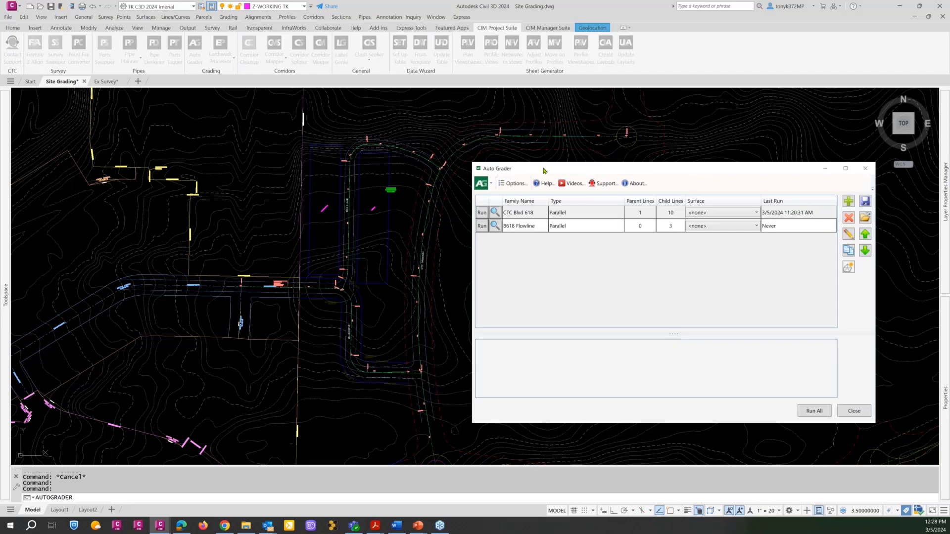
{"action": "left_click_drag", "start_coordinate": [543, 170], "coordinate": [398, 162]}
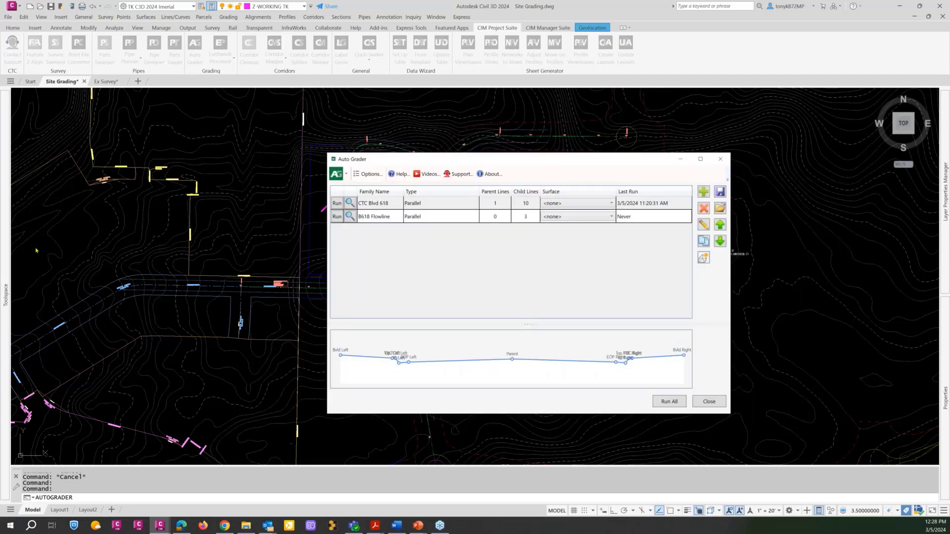
{"action": "left_click", "coordinate": [709, 402]}
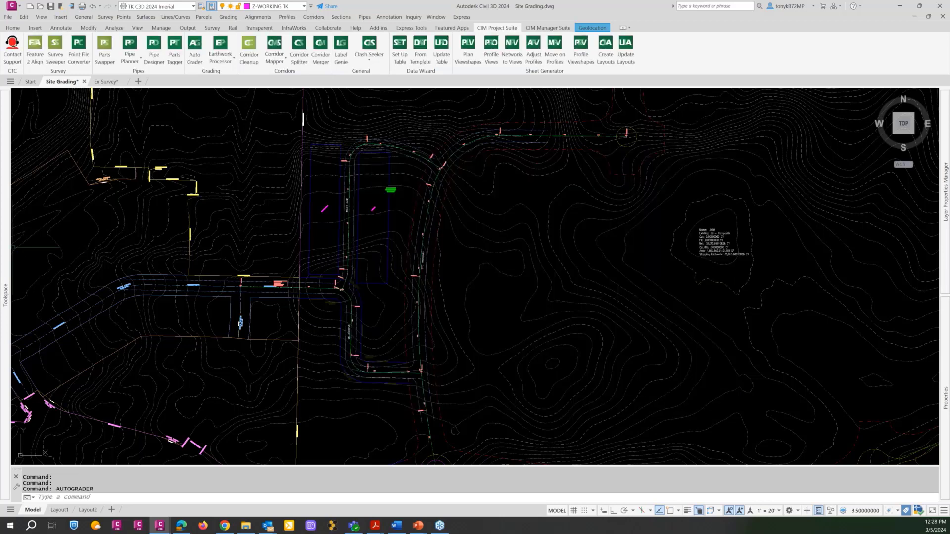
Check the drawing's existing surfaces in the Prospector, including the surfaces grouped under CTC Dev Site Stripping.
{"action": "mouse_move", "coordinate": [8, 255]}
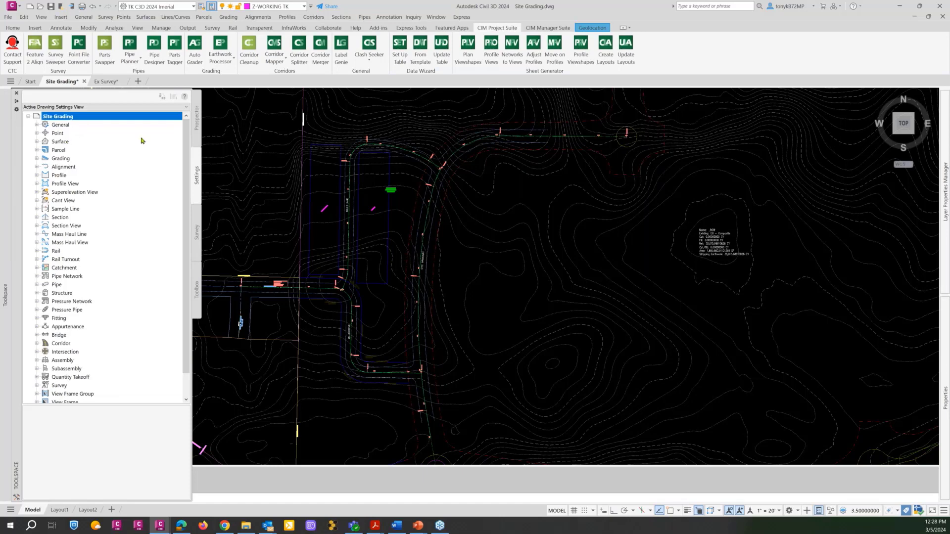
{"action": "left_click", "coordinate": [198, 124]}
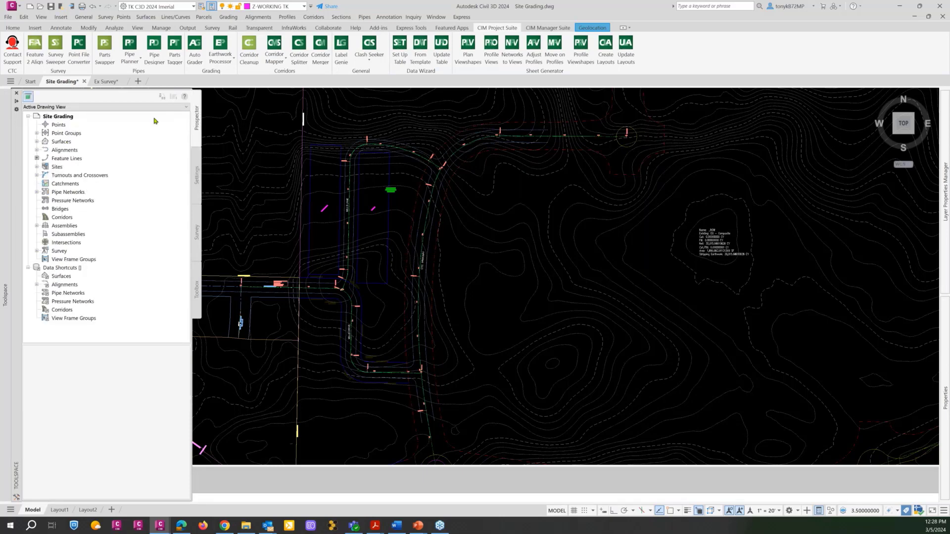
{"action": "left_click", "coordinate": [38, 142]}
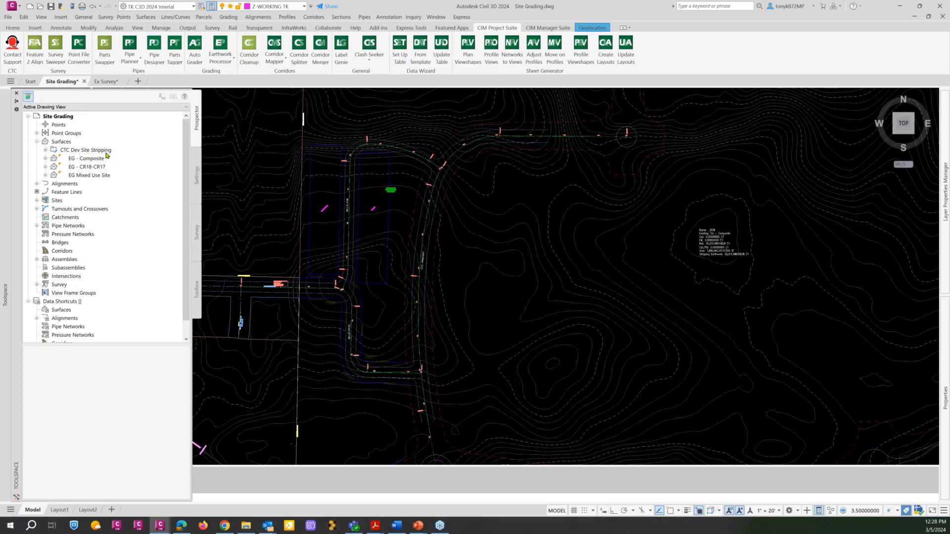
{"action": "left_click", "coordinate": [45, 150]}
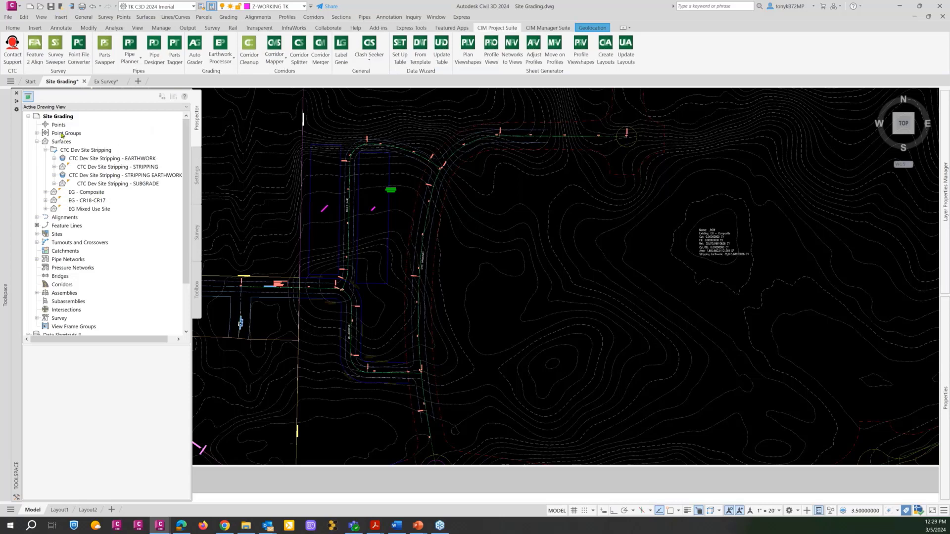
{"action": "left_click", "coordinate": [46, 150]}
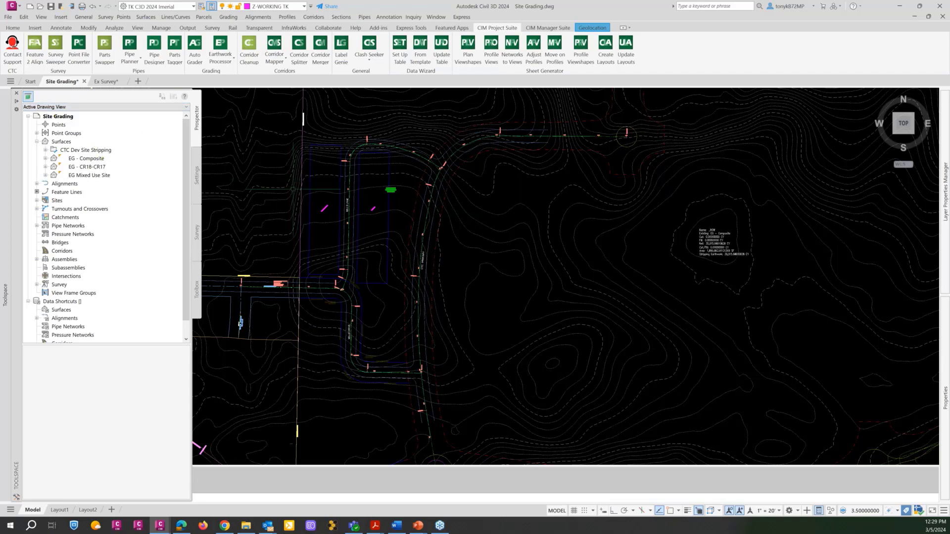
Review the CTC Dev Site Stripping entry in the Earthwork Processor and close it.
{"action": "left_click", "coordinate": [195, 44]}
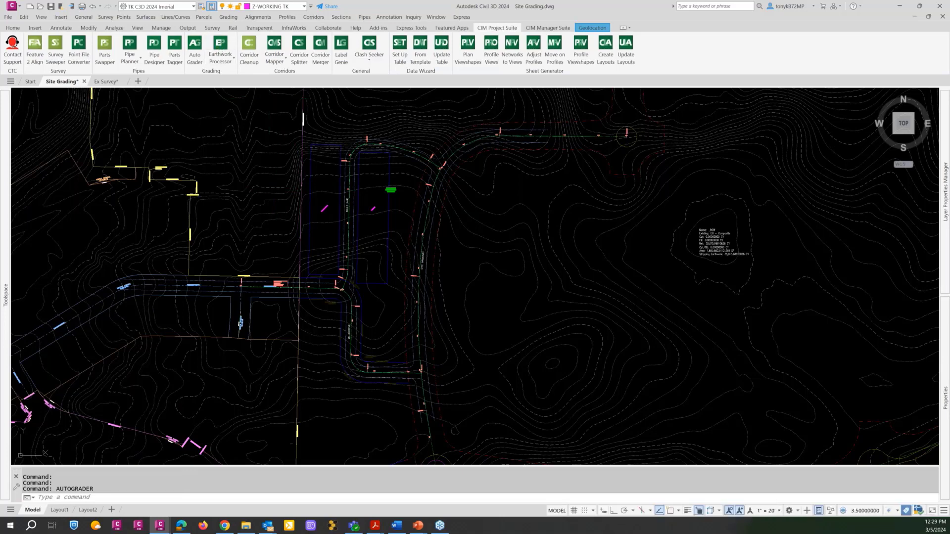
{"action": "left_click", "coordinate": [220, 47]}
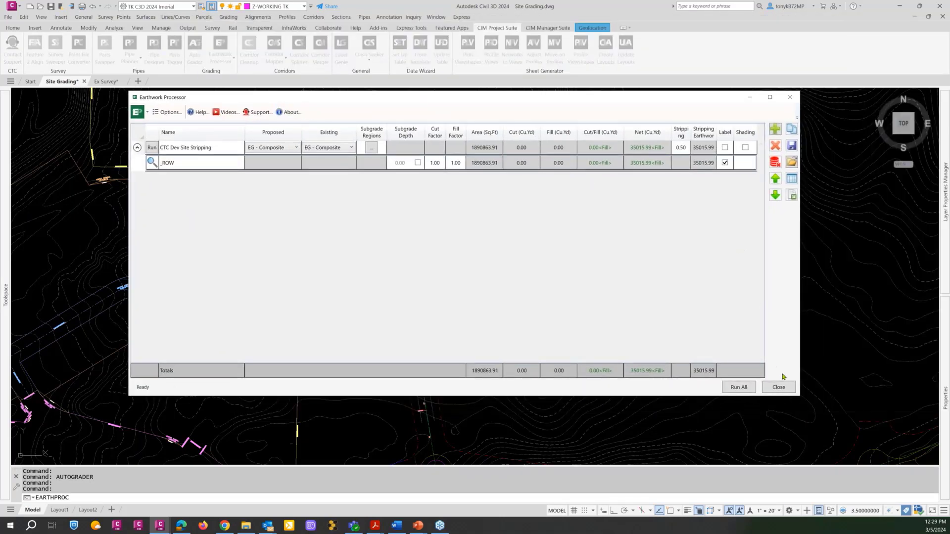
{"action": "left_click", "coordinate": [779, 388]}
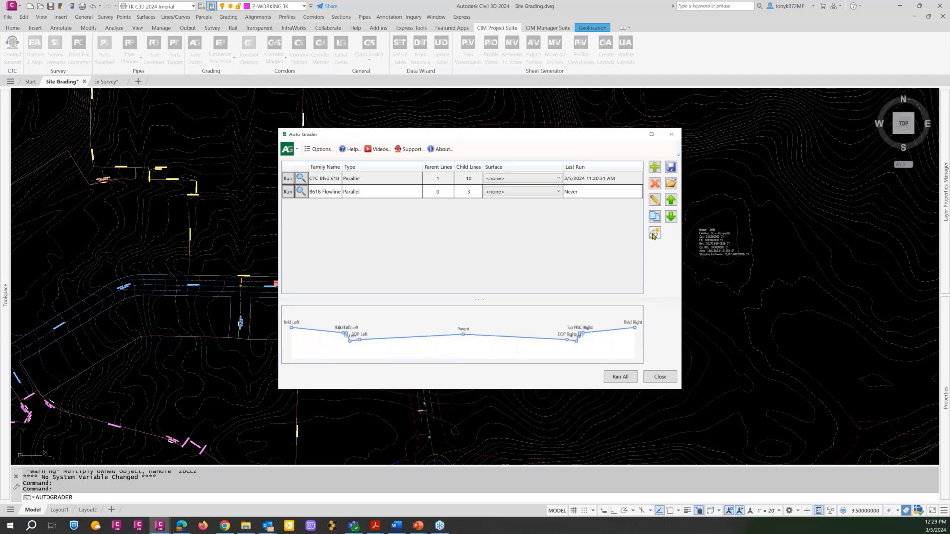
Start a new Auto Grader surface named CTC Dev Phase 1 with the description "Block 5 of Phase 1".
{"action": "left_click", "coordinate": [653, 235]}
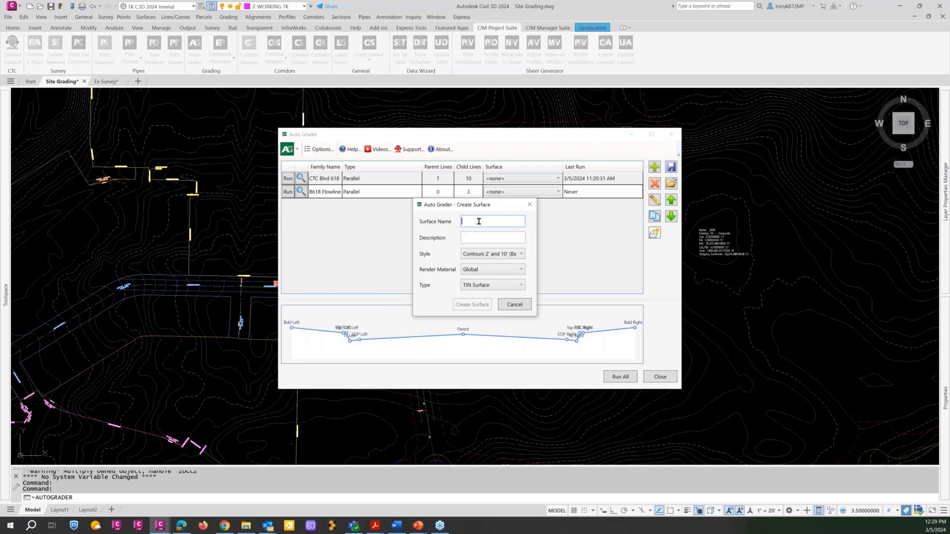
{"action": "type", "text": "CTC "}
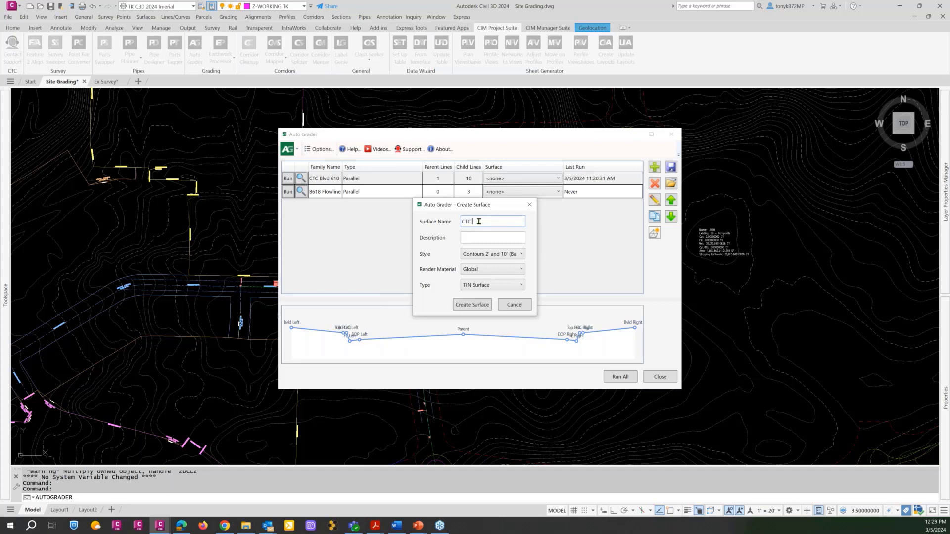
{"action": "type", "text": "Phas"}
{"action": "key", "text": "BackSpace"}
{"action": "key", "text": "BackSpace"}
{"action": "key", "text": "BackSpace"}
{"action": "key", "text": "BackSpace"}
{"action": "key", "text": "BackSpace"}
{"action": "key", "text": "BackSpace"}
{"action": "type", "text": "Dev Pa"}
{"action": "key", "text": "BackSpace"}
{"action": "type", "text": "hase"}
{"action": "type", "text": "Block 5 of Phase"}
Set the surface style to Contours 1' and 5' (Design), keep Global material and TIN Surface type, and create the surface.
{"action": "left_click", "coordinate": [490, 258]}
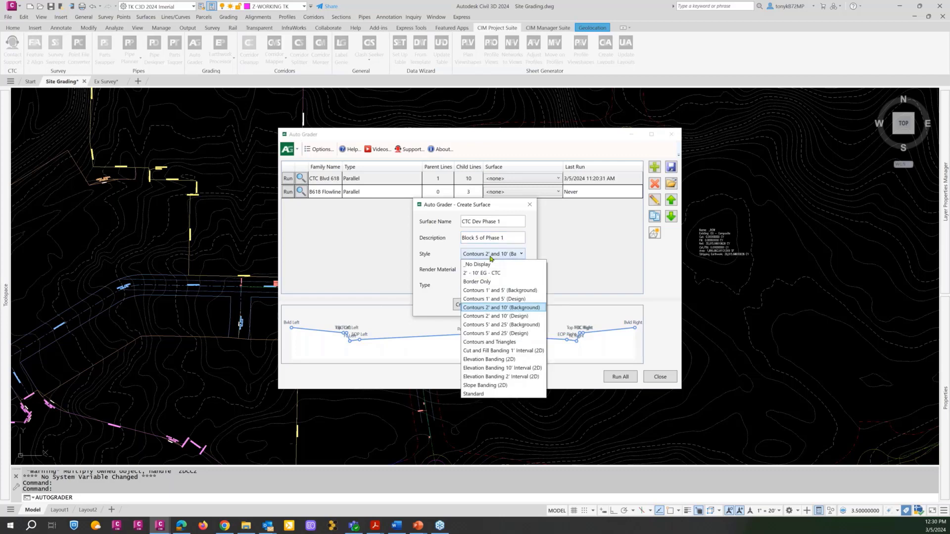
{"action": "left_click", "coordinate": [507, 299]}
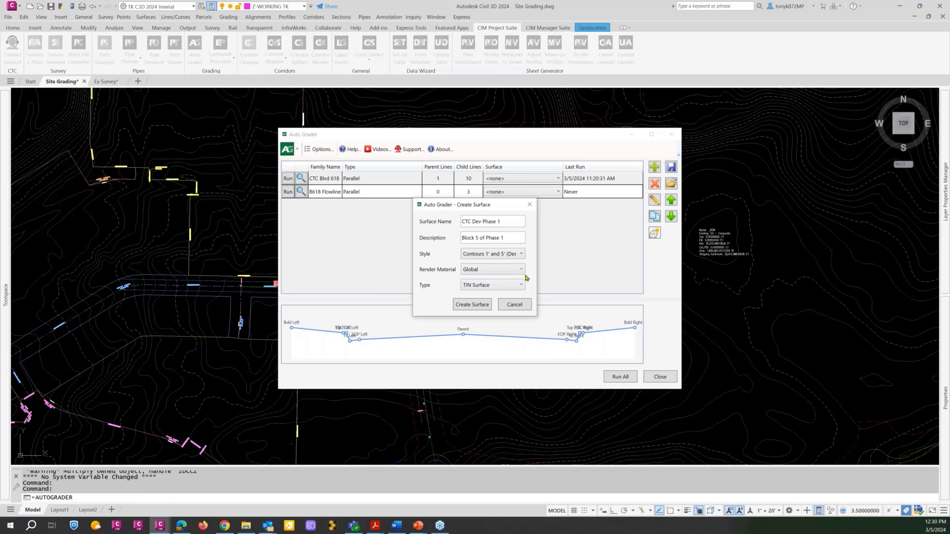
{"action": "left_click", "coordinate": [518, 271]}
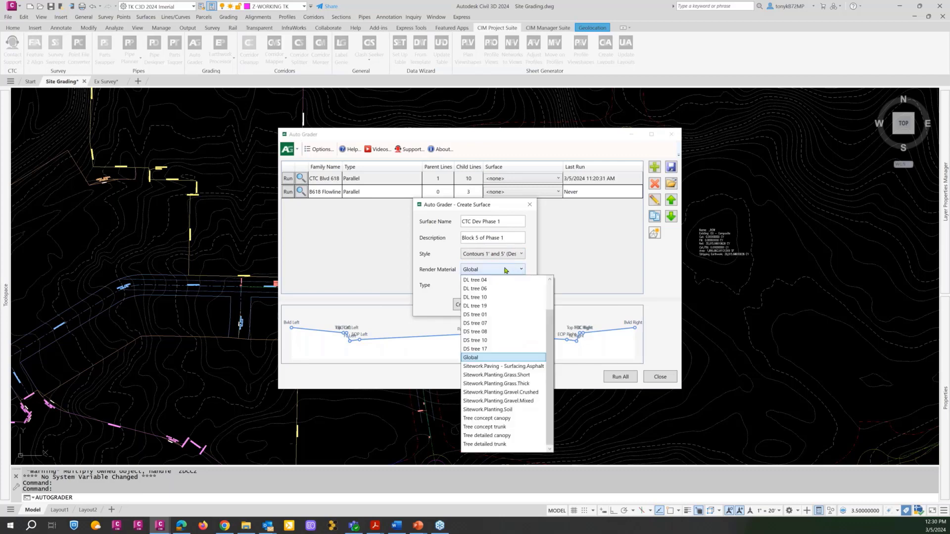
{"action": "left_click", "coordinate": [506, 271]}
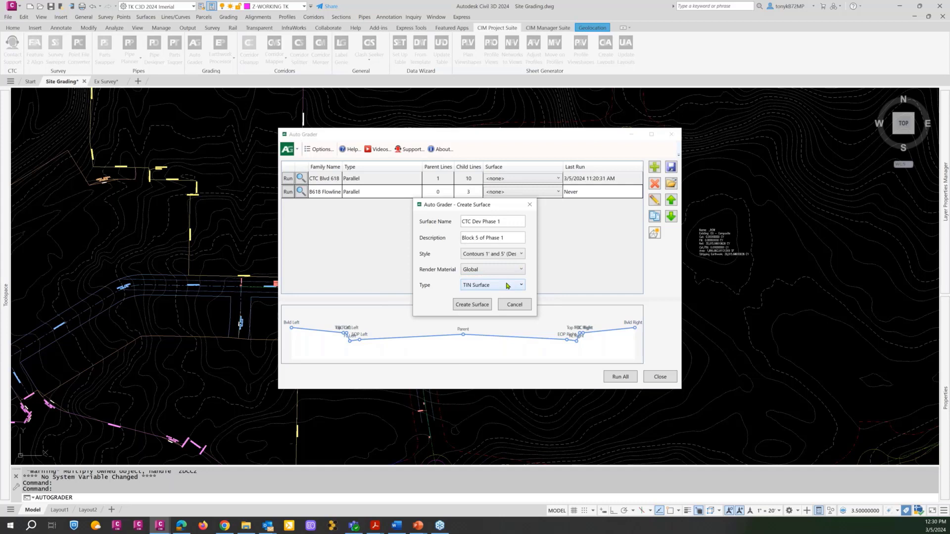
{"action": "left_click", "coordinate": [507, 285]}
{"action": "left_click", "coordinate": [508, 285]}
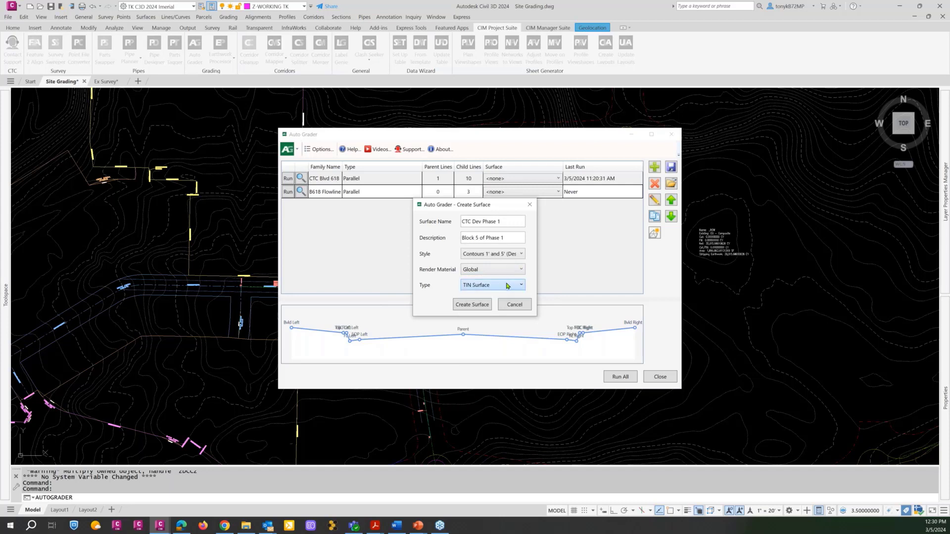
{"action": "left_click", "coordinate": [480, 305]}
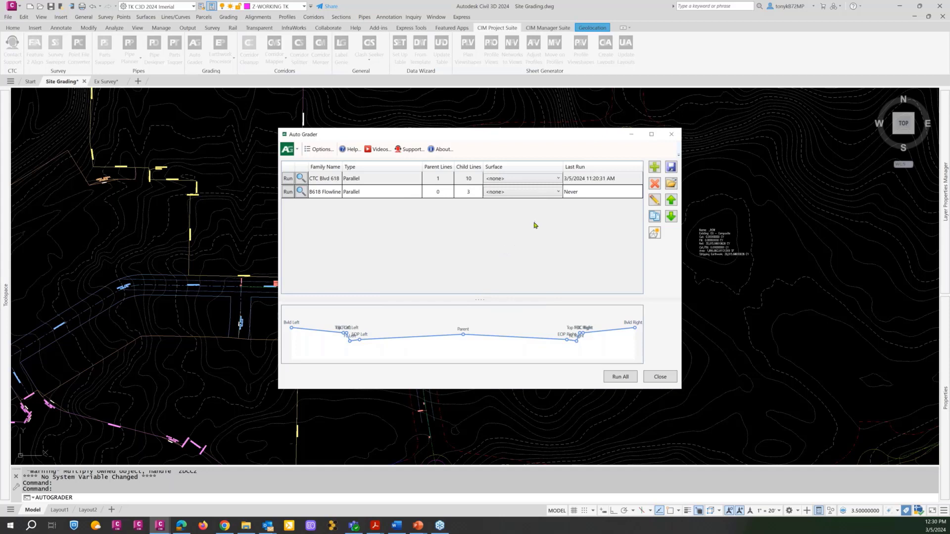
Assign the CTC Dev Phase 1 surface to the CTC Blvd 618 family and delete the B618 Flowline family.
{"action": "left_click", "coordinate": [557, 180]}
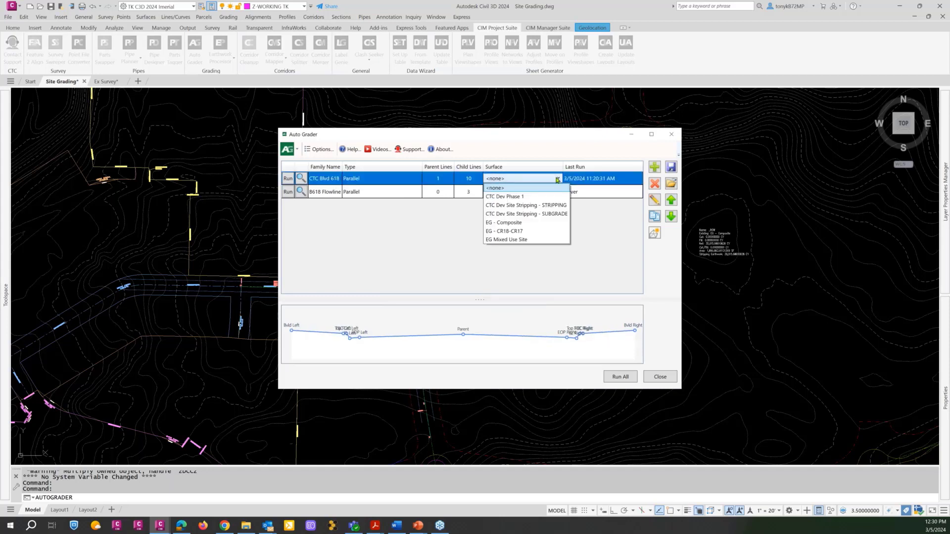
{"action": "left_click", "coordinate": [502, 198]}
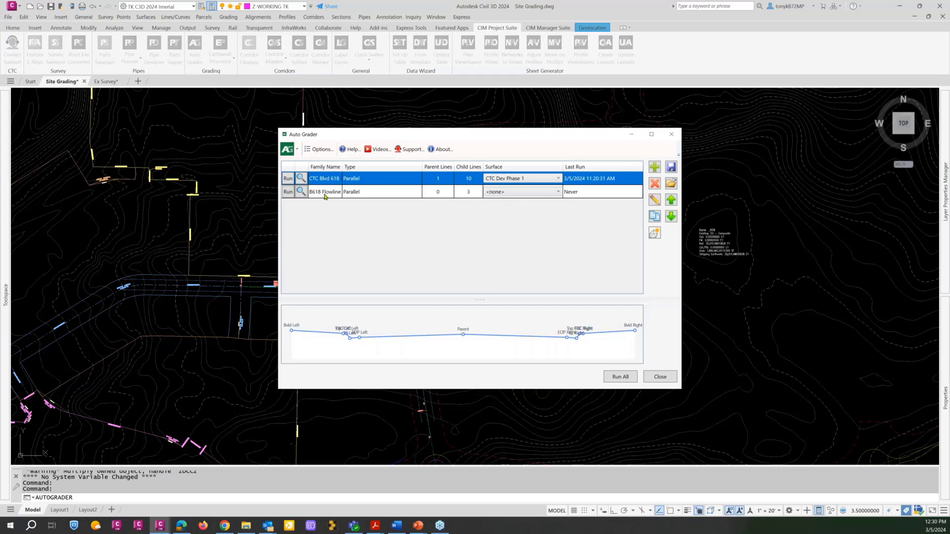
{"action": "left_click", "coordinate": [323, 193]}
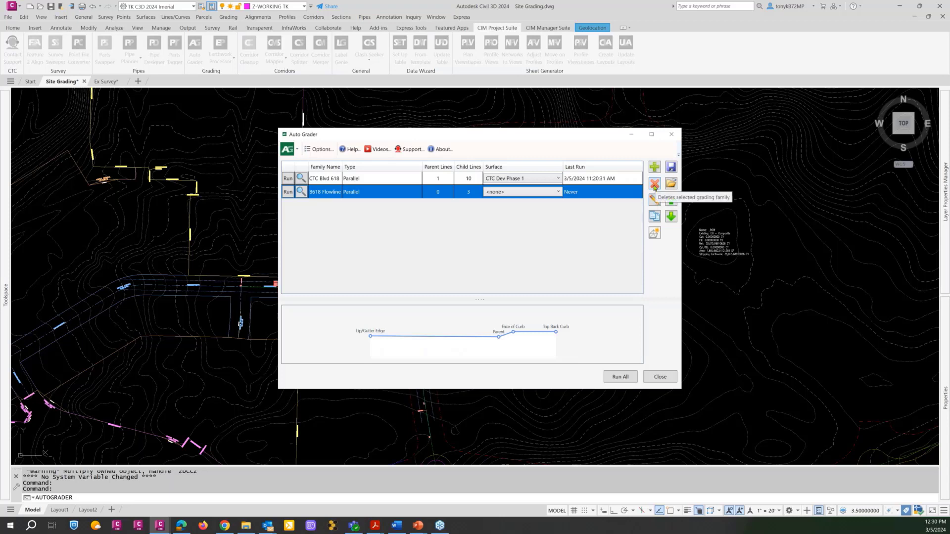
{"action": "left_click", "coordinate": [655, 188]}
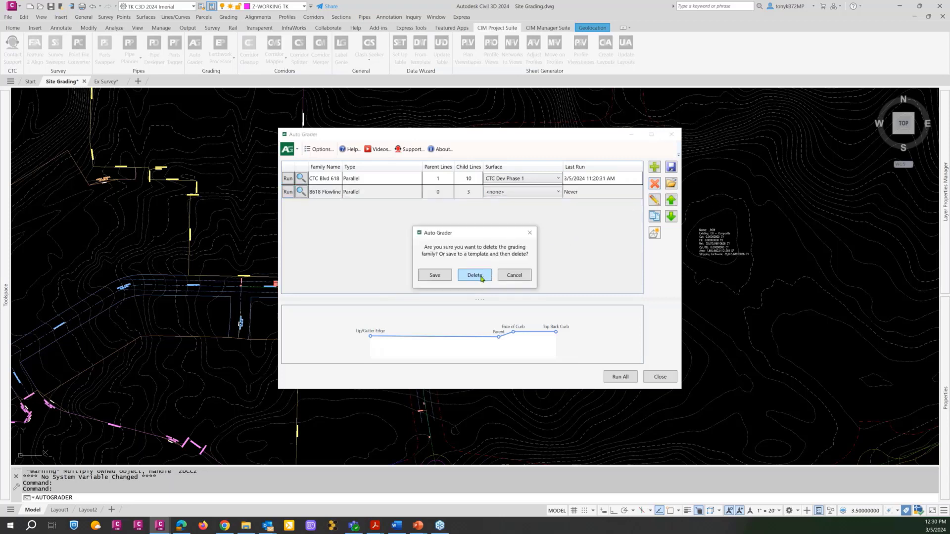
{"action": "left_click", "coordinate": [481, 279]}
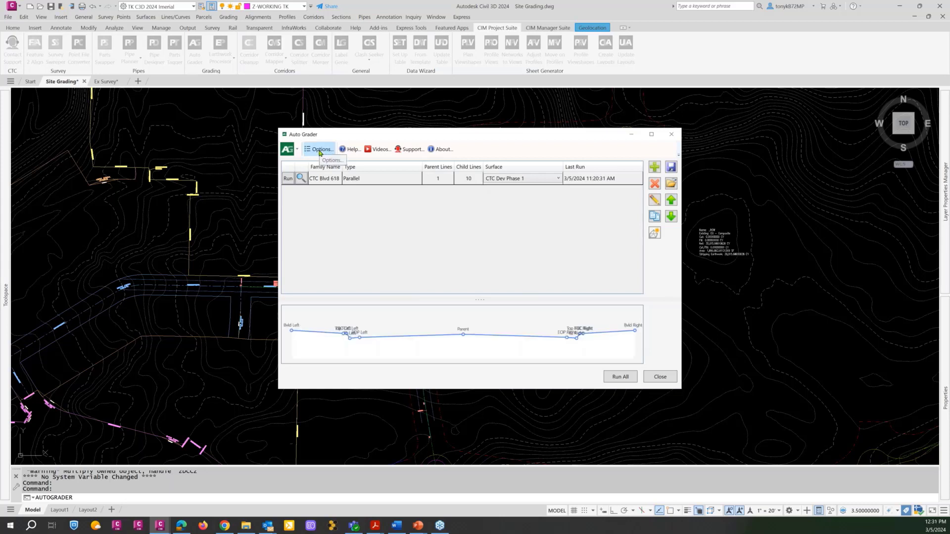
Set the Auto Grader default feature line style to Child and the default site to CTC Development.
{"action": "left_click", "coordinate": [319, 150]}
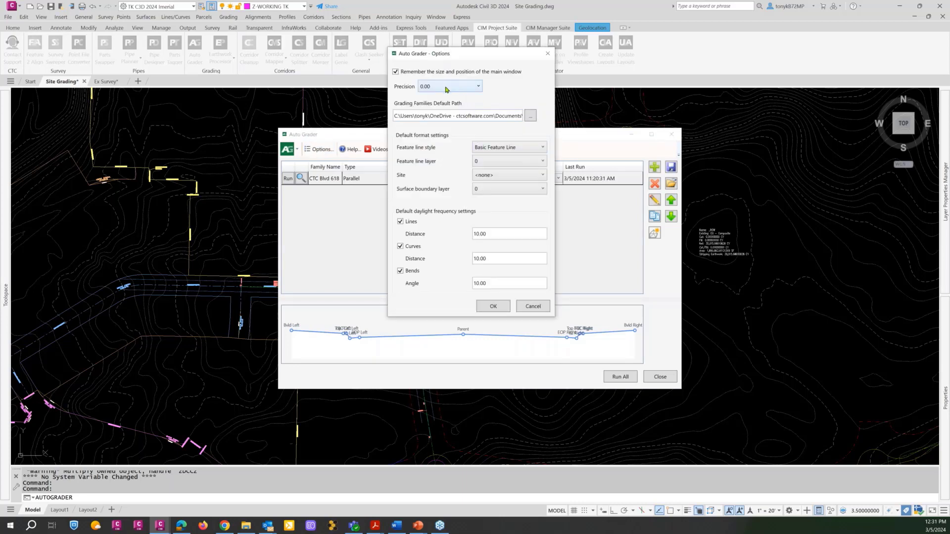
{"action": "left_click", "coordinate": [528, 149]}
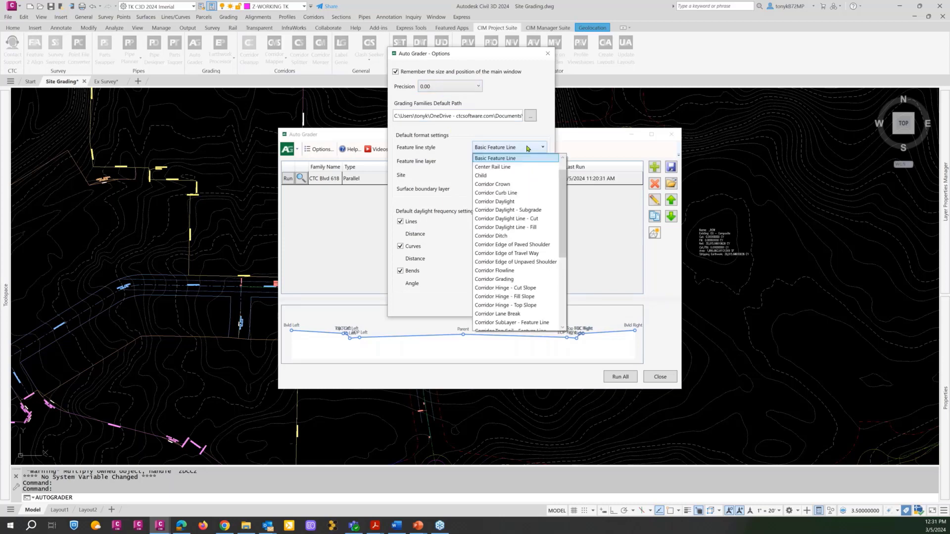
{"action": "left_click", "coordinate": [528, 148]}
{"action": "left_click", "coordinate": [528, 148]}
{"action": "left_click", "coordinate": [484, 175]}
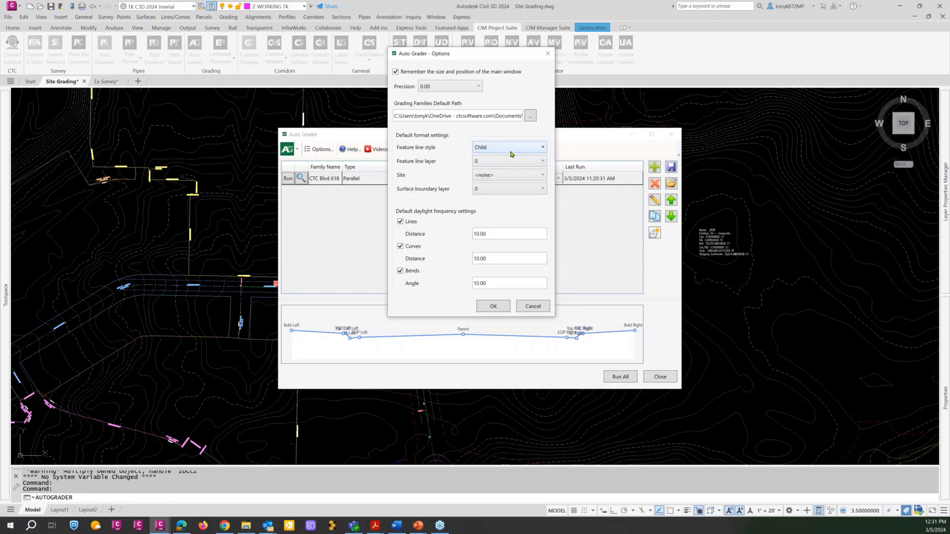
{"action": "left_click", "coordinate": [535, 177]}
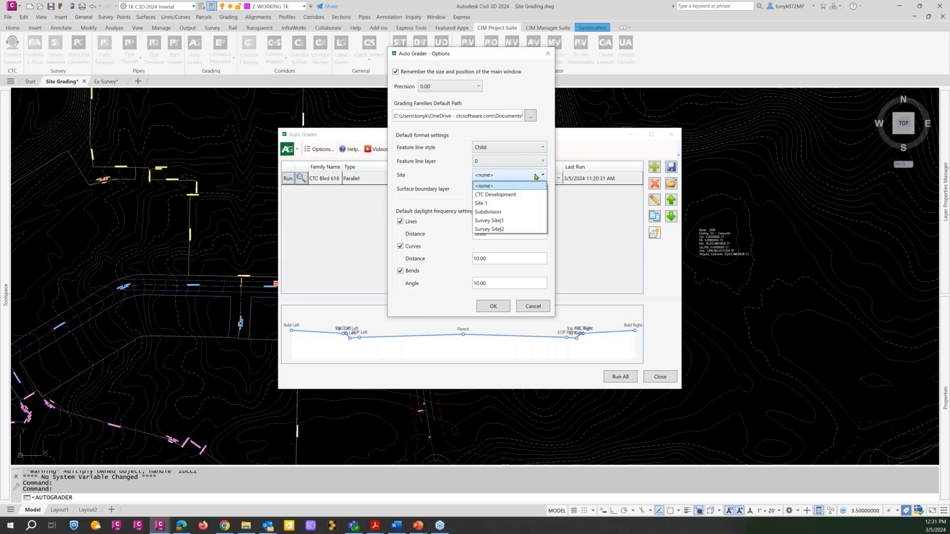
{"action": "left_click", "coordinate": [507, 196]}
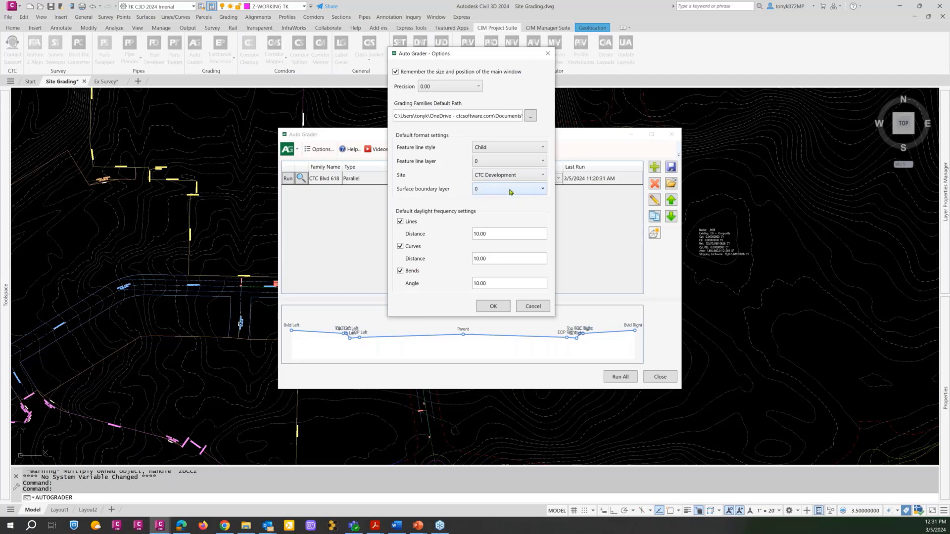
Set the default surface boundary layer to Current and accept the Auto Grader options.
{"action": "left_click", "coordinate": [540, 191]}
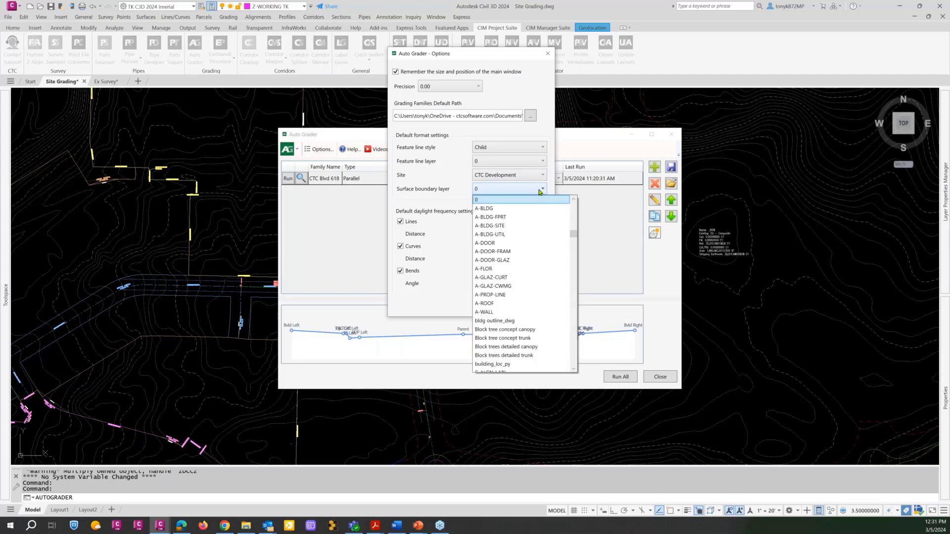
{"action": "left_click", "coordinate": [575, 227]}
{"action": "left_click_drag", "start_coordinate": [572, 224], "coordinate": [570, 195]}
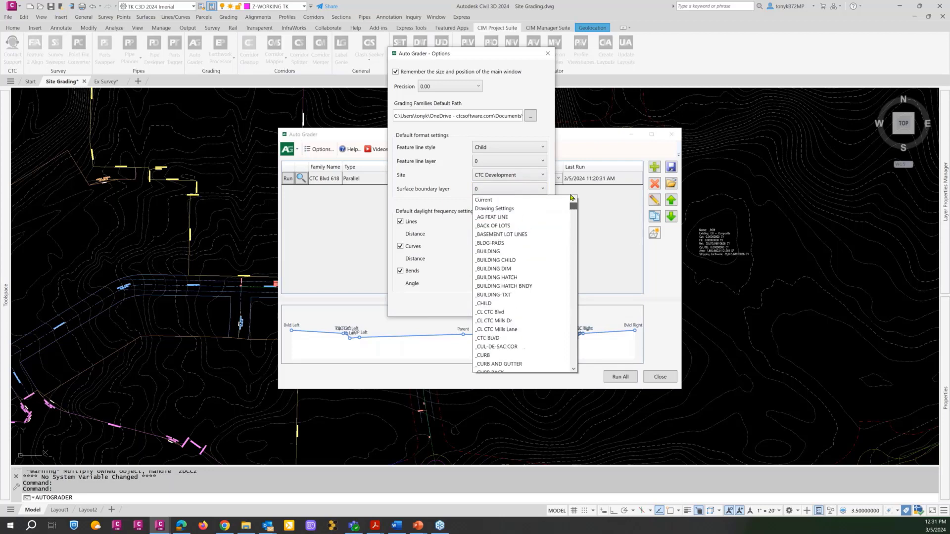
{"action": "left_click", "coordinate": [478, 201]}
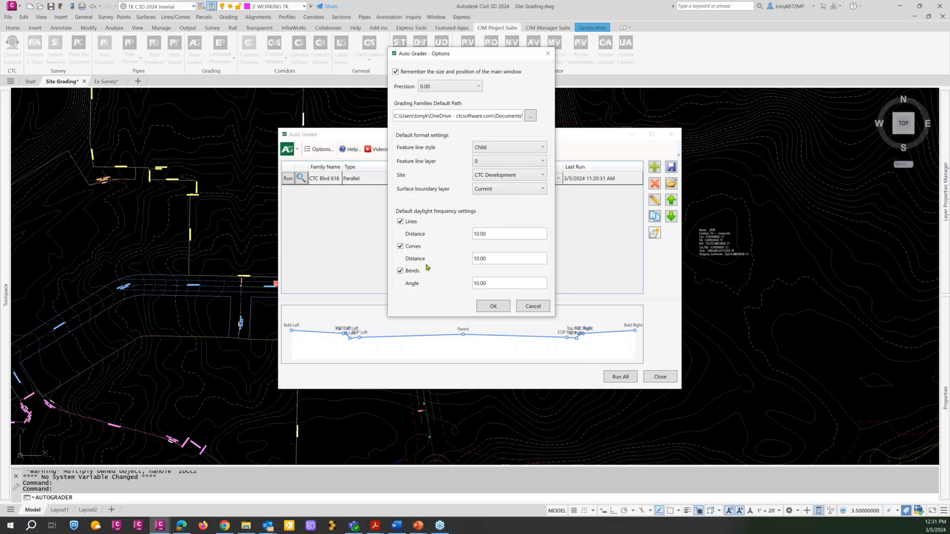
{"action": "left_click", "coordinate": [492, 306]}
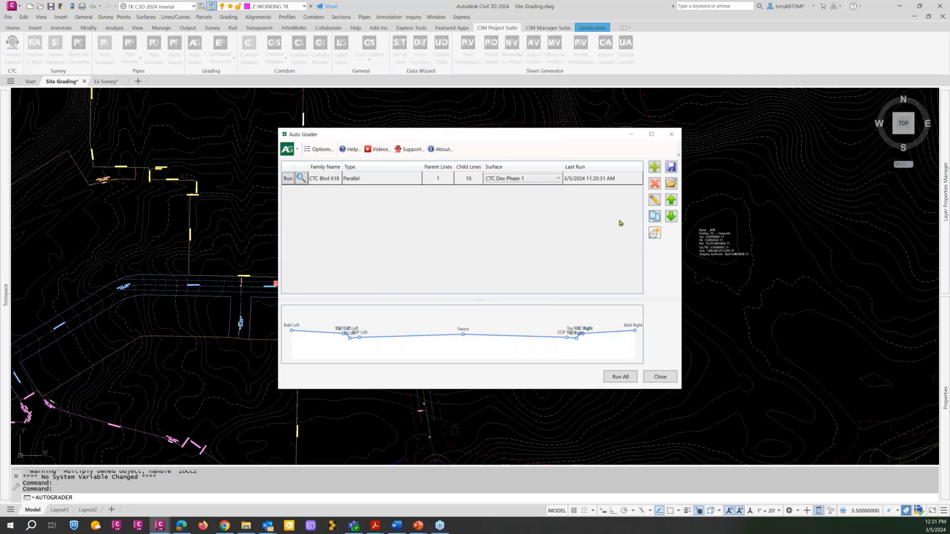
{"action": "left_click", "coordinate": [297, 150]}
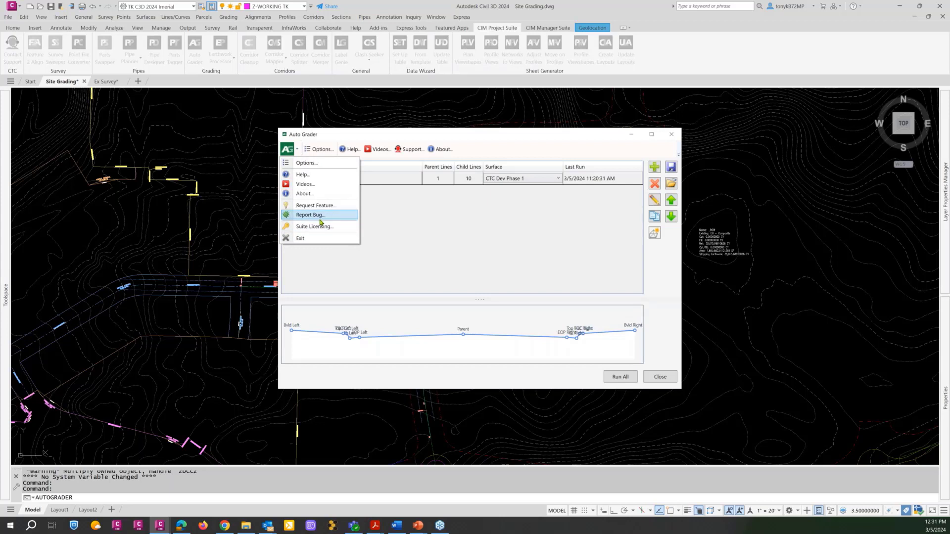
{"action": "left_click", "coordinate": [368, 217]}
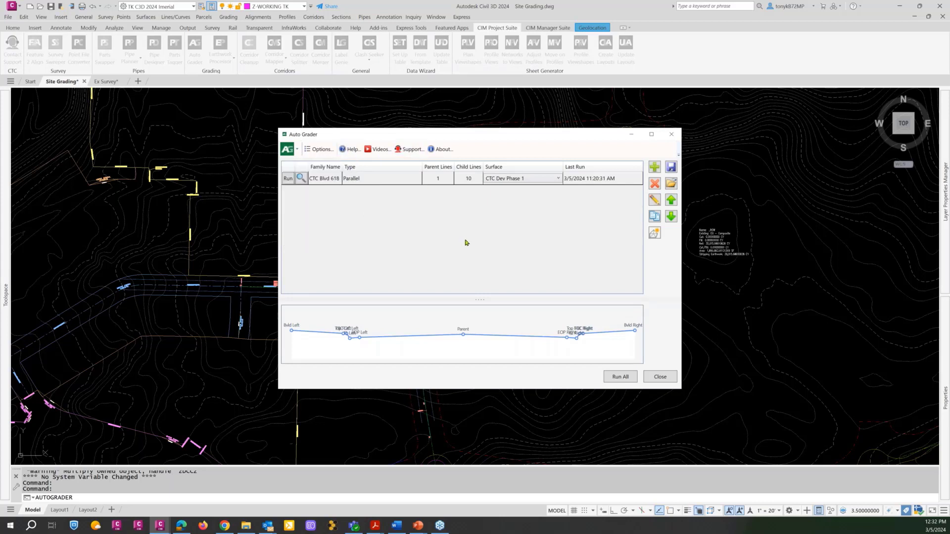
{"action": "left_click", "coordinate": [654, 169]}
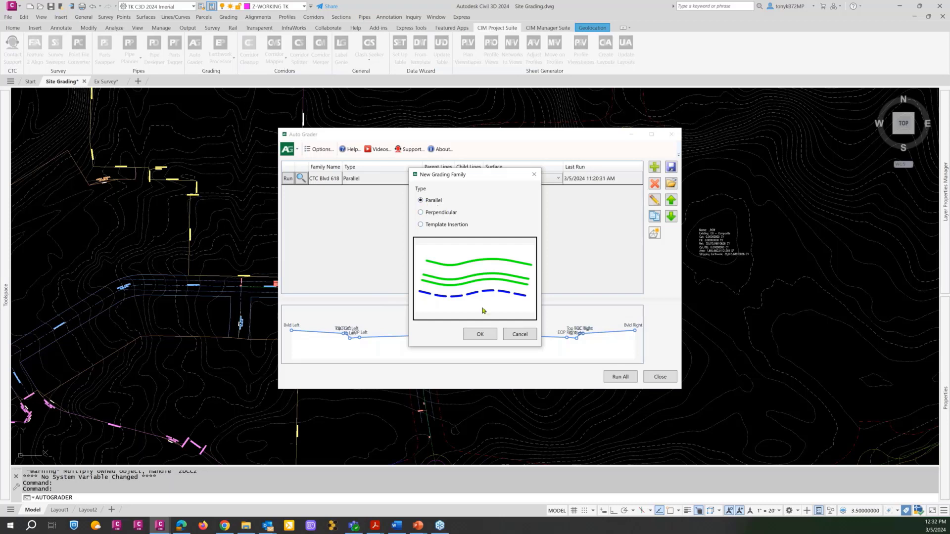
{"action": "left_click", "coordinate": [525, 337]}
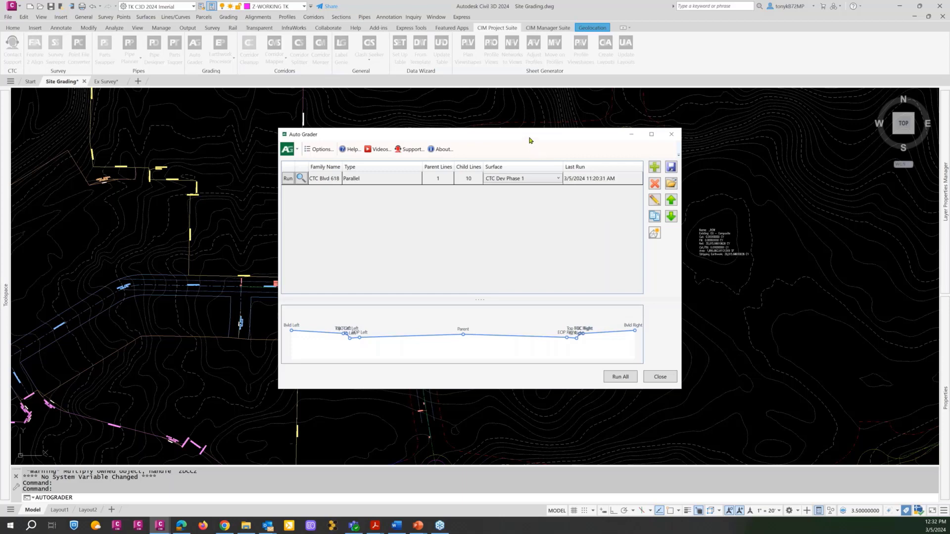
Open the CTC Blvd 618 grading family for editing and switch its feature line stationing to a range.
{"action": "left_click_drag", "start_coordinate": [529, 137], "coordinate": [765, 42]}
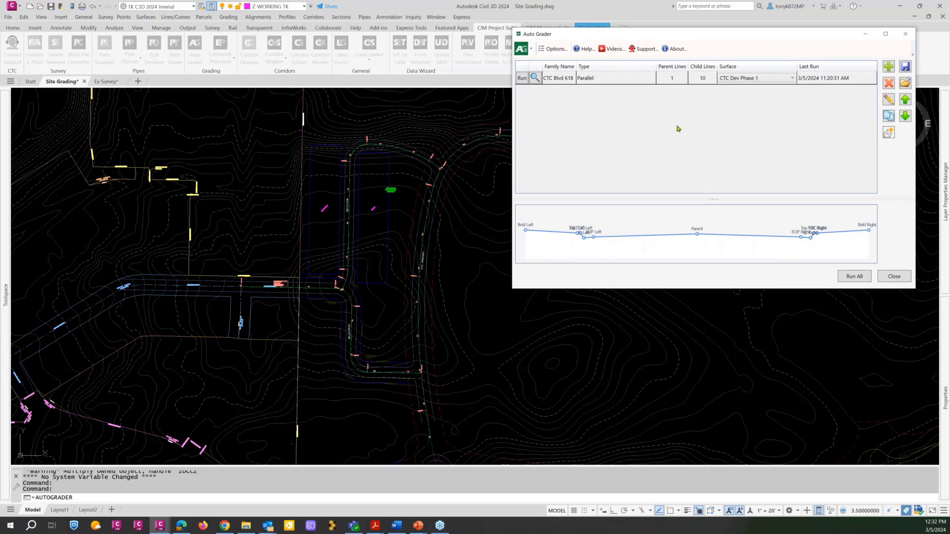
{"action": "left_click", "coordinate": [621, 82]}
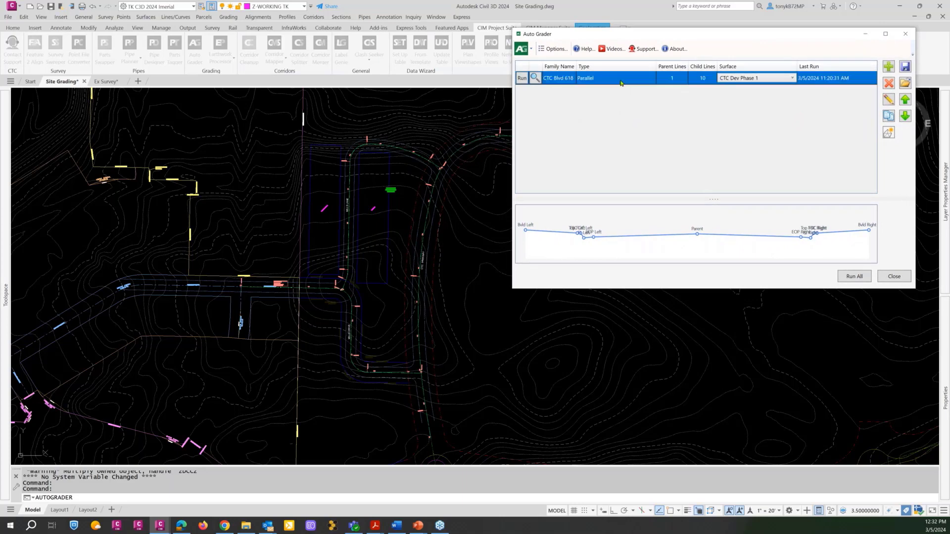
{"action": "double_click", "coordinate": [621, 80]}
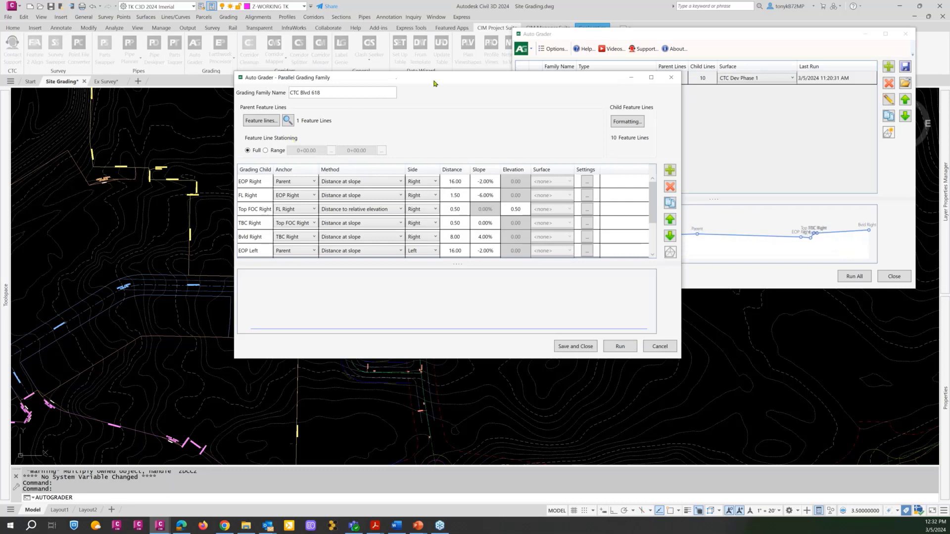
{"action": "mouse_move", "coordinate": [428, 76]}
{"action": "left_mouse_down"}
{"action": "mouse_move", "coordinate": [619, 86]}
{"action": "mouse_move", "coordinate": [650, 62]}
{"action": "mouse_move", "coordinate": [656, 39]}
{"action": "left_mouse_up"}
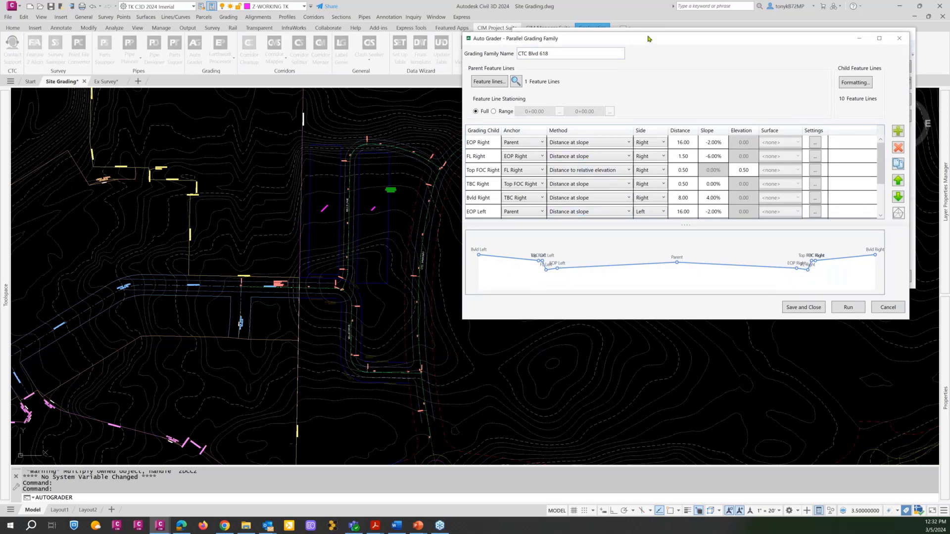
{"action": "left_click_drag", "start_coordinate": [641, 39], "coordinate": [630, 38]}
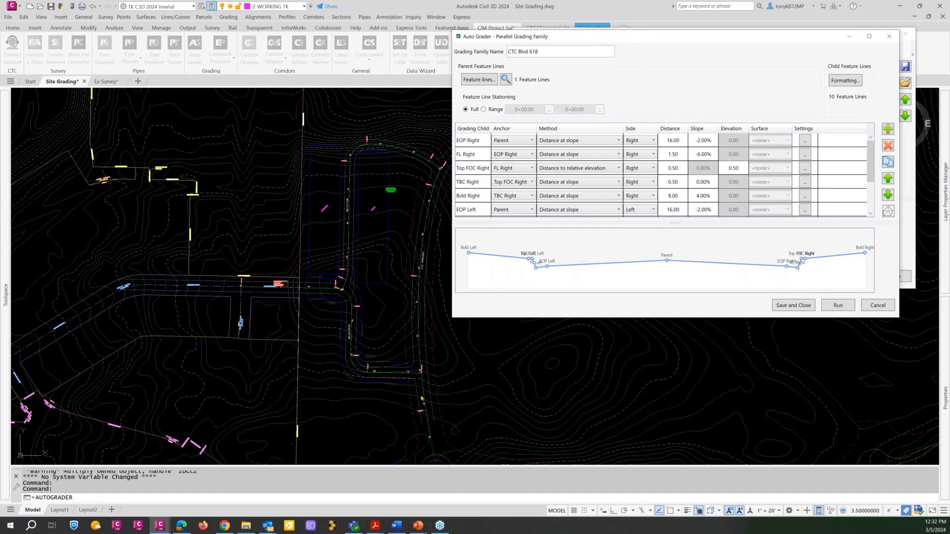
{"action": "left_click", "coordinate": [484, 109]}
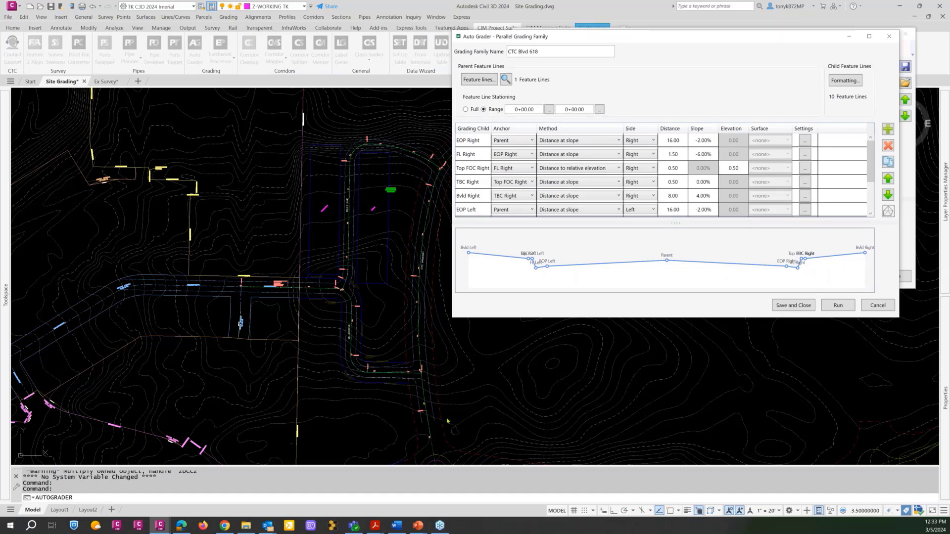
Set the range's start station to 0+50.00 by picking an intersection on the road centerline south of the Mills Drive junction.
{"action": "left_click", "coordinate": [549, 110]}
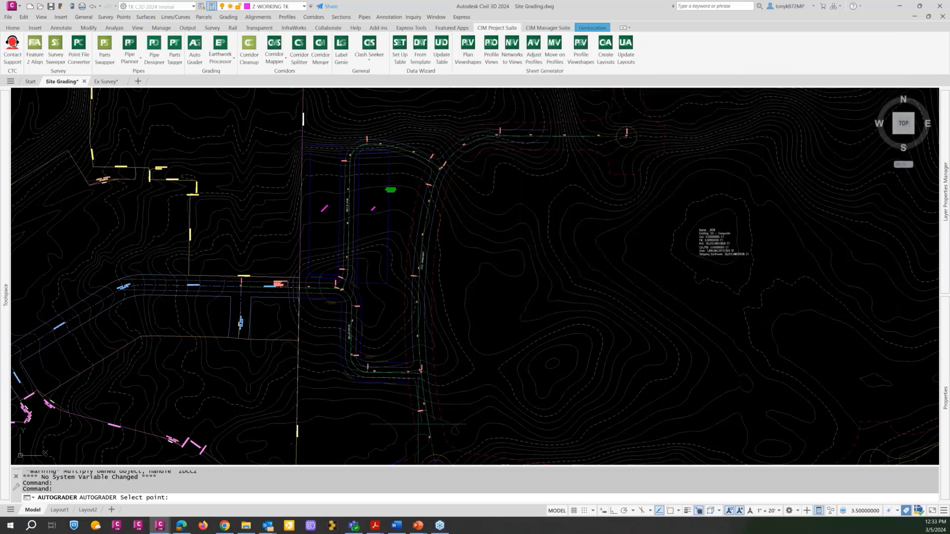
{"action": "middle_click_drag", "start_coordinate": [402, 420], "coordinate": [361, 346]}
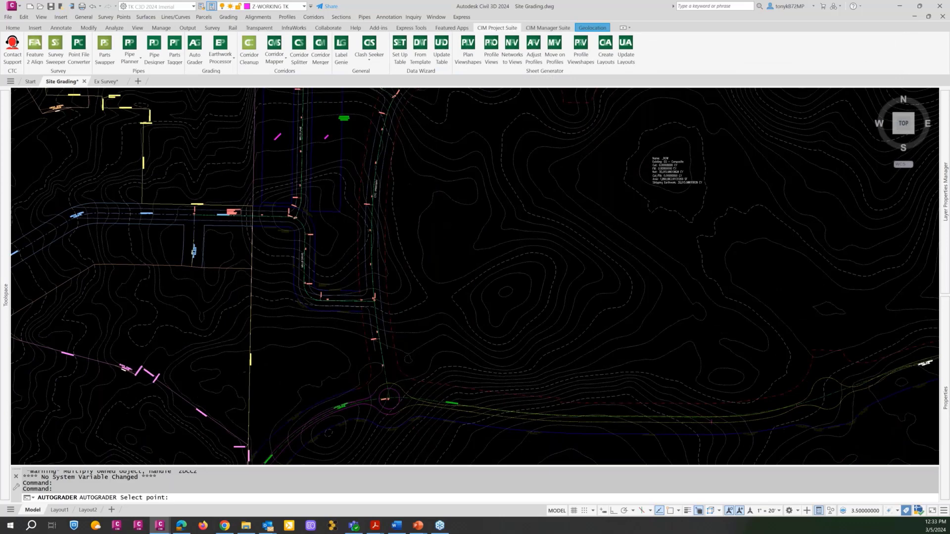
{"action": "scroll", "coordinate": [384, 356], "scroll_direction": "up", "scroll_amount": 3}
{"action": "scroll", "coordinate": [378, 341], "scroll_direction": "up", "scroll_amount": 2}
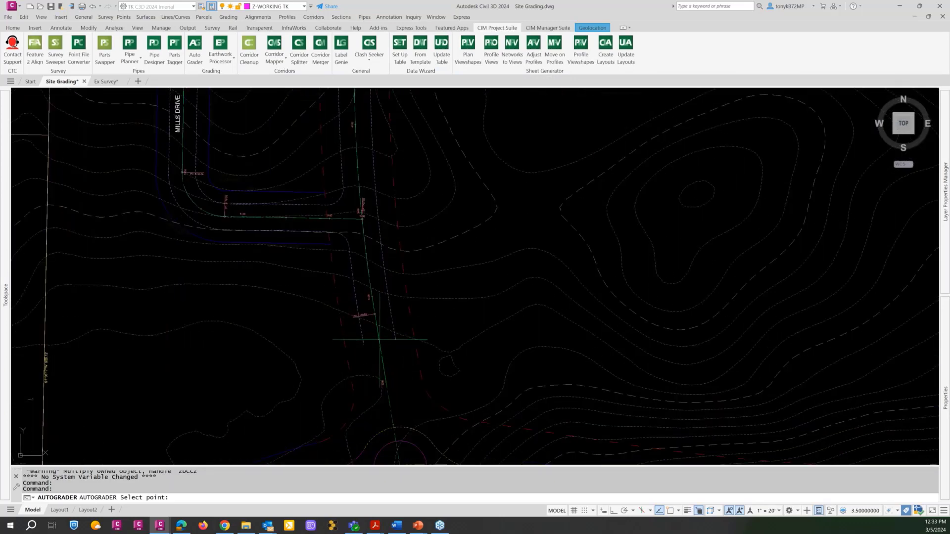
{"action": "type", "text": "in"}
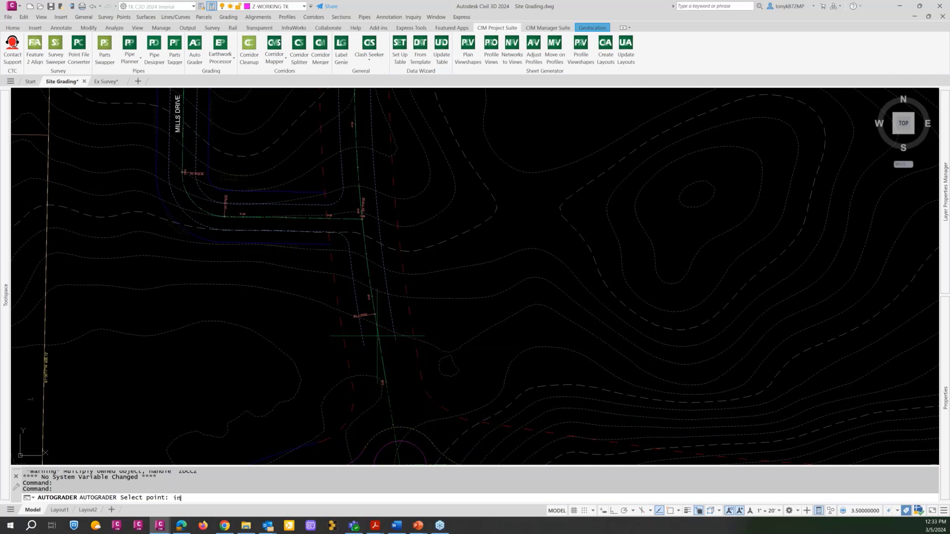
{"action": "type", "text": "t"}
{"action": "key", "text": "Return"}
{"action": "left_click", "coordinate": [378, 339]}
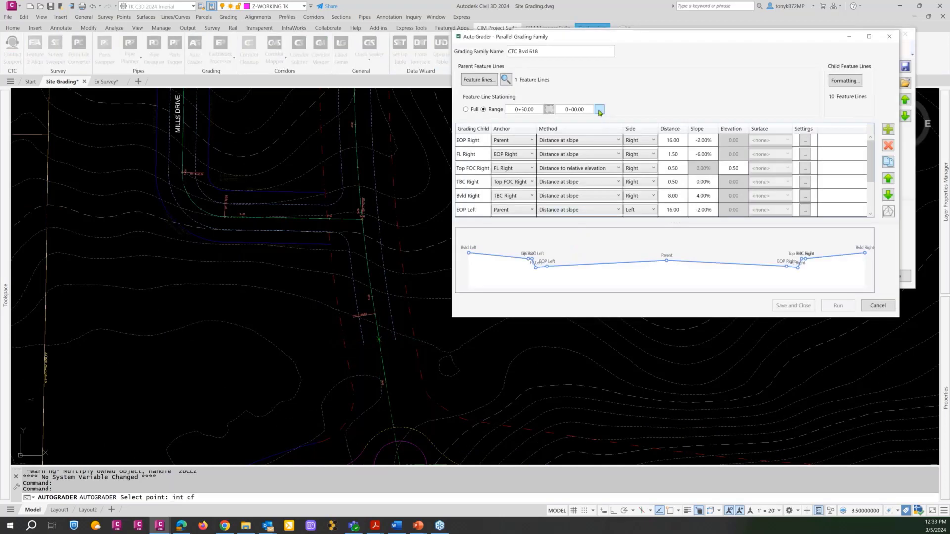
Pick the range's end point on the road's eastern stretch, adjust the end station to 1150, and save the grading family.
{"action": "left_click", "coordinate": [600, 109]}
{"action": "scroll", "coordinate": [555, 195], "scroll_direction": "down", "scroll_amount": 4}
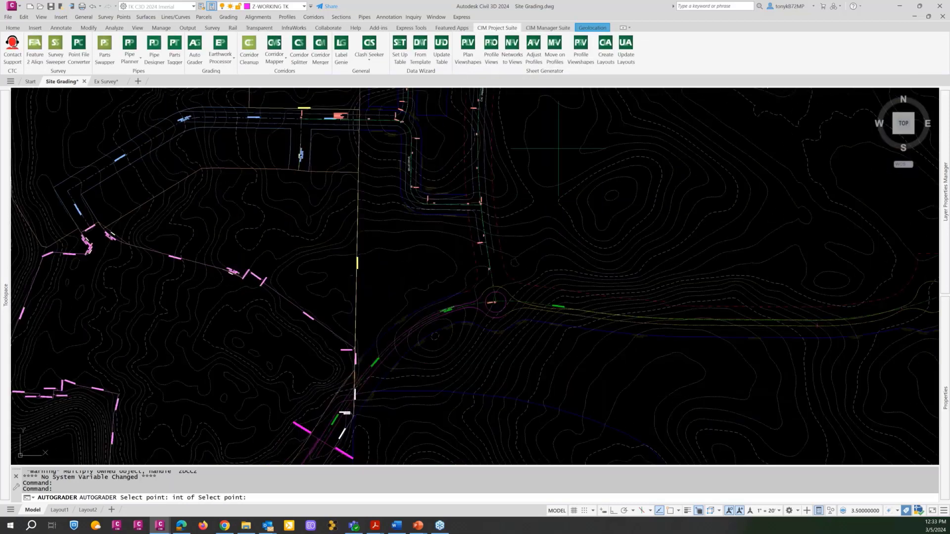
{"action": "mouse_move", "coordinate": [548, 161]}
{"action": "middle_mouse_down"}
{"action": "mouse_move", "coordinate": [392, 384]}
{"action": "mouse_move", "coordinate": [367, 404]}
{"action": "middle_mouse_up"}
{"action": "scroll", "coordinate": [419, 270], "scroll_direction": "up", "scroll_amount": 5}
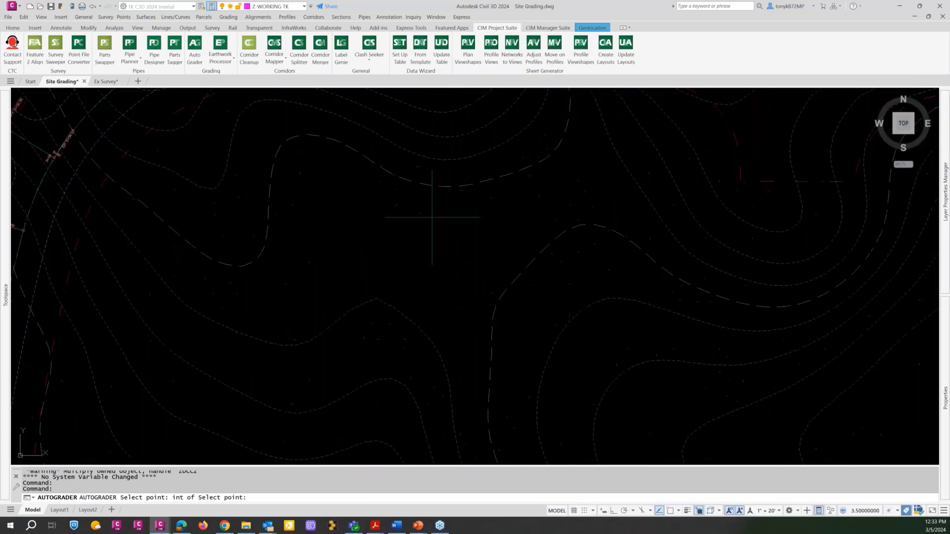
{"action": "scroll", "coordinate": [437, 207], "scroll_direction": "down", "scroll_amount": 3}
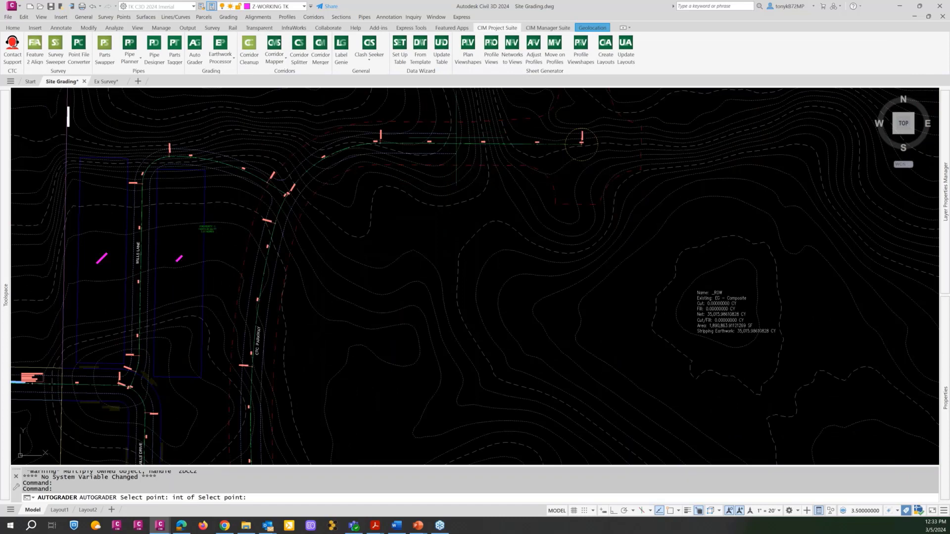
{"action": "left_click", "coordinate": [456, 134]}
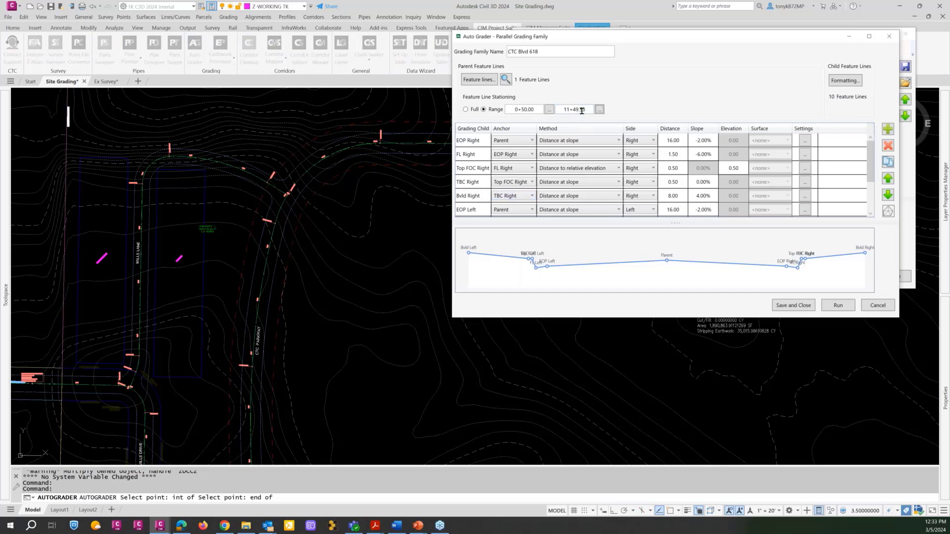
{"action": "left_click_drag", "start_coordinate": [592, 110], "coordinate": [556, 115]}
{"action": "type", "text": "1150"}
{"action": "left_click", "coordinate": [792, 304]}
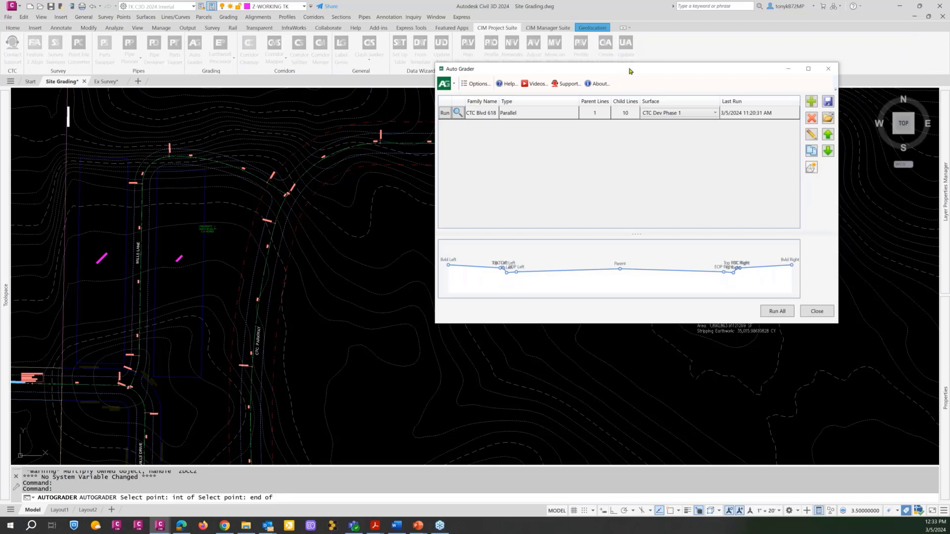
Run the CTC Blvd 618 grading family with the drawing area kept in view.
{"action": "mouse_move", "coordinate": [629, 71]}
{"action": "left_mouse_down"}
{"action": "mouse_move", "coordinate": [661, 72]}
{"action": "mouse_move", "coordinate": [742, 39]}
{"action": "left_mouse_up"}
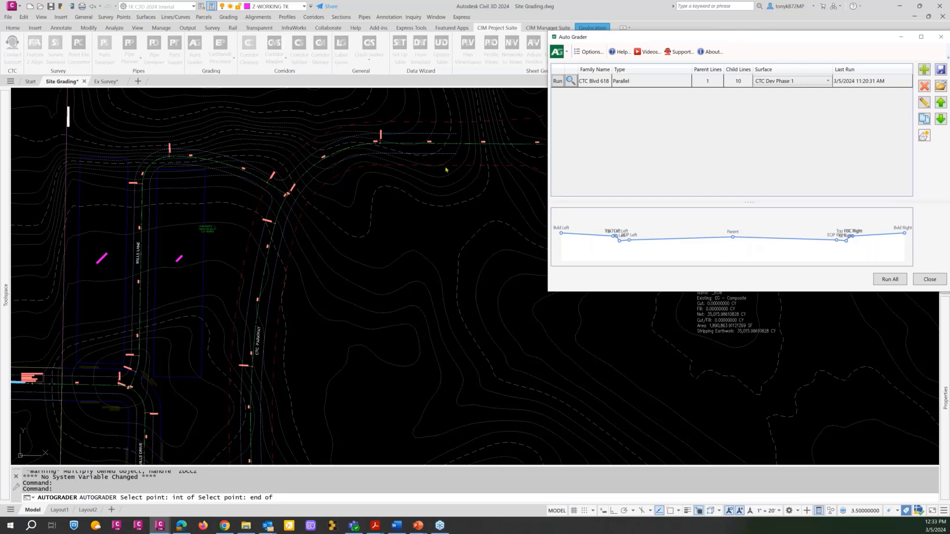
{"action": "left_click", "coordinate": [561, 82]}
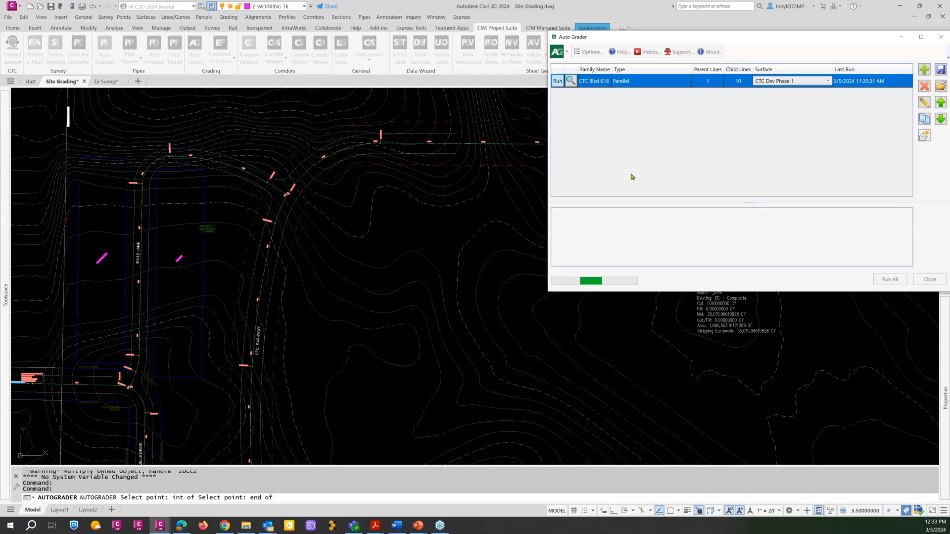
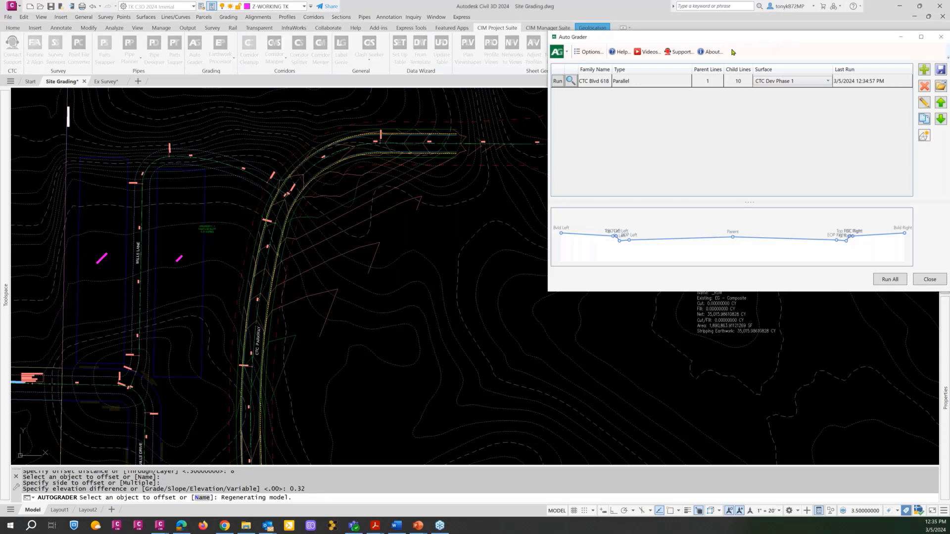
Close the Auto Grader window and check the graded road in plan along its length.
{"action": "left_click_drag", "start_coordinate": [768, 41], "coordinate": [705, 69]}
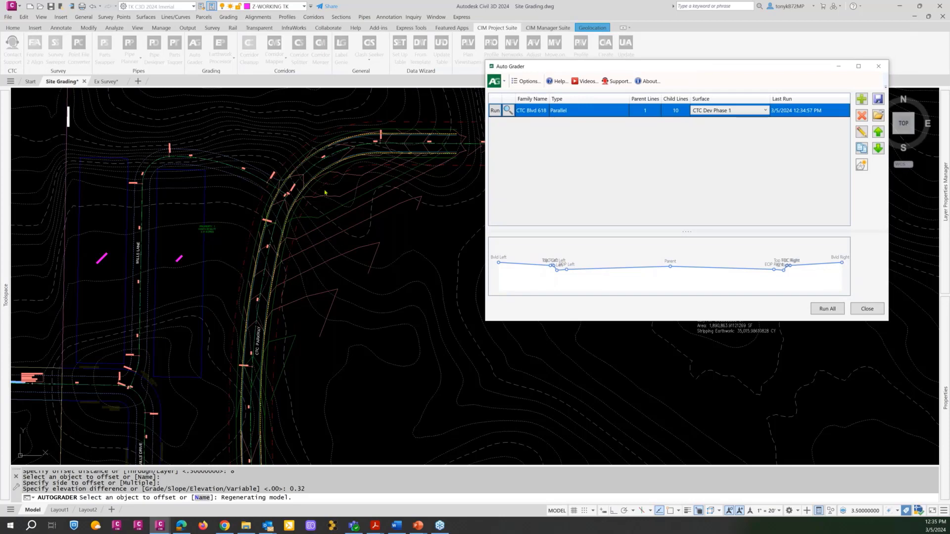
{"action": "left_click", "coordinate": [867, 310]}
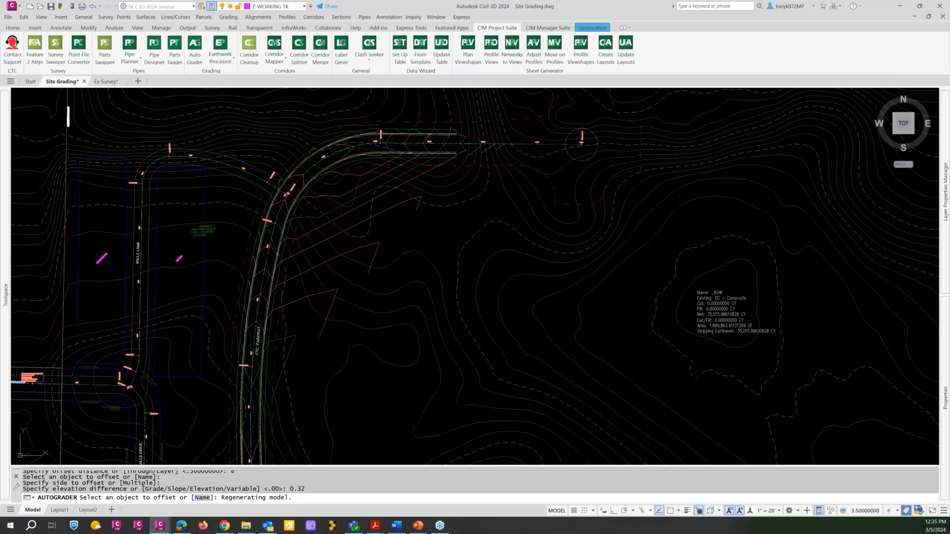
{"action": "scroll", "coordinate": [305, 240], "scroll_direction": "down", "scroll_amount": 3}
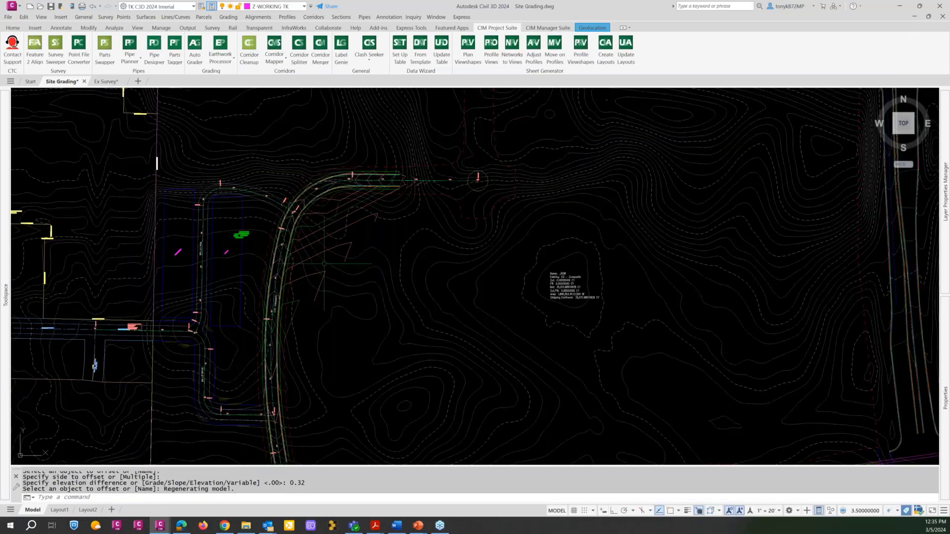
{"action": "middle_click_drag", "start_coordinate": [309, 268], "coordinate": [261, 171]}
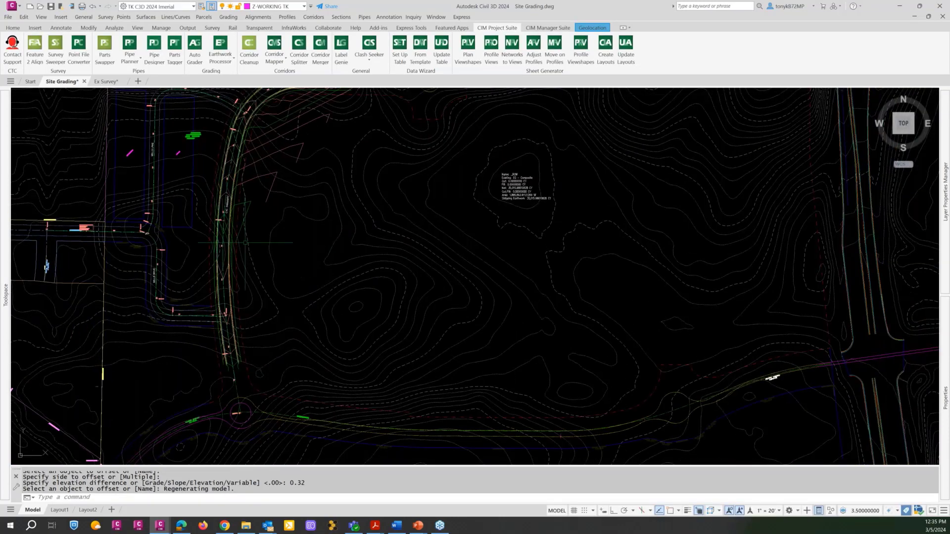
{"action": "scroll", "coordinate": [237, 287], "scroll_direction": "down", "scroll_amount": 4}
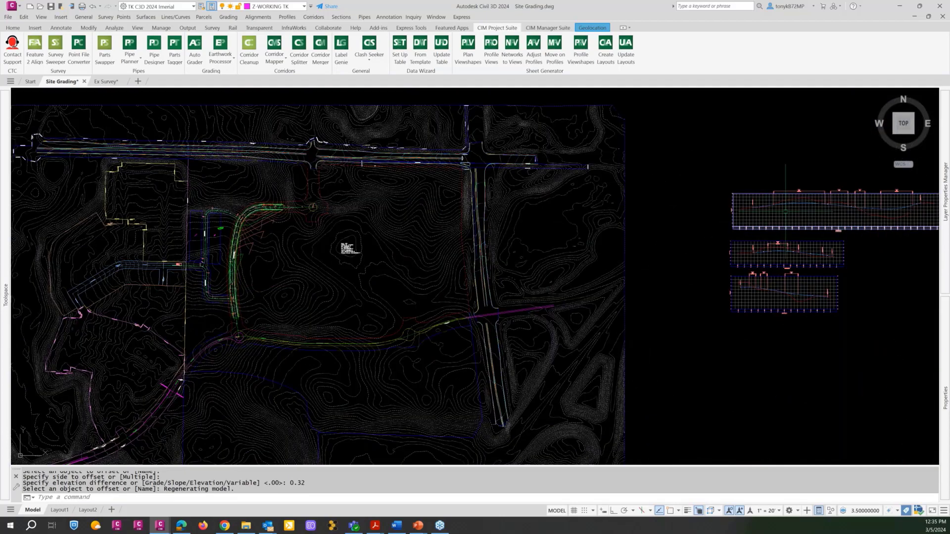
Examine the road's existing and proposed profiles in the profile views east of the site plan, and return to CTC Parkway in plan.
{"action": "scroll", "coordinate": [787, 205], "scroll_direction": "up", "scroll_amount": 4}
{"action": "scroll", "coordinate": [778, 210], "scroll_direction": "down", "scroll_amount": 4}
{"action": "scroll", "coordinate": [778, 209], "scroll_direction": "down", "scroll_amount": 3}
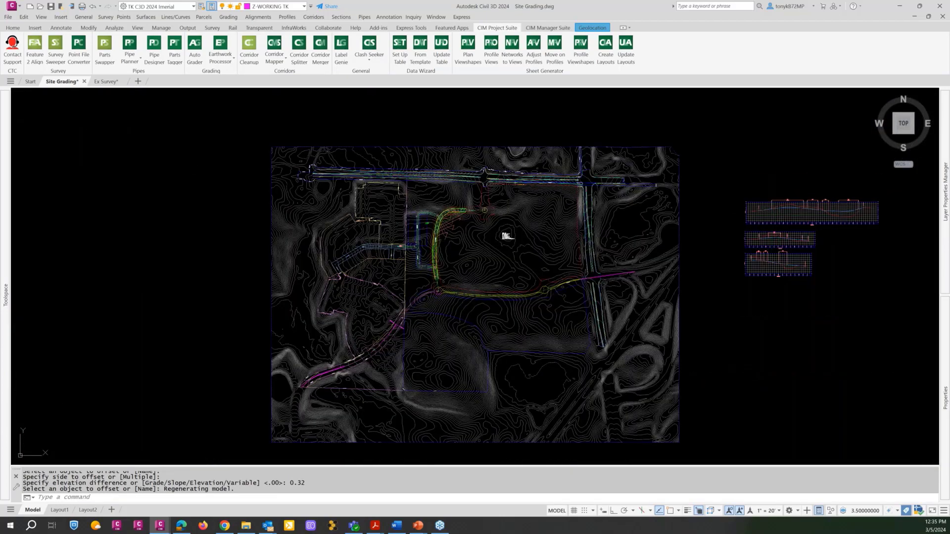
{"action": "middle_click_drag", "start_coordinate": [779, 210], "coordinate": [535, 230]}
{"action": "scroll", "coordinate": [534, 230], "scroll_direction": "up", "scroll_amount": 8}
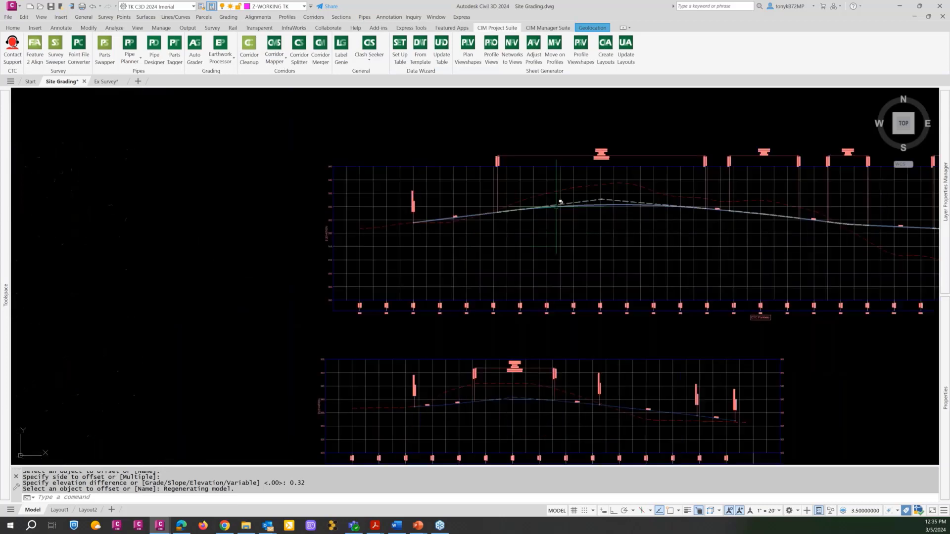
{"action": "scroll", "coordinate": [555, 218], "scroll_direction": "down", "scroll_amount": 2}
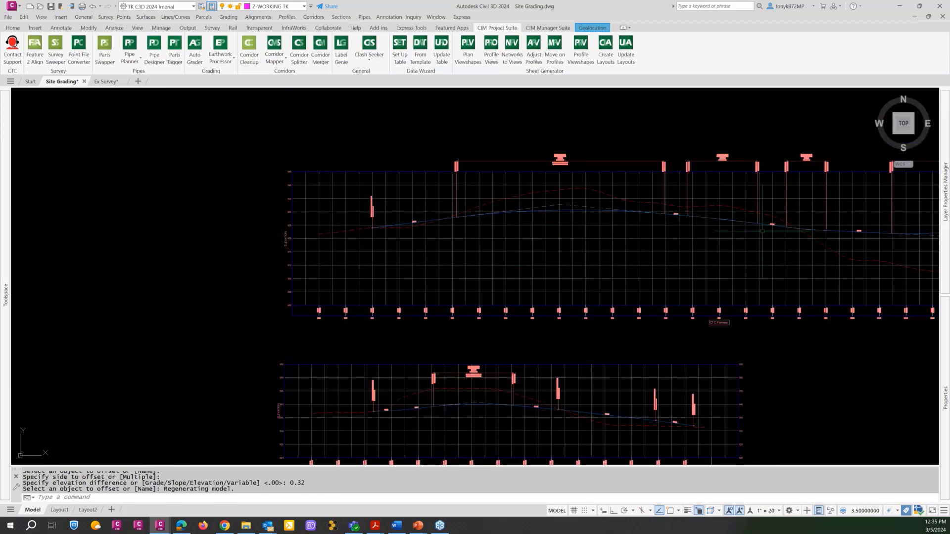
{"action": "scroll", "coordinate": [669, 210], "scroll_direction": "up", "scroll_amount": 6}
{"action": "scroll", "coordinate": [669, 211], "scroll_direction": "down", "scroll_amount": 6}
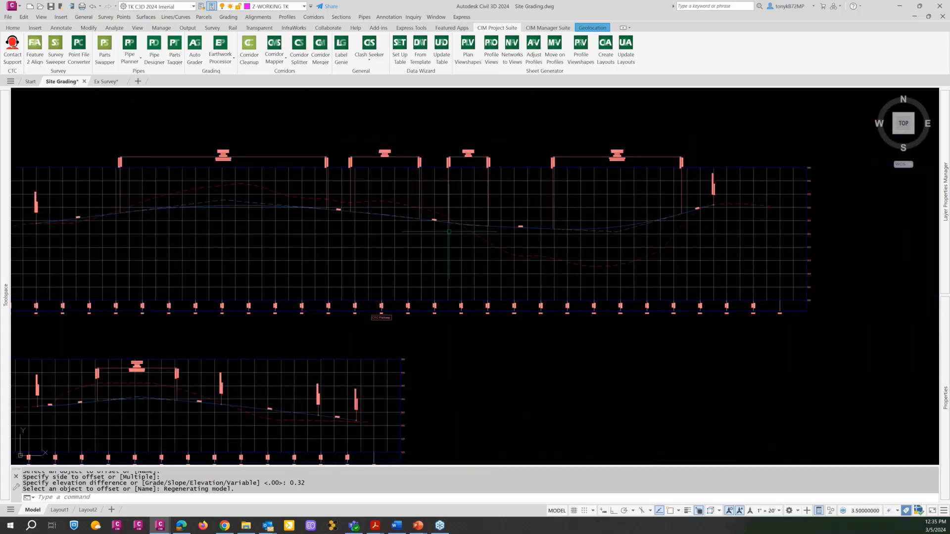
{"action": "scroll", "coordinate": [507, 234], "scroll_direction": "up", "scroll_amount": 5}
{"action": "scroll", "coordinate": [508, 234], "scroll_direction": "down", "scroll_amount": 5}
{"action": "scroll", "coordinate": [507, 234], "scroll_direction": "down", "scroll_amount": 4}
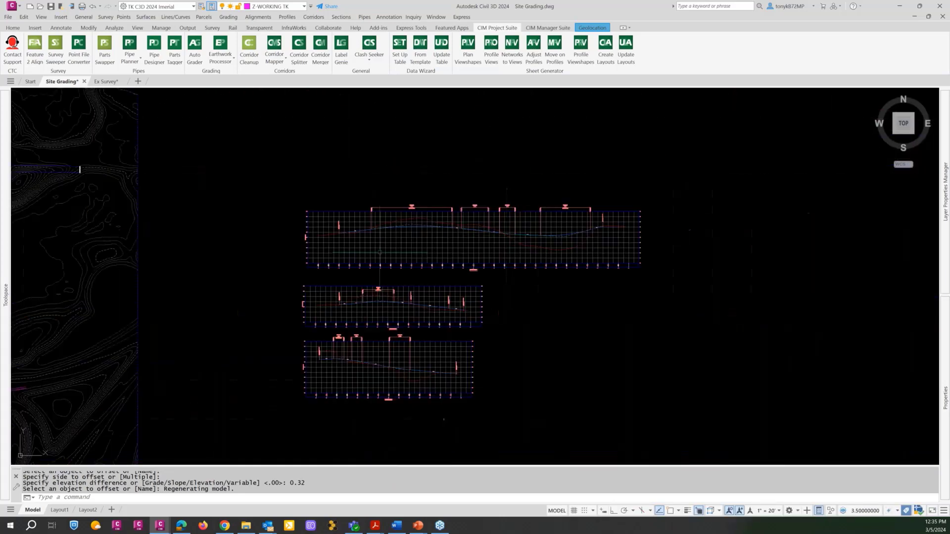
{"action": "middle_click_drag", "start_coordinate": [377, 244], "coordinate": [625, 218]}
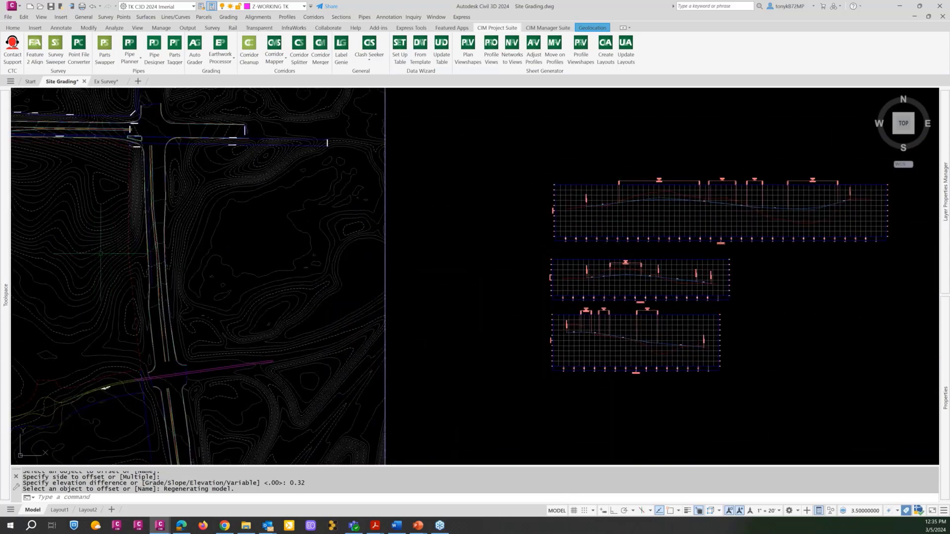
{"action": "mouse_move", "coordinate": [117, 253]}
{"action": "middle_mouse_down"}
{"action": "mouse_move", "coordinate": [332, 212]}
{"action": "mouse_move", "coordinate": [477, 209]}
{"action": "middle_mouse_up"}
{"action": "middle_click_drag", "start_coordinate": [196, 204], "coordinate": [272, 194]}
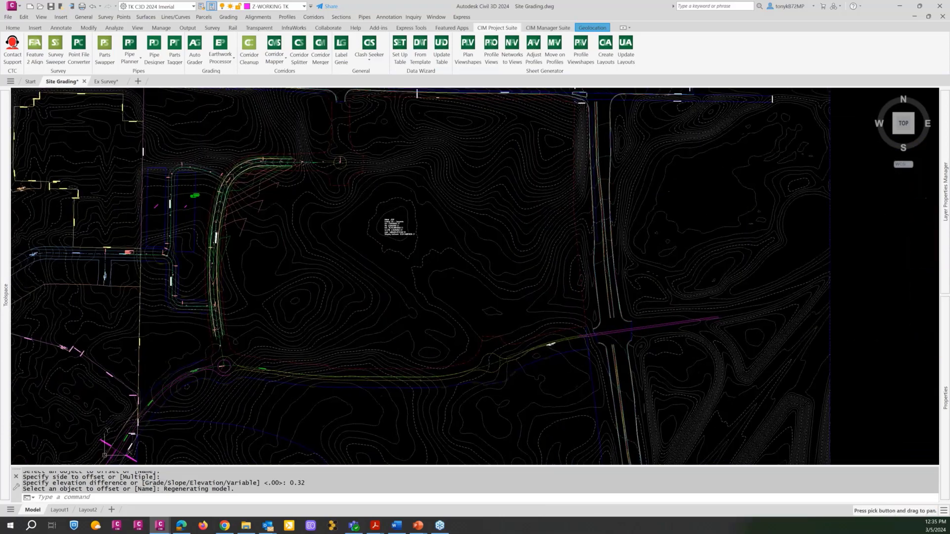
{"action": "scroll", "coordinate": [193, 187], "scroll_direction": "up", "scroll_amount": 4}
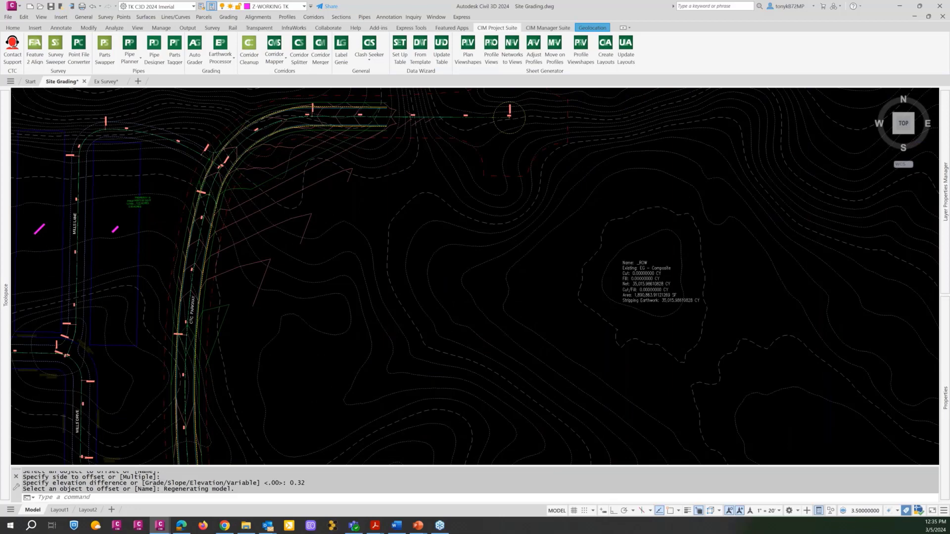
{"action": "scroll", "coordinate": [213, 184], "scroll_direction": "up", "scroll_amount": 2}
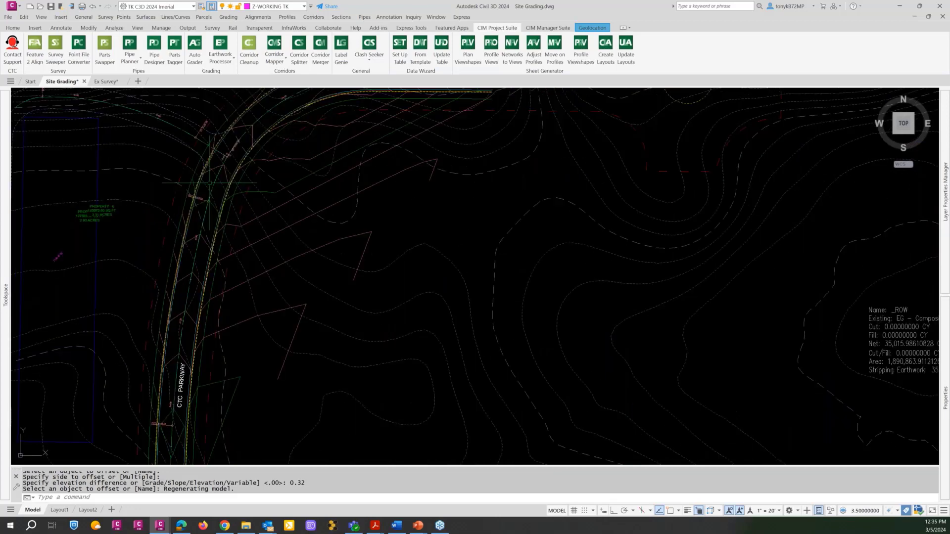
{"action": "left_click", "coordinate": [11, 29]}
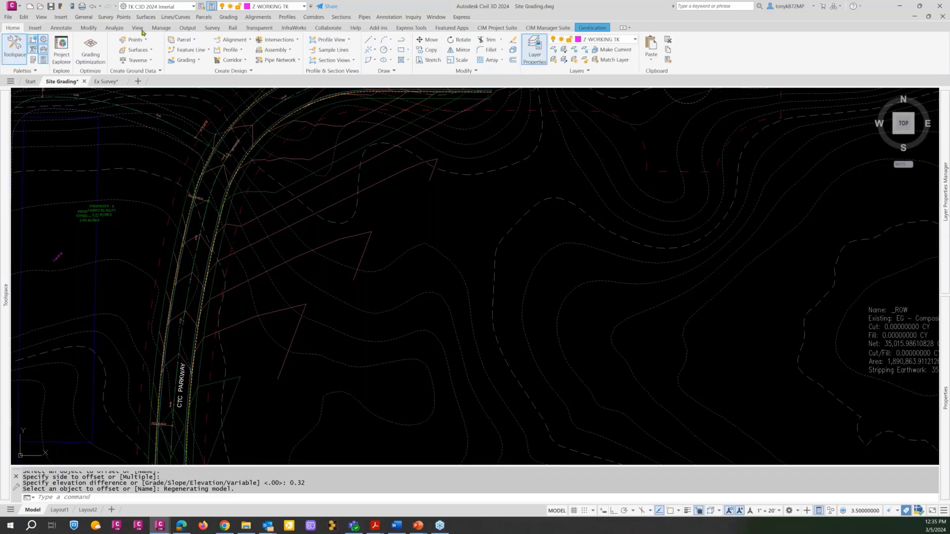
{"action": "left_click", "coordinate": [207, 51]}
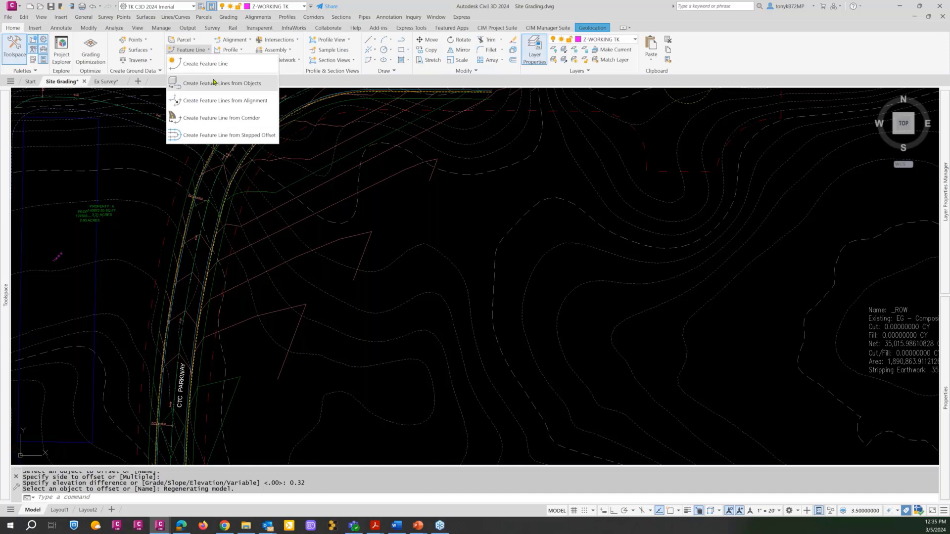
{"action": "left_click", "coordinate": [225, 102]}
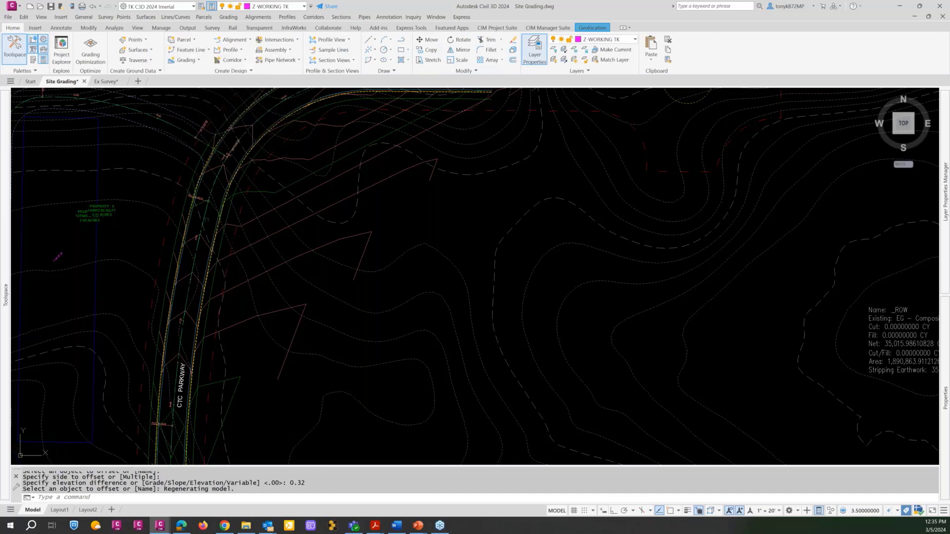
{"action": "left_click", "coordinate": [209, 208]}
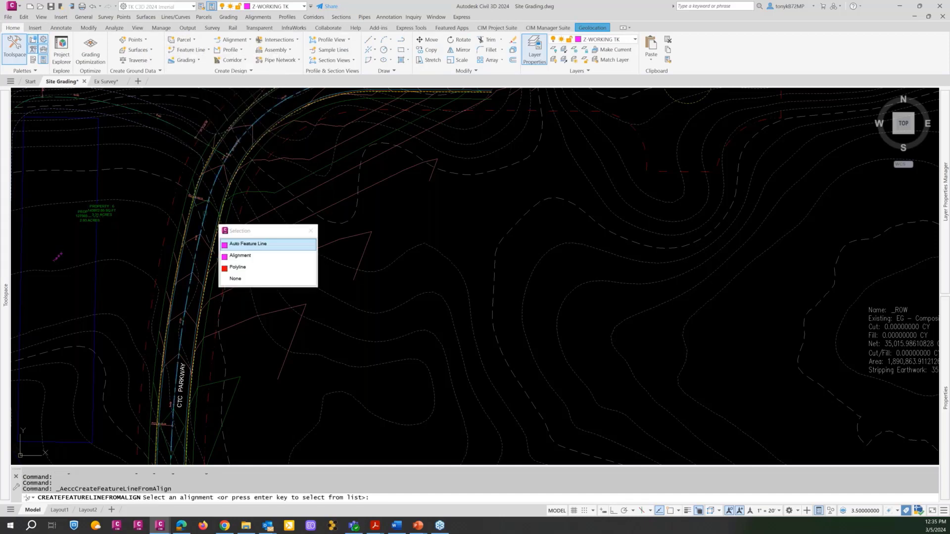
{"action": "left_click", "coordinate": [245, 257]}
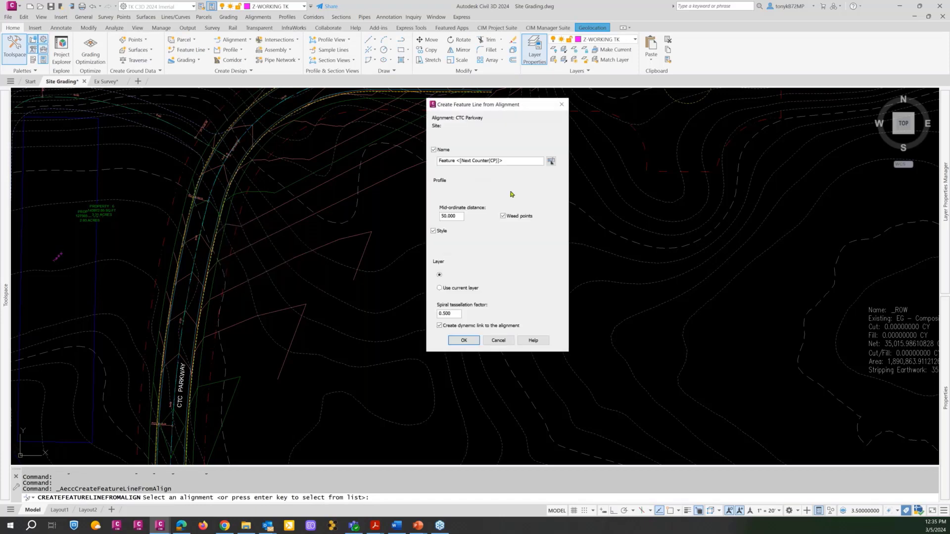
{"action": "left_click", "coordinate": [560, 106]}
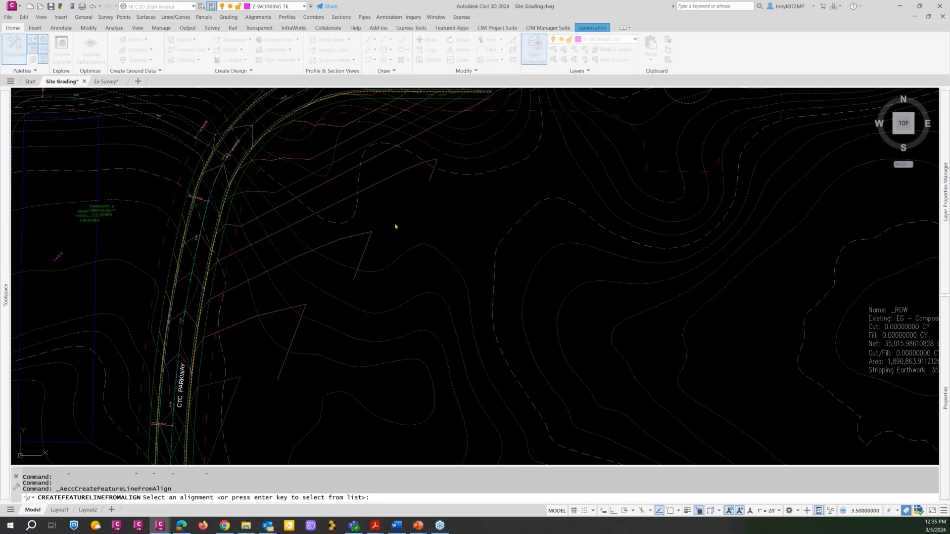
{"action": "key", "text": "Escape"}
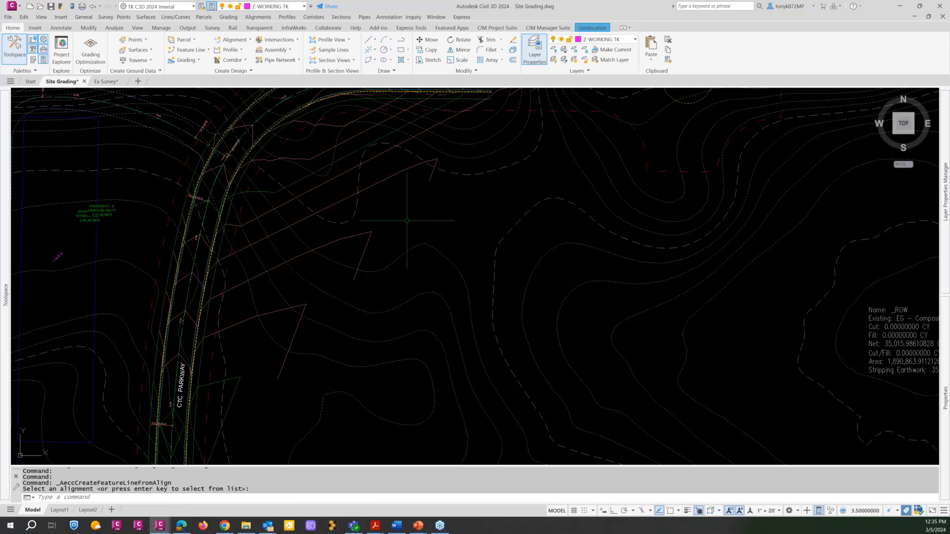
Inspect the style and layer of the outermost and curb lip child feature lines on CTC Parkway's west side, and clear the selection.
{"action": "scroll", "coordinate": [406, 220], "scroll_direction": "down", "scroll_amount": 5}
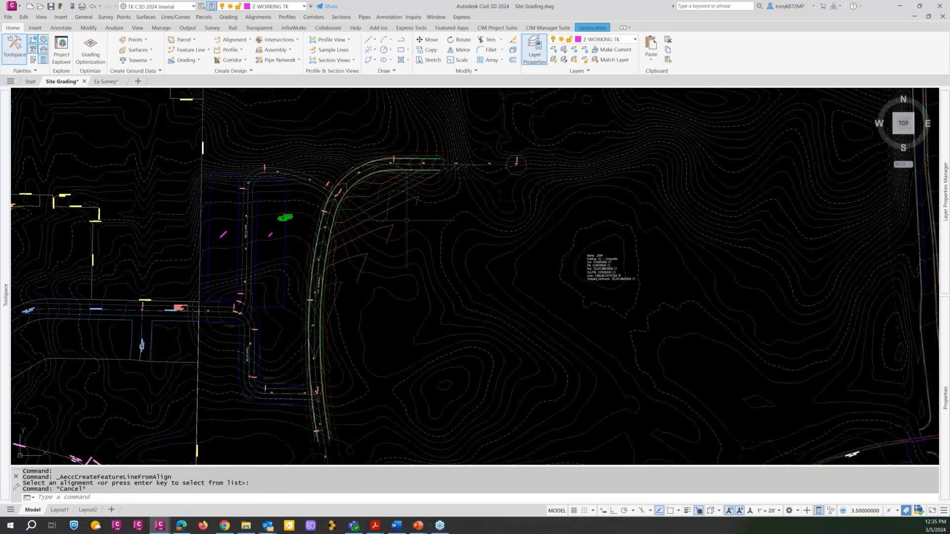
{"action": "middle_click_drag", "start_coordinate": [406, 221], "coordinate": [512, 189]}
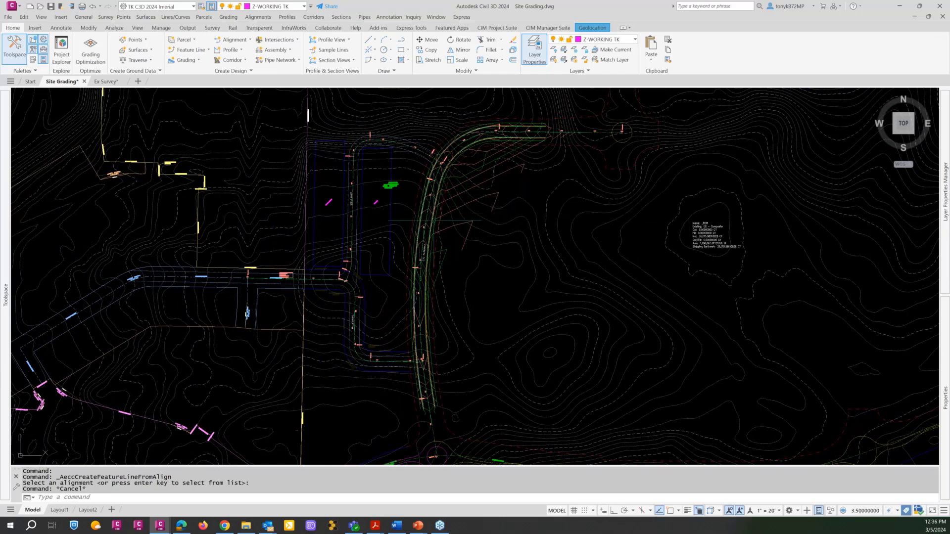
{"action": "scroll", "coordinate": [458, 218], "scroll_direction": "up", "scroll_amount": 5}
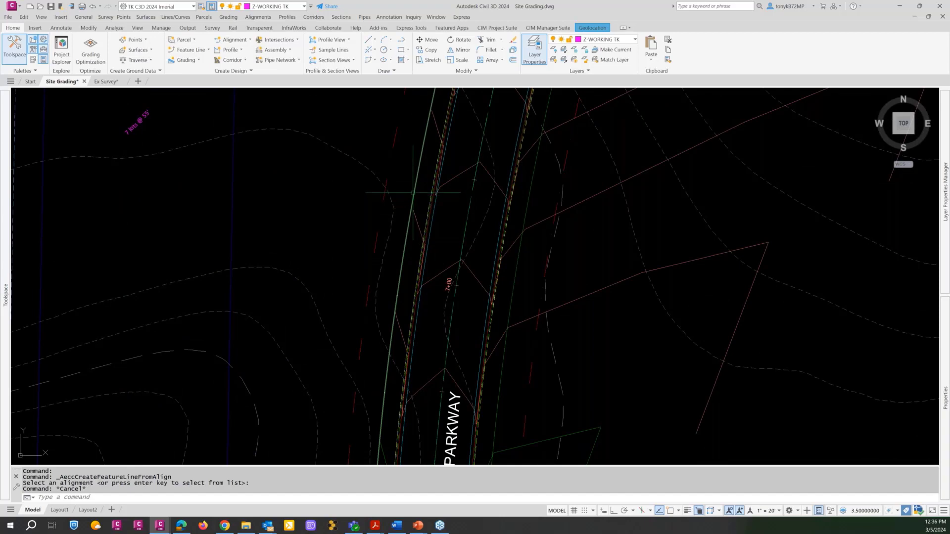
{"action": "left_click", "coordinate": [413, 192]}
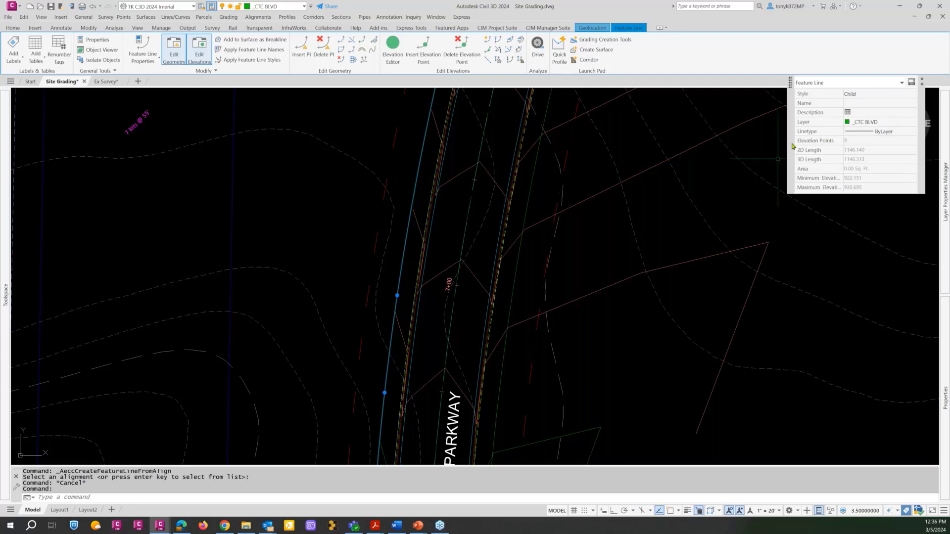
{"action": "key", "text": "Escape"}
{"action": "scroll", "coordinate": [427, 226], "scroll_direction": "up", "scroll_amount": 3}
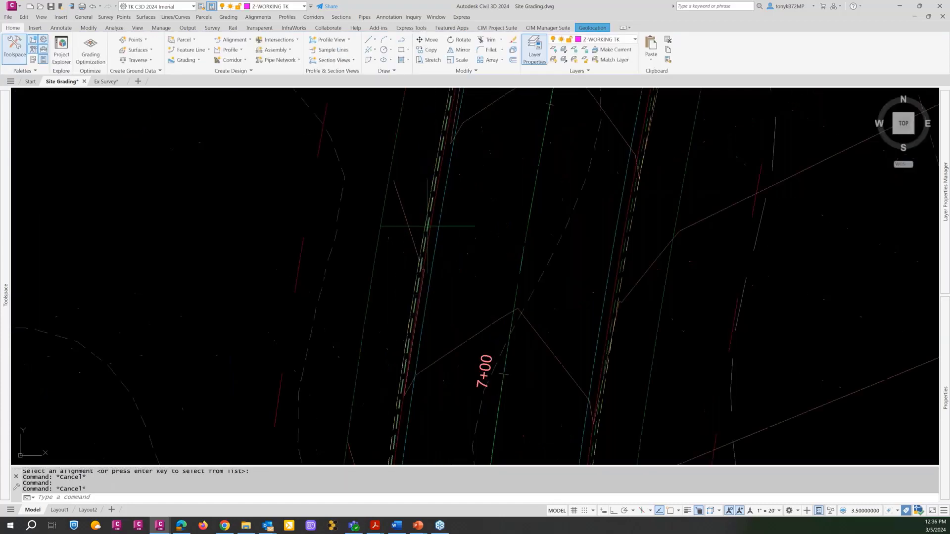
{"action": "scroll", "coordinate": [427, 226], "scroll_direction": "up", "scroll_amount": 4}
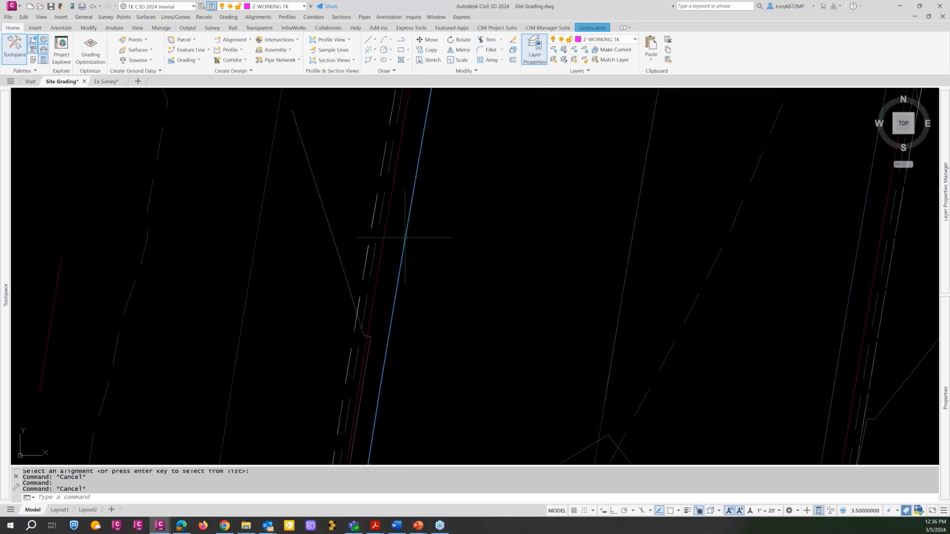
{"action": "left_click", "coordinate": [405, 238]}
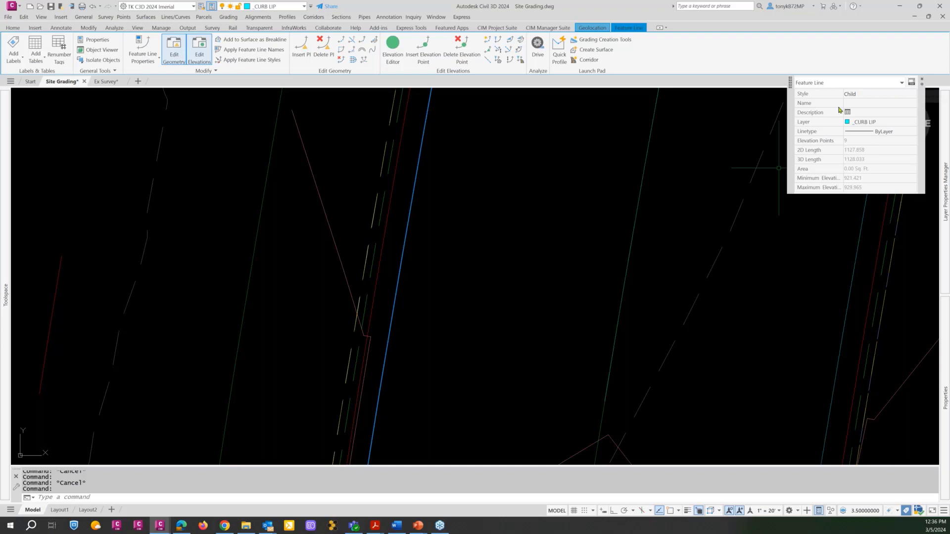
{"action": "scroll", "coordinate": [526, 214], "scroll_direction": "down", "scroll_amount": 3}
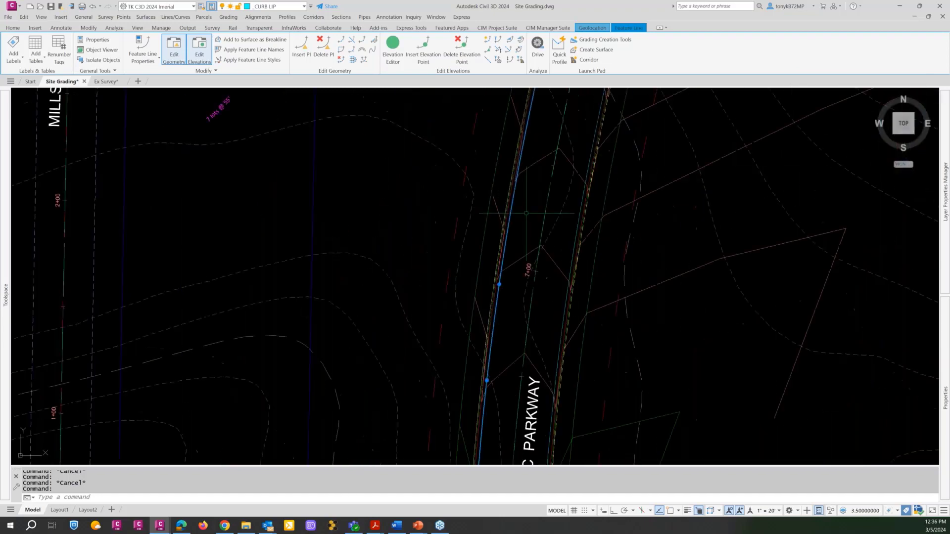
{"action": "scroll", "coordinate": [526, 213], "scroll_direction": "down", "scroll_amount": 3}
{"action": "key", "text": "Escape"}
{"action": "scroll", "coordinate": [524, 210], "scroll_direction": "down", "scroll_amount": 2}
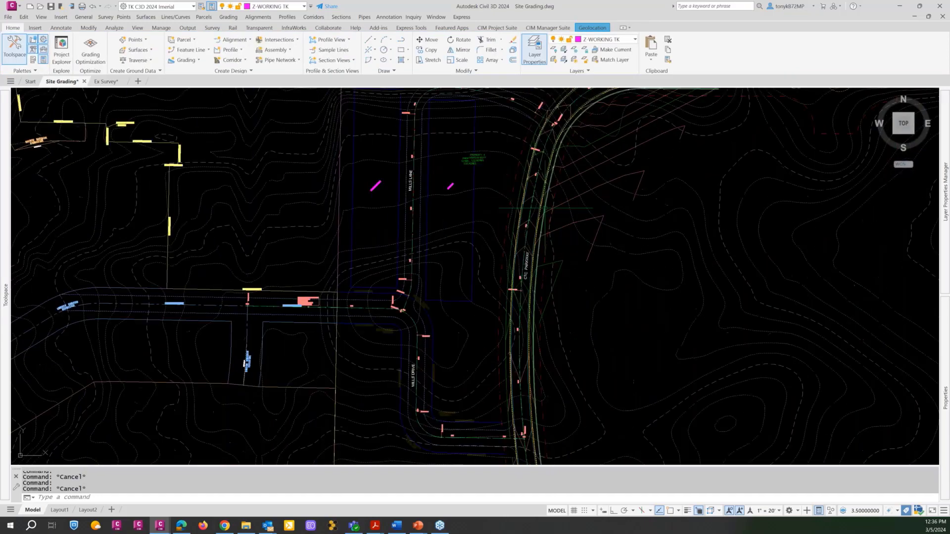
{"action": "middle_click_drag", "start_coordinate": [528, 210], "coordinate": [463, 253]}
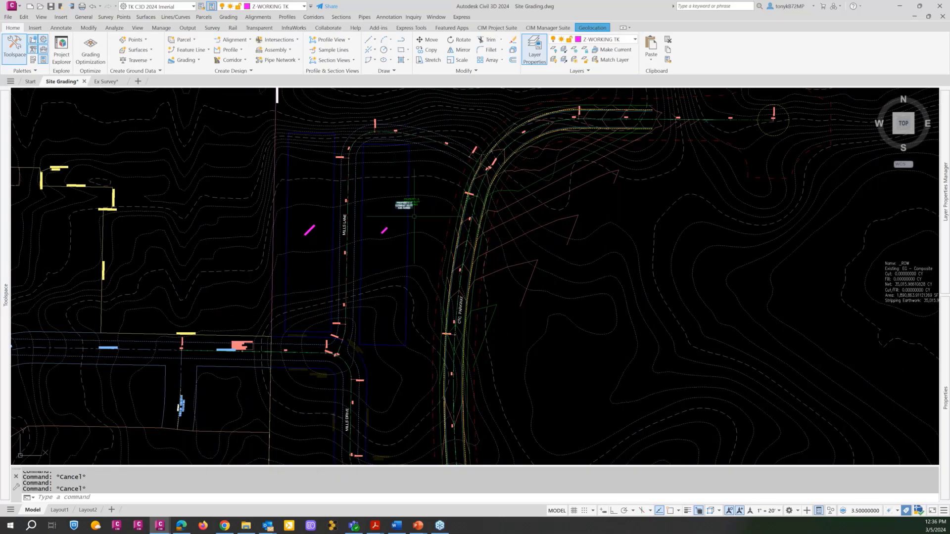
{"action": "scroll", "coordinate": [447, 208], "scroll_direction": "down", "scroll_amount": 2}
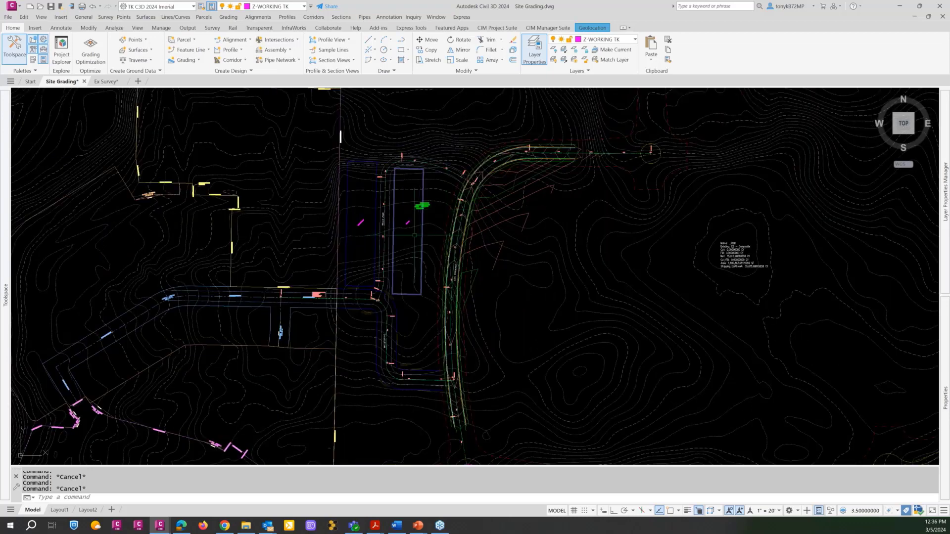
{"action": "scroll", "coordinate": [416, 233], "scroll_direction": "up", "scroll_amount": 4}
{"action": "scroll", "coordinate": [417, 234], "scroll_direction": "down", "scroll_amount": 3}
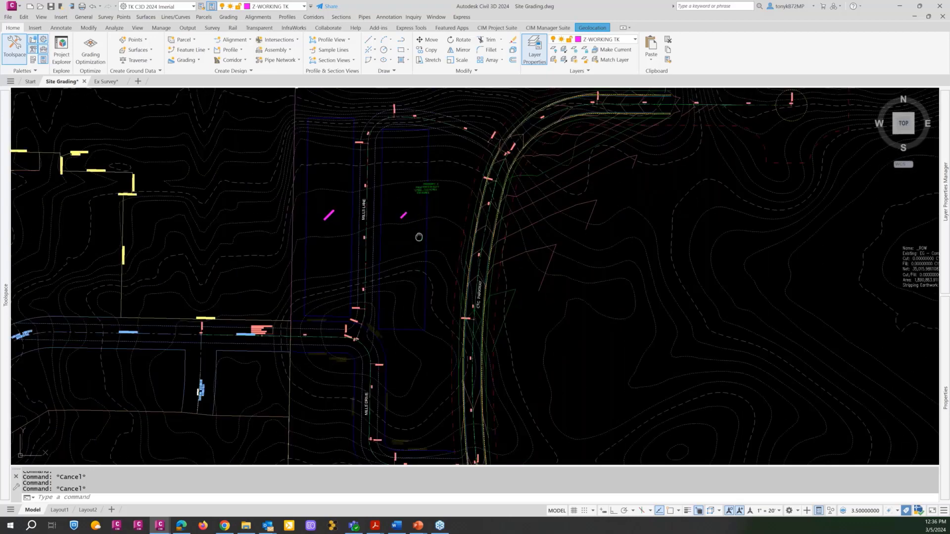
{"action": "scroll", "coordinate": [495, 212], "scroll_direction": "up", "scroll_amount": 1}
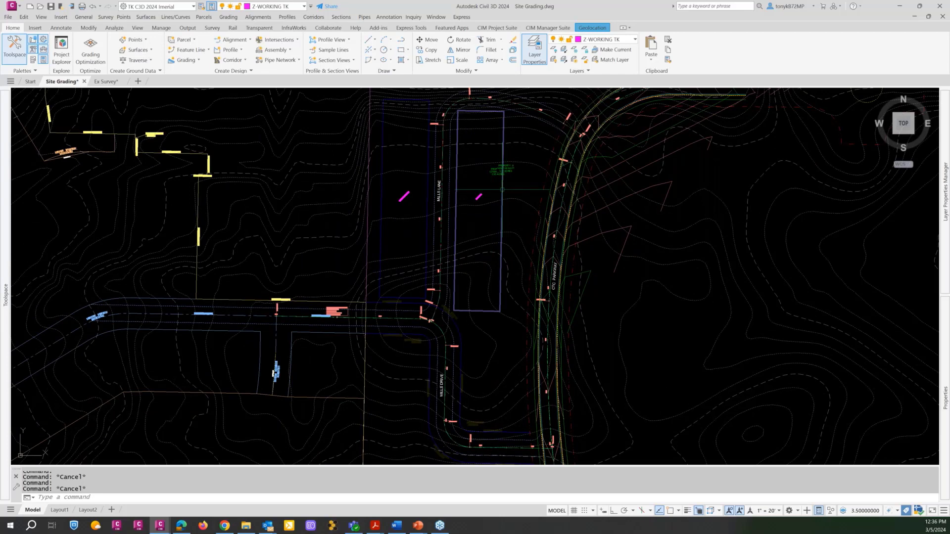
{"action": "mouse_move", "coordinate": [503, 189]}
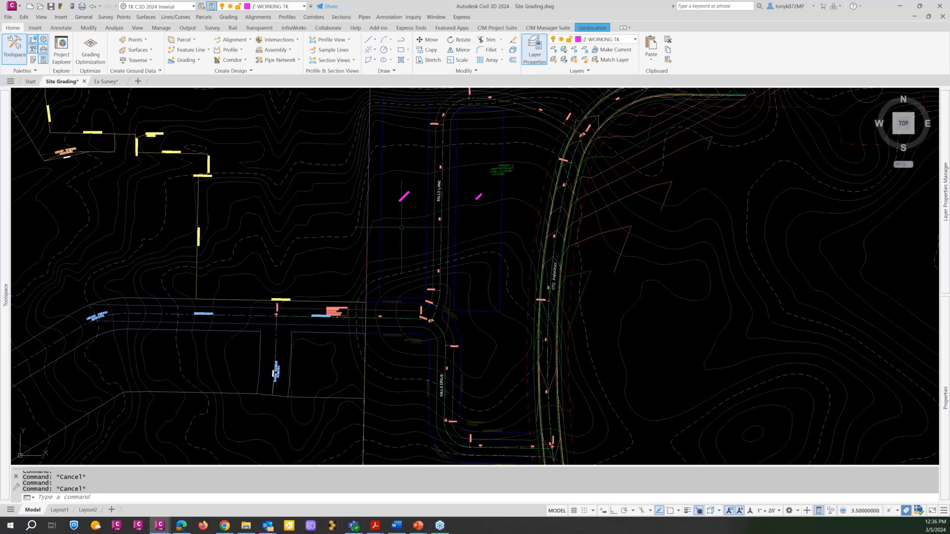
Examine the lot count and width notes on both sides of Mills Lane and the surrounding street layout.
{"action": "scroll", "coordinate": [470, 196], "scroll_direction": "up", "scroll_amount": 10}
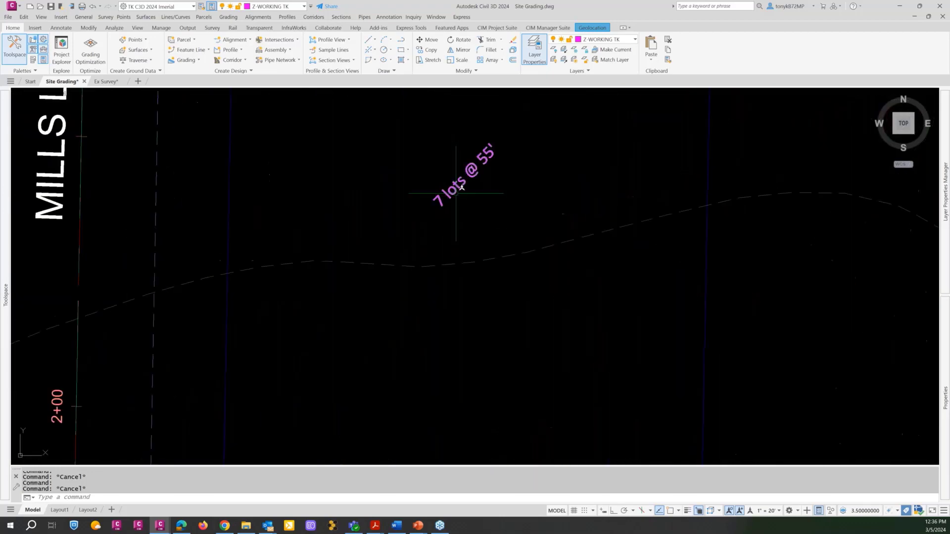
{"action": "scroll", "coordinate": [462, 187], "scroll_direction": "down", "scroll_amount": 3}
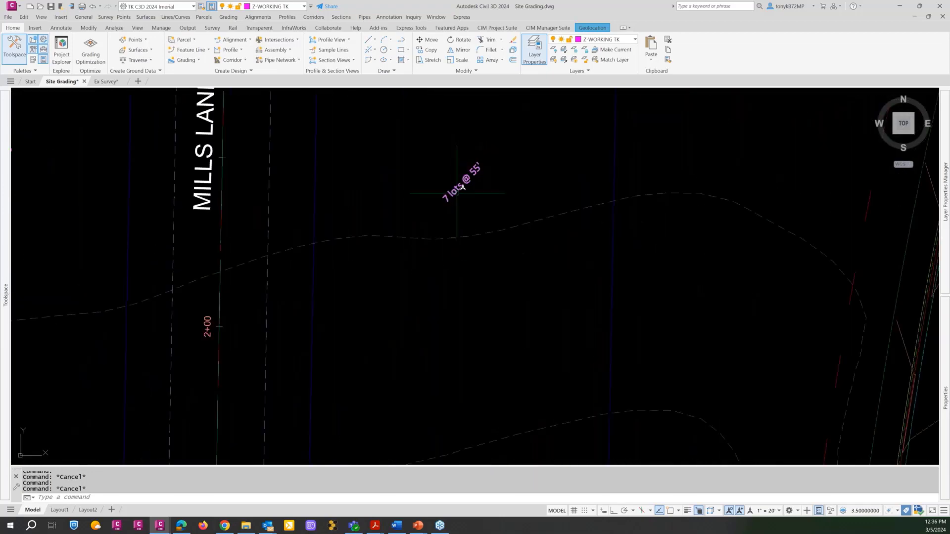
{"action": "scroll", "coordinate": [457, 193], "scroll_direction": "down", "scroll_amount": 5}
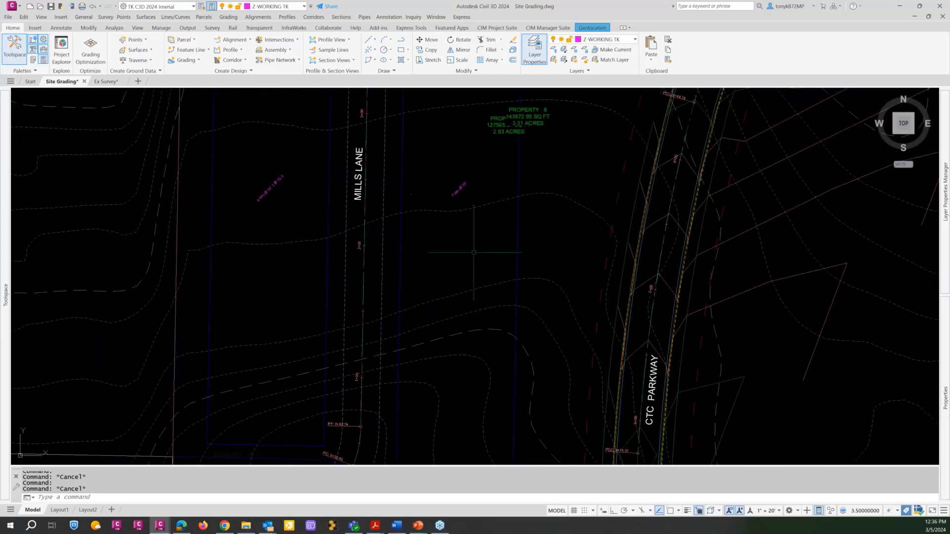
{"action": "scroll", "coordinate": [270, 195], "scroll_direction": "up", "scroll_amount": 5}
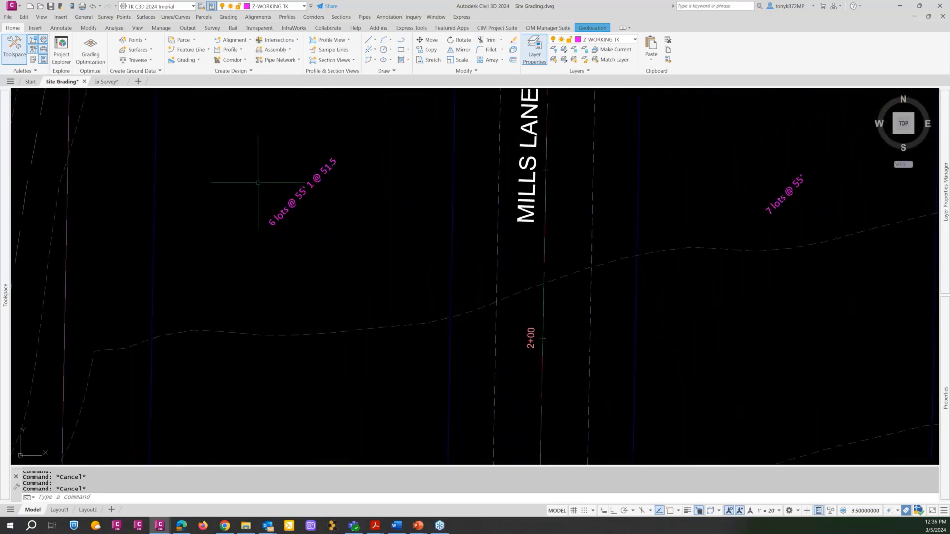
{"action": "scroll", "coordinate": [258, 182], "scroll_direction": "down", "scroll_amount": 3}
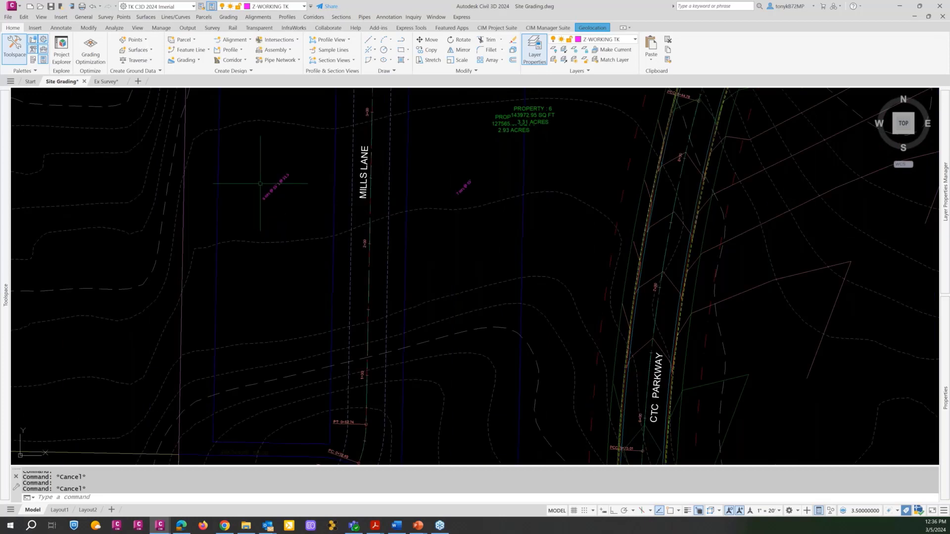
{"action": "scroll", "coordinate": [262, 181], "scroll_direction": "up", "scroll_amount": 4}
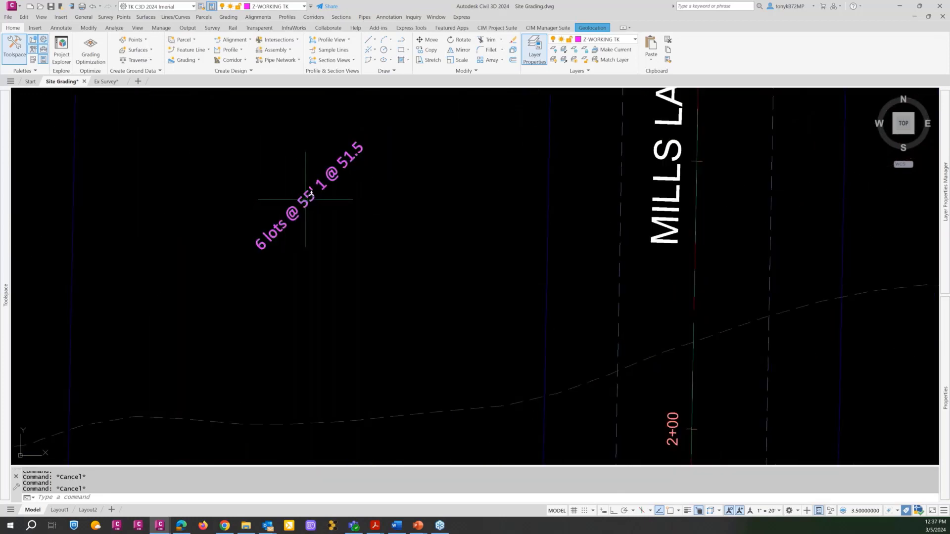
{"action": "scroll", "coordinate": [305, 200], "scroll_direction": "down", "scroll_amount": 7}
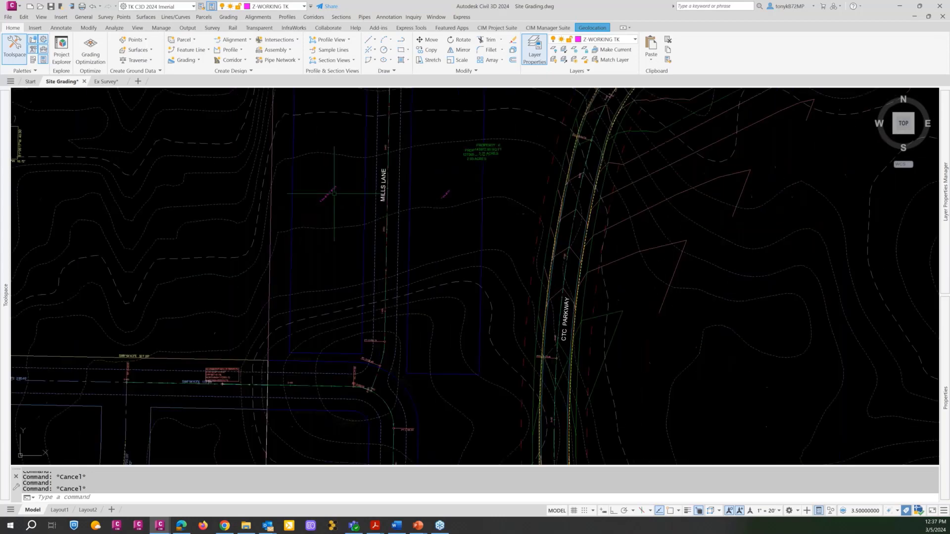
{"action": "scroll", "coordinate": [335, 194], "scroll_direction": "down", "scroll_amount": 2}
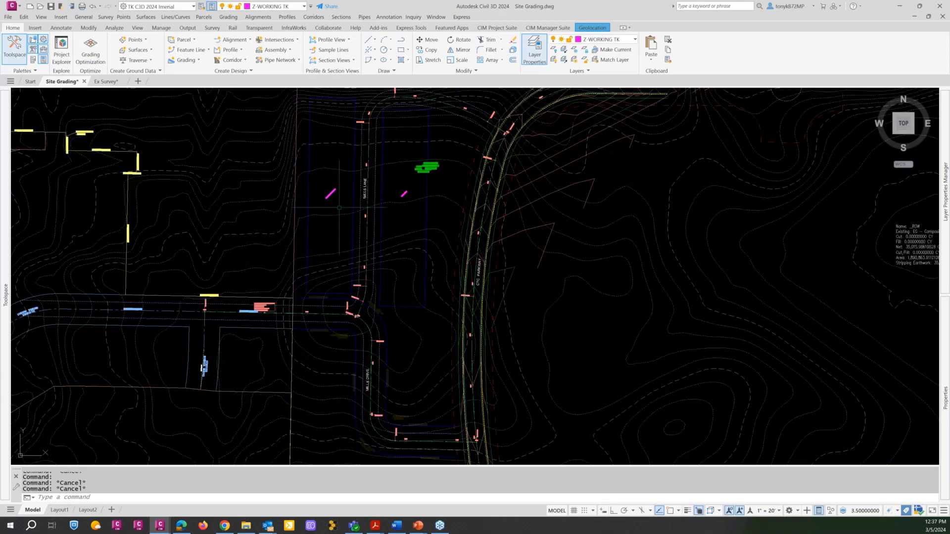
{"action": "middle_click_drag", "start_coordinate": [340, 208], "coordinate": [354, 219]}
{"action": "scroll", "coordinate": [354, 219], "scroll_direction": "down", "scroll_amount": 2}
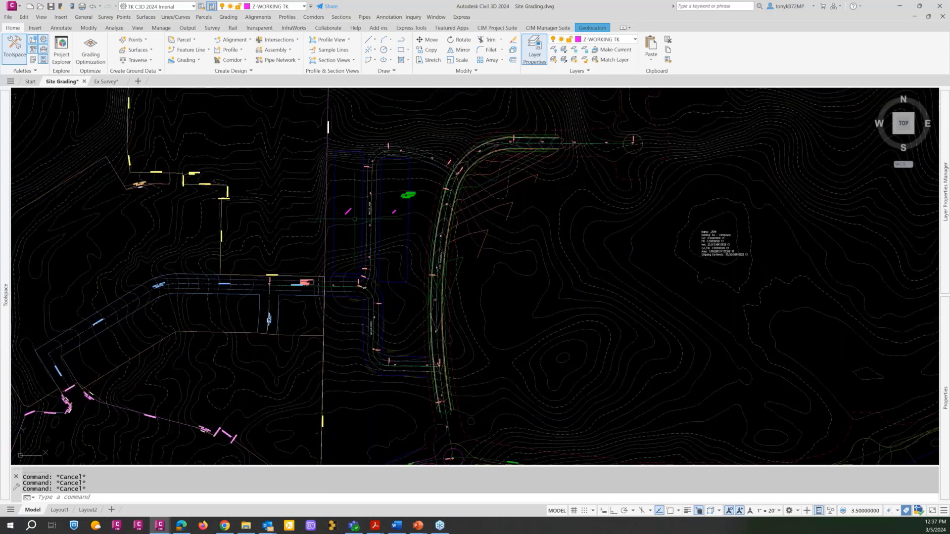
{"action": "scroll", "coordinate": [354, 219], "scroll_direction": "up", "scroll_amount": 2}
{"action": "scroll", "coordinate": [354, 219], "scroll_direction": "down", "scroll_amount": 2}
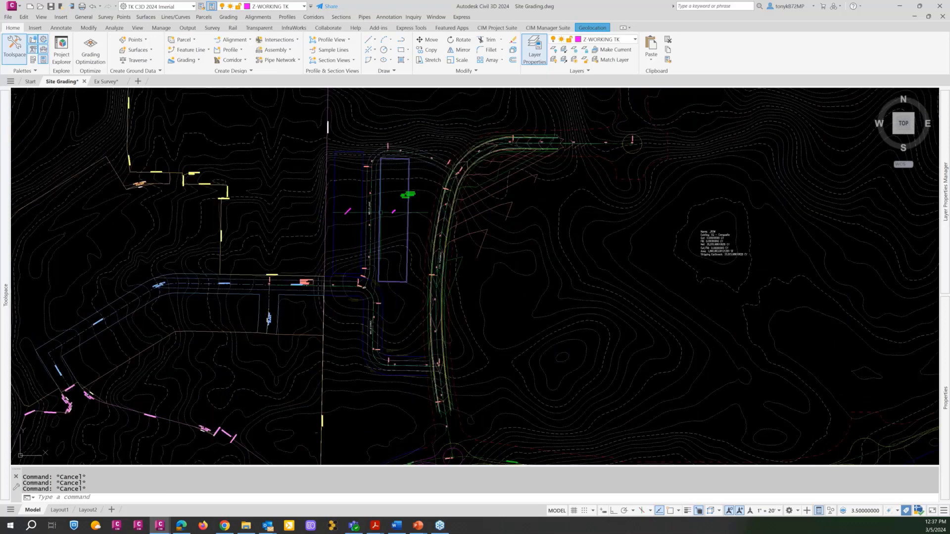
{"action": "middle_click_drag", "start_coordinate": [390, 206], "coordinate": [426, 198]}
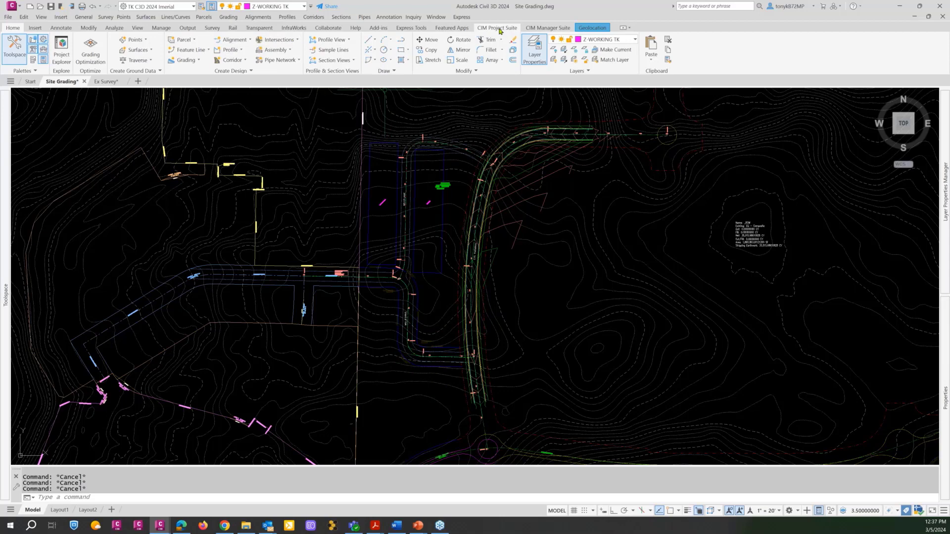
Open Auto Grader with the Mills Lane and Mills Drive area kept in view.
{"action": "left_click", "coordinate": [498, 28]}
{"action": "scroll", "coordinate": [475, 251], "scroll_direction": "up", "scroll_amount": 4}
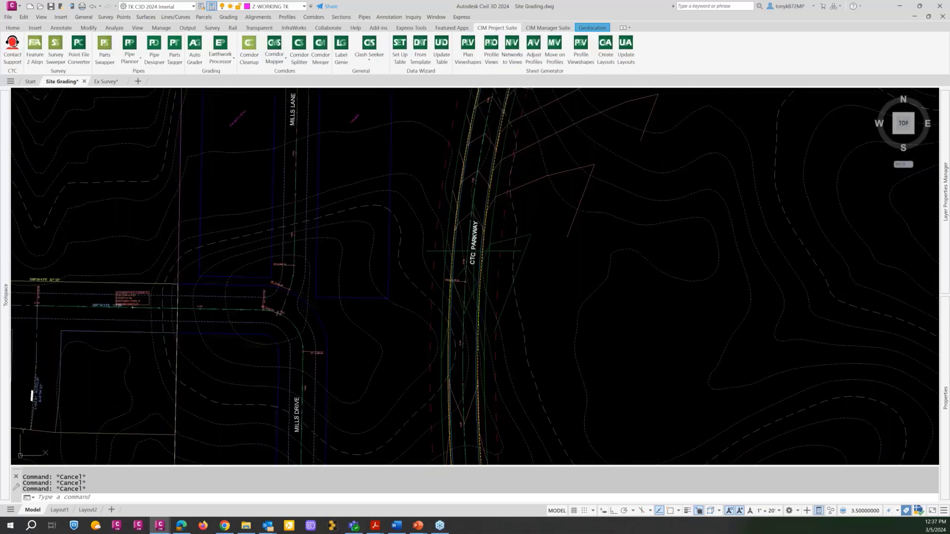
{"action": "scroll", "coordinate": [350, 281], "scroll_direction": "down", "scroll_amount": 3}
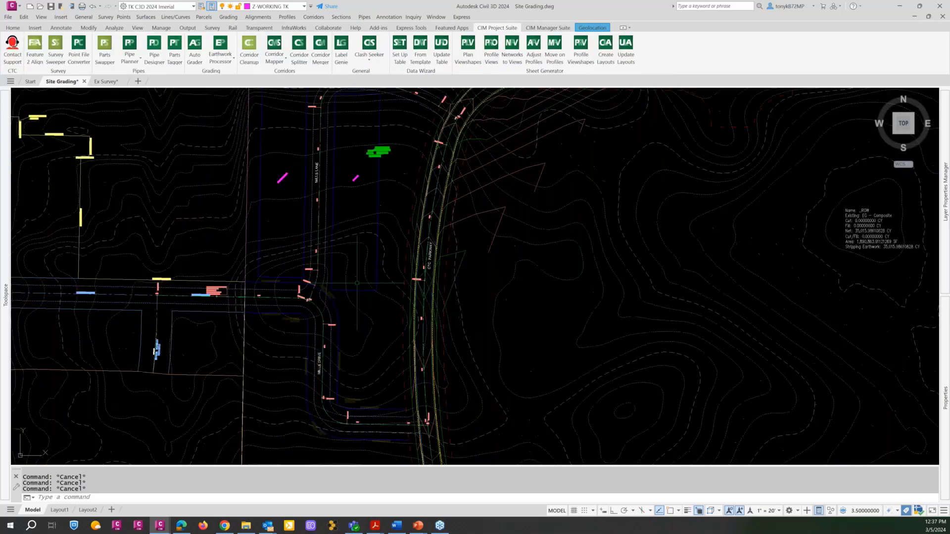
{"action": "middle_click_drag", "start_coordinate": [346, 247], "coordinate": [370, 164]}
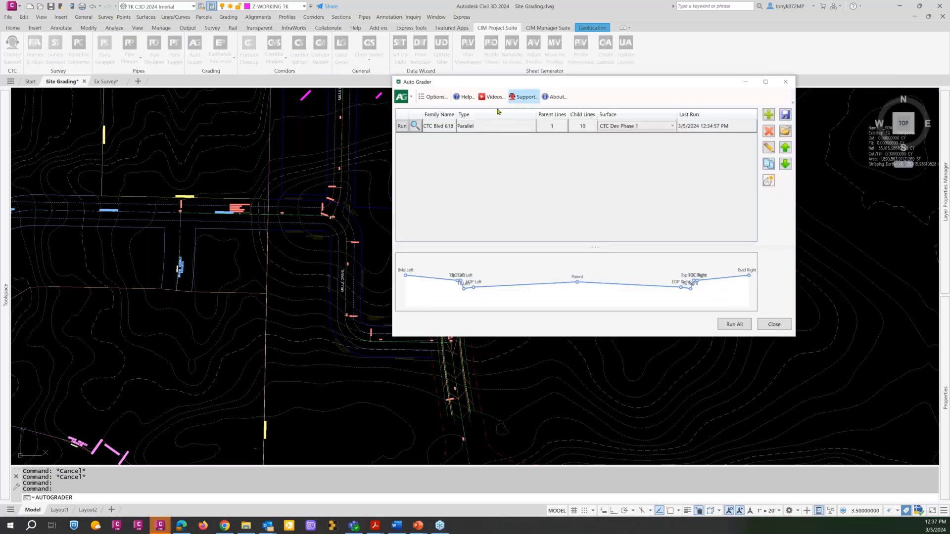
Duplicate the CTC Blvd 618 grading family and review the copy's grading settings without changing them.
{"action": "left_click", "coordinate": [475, 130]}
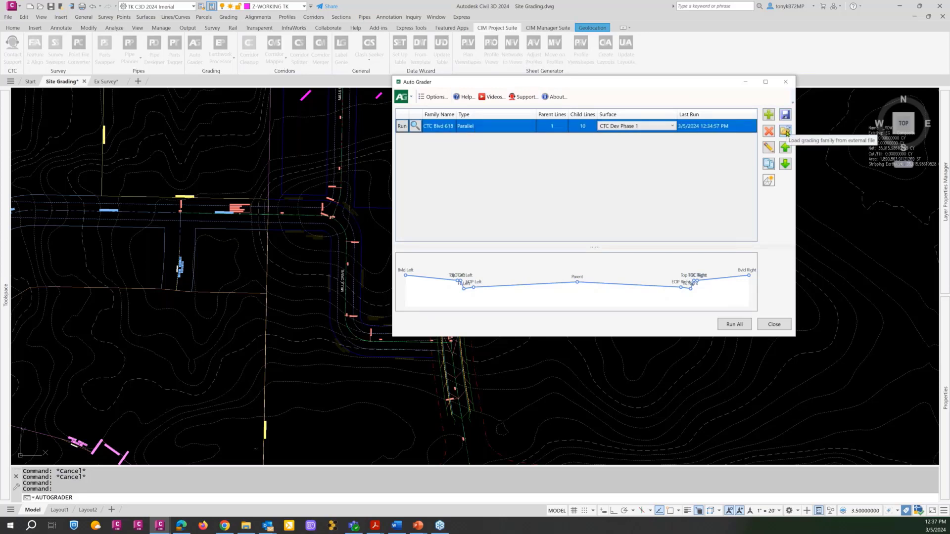
{"action": "left_click", "coordinate": [768, 163]}
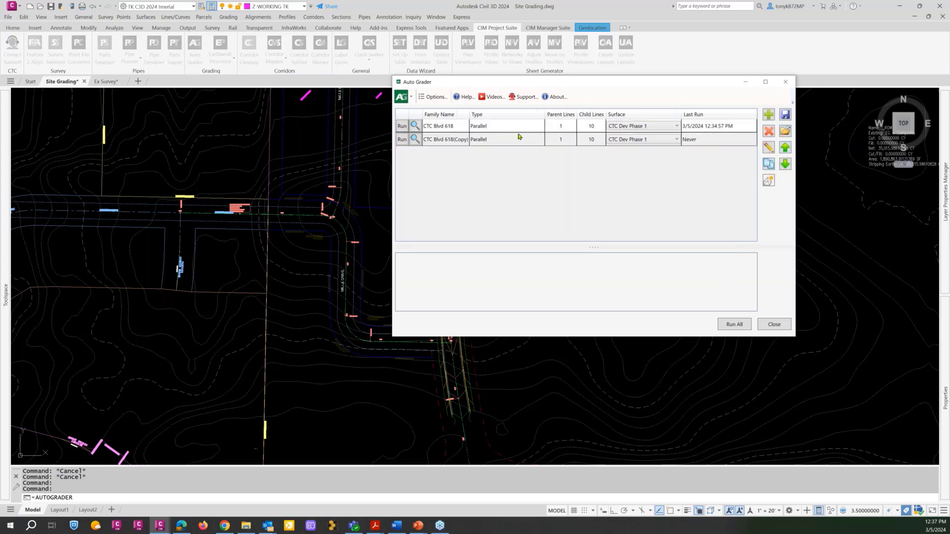
{"action": "double_click", "coordinate": [513, 140]}
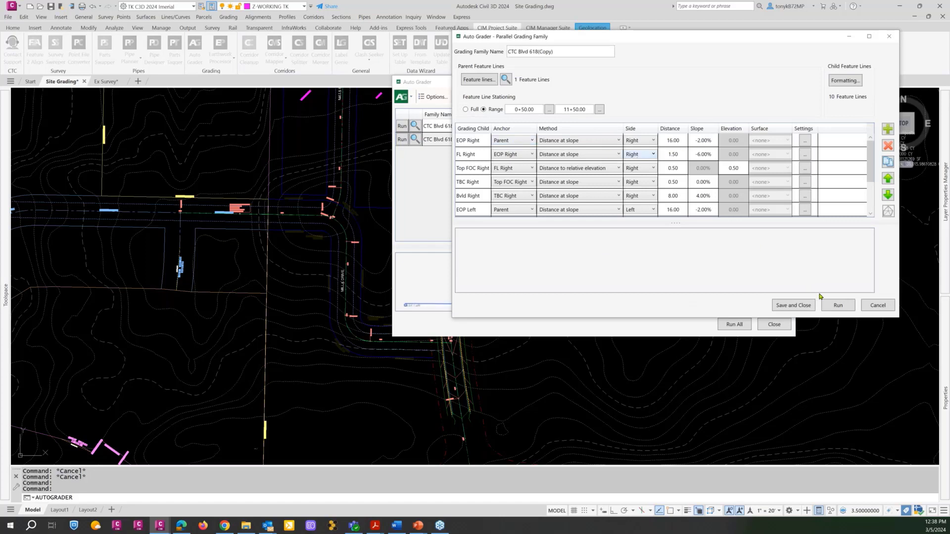
{"action": "left_click", "coordinate": [869, 307]}
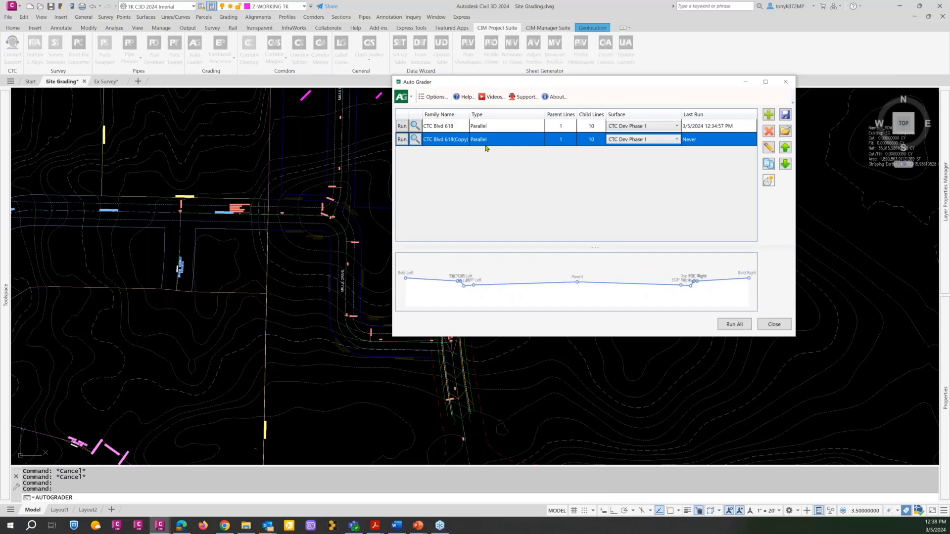
Delete the copied CTC Blvd 618 grading family without saving it to a template.
{"action": "left_click", "coordinate": [769, 132]}
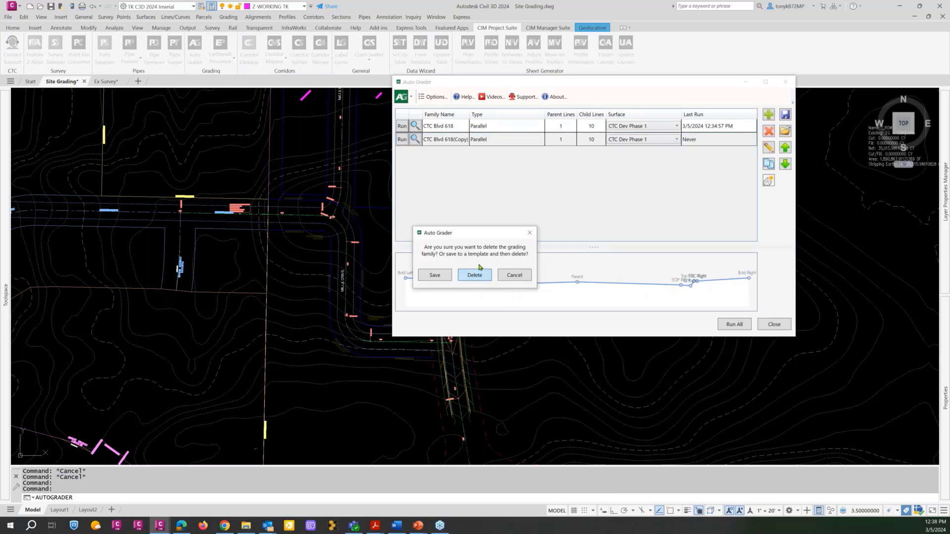
{"action": "left_click", "coordinate": [476, 272]}
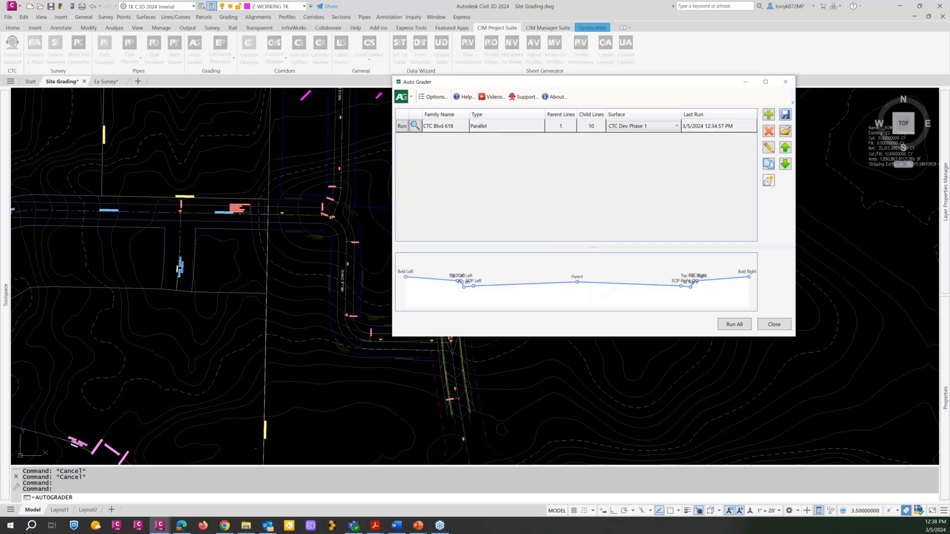
{"action": "left_click", "coordinate": [786, 117]}
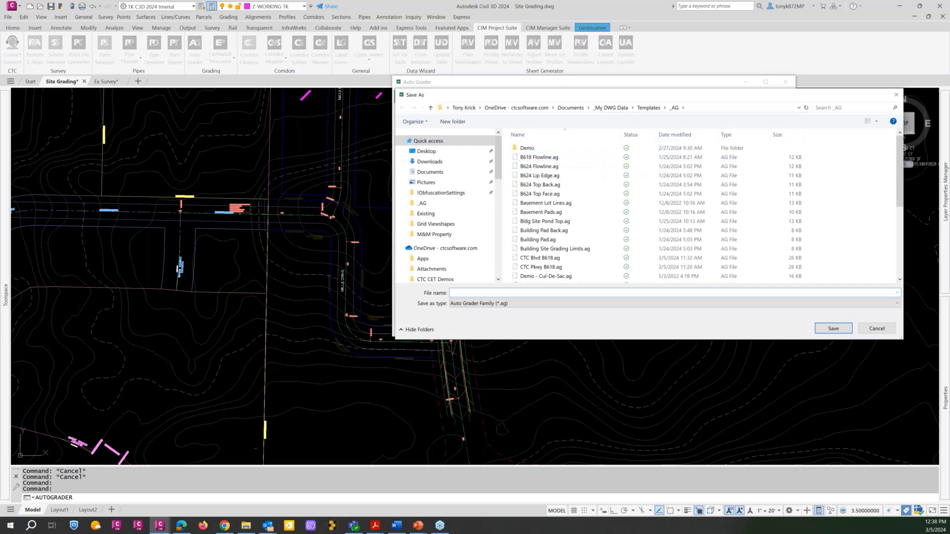
{"action": "left_click_drag", "start_coordinate": [523, 92], "coordinate": [424, 46]}
{"action": "scroll", "coordinate": [491, 146], "scroll_direction": "down", "scroll_amount": 2}
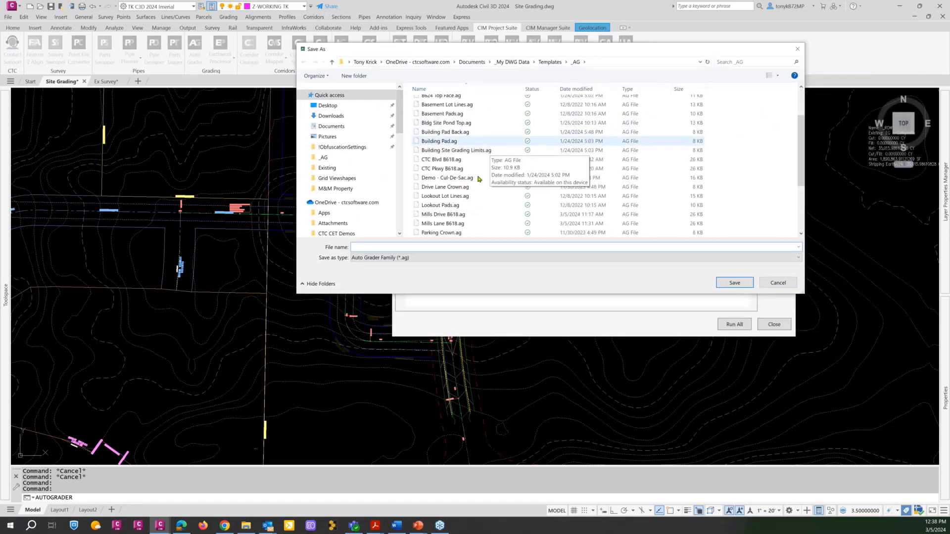
{"action": "left_click", "coordinate": [431, 216]}
{"action": "left_click", "coordinate": [734, 282]}
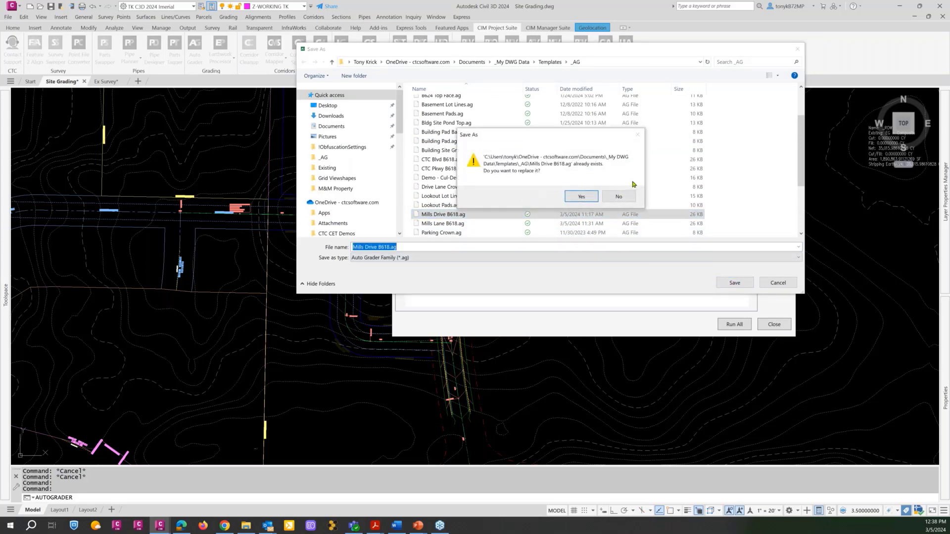
{"action": "left_click", "coordinate": [630, 197]}
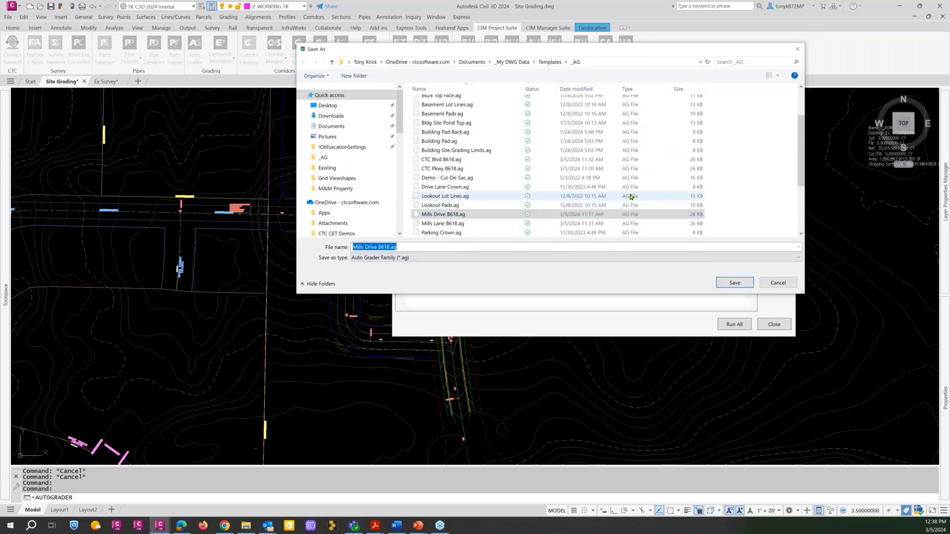
{"action": "left_click", "coordinate": [781, 283]}
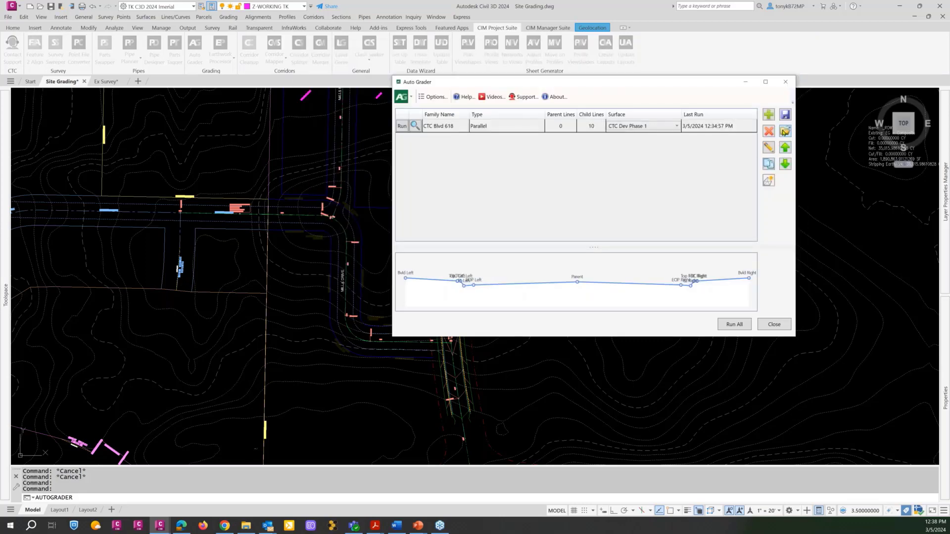
Load the grading family from the external template file Mills Lane B618.ag.
{"action": "left_click", "coordinate": [785, 131]}
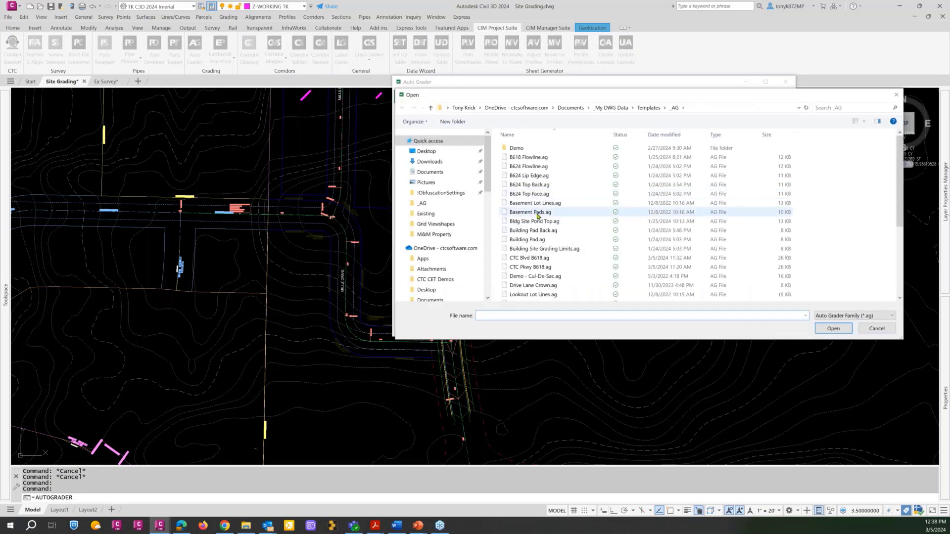
{"action": "scroll", "coordinate": [532, 272], "scroll_direction": "down", "scroll_amount": 2}
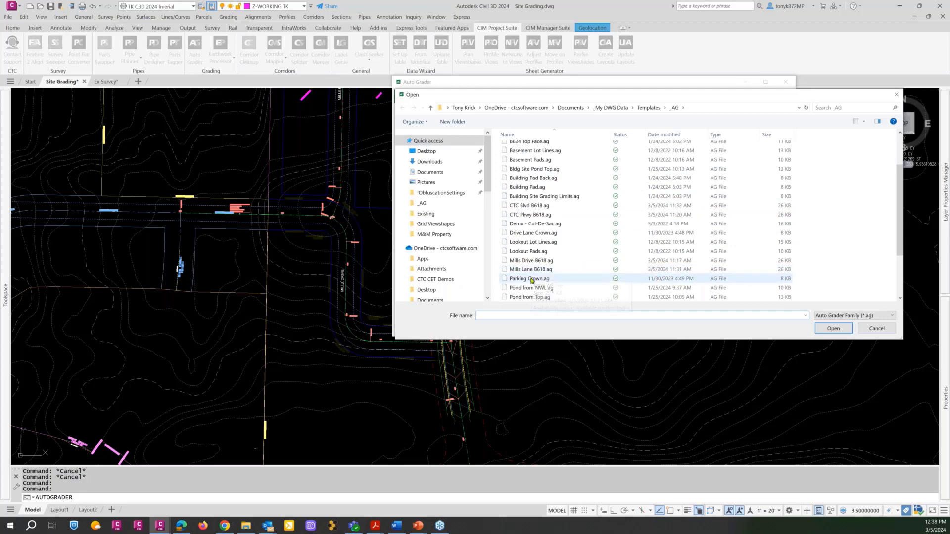
{"action": "left_click", "coordinate": [530, 270]}
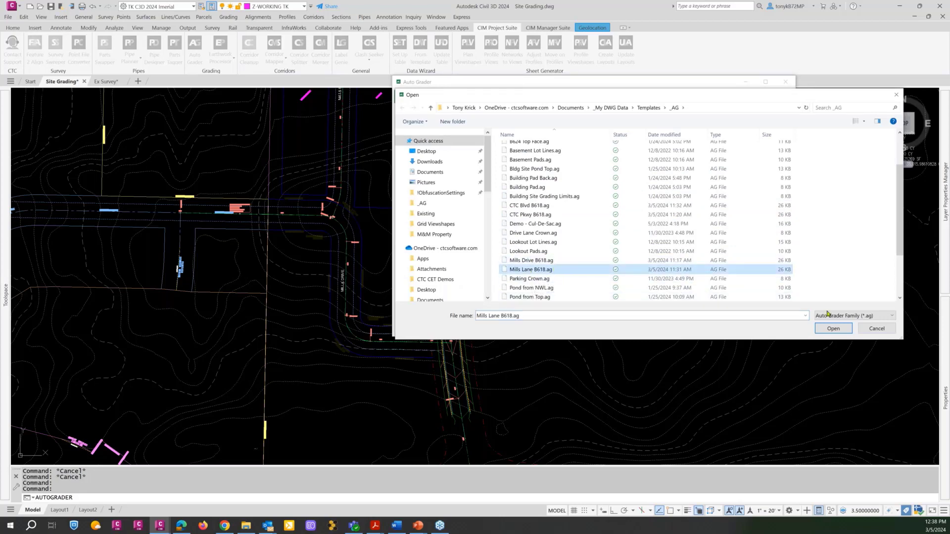
{"action": "left_click", "coordinate": [831, 328]}
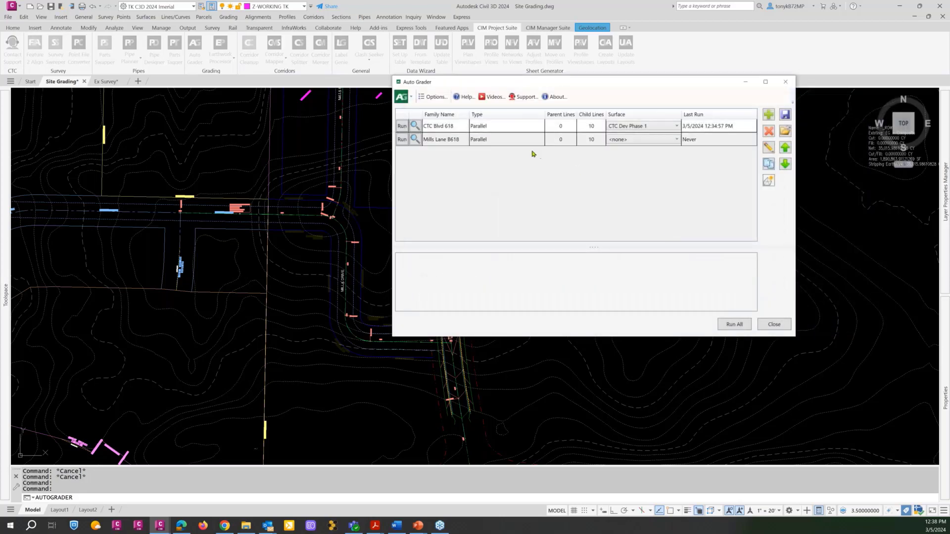
Assign the CTC Dev Phase 1 surface to the Mills Lane B618 grading family.
{"action": "left_click", "coordinate": [654, 140]}
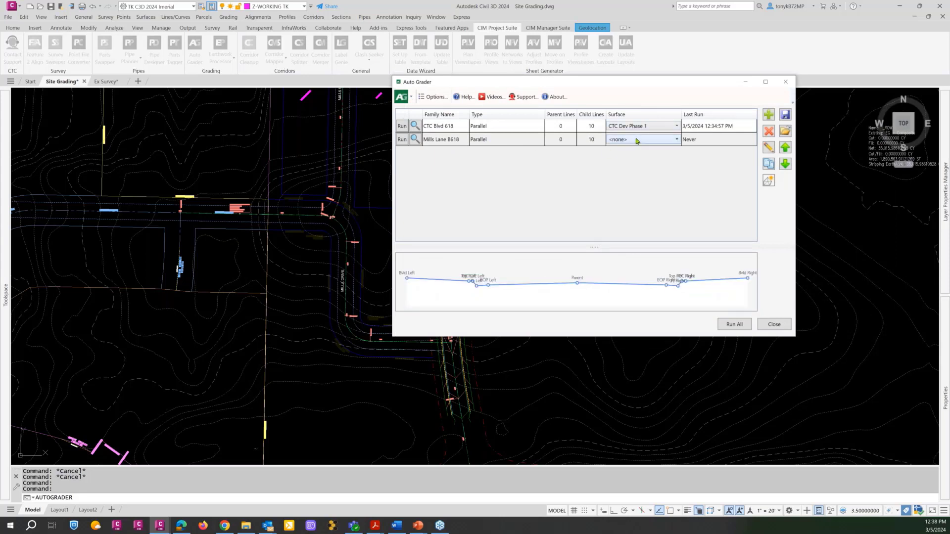
{"action": "left_click", "coordinate": [636, 140]}
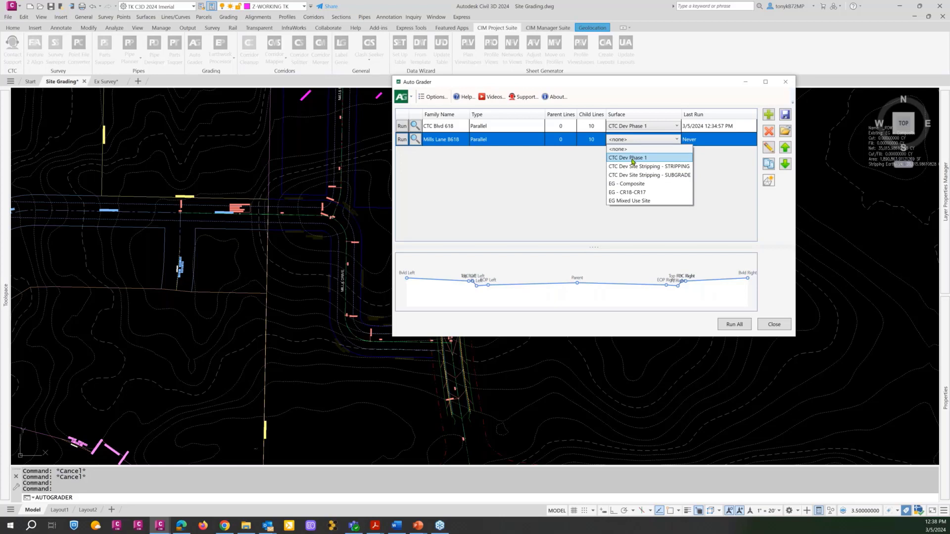
{"action": "left_click", "coordinate": [633, 160]}
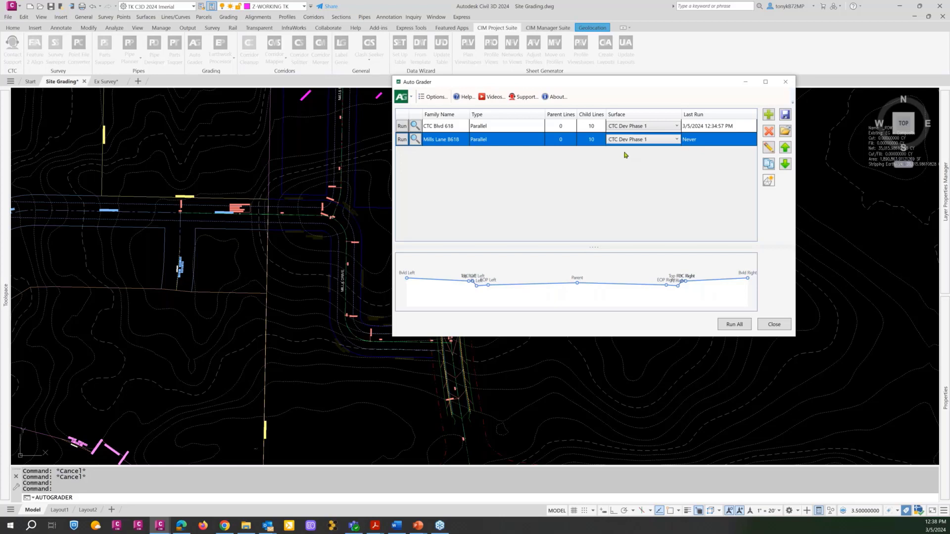
Check the CTC Blvd 618 family's parent feature line and station range, and return to the Mills Lane B618 family in the list.
{"action": "double_click", "coordinate": [507, 128]}
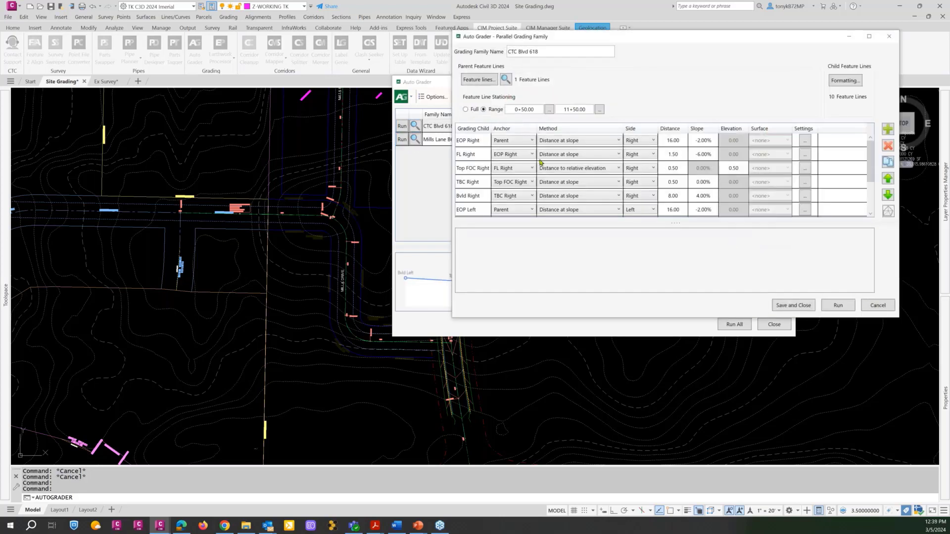
{"action": "left_click", "coordinate": [867, 305]}
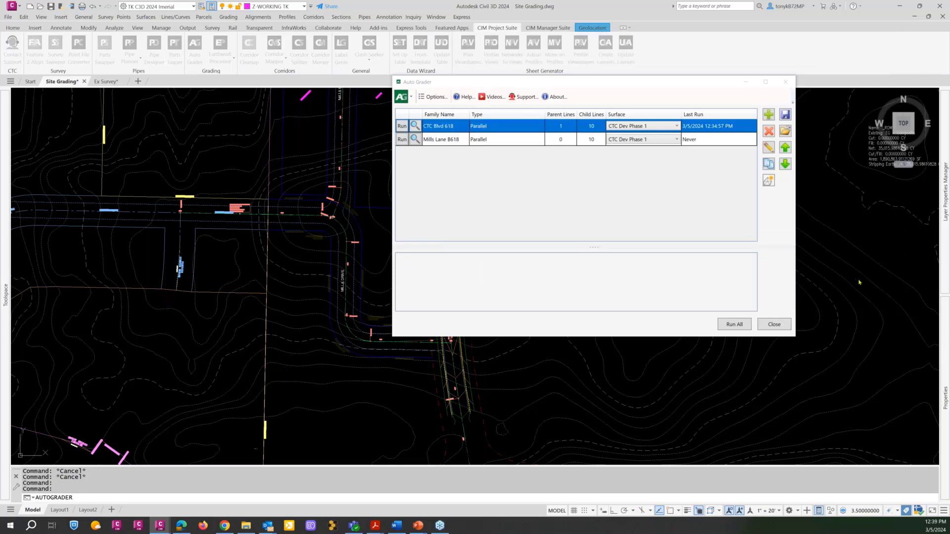
{"action": "left_click", "coordinate": [562, 142]}
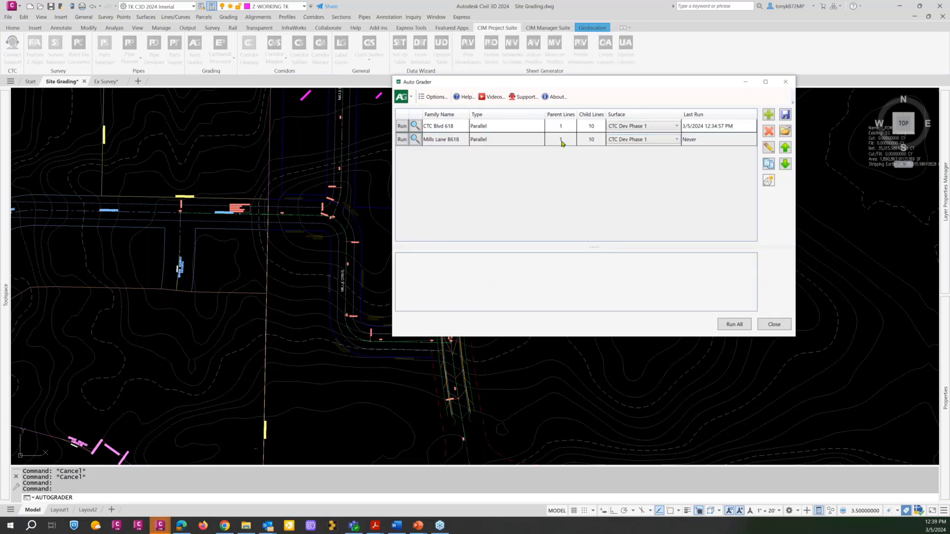
Replace the Mills Lane B618 family's parent feature line filter with the _CL CTC Mills Dr layer, picked from the Mills Drive centreline auto feature line.
{"action": "double_click", "coordinate": [561, 142]}
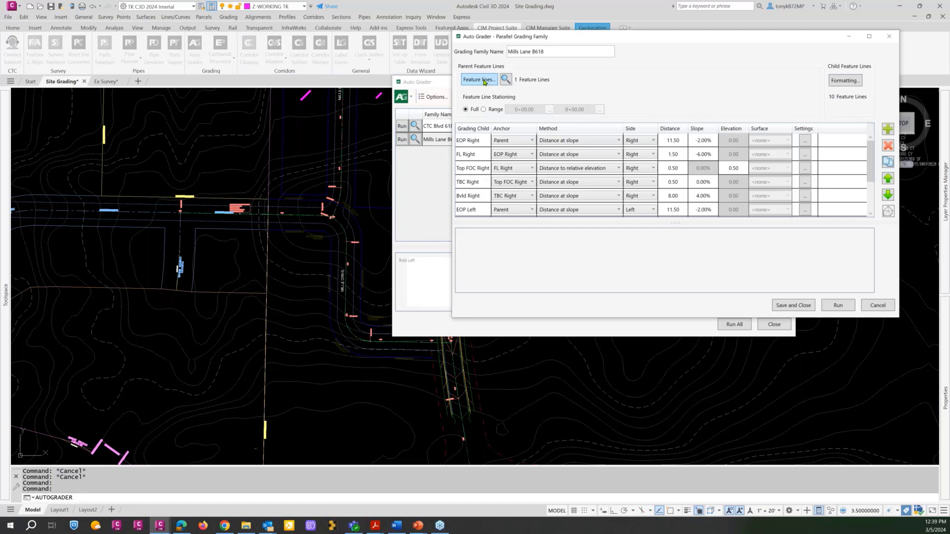
{"action": "left_click", "coordinate": [484, 81]}
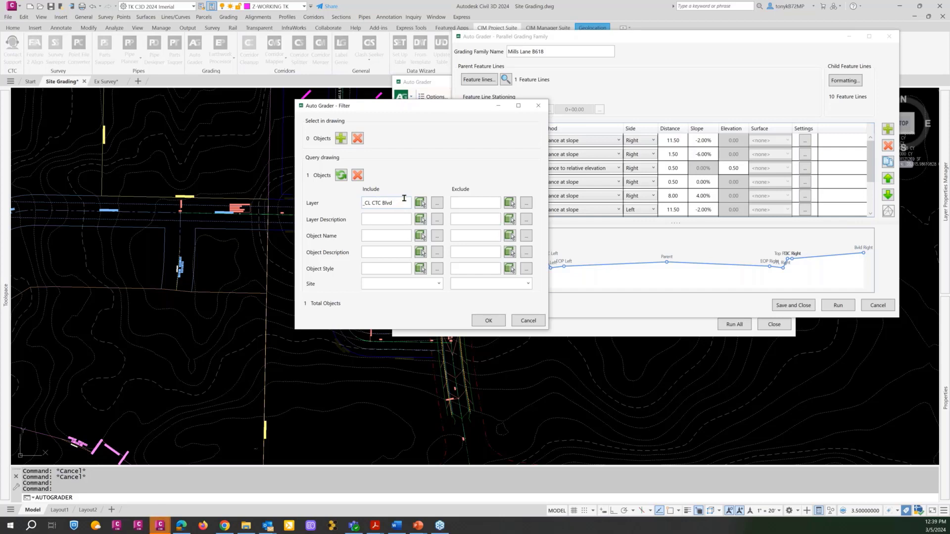
{"action": "left_click", "coordinate": [357, 175]}
{"action": "left_click", "coordinate": [419, 202]}
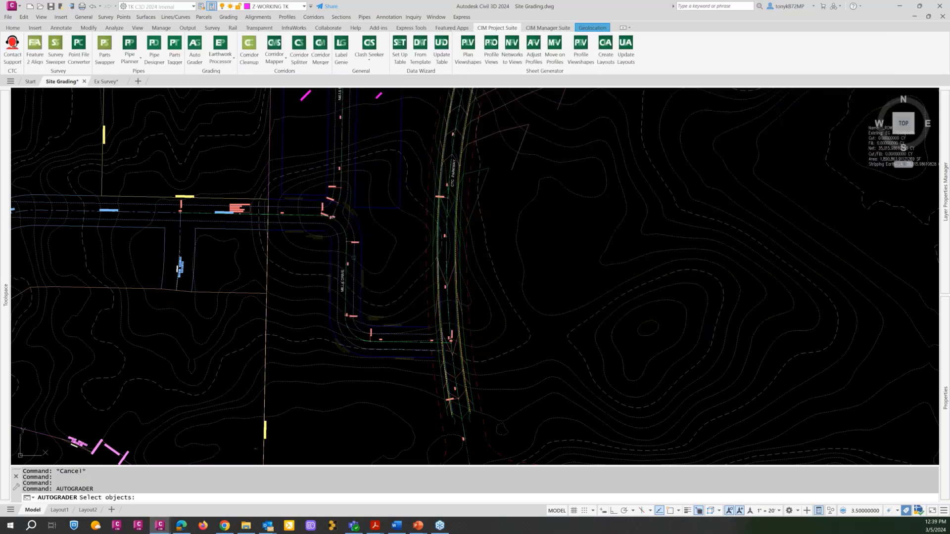
{"action": "scroll", "coordinate": [354, 255], "scroll_direction": "up", "scroll_amount": 5}
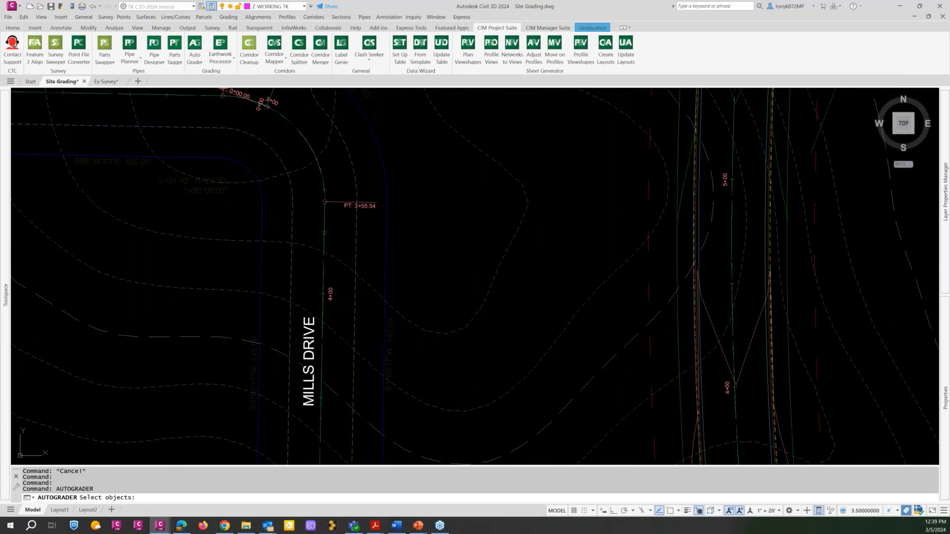
{"action": "left_click", "coordinate": [323, 254]}
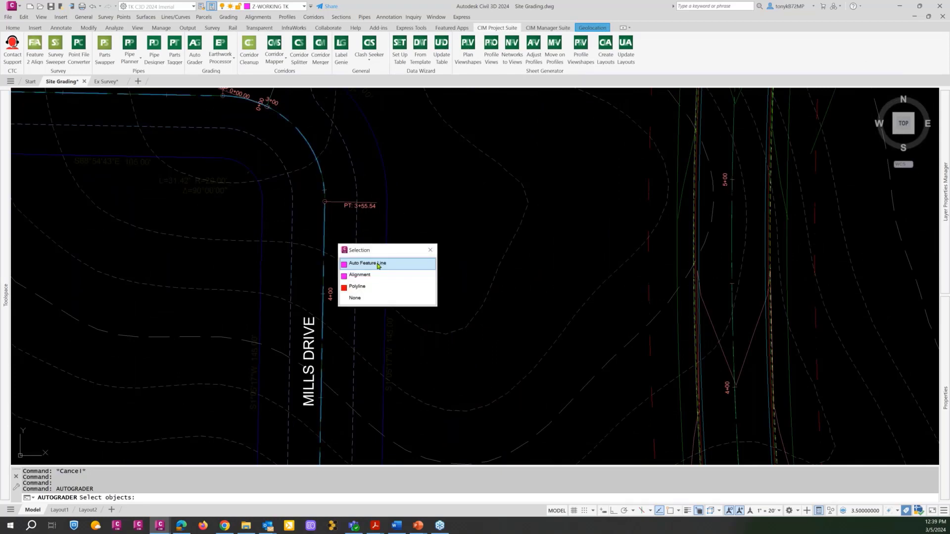
{"action": "left_click", "coordinate": [378, 263]}
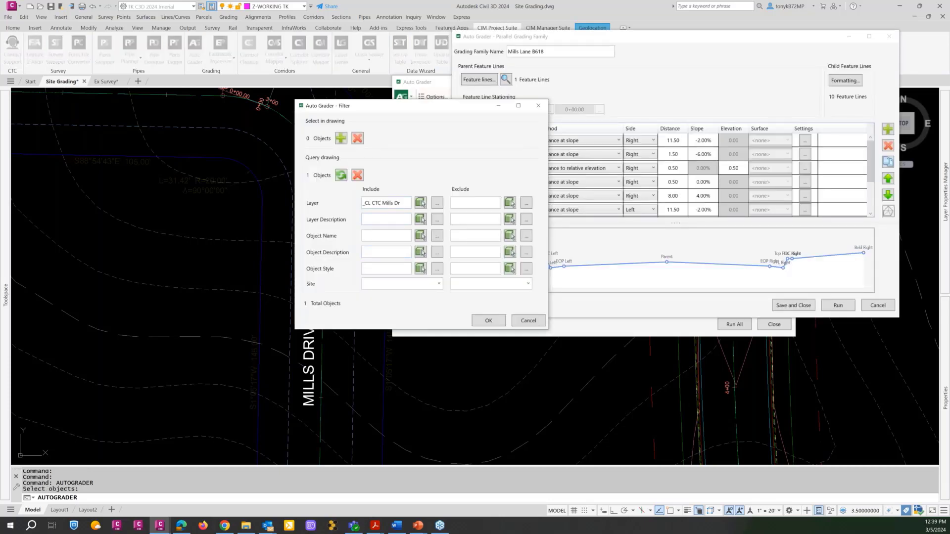
{"action": "left_click", "coordinate": [488, 321]}
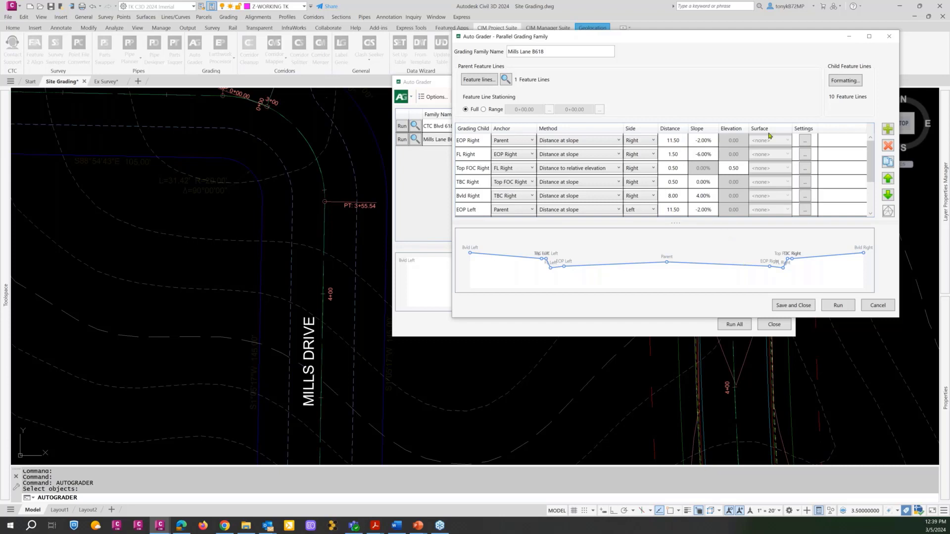
Review the layers, sites and custom names in the Mills Lane B618 family's child formatting.
{"action": "left_click", "coordinate": [846, 80]}
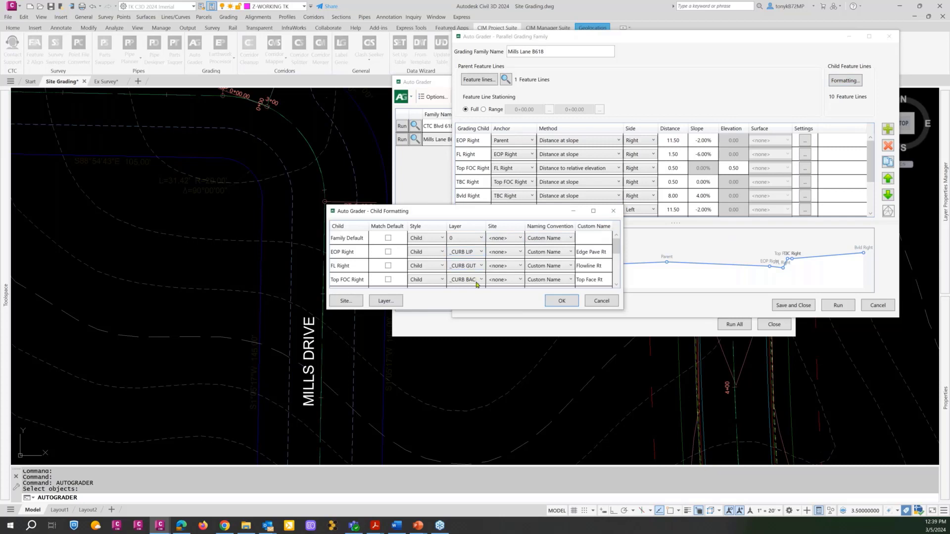
{"action": "left_click_drag", "start_coordinate": [616, 246], "coordinate": [616, 261]}
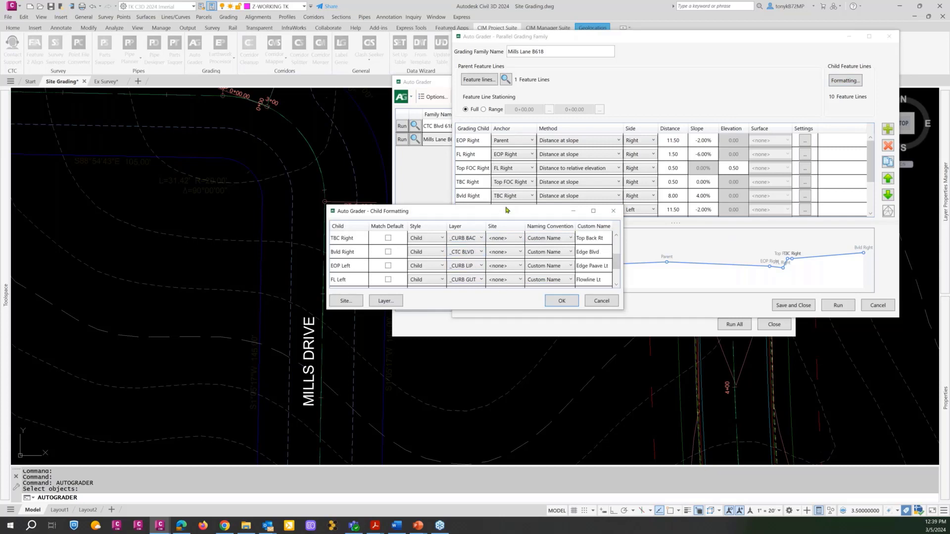
{"action": "left_click_drag", "start_coordinate": [507, 211], "coordinate": [414, 116]}
{"action": "left_click_drag", "start_coordinate": [530, 215], "coordinate": [626, 305]}
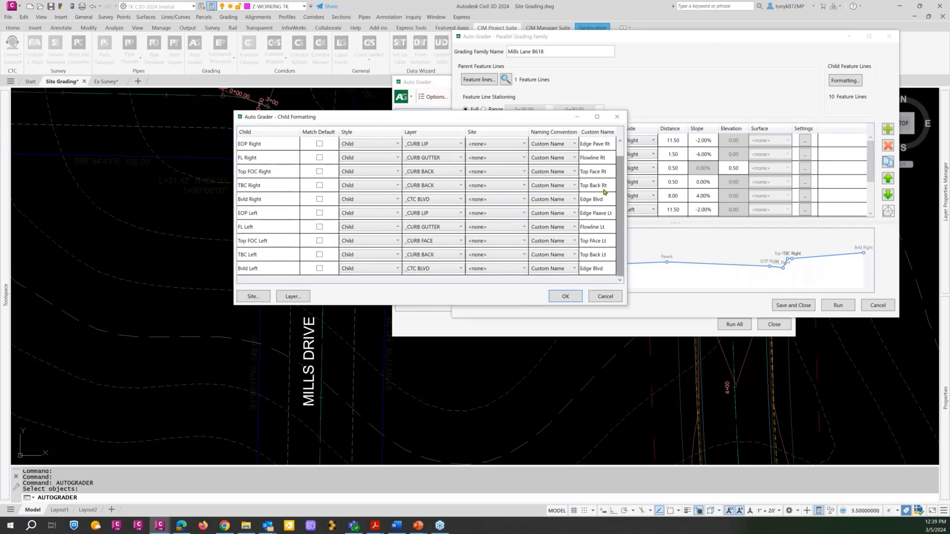
{"action": "left_click", "coordinate": [566, 296]}
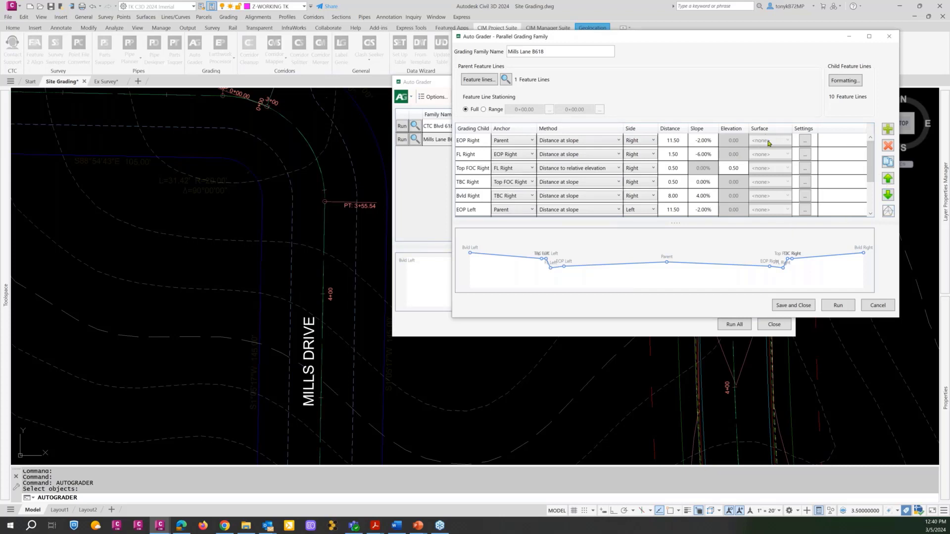
Set the child formatting site to CTC Development for Family Default, EOP Right, FL Right and Top FOC Right.
{"action": "left_click", "coordinate": [840, 82]}
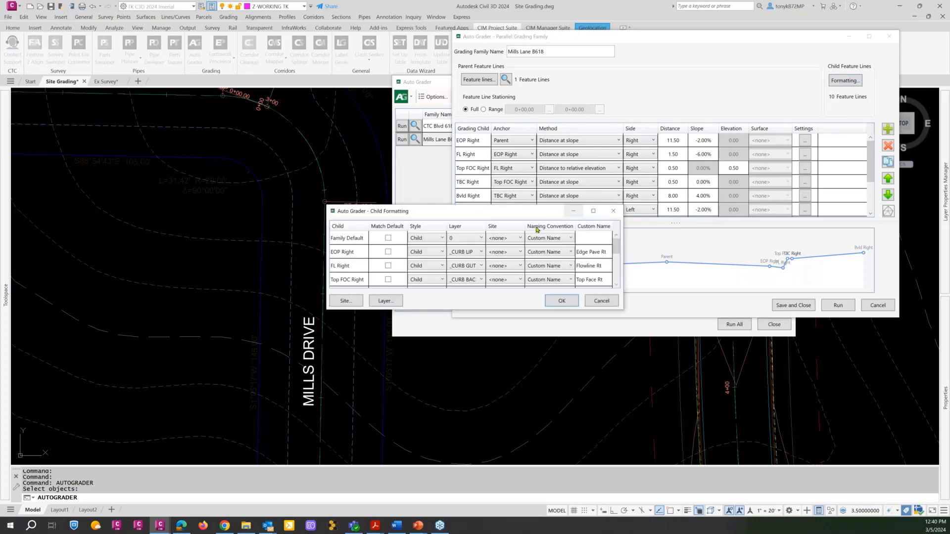
{"action": "left_click", "coordinate": [520, 239]}
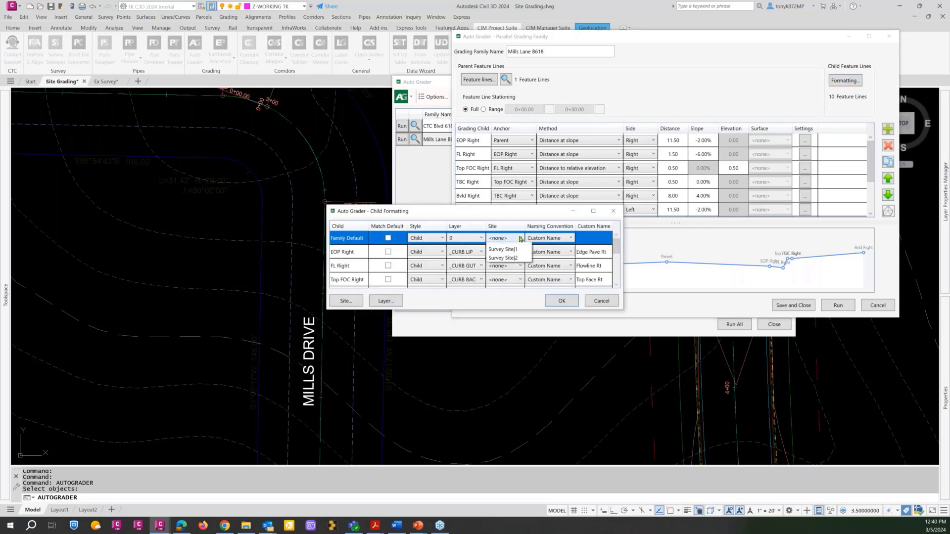
{"action": "left_click", "coordinate": [515, 257]}
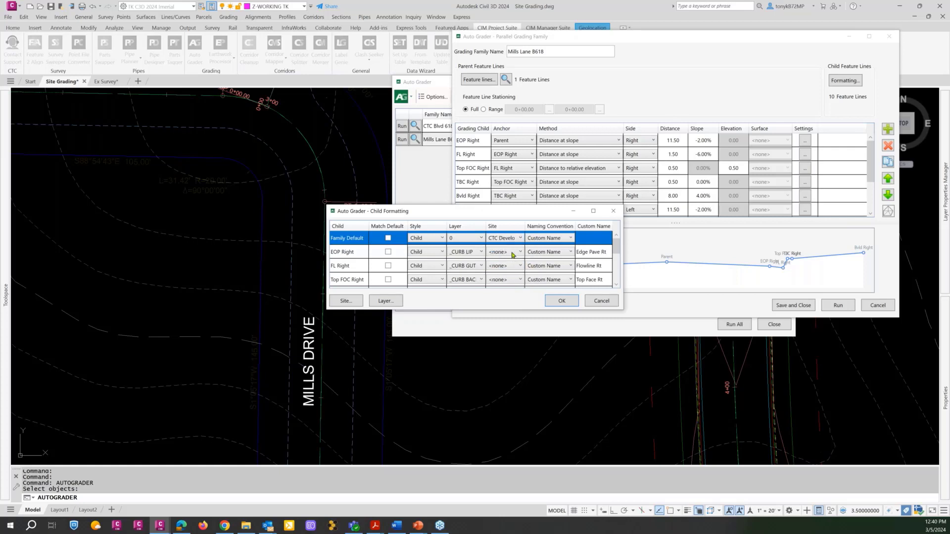
{"action": "left_click", "coordinate": [512, 252]}
{"action": "left_click", "coordinate": [510, 270]}
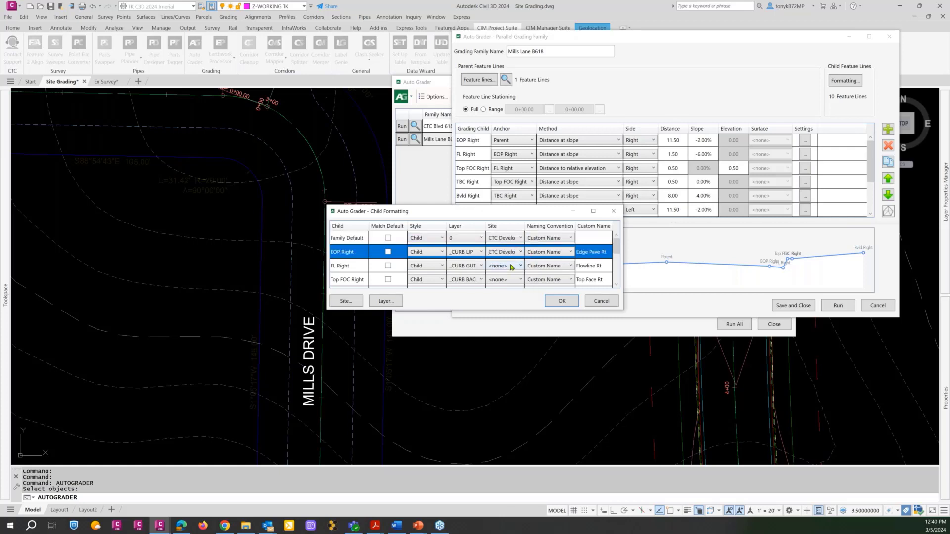
{"action": "left_click", "coordinate": [509, 267]}
{"action": "left_click", "coordinate": [509, 284]}
{"action": "left_click", "coordinate": [509, 280]}
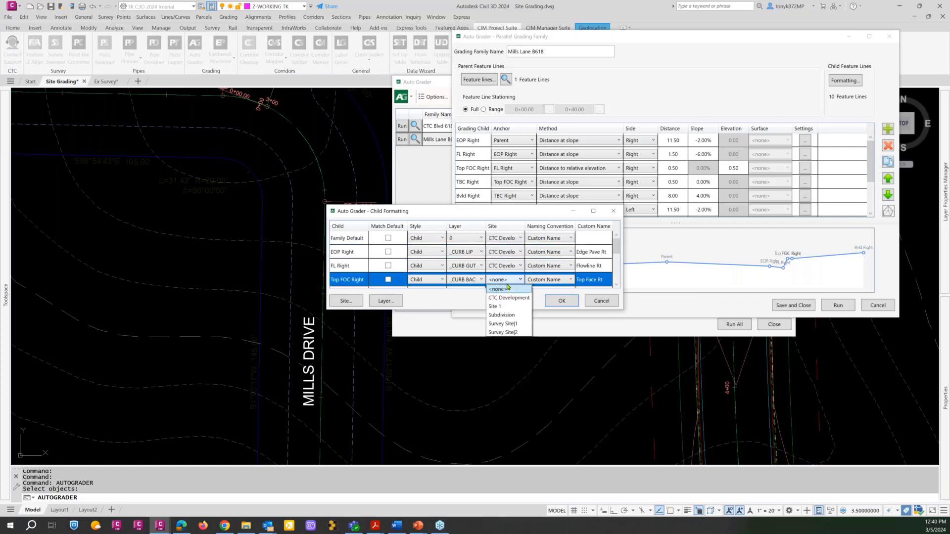
{"action": "left_click", "coordinate": [507, 298]}
Enlarge the child formatting dialog to show all rows and assign the CTC Development site to TBC Right and Bvld Right.
{"action": "left_click_drag", "start_coordinate": [623, 307], "coordinate": [606, 259]}
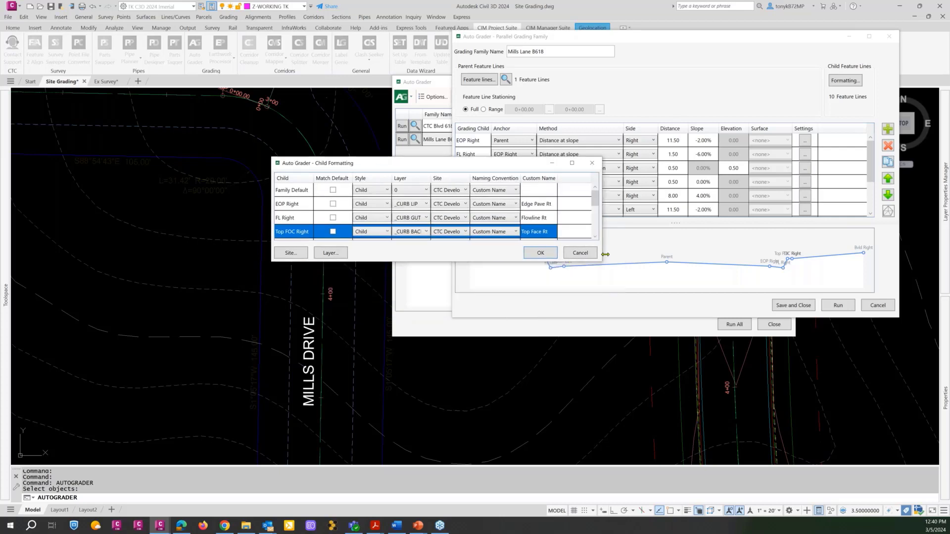
{"action": "scroll", "coordinate": [600, 218], "scroll_direction": "down", "scroll_amount": 1}
{"action": "scroll", "coordinate": [600, 217], "scroll_direction": "up", "scroll_amount": 1}
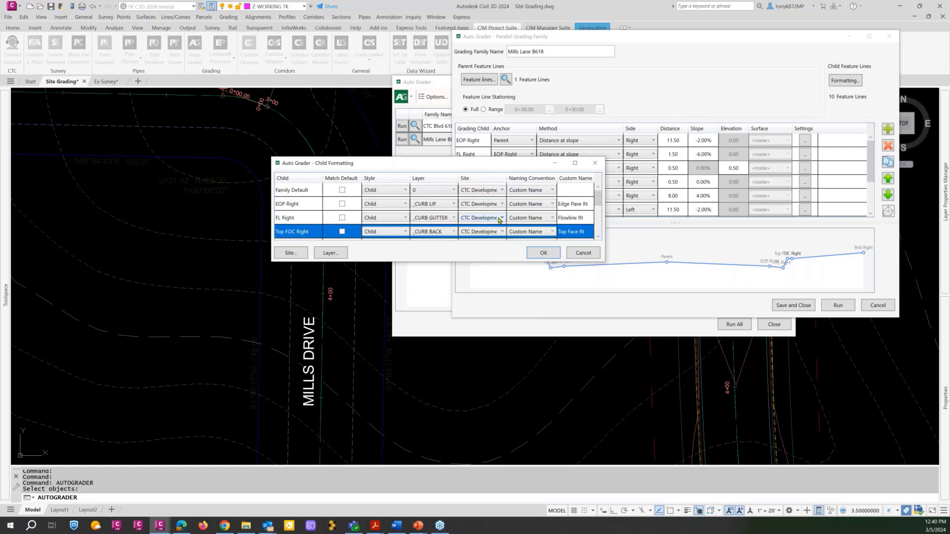
{"action": "scroll", "coordinate": [504, 215], "scroll_direction": "down", "scroll_amount": 2}
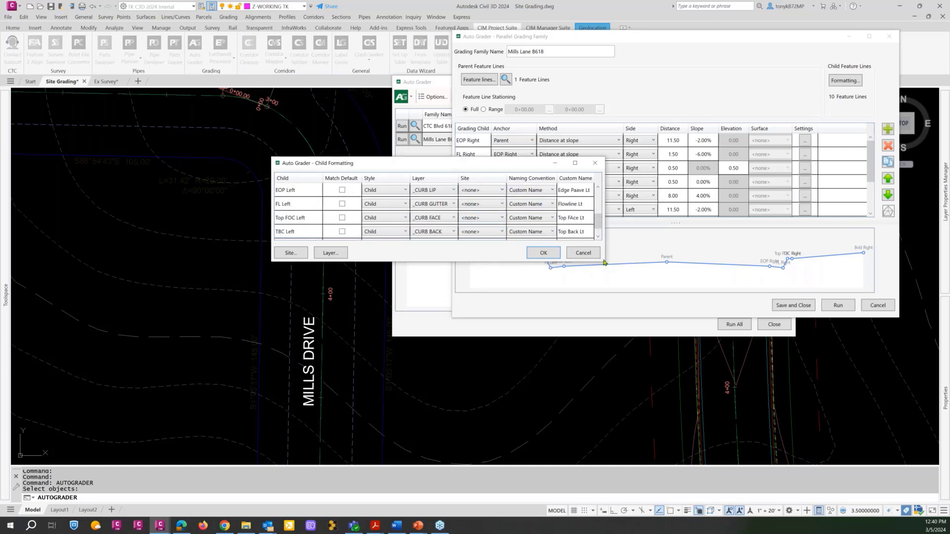
{"action": "left_click_drag", "start_coordinate": [604, 262], "coordinate": [639, 374]}
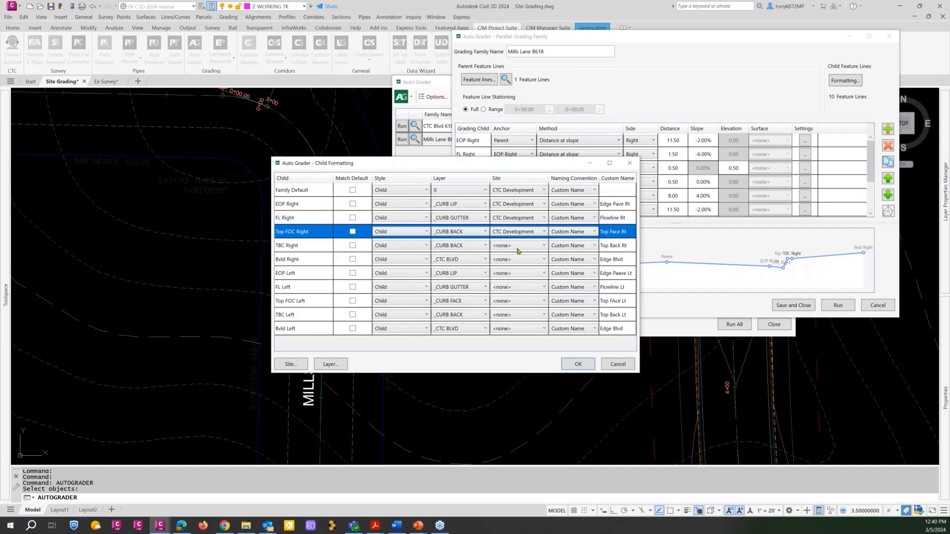
{"action": "left_click", "coordinate": [518, 250]}
{"action": "left_click", "coordinate": [516, 260]}
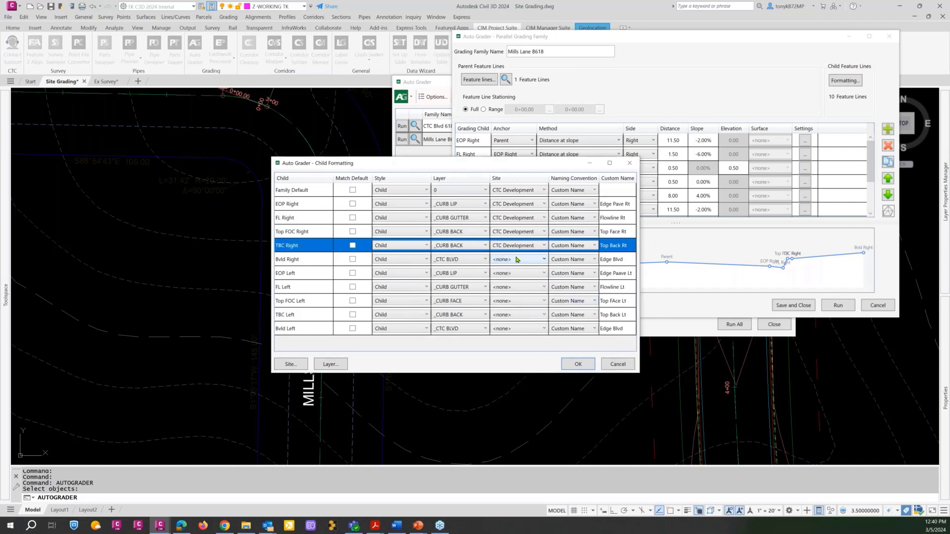
{"action": "left_click", "coordinate": [517, 264]}
{"action": "left_click", "coordinate": [517, 273]}
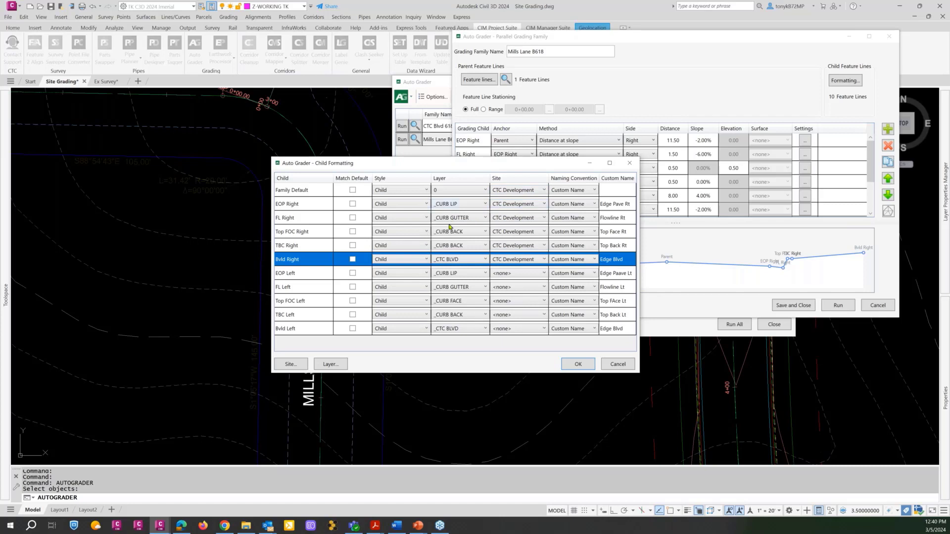
Assign the CTC Development site to EOP Left, FL Left, Top FOC Left, TBC Left and Bvld Left, and accept the child formatting.
{"action": "left_click", "coordinate": [541, 275]}
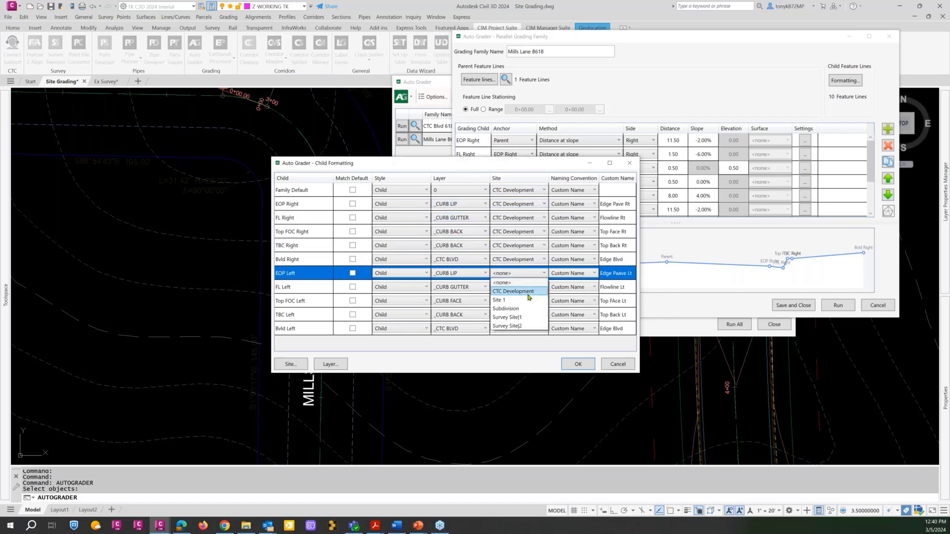
{"action": "left_click", "coordinate": [529, 292]}
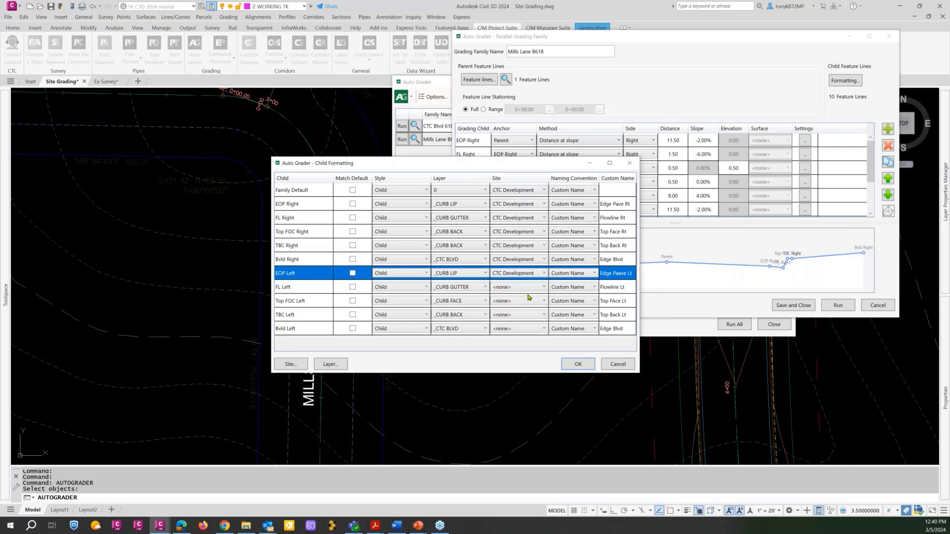
{"action": "left_click", "coordinate": [527, 288]}
{"action": "left_click", "coordinate": [524, 307]}
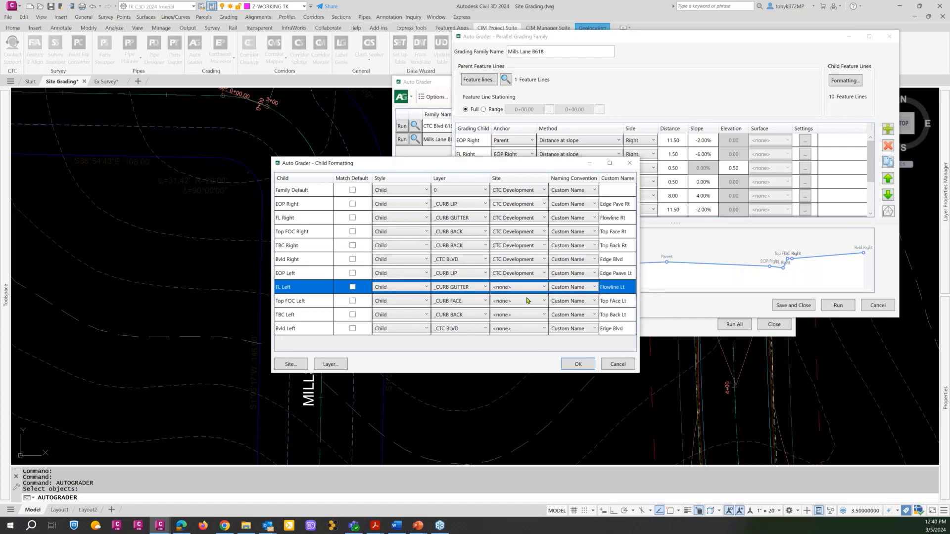
{"action": "left_click", "coordinate": [526, 302]}
{"action": "left_click", "coordinate": [521, 321]}
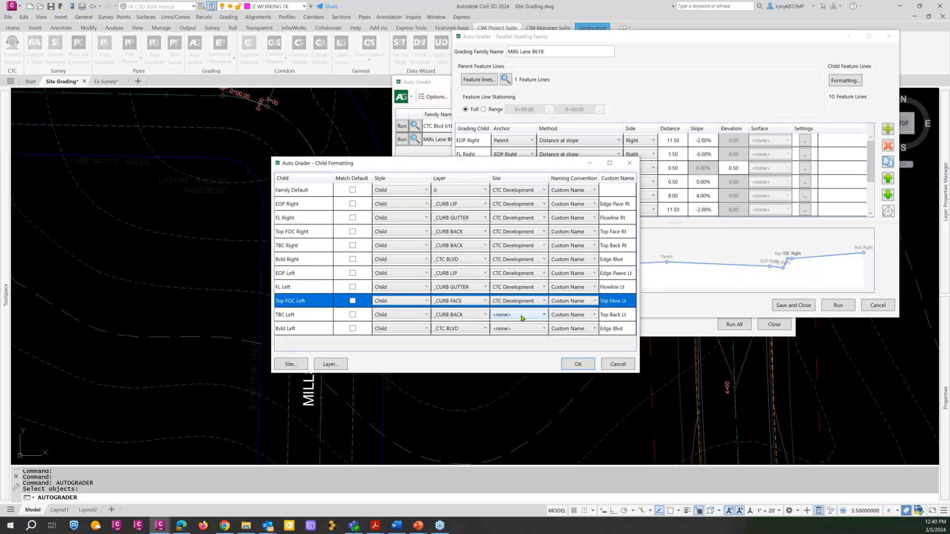
{"action": "left_click", "coordinate": [520, 316]}
{"action": "left_click", "coordinate": [521, 333]}
{"action": "left_click", "coordinate": [521, 330]}
{"action": "left_click", "coordinate": [520, 333]}
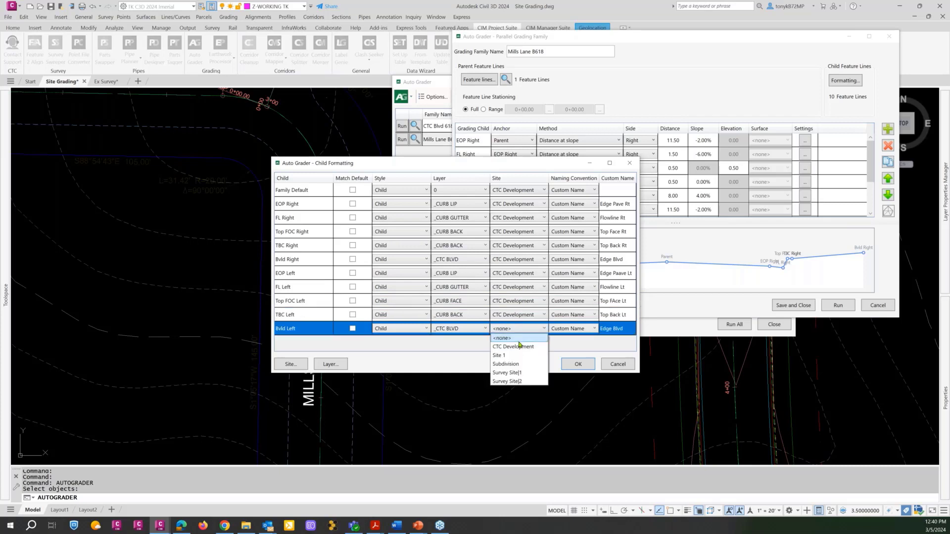
{"action": "left_click", "coordinate": [522, 348]}
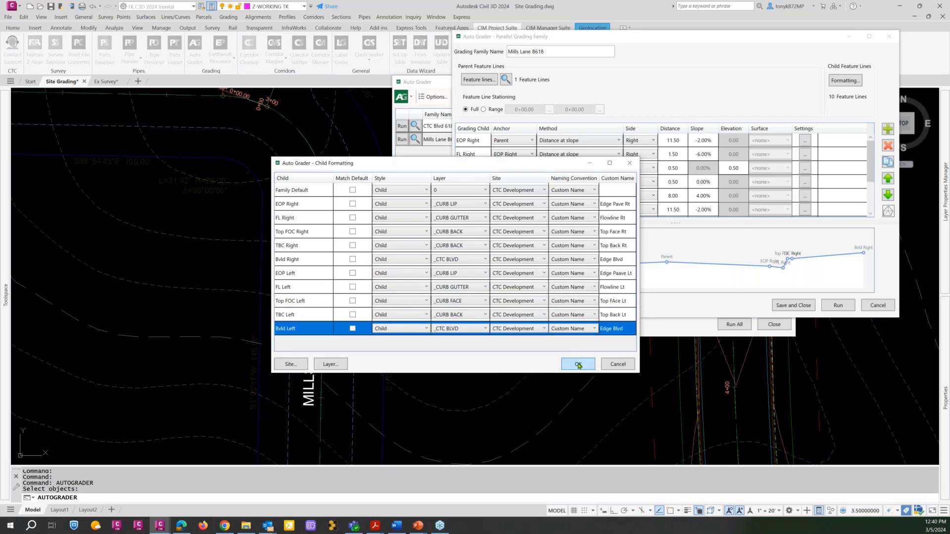
{"action": "left_click", "coordinate": [578, 365]}
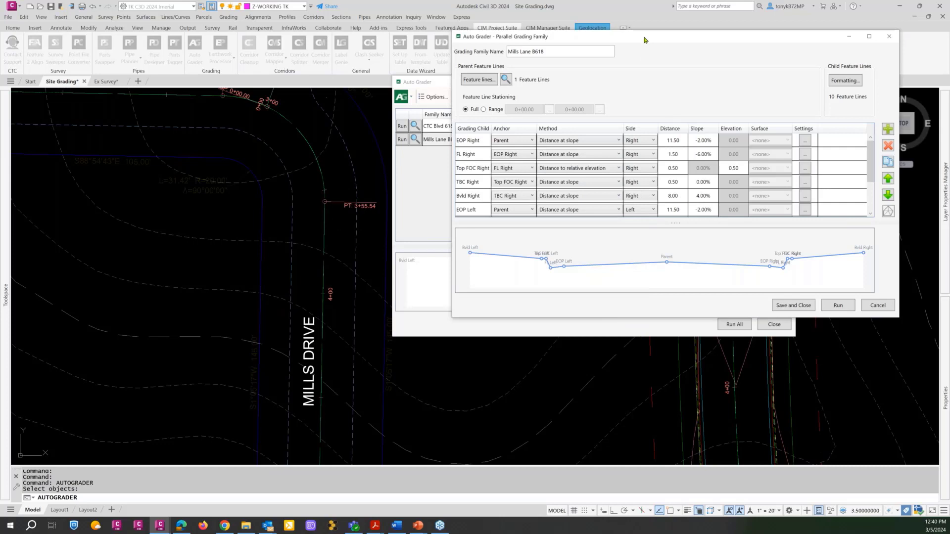
Save the Mills Lane B618 grading family without running it and close Auto Grader.
{"action": "left_click", "coordinate": [792, 306]}
{"action": "left_click_drag", "start_coordinate": [612, 82], "coordinate": [679, 88]}
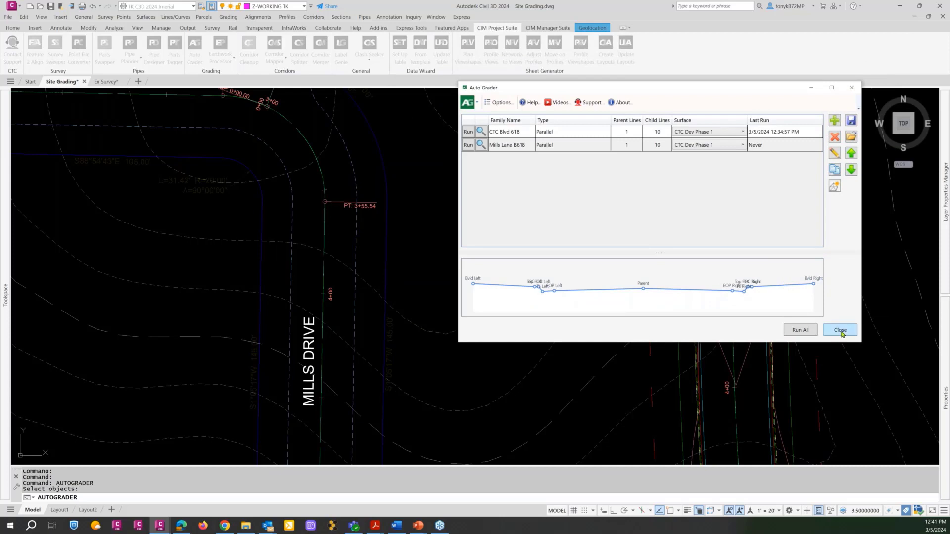
{"action": "left_click", "coordinate": [841, 331]}
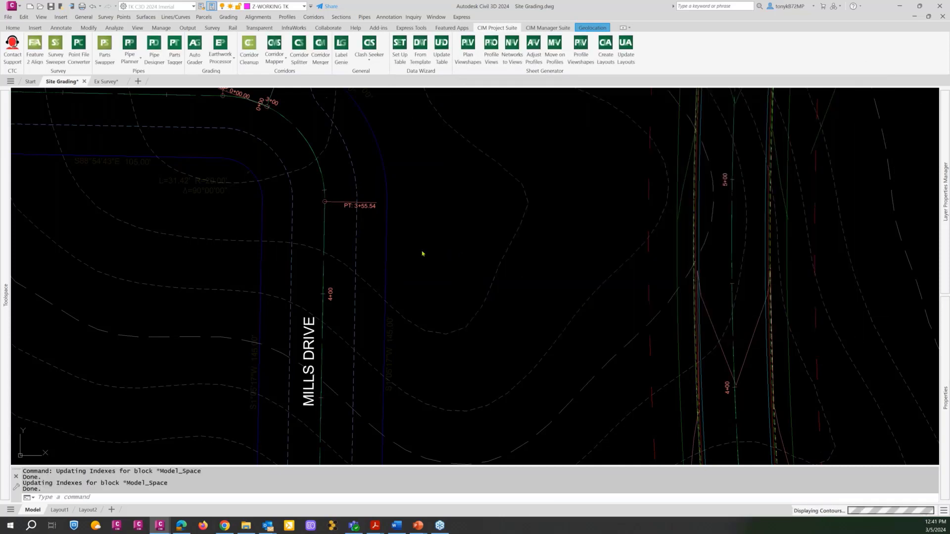
{"action": "scroll", "coordinate": [423, 251], "scroll_direction": "down", "scroll_amount": 6}
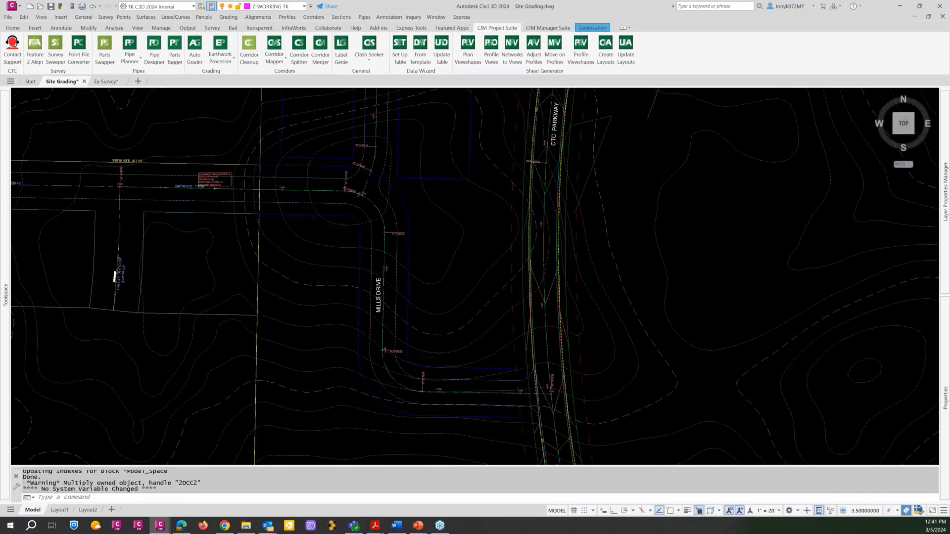
{"action": "middle_click_drag", "start_coordinate": [424, 250], "coordinate": [424, 218]}
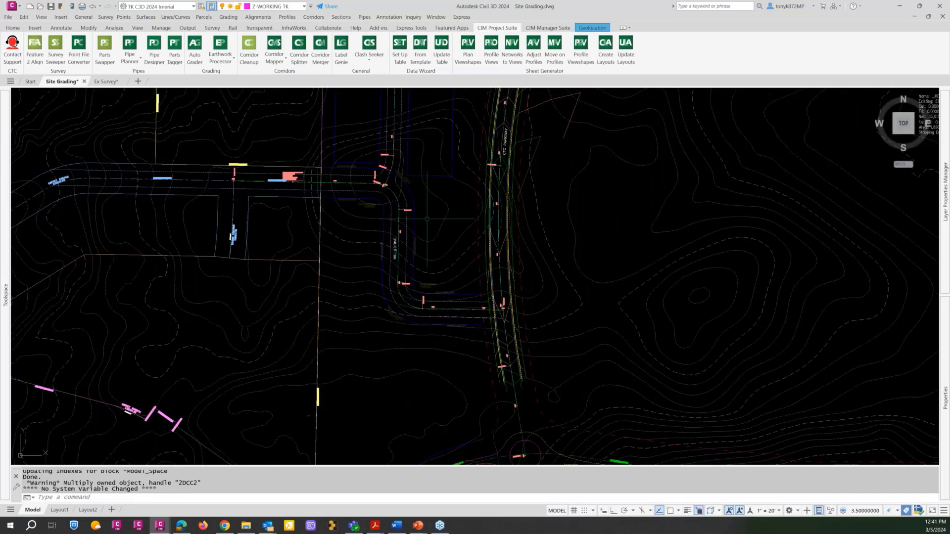
{"action": "key", "text": "Escape"}
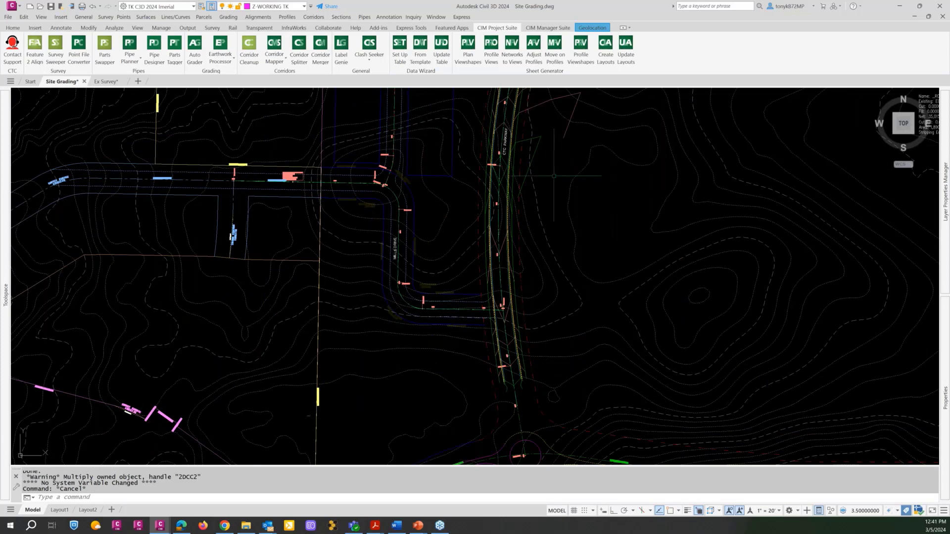
{"action": "scroll", "coordinate": [555, 175], "scroll_direction": "down", "scroll_amount": 2}
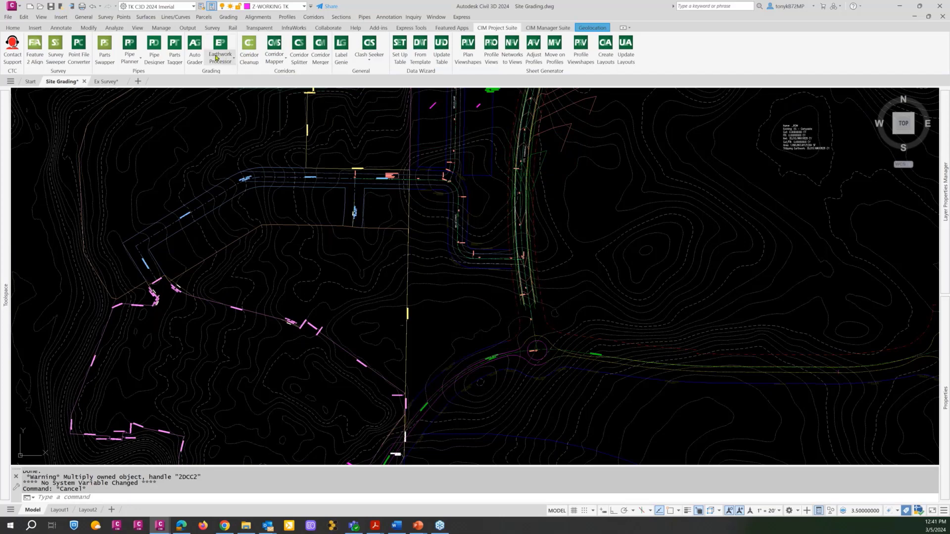
Run the Mills Lane B618 grading family into the CTC Dev Phase 1 surface and close Auto Grader.
{"action": "left_click", "coordinate": [196, 45]}
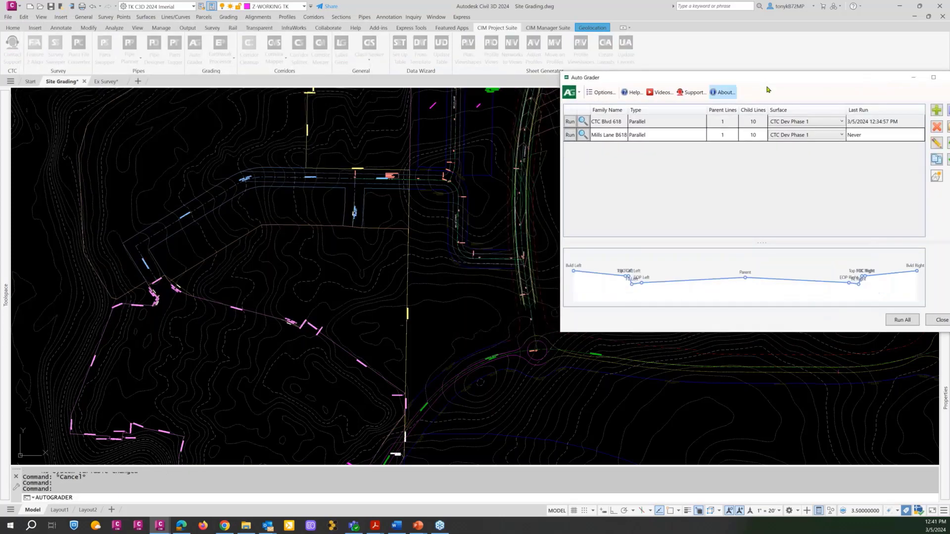
{"action": "left_click_drag", "start_coordinate": [759, 81], "coordinate": [740, 52]}
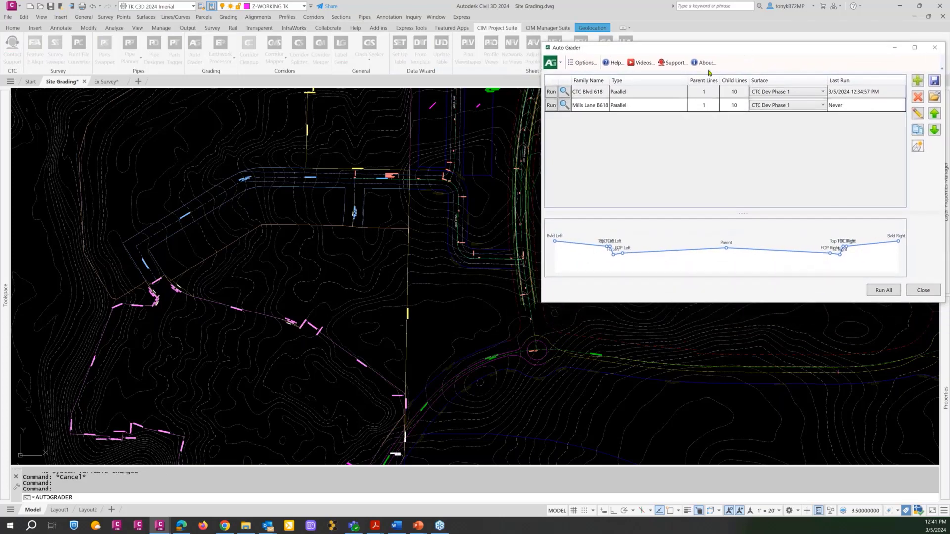
{"action": "left_click", "coordinate": [551, 106]}
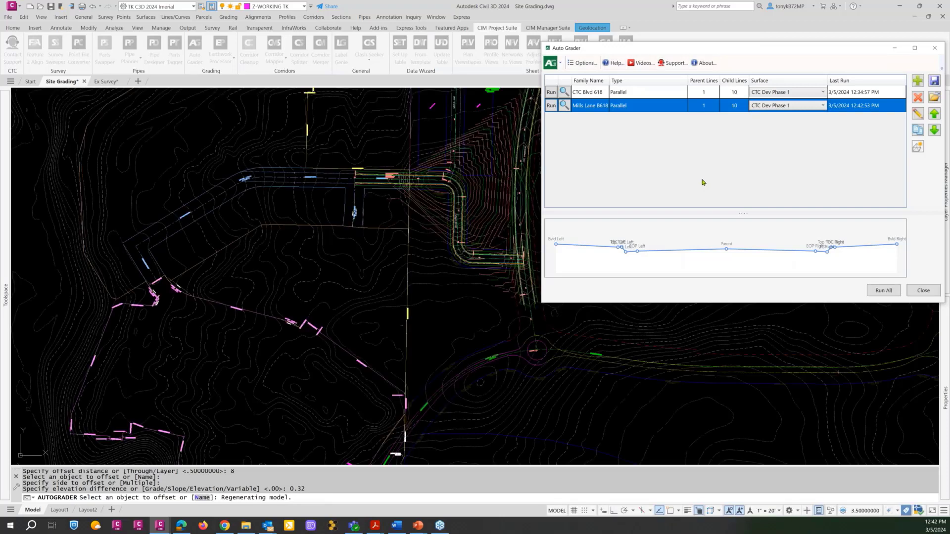
{"action": "left_click", "coordinate": [923, 291]}
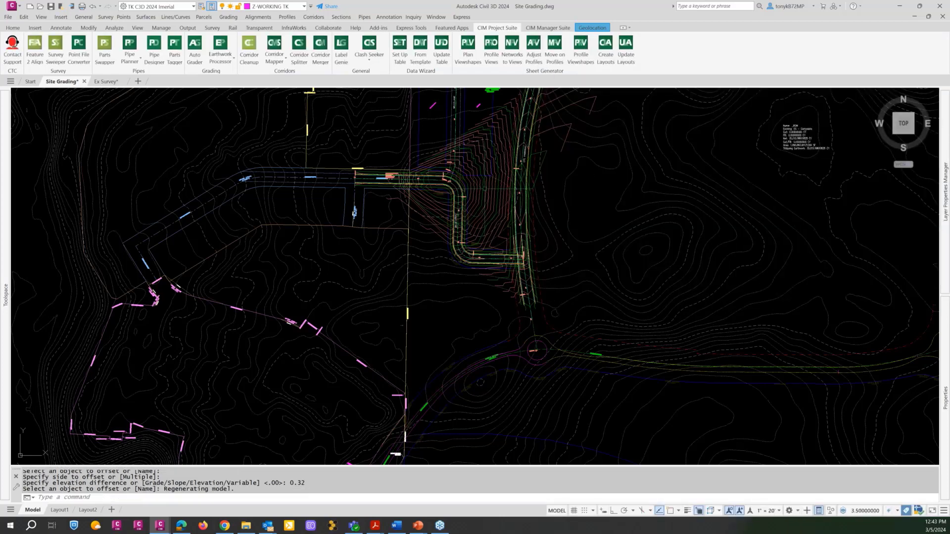
Inspect the new grading lines and contours along Mills Drive, and reopen the Auto Grader family list.
{"action": "scroll", "coordinate": [485, 188], "scroll_direction": "down", "scroll_amount": 2}
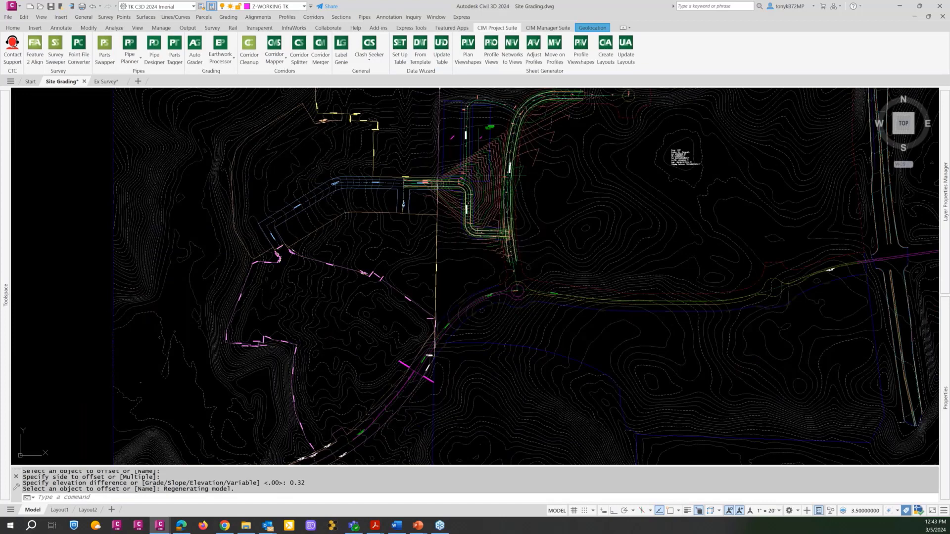
{"action": "scroll", "coordinate": [483, 170], "scroll_direction": "up", "scroll_amount": 4}
{"action": "middle_click_drag", "start_coordinate": [479, 191], "coordinate": [415, 266]}
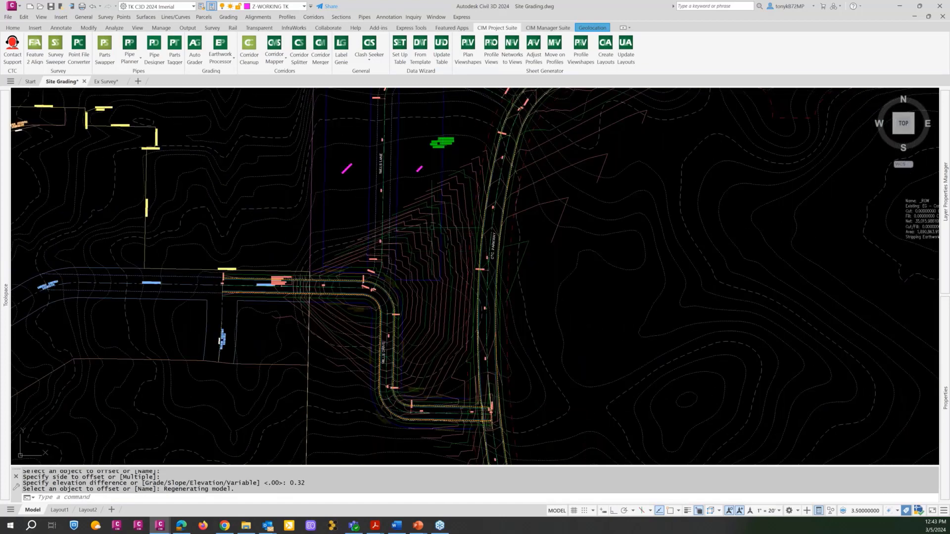
{"action": "scroll", "coordinate": [426, 212], "scroll_direction": "down", "scroll_amount": 2}
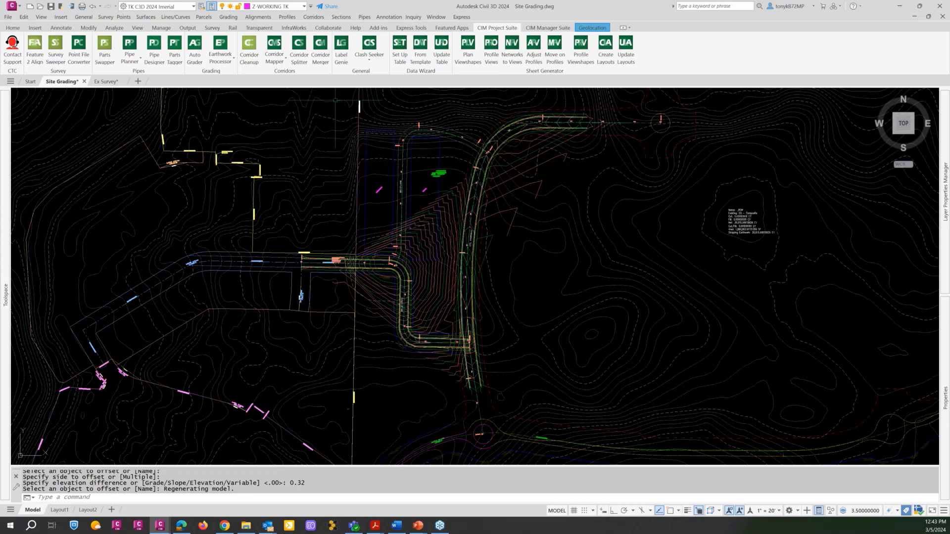
{"action": "left_click", "coordinate": [195, 49]}
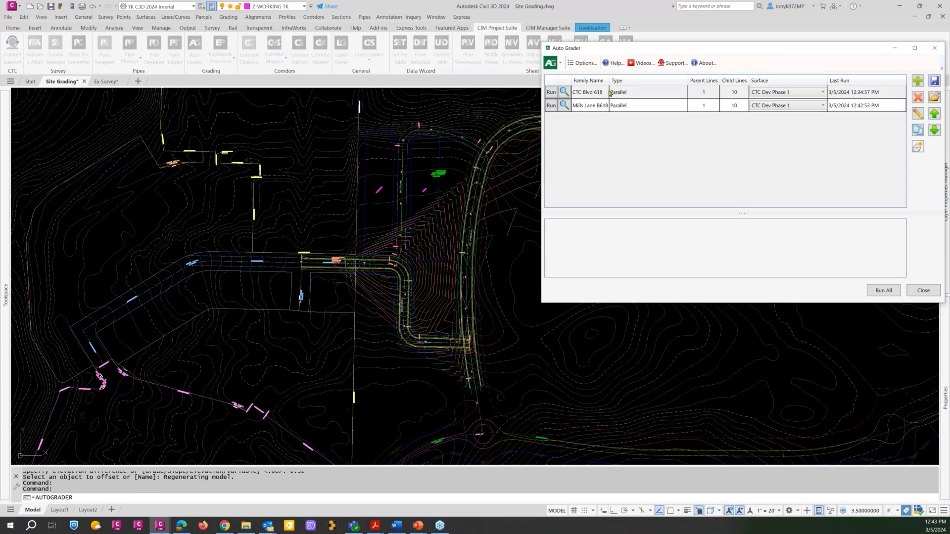
{"action": "left_click", "coordinate": [610, 93]}
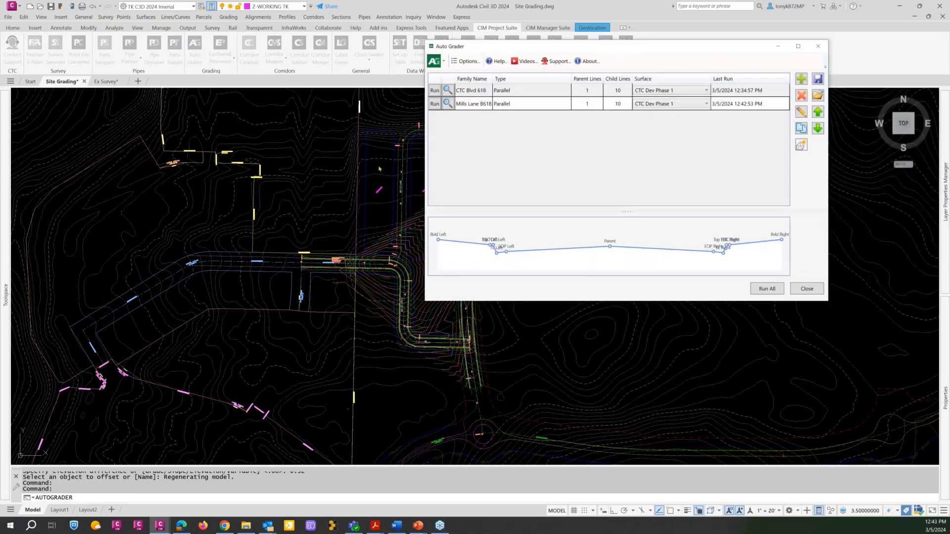
{"action": "left_click", "coordinate": [819, 96]}
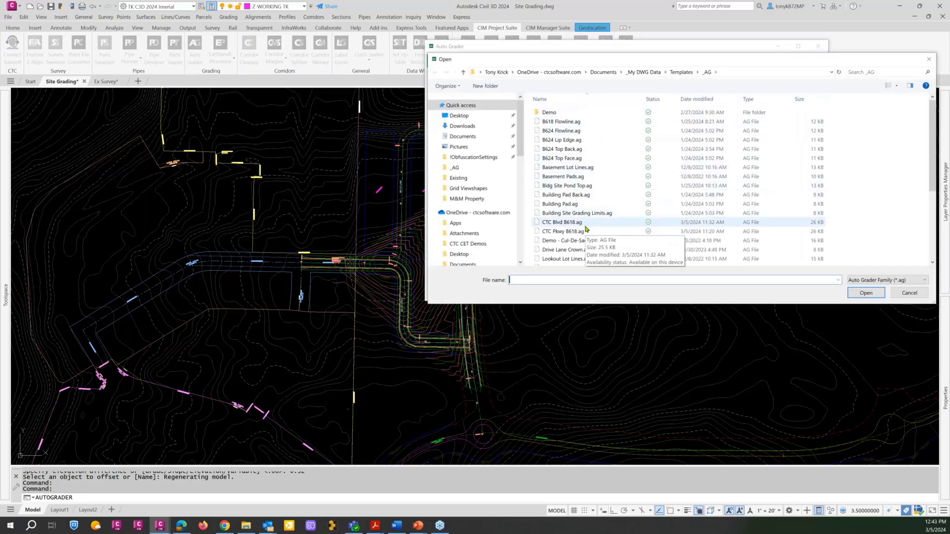
{"action": "scroll", "coordinate": [576, 214], "scroll_direction": "down", "scroll_amount": 2}
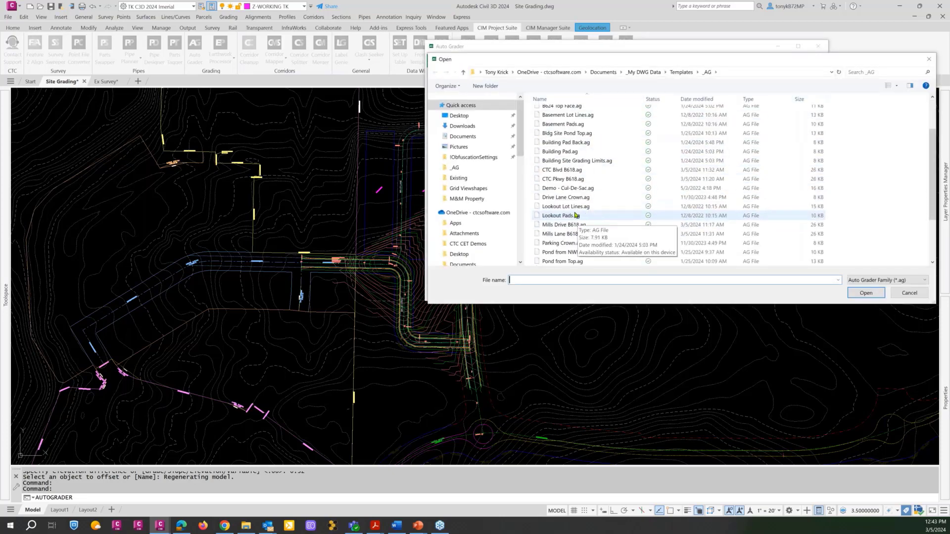
{"action": "left_click", "coordinate": [569, 233]}
{"action": "left_click", "coordinate": [865, 293]}
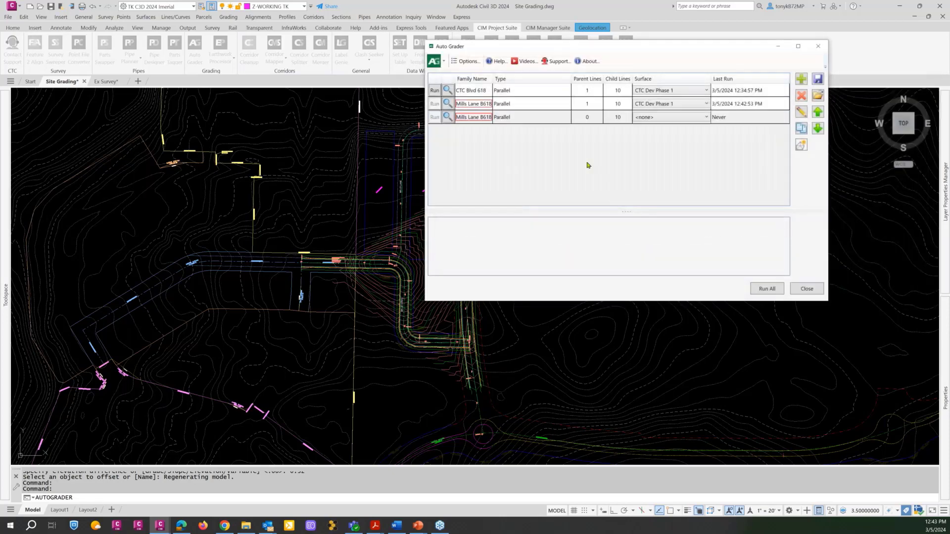
{"action": "left_click", "coordinate": [462, 121]}
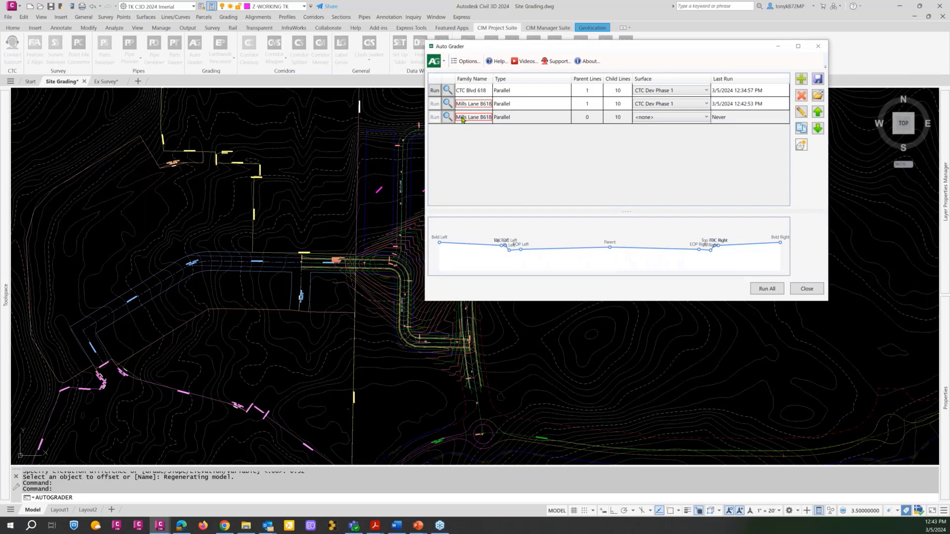
{"action": "left_click", "coordinate": [463, 119]}
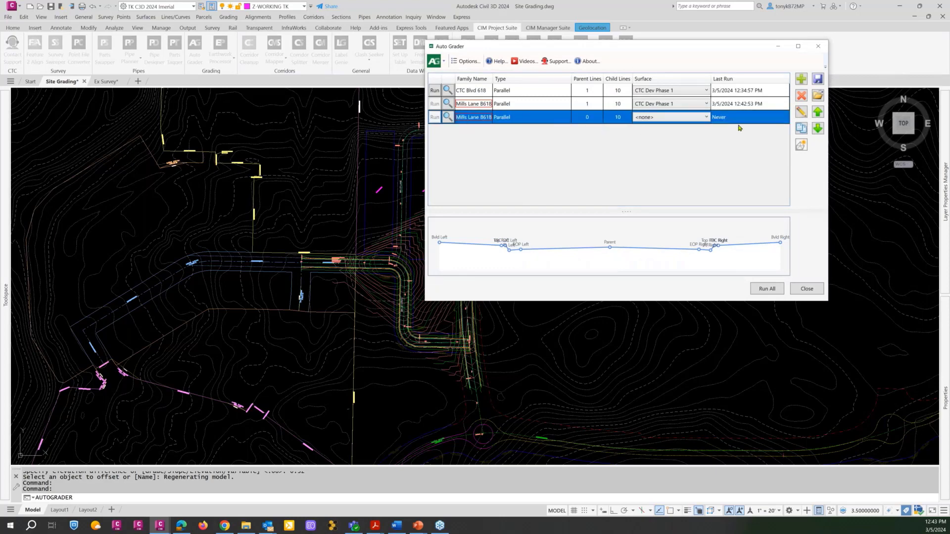
{"action": "left_click", "coordinate": [798, 98]}
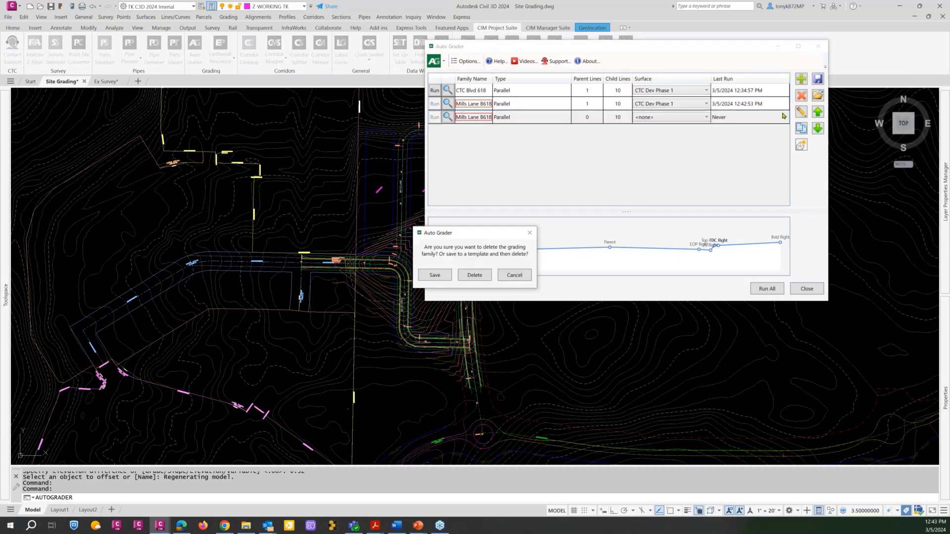
{"action": "left_click", "coordinate": [475, 276]}
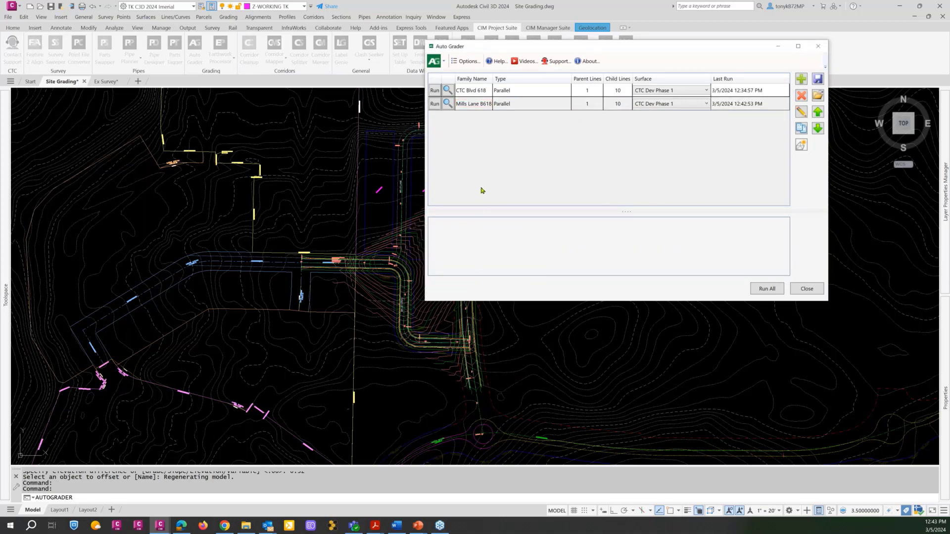
Load the Mills Drive B618.ag template into the list of grading families.
{"action": "left_click", "coordinate": [483, 104]}
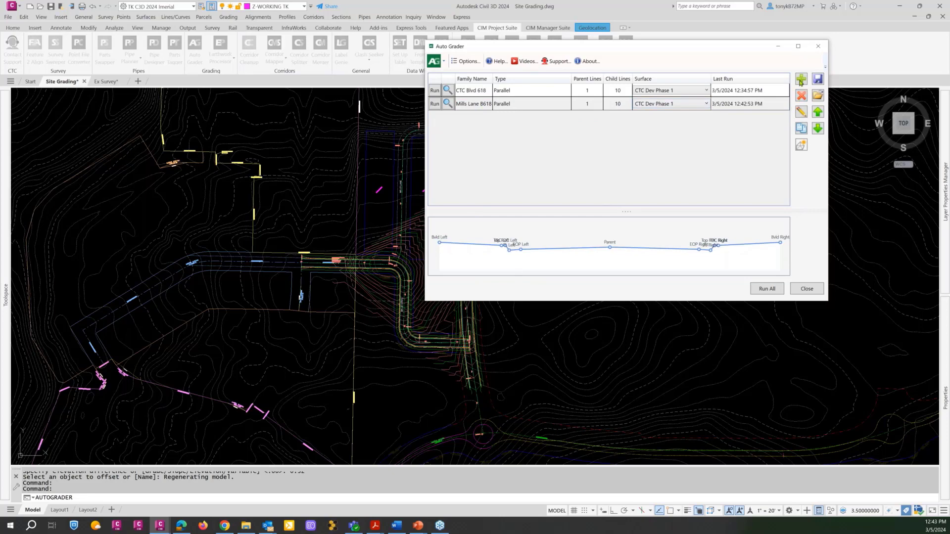
{"action": "left_click", "coordinate": [817, 96]}
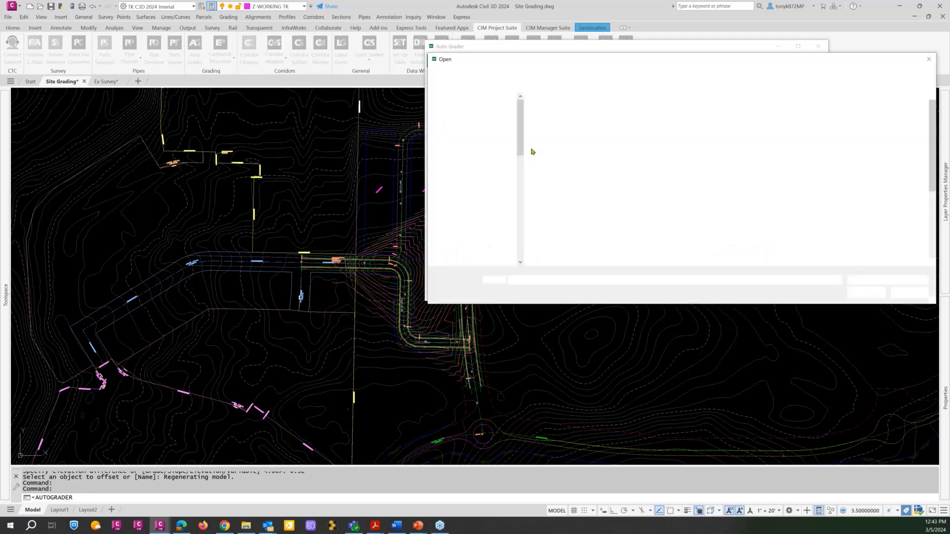
{"action": "scroll", "coordinate": [581, 221], "scroll_direction": "down", "scroll_amount": 4}
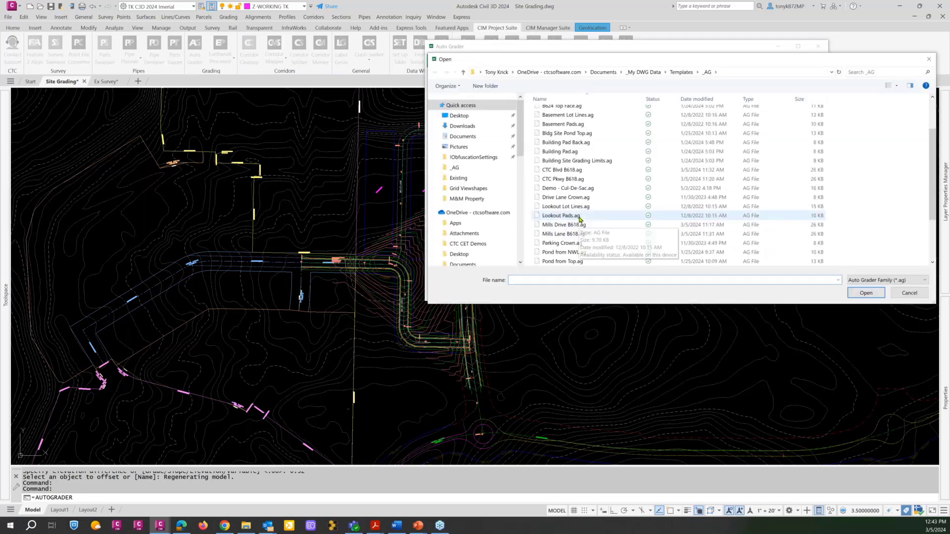
{"action": "scroll", "coordinate": [580, 219], "scroll_direction": "down", "scroll_amount": 1}
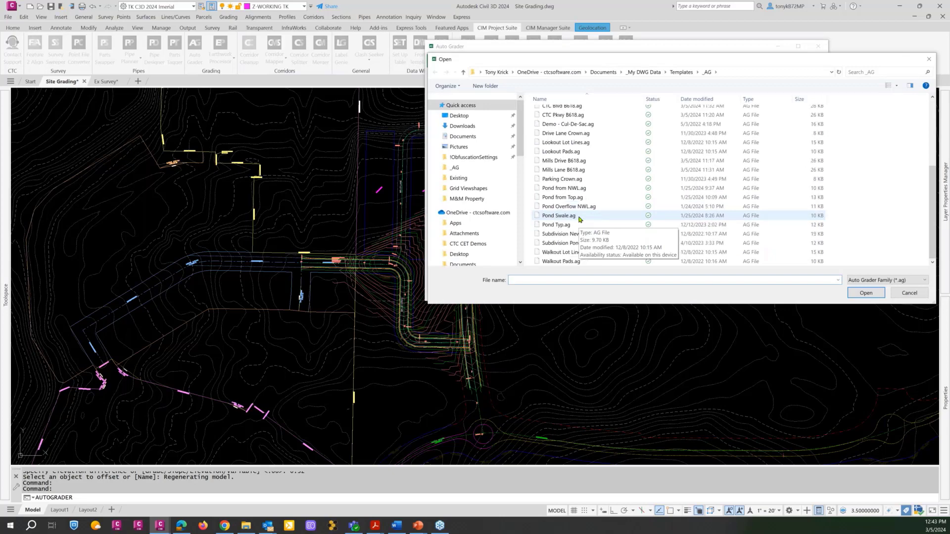
{"action": "left_click", "coordinate": [561, 164]}
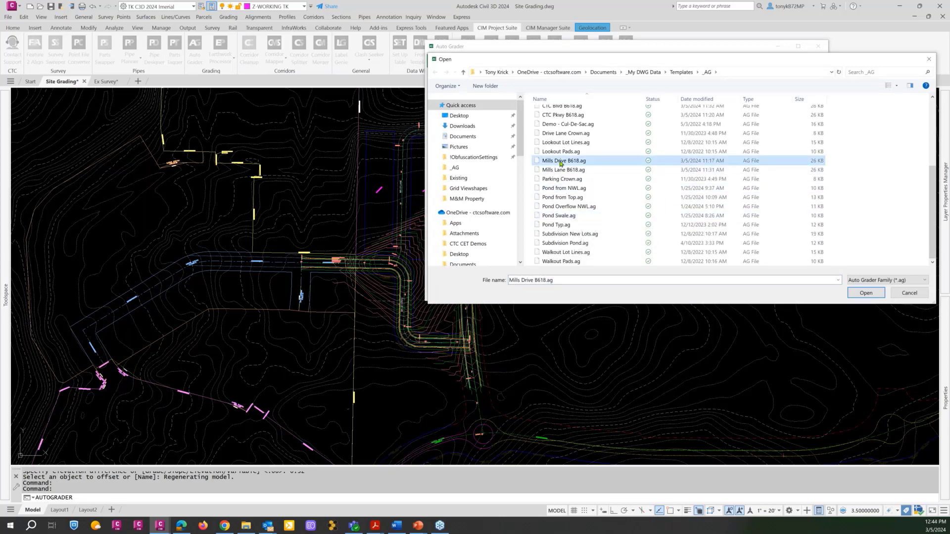
{"action": "left_click", "coordinate": [861, 292]}
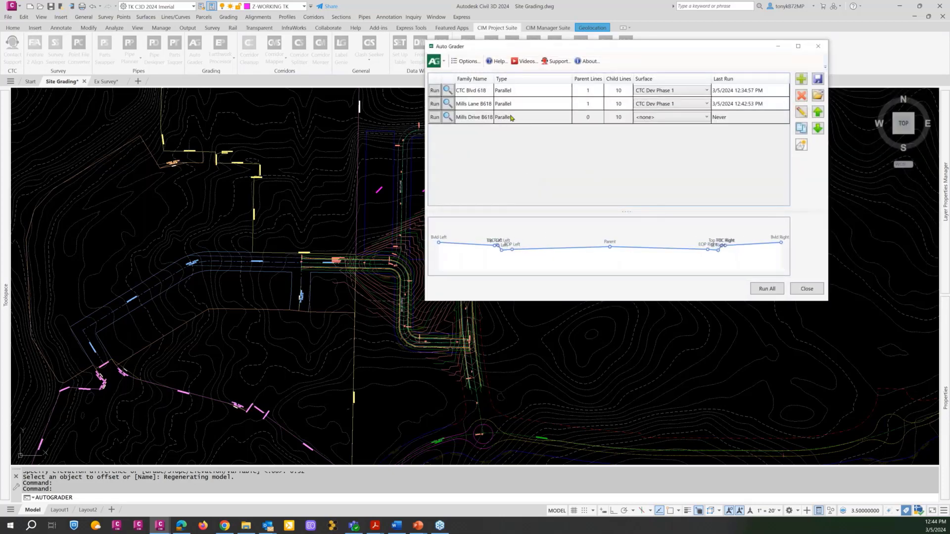
{"action": "left_click", "coordinate": [528, 120]}
{"action": "double_click", "coordinate": [528, 118]}
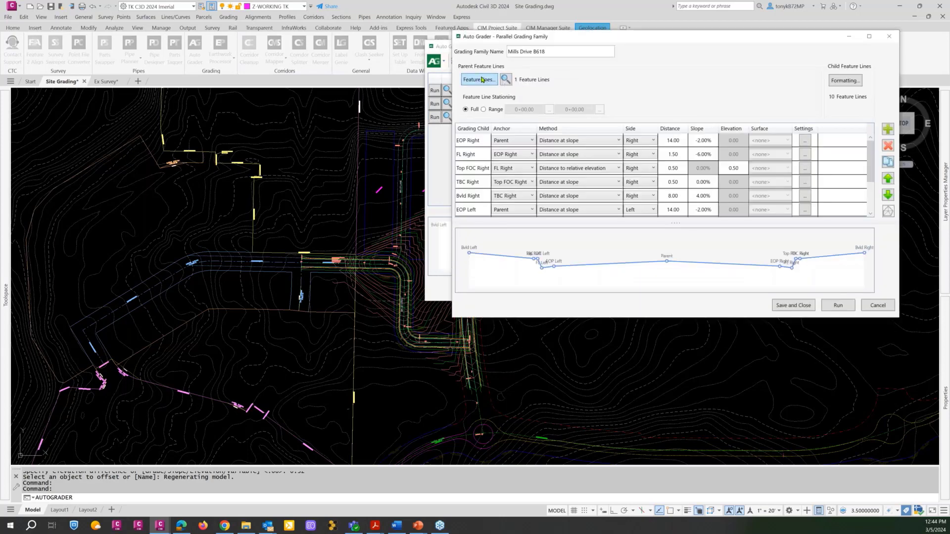
{"action": "left_click", "coordinate": [478, 79]}
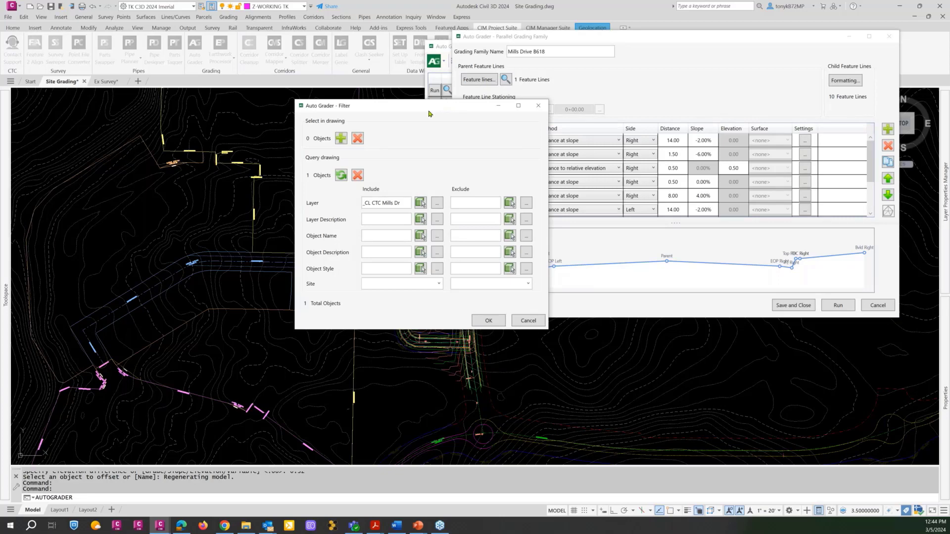
{"action": "left_click", "coordinate": [357, 175]}
{"action": "left_click", "coordinate": [420, 203]}
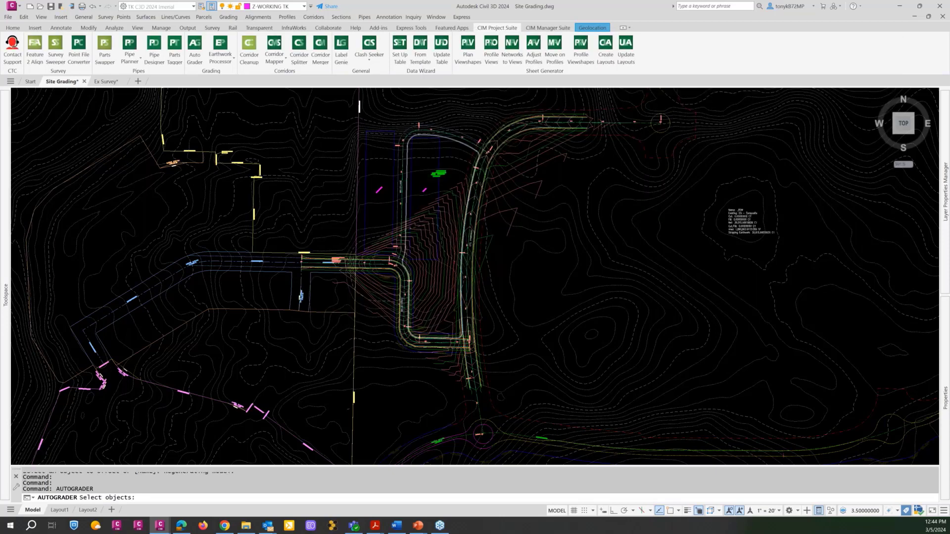
{"action": "scroll", "coordinate": [406, 179], "scroll_direction": "up", "scroll_amount": 4}
{"action": "scroll", "coordinate": [395, 178], "scroll_direction": "down", "scroll_amount": 2}
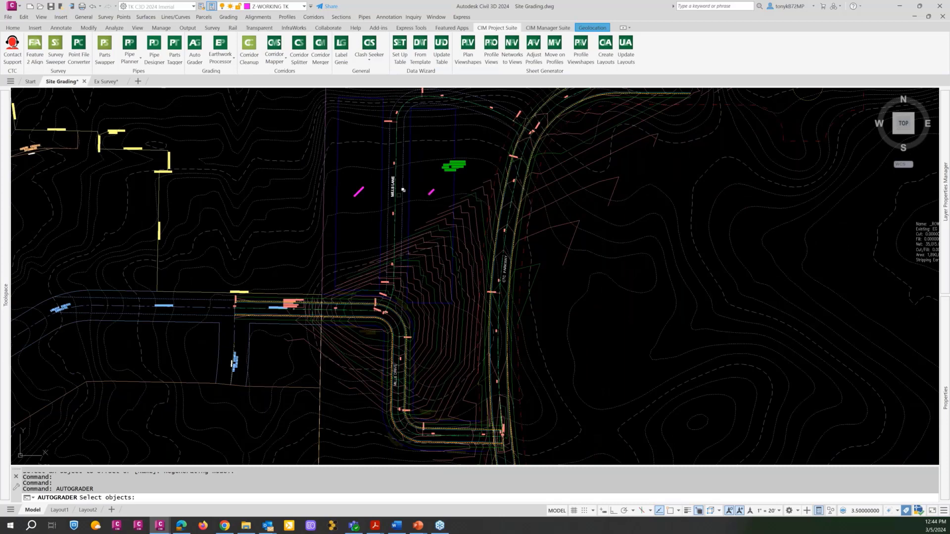
{"action": "scroll", "coordinate": [370, 320], "scroll_direction": "up", "scroll_amount": 5}
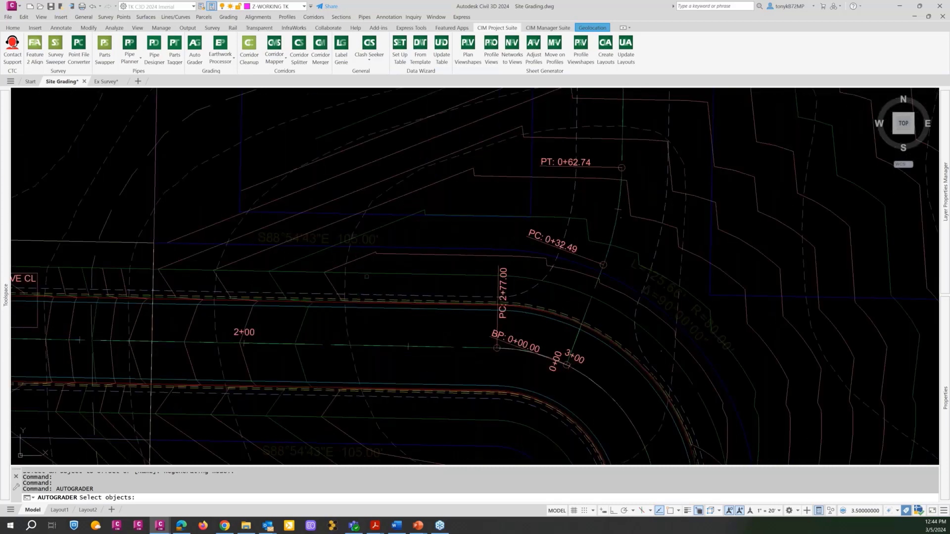
{"action": "scroll", "coordinate": [367, 277], "scroll_direction": "down", "scroll_amount": 5}
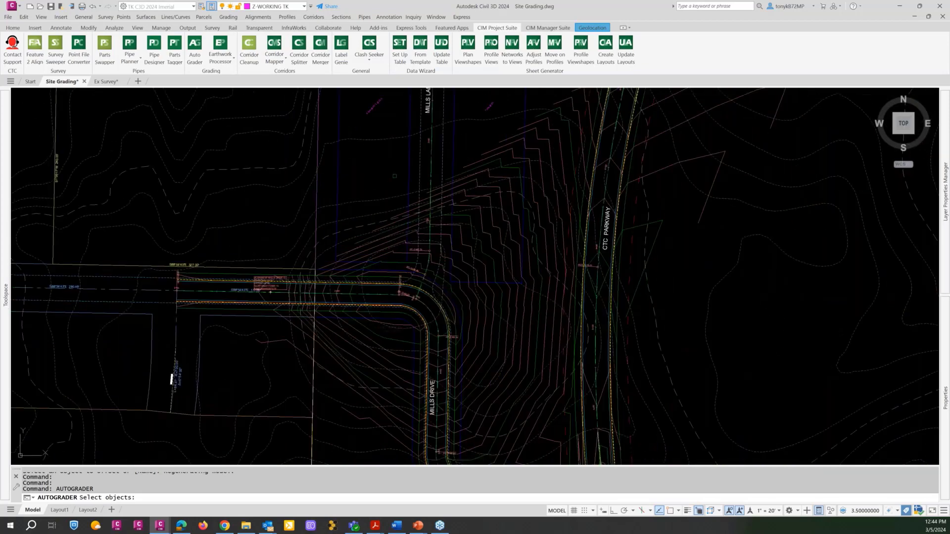
{"action": "key", "text": "Escape"}
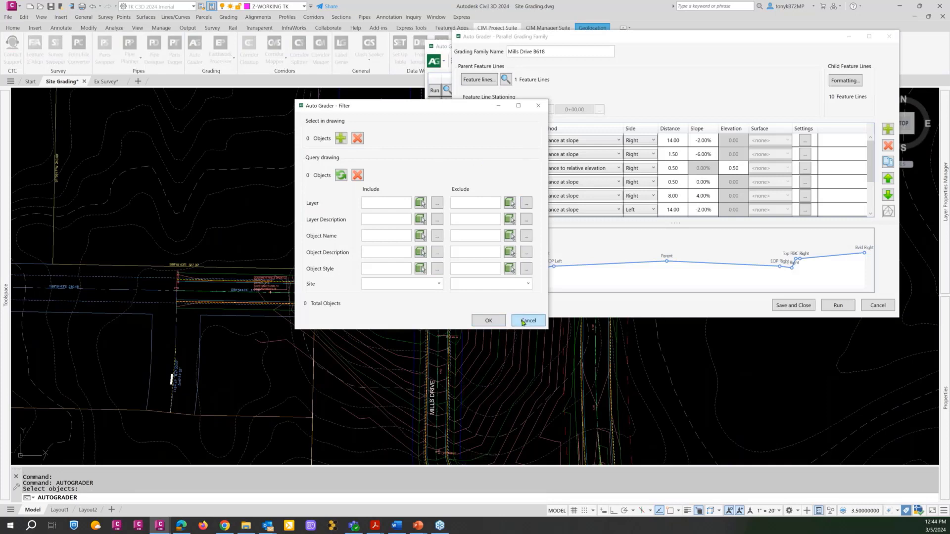
{"action": "left_click", "coordinate": [526, 321]}
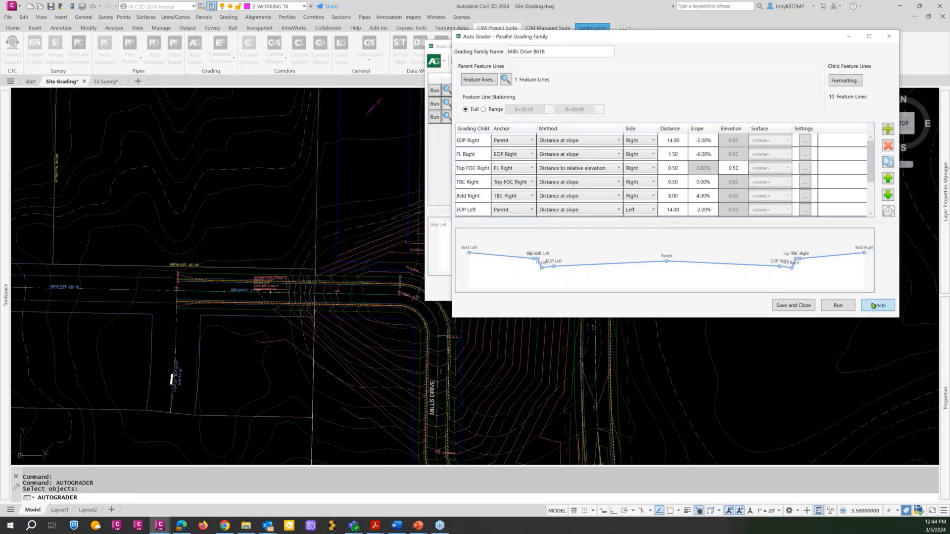
{"action": "left_click", "coordinate": [874, 306]}
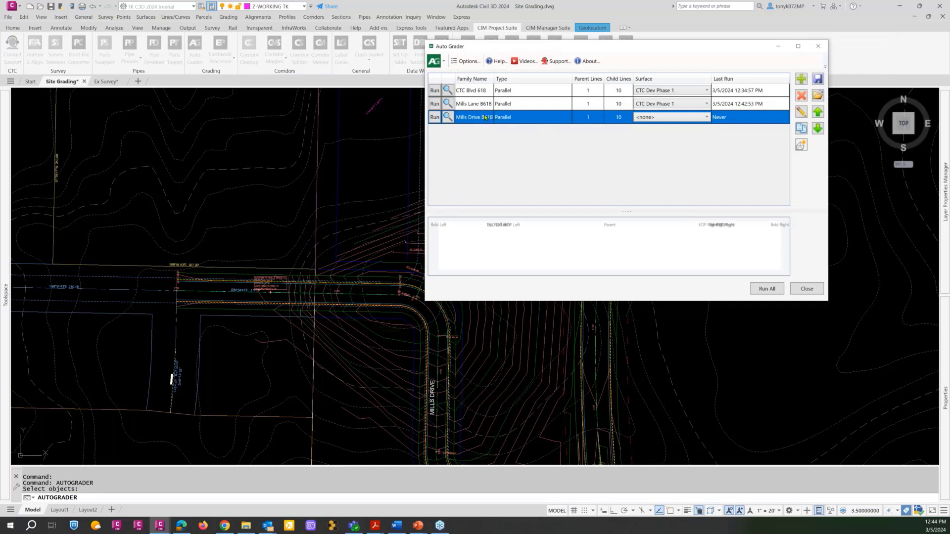
Zoom to the parent feature line of the Mills Drive B618 family in the drawing.
{"action": "left_click", "coordinate": [447, 117]}
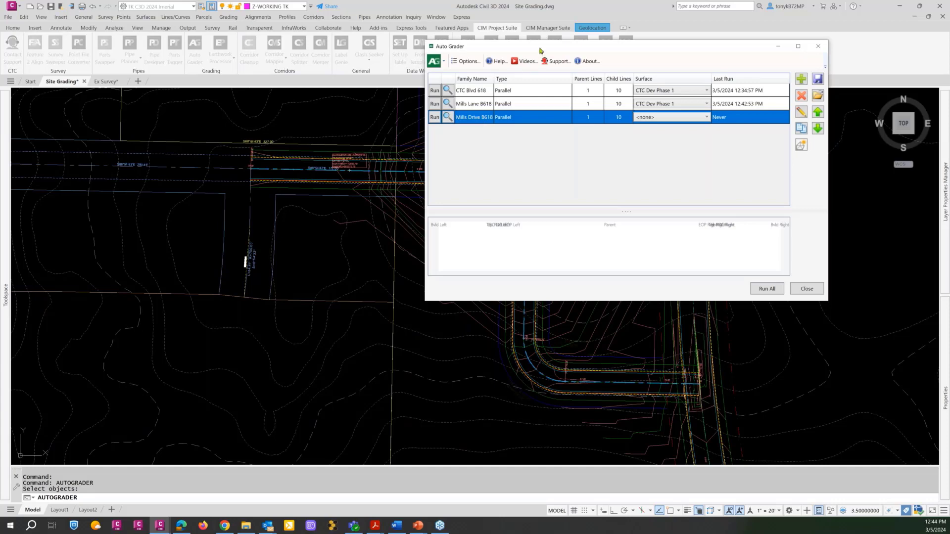
{"action": "left_click_drag", "start_coordinate": [540, 48], "coordinate": [517, 78]}
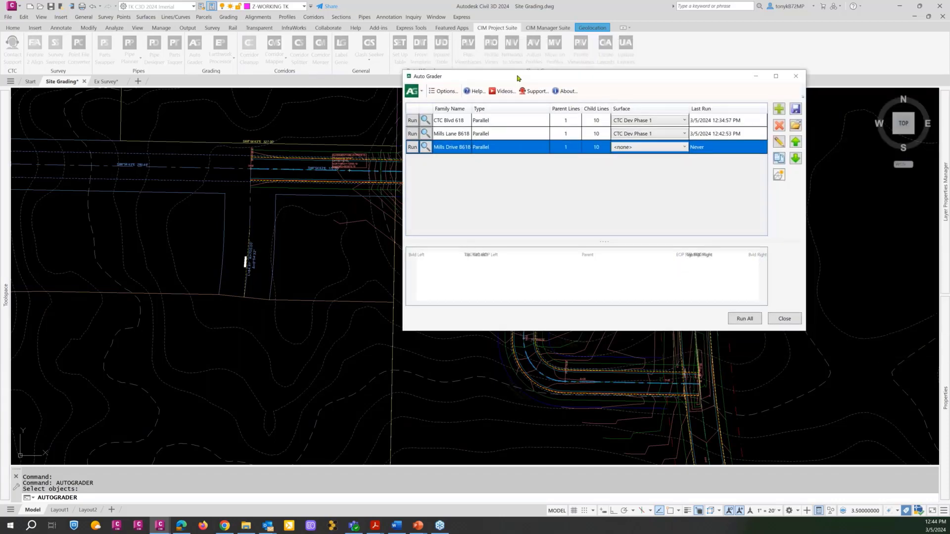
{"action": "double_click", "coordinate": [489, 137]}
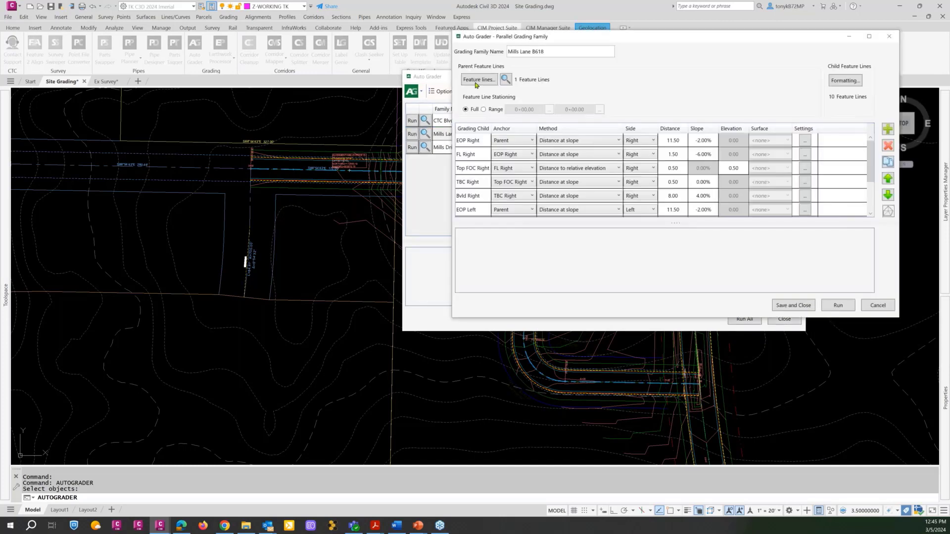
{"action": "left_click", "coordinate": [477, 81]}
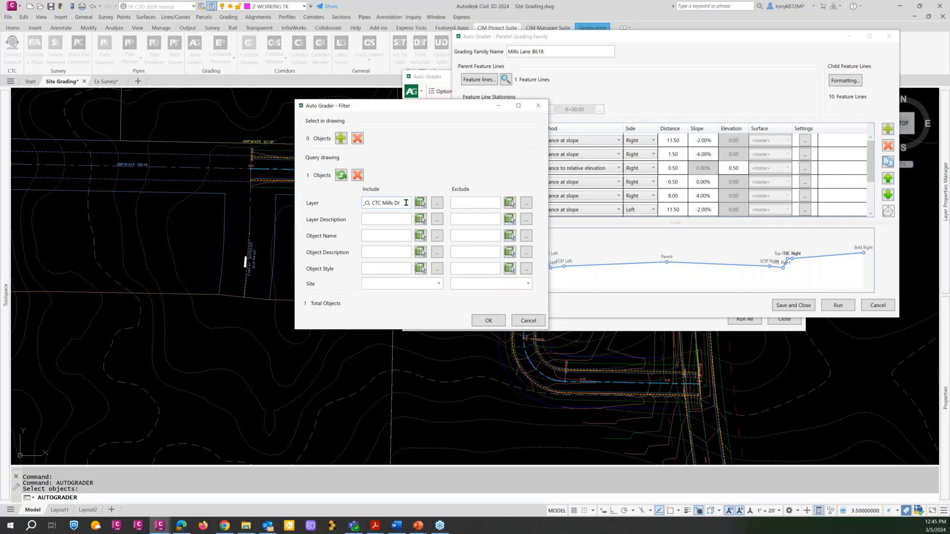
{"action": "left_click", "coordinate": [356, 175]}
{"action": "left_click", "coordinate": [421, 203]}
{"action": "scroll", "coordinate": [497, 138], "scroll_direction": "up", "scroll_amount": 3}
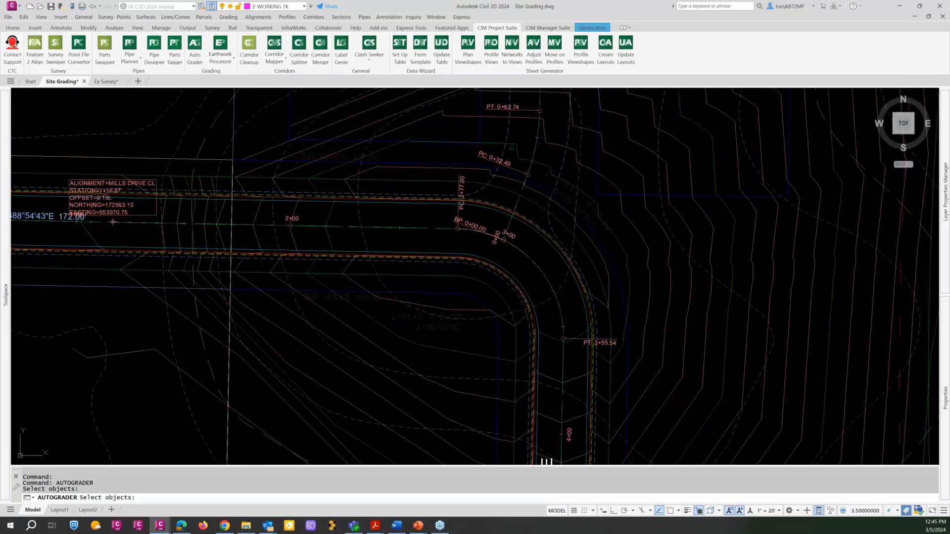
{"action": "left_click", "coordinate": [536, 148]}
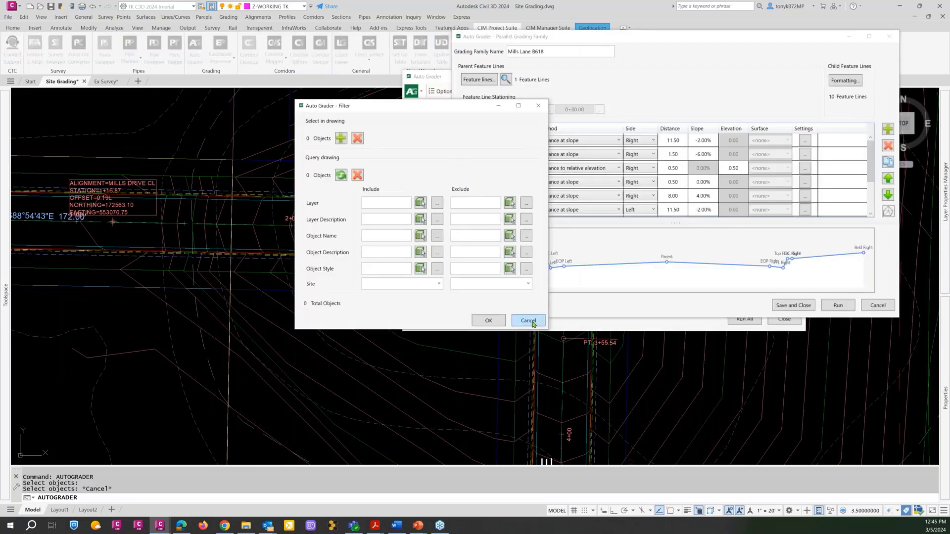
{"action": "left_click", "coordinate": [530, 321]}
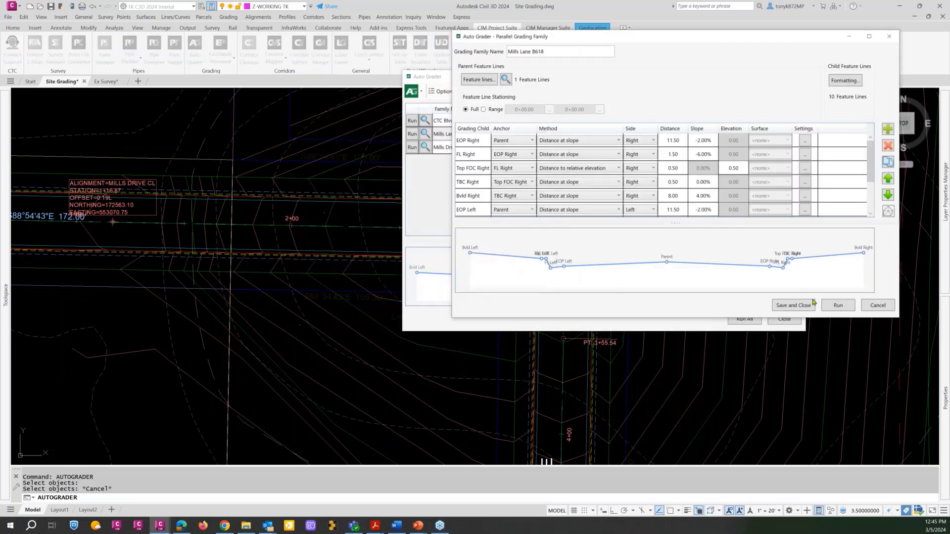
{"action": "left_click", "coordinate": [872, 307]}
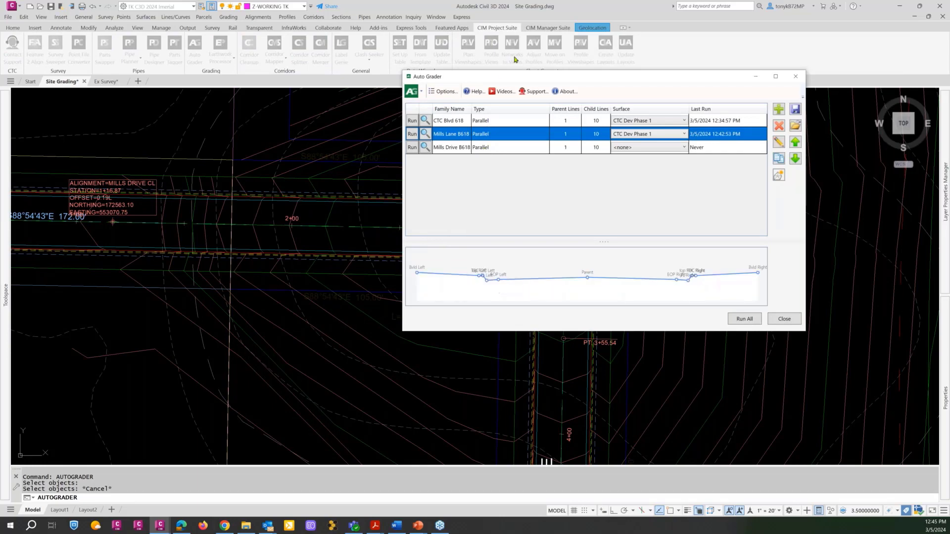
Check which layer the Mills Drive B618 family's parent feature line filter uses, leaving the family unsaved.
{"action": "mouse_move", "coordinate": [421, 76]}
{"action": "left_mouse_down"}
{"action": "mouse_move", "coordinate": [292, 56]}
{"action": "mouse_move", "coordinate": [226, 19]}
{"action": "left_mouse_up"}
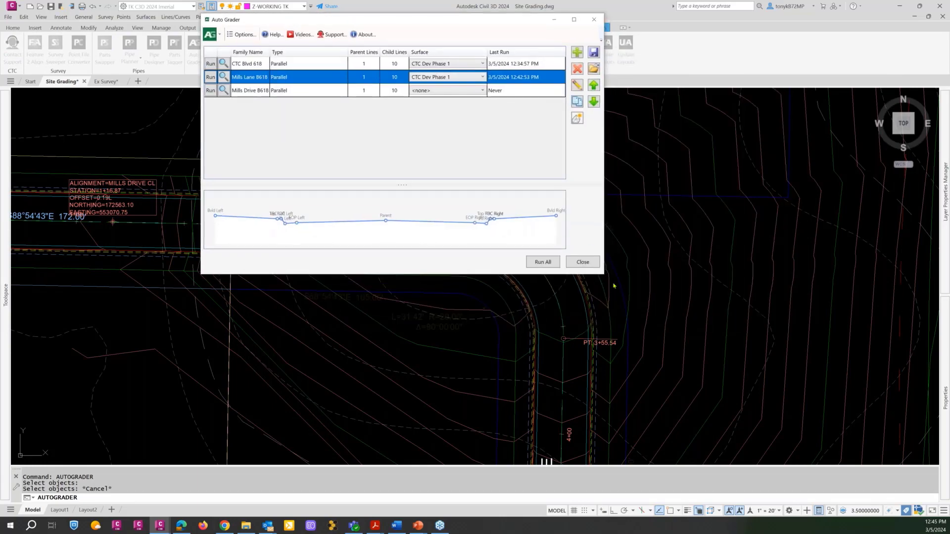
{"action": "double_click", "coordinate": [332, 90]}
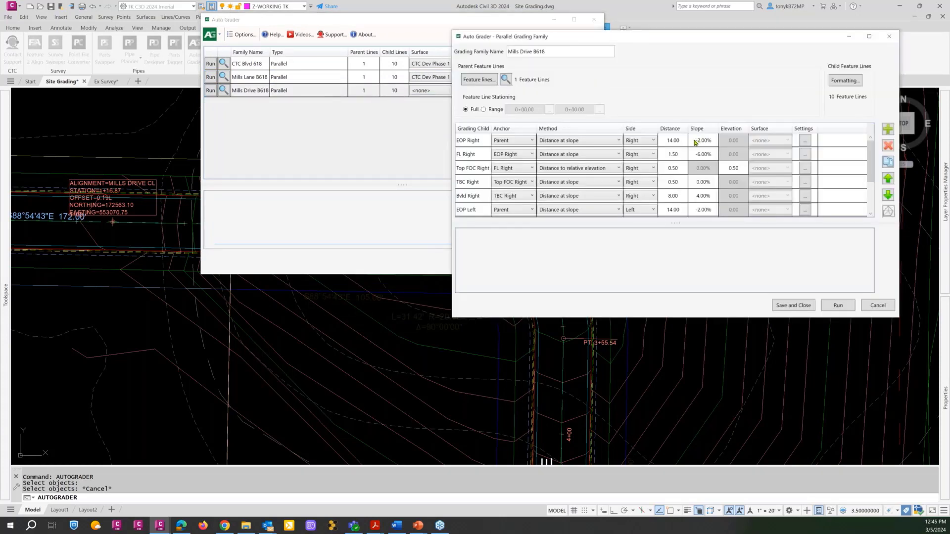
{"action": "left_click", "coordinate": [478, 80]}
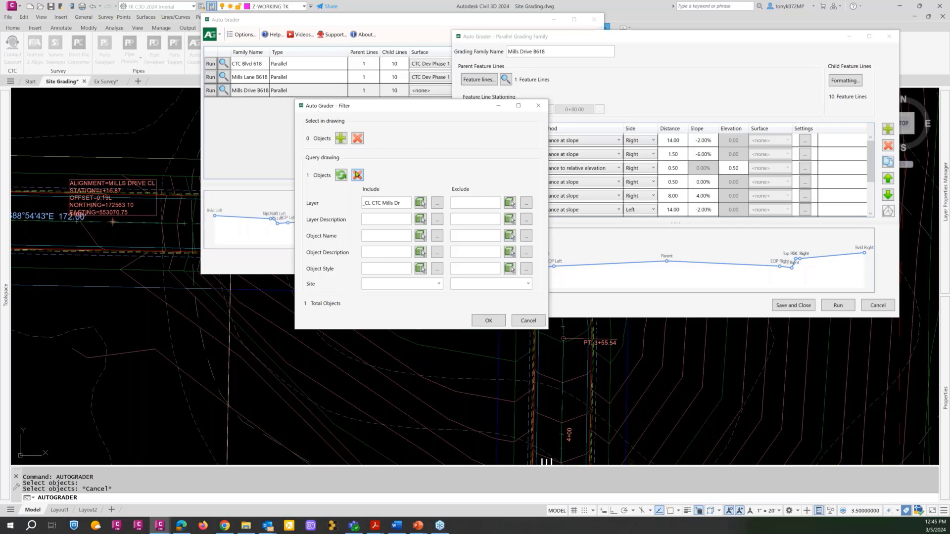
{"action": "left_click", "coordinate": [527, 321]}
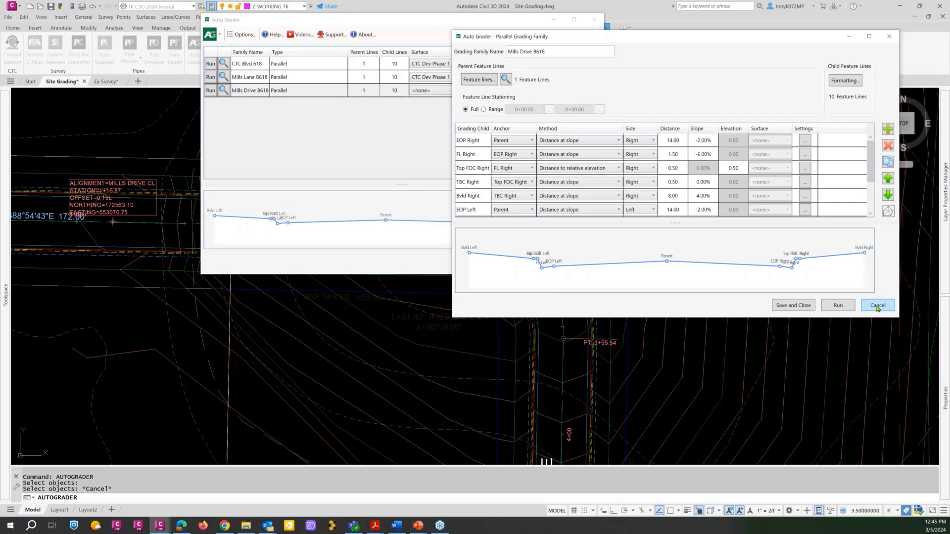
{"action": "left_click", "coordinate": [878, 306]}
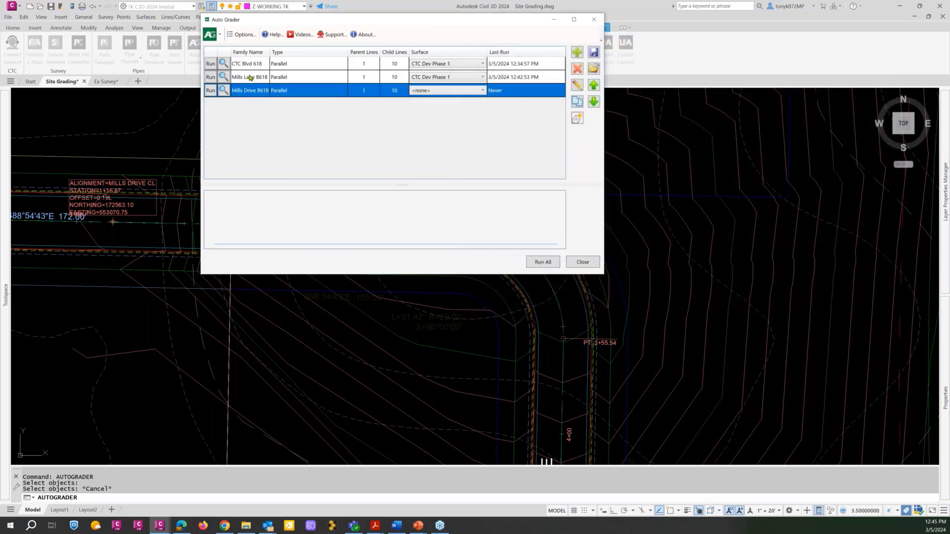
Replace the Mills Lane B618 parent feature line filter with the layer of the Mills Lane centerline and save the family.
{"action": "left_click", "coordinate": [250, 77]}
{"action": "double_click", "coordinate": [250, 77]}
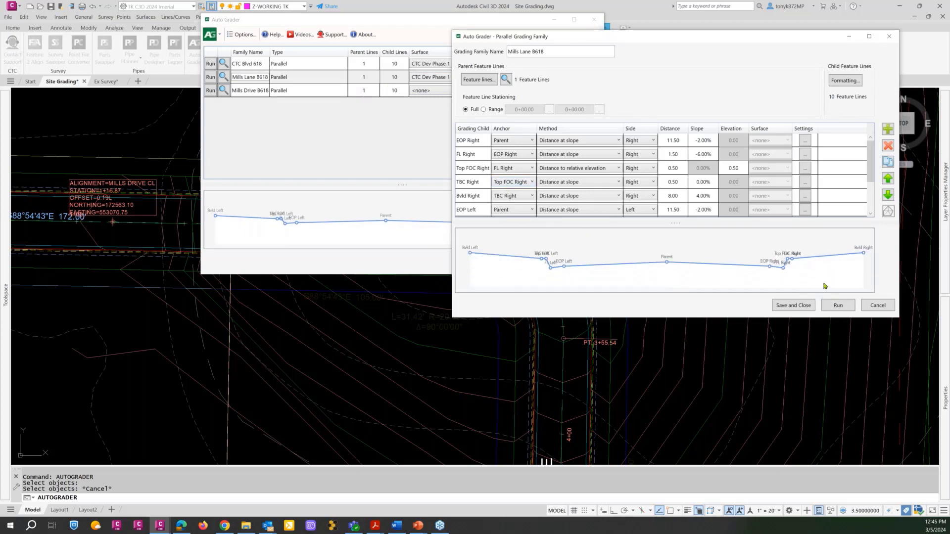
{"action": "left_click", "coordinate": [479, 81]}
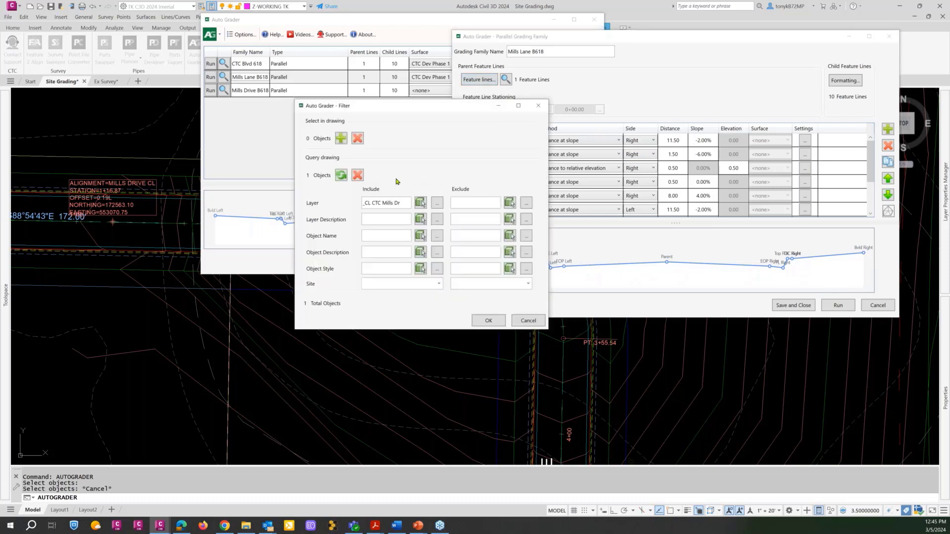
{"action": "left_click", "coordinate": [356, 176]}
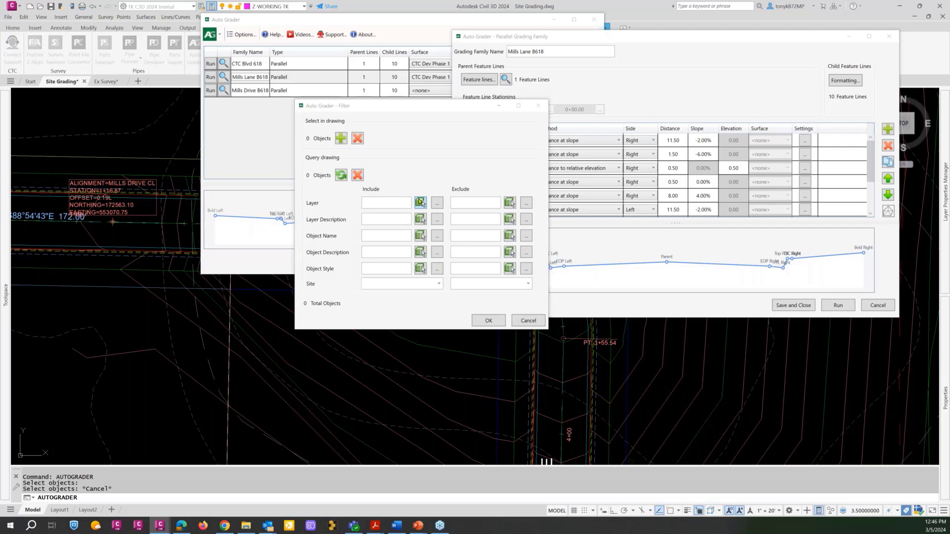
{"action": "left_click", "coordinate": [420, 202]}
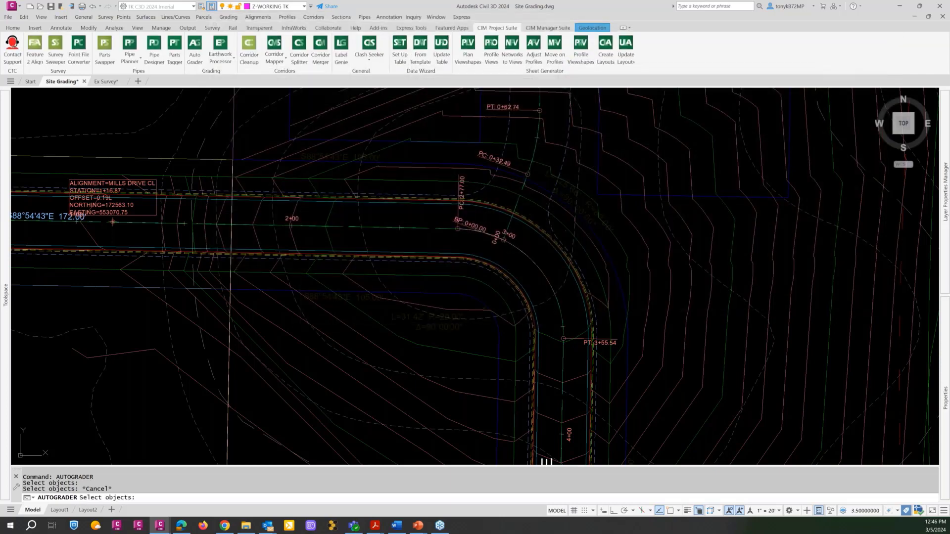
{"action": "left_click", "coordinate": [537, 146]}
{"action": "left_click", "coordinate": [574, 182]}
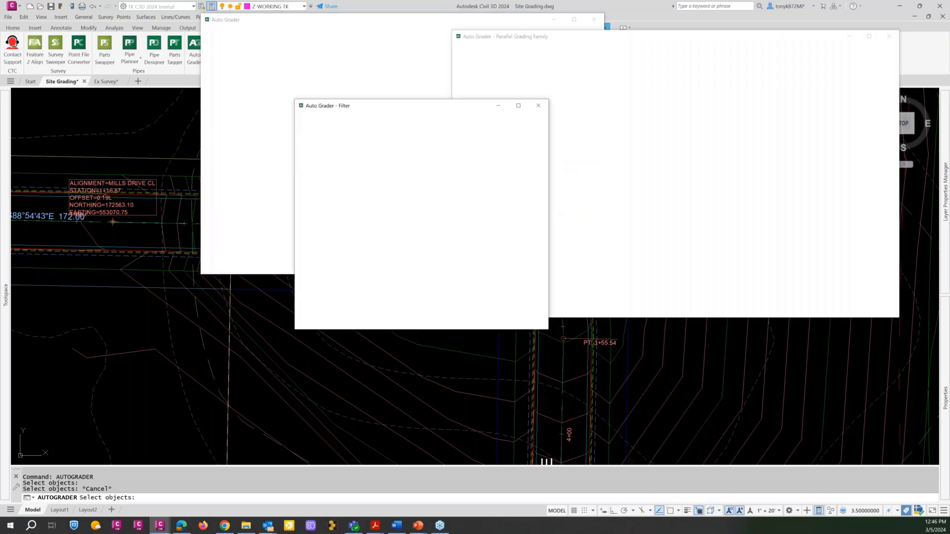
{"action": "left_click", "coordinate": [493, 321]}
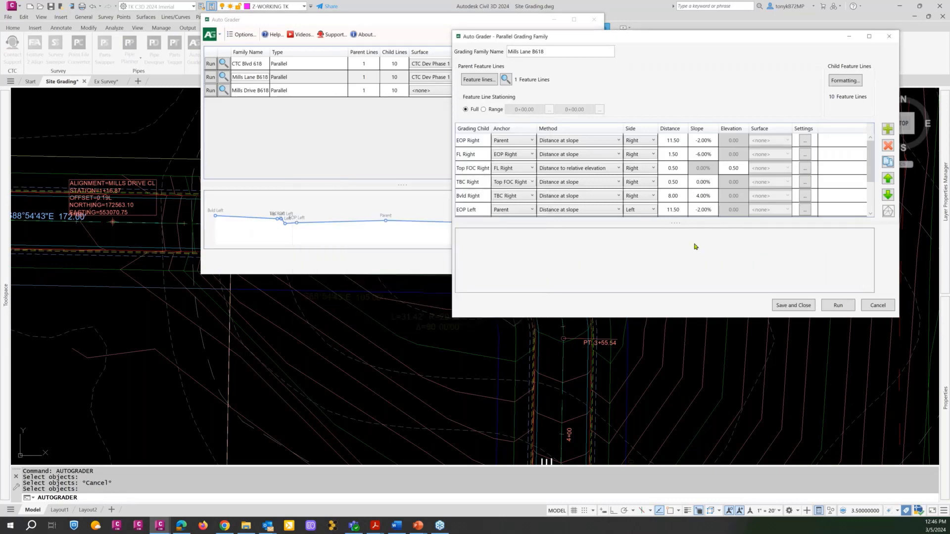
{"action": "left_click", "coordinate": [794, 306]}
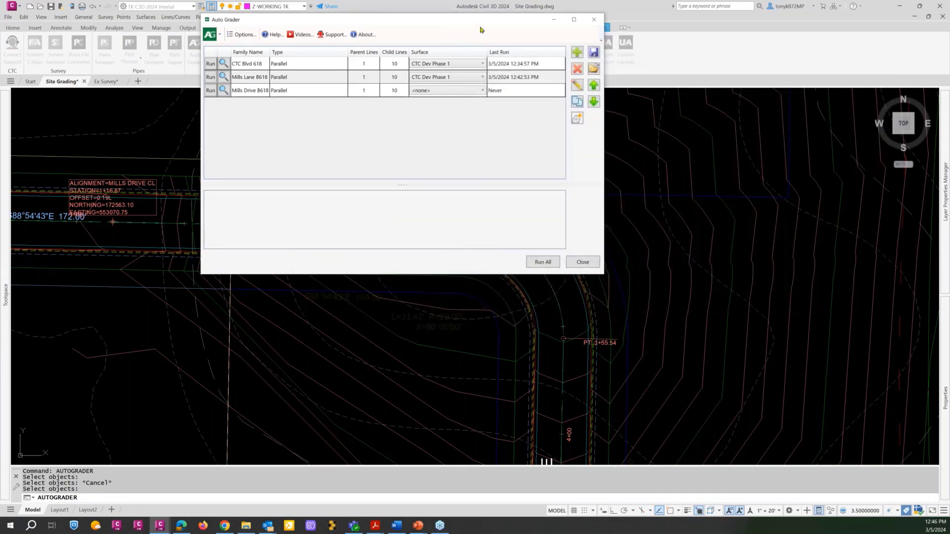
Review the Mills Lane B618 family's parent line and child grading settings, then save and close it.
{"action": "left_click_drag", "start_coordinate": [455, 22], "coordinate": [700, 51]}
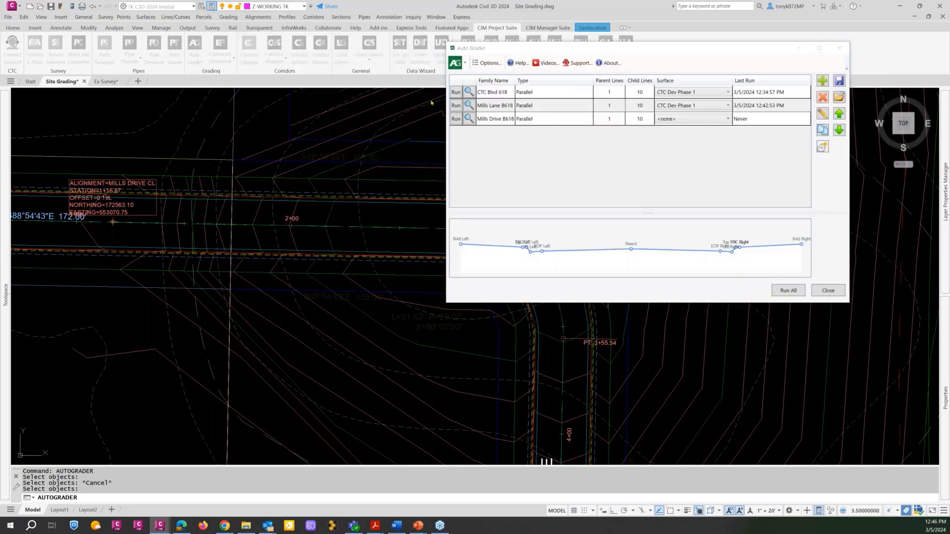
{"action": "left_click_drag", "start_coordinate": [544, 52], "coordinate": [257, 70]}
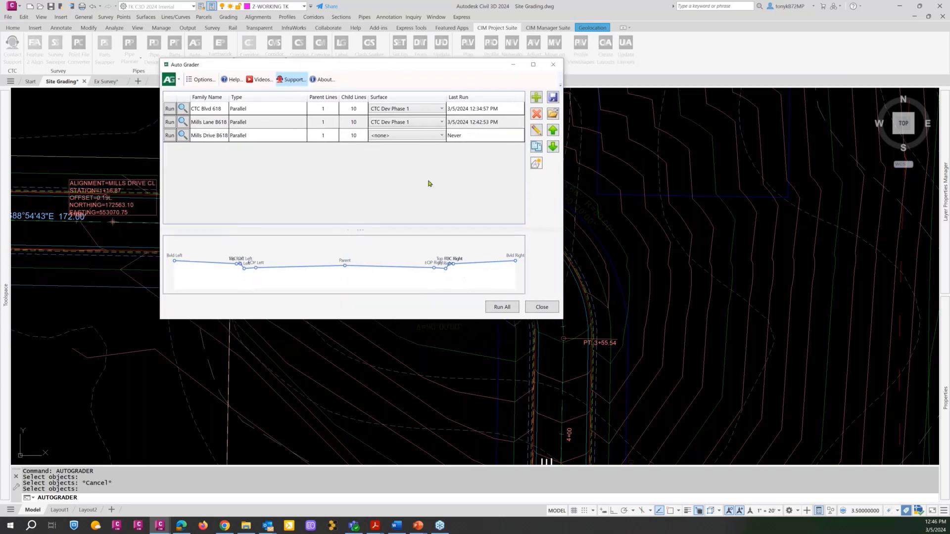
{"action": "double_click", "coordinate": [285, 122]}
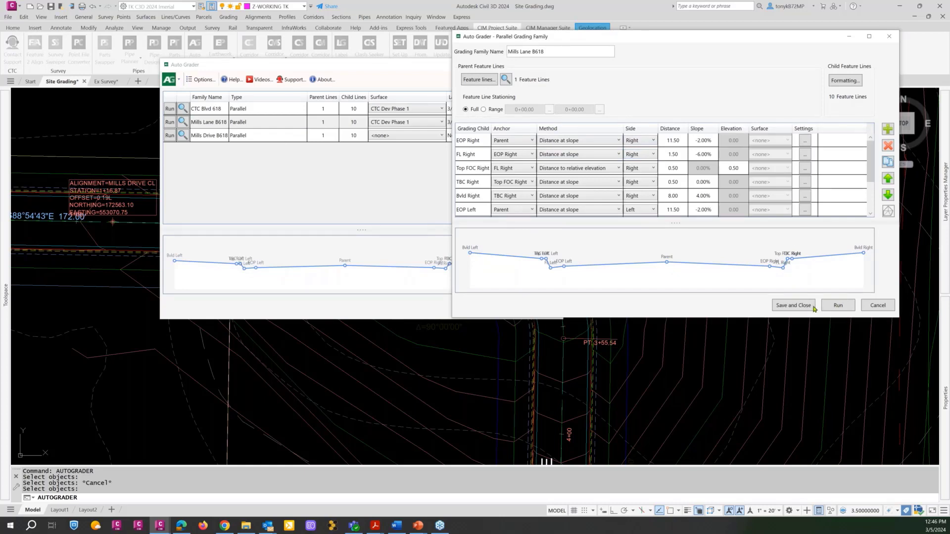
{"action": "left_click", "coordinate": [781, 307]}
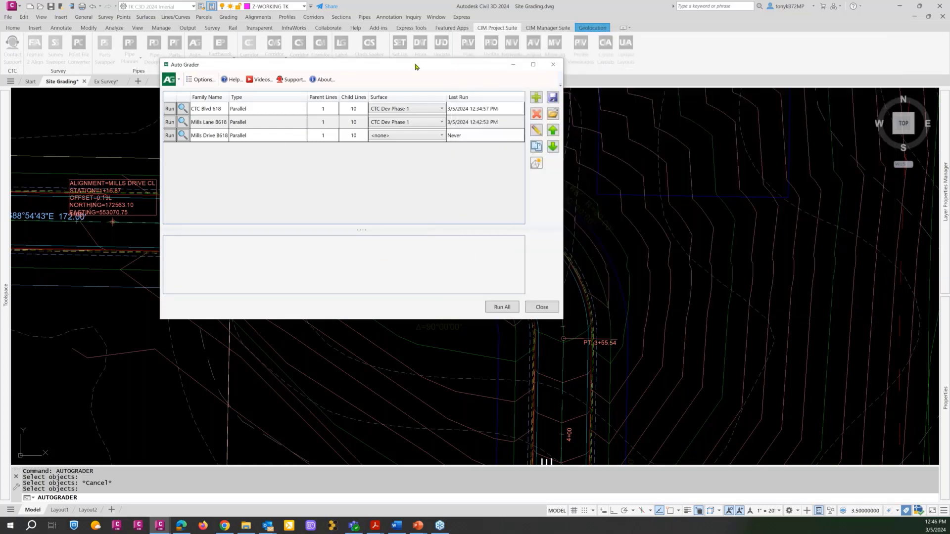
Rerun the Mills Lane B618 grading family into the CTC Dev Phase 1 surface and close Auto Grader.
{"action": "left_click_drag", "start_coordinate": [387, 67], "coordinate": [569, 20]}
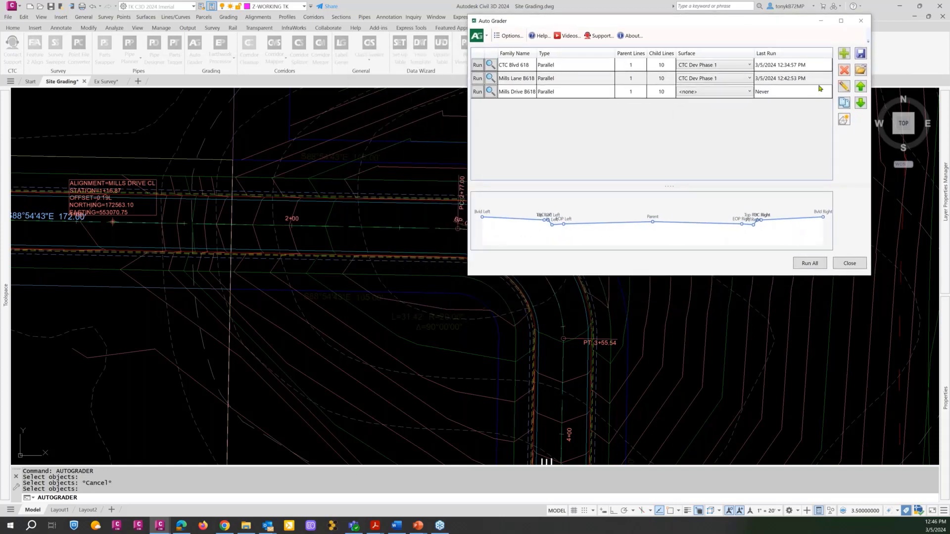
{"action": "left_click", "coordinate": [478, 79]}
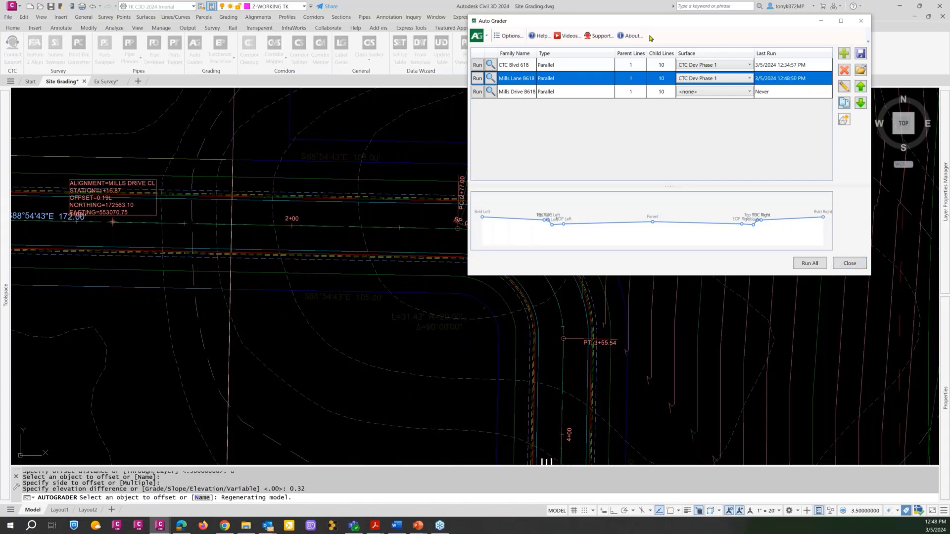
{"action": "left_click", "coordinate": [852, 267]}
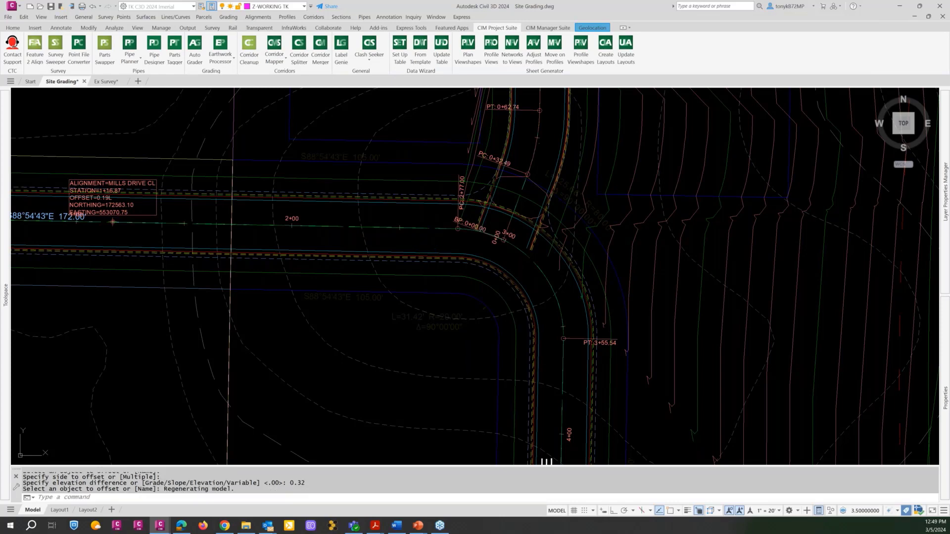
Inspect the new grading lines and contours along Mills Lane and around its junction with Mills Drive.
{"action": "scroll", "coordinate": [434, 249], "scroll_direction": "down", "scroll_amount": 3}
{"action": "scroll", "coordinate": [440, 277], "scroll_direction": "down", "scroll_amount": 3}
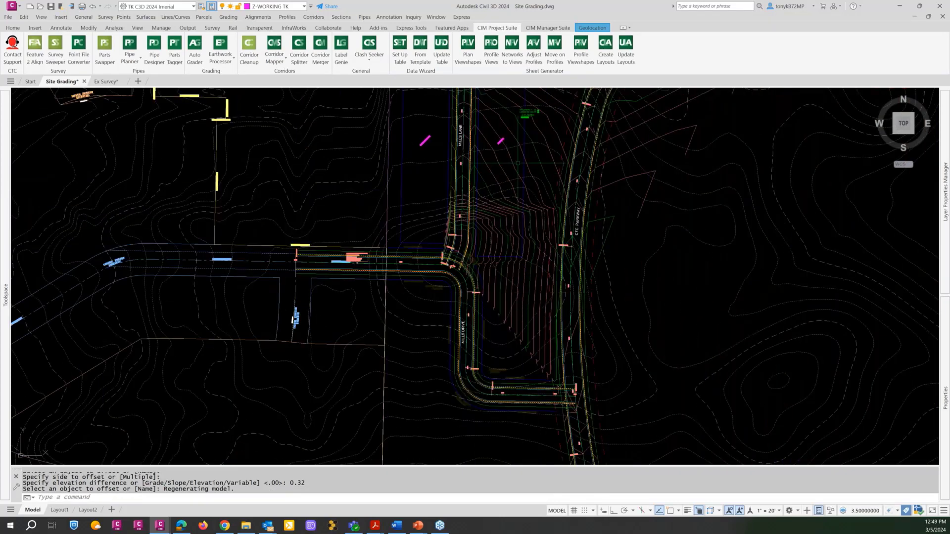
{"action": "scroll", "coordinate": [468, 171], "scroll_direction": "up", "scroll_amount": 8}
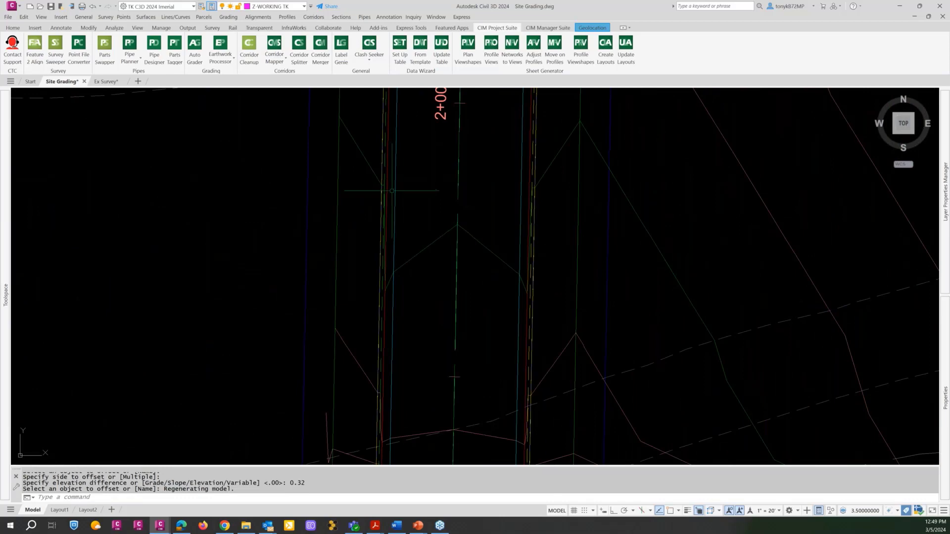
{"action": "scroll", "coordinate": [393, 191], "scroll_direction": "down", "scroll_amount": 6}
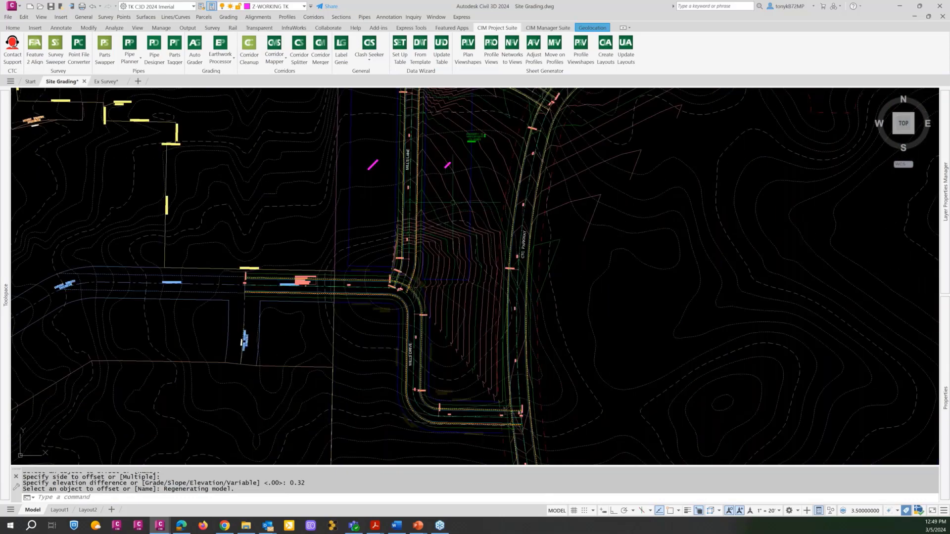
{"action": "middle_click_drag", "start_coordinate": [454, 192], "coordinate": [458, 176]}
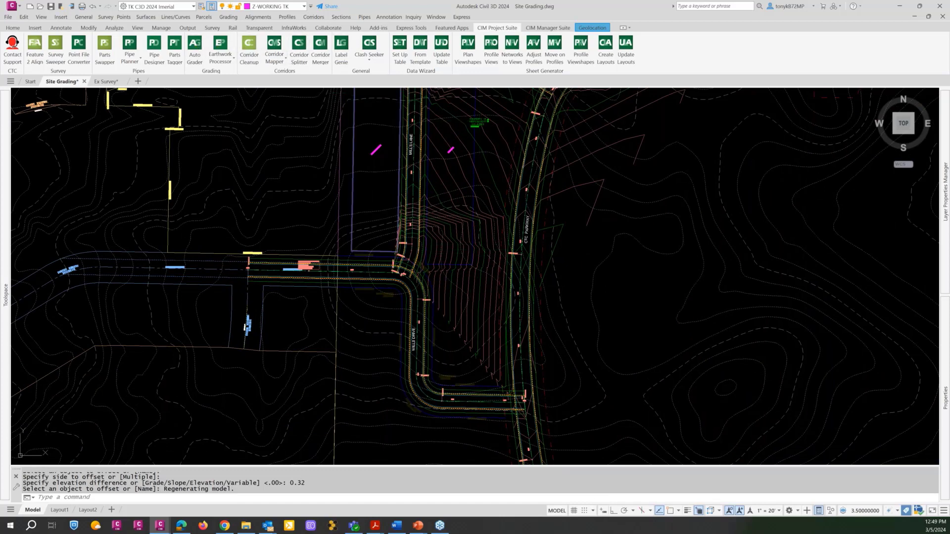
Set the Mills Drive B618 family's parent feature line filter to the _CL CTC Mills Dr layer using the Mills Drive centerline auto feature line.
{"action": "left_click", "coordinate": [194, 49]}
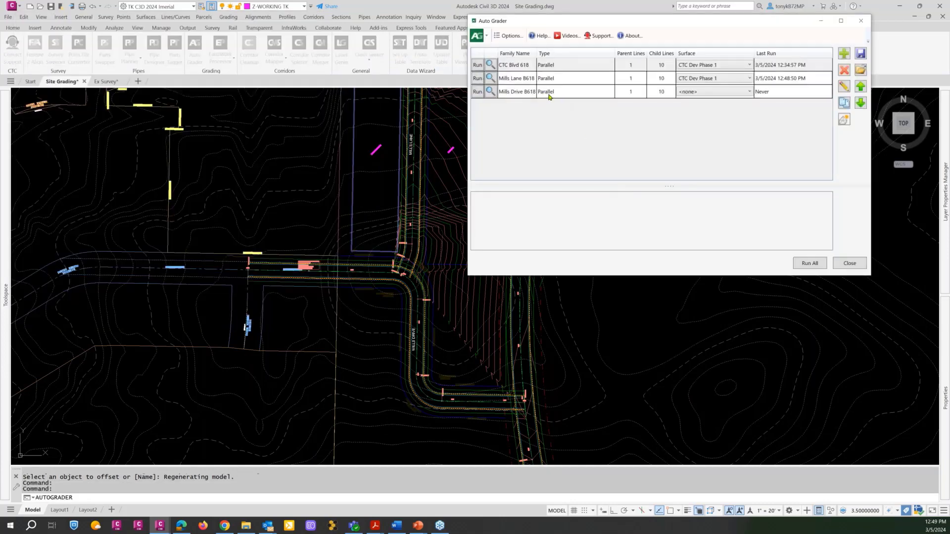
{"action": "double_click", "coordinate": [573, 94]}
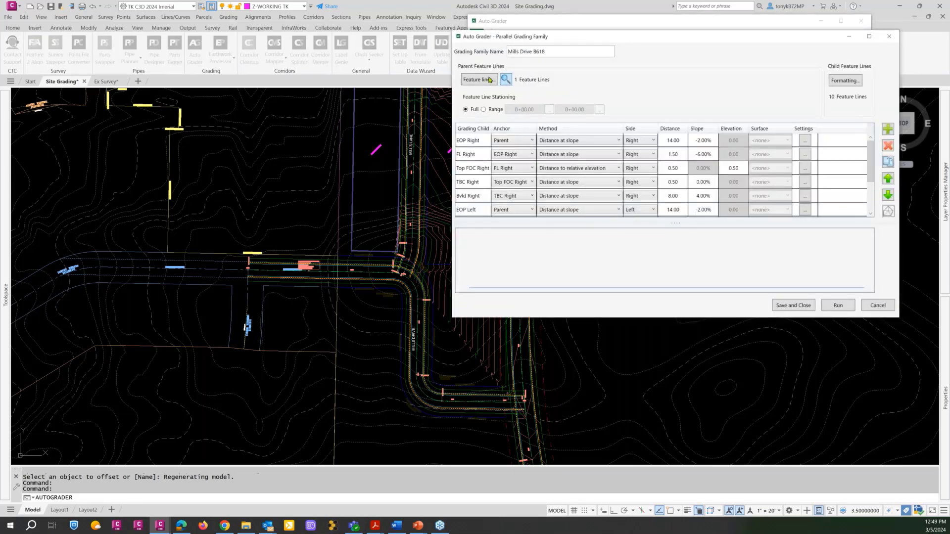
{"action": "left_click", "coordinate": [489, 79]}
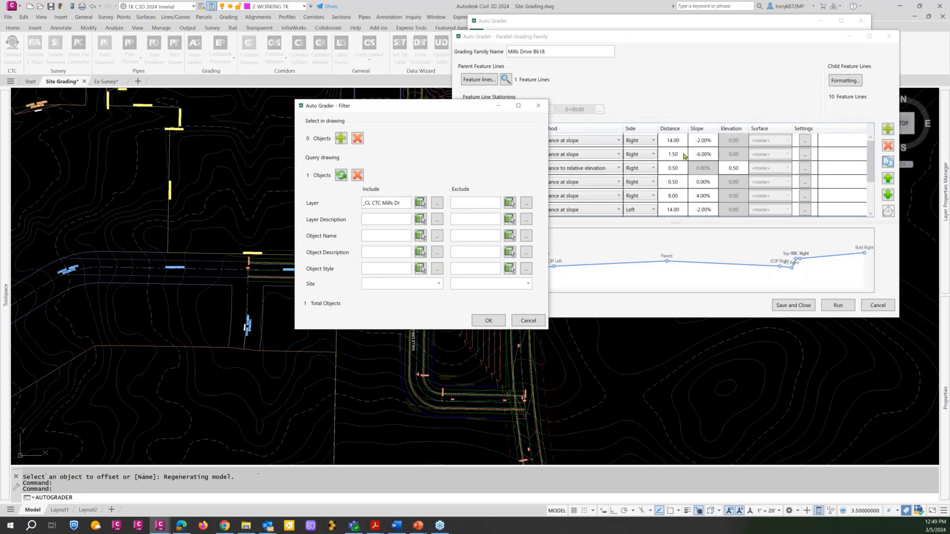
{"action": "left_click", "coordinate": [341, 178]}
{"action": "scroll", "coordinate": [375, 280], "scroll_direction": "up", "scroll_amount": 4}
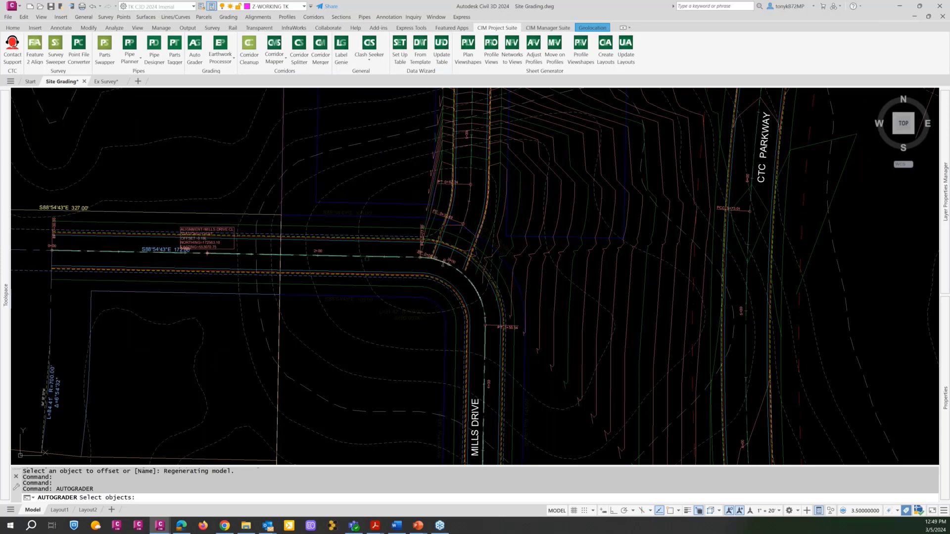
{"action": "left_click", "coordinate": [375, 251]}
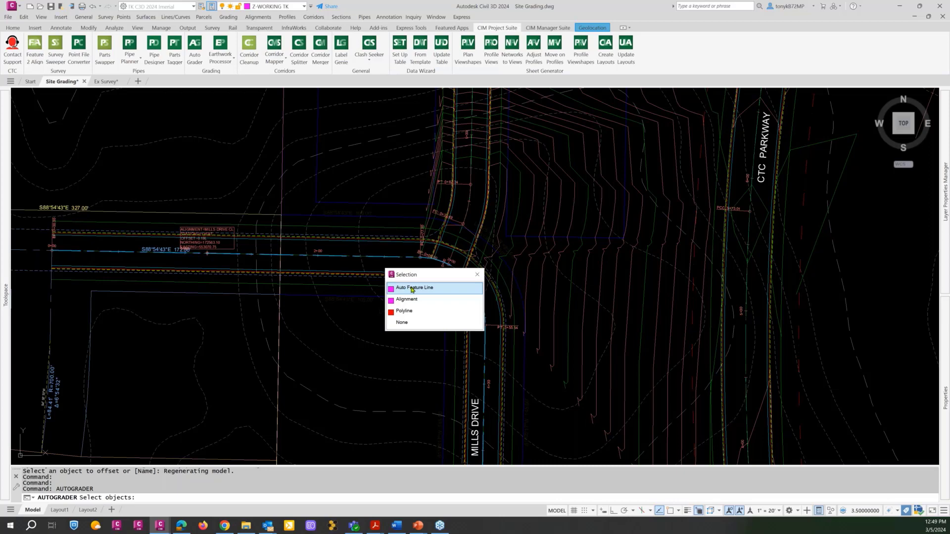
{"action": "left_click", "coordinate": [412, 289]}
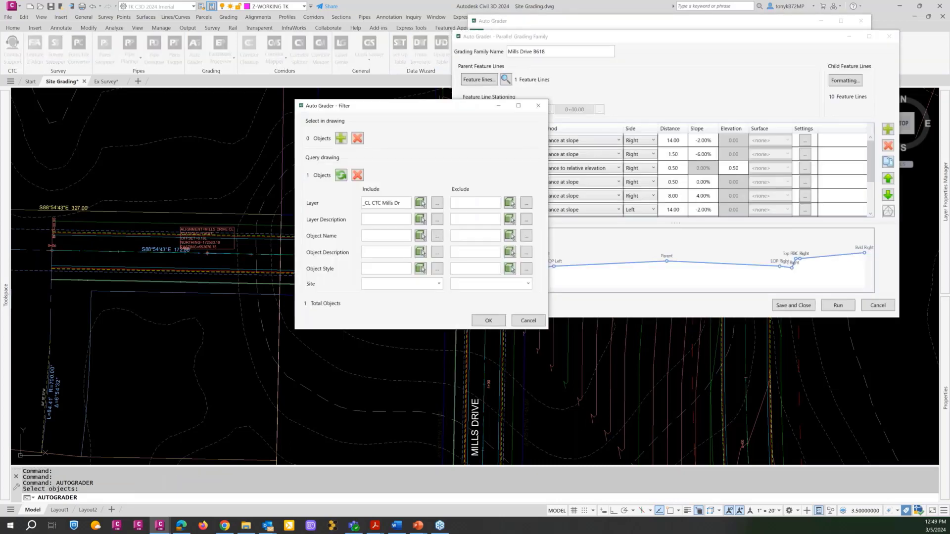
{"action": "left_click", "coordinate": [488, 321]}
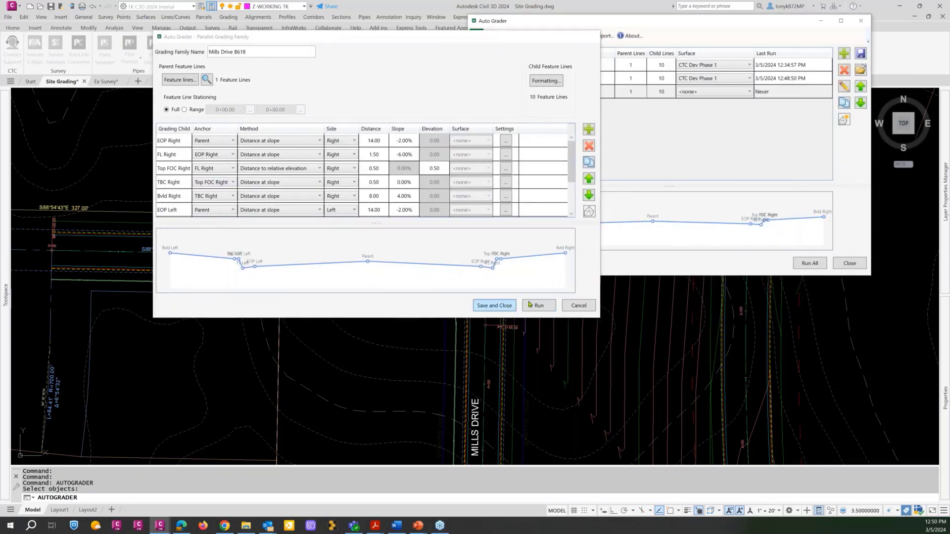
Save the Mills Drive B618 grading family, run it without a target surface, and close Auto Grader.
{"action": "left_click", "coordinate": [509, 306]}
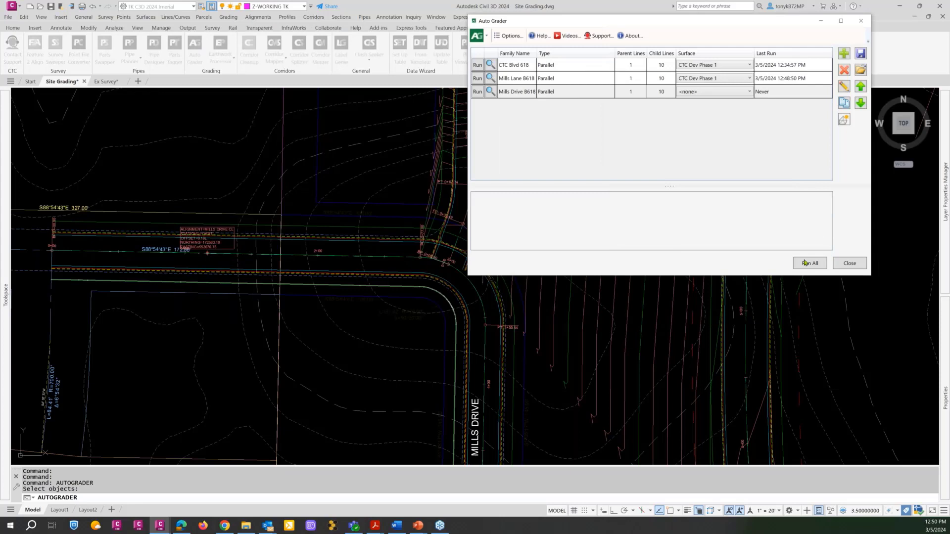
{"action": "left_click", "coordinate": [477, 91]}
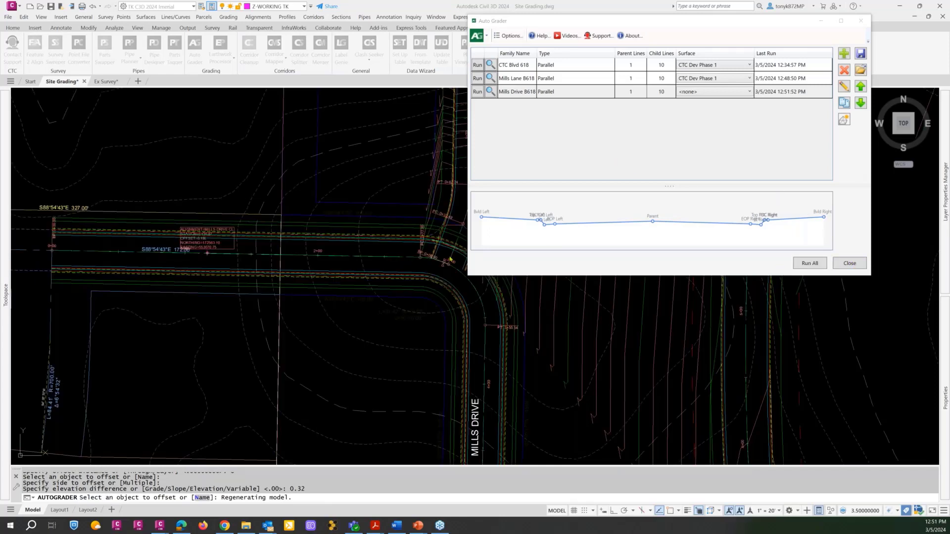
{"action": "left_click", "coordinate": [847, 264]}
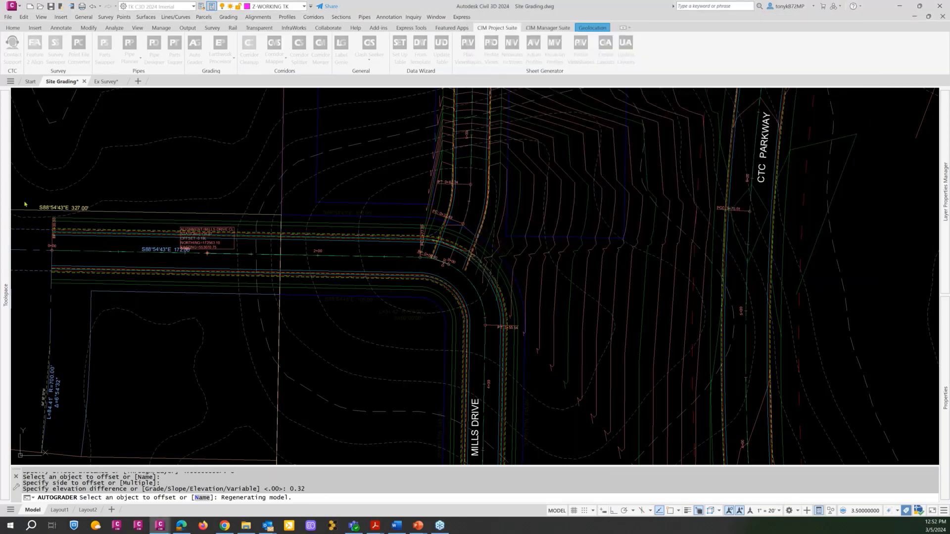
Expand the CTC Dev Phase 1 surface definition and check which Auto Grader families are listed among its breaklines.
{"action": "mouse_move", "coordinate": [6, 209]}
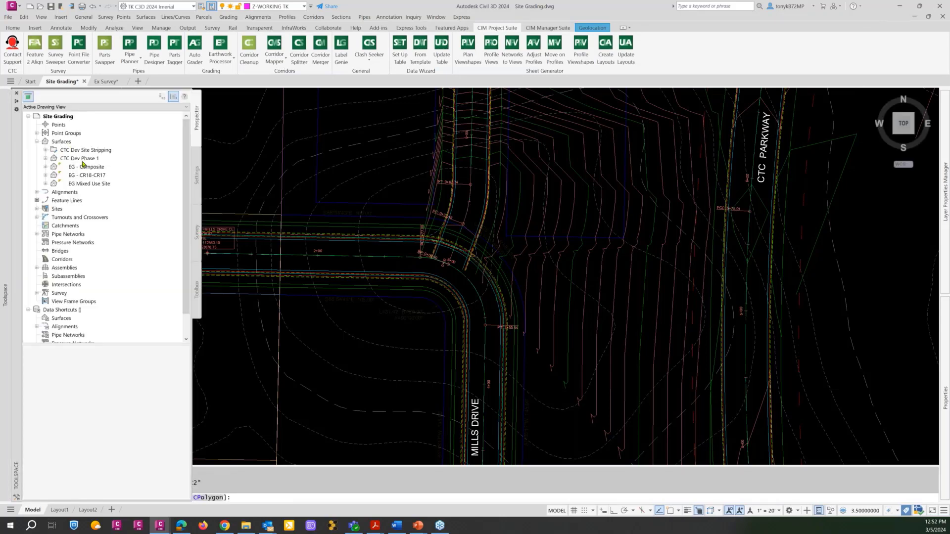
{"action": "left_click", "coordinate": [77, 160]}
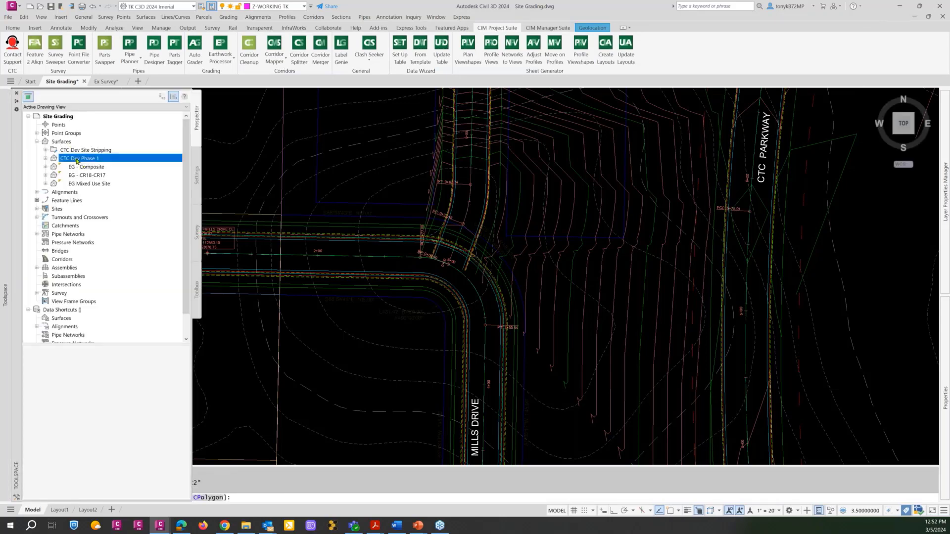
{"action": "left_click", "coordinate": [46, 158]}
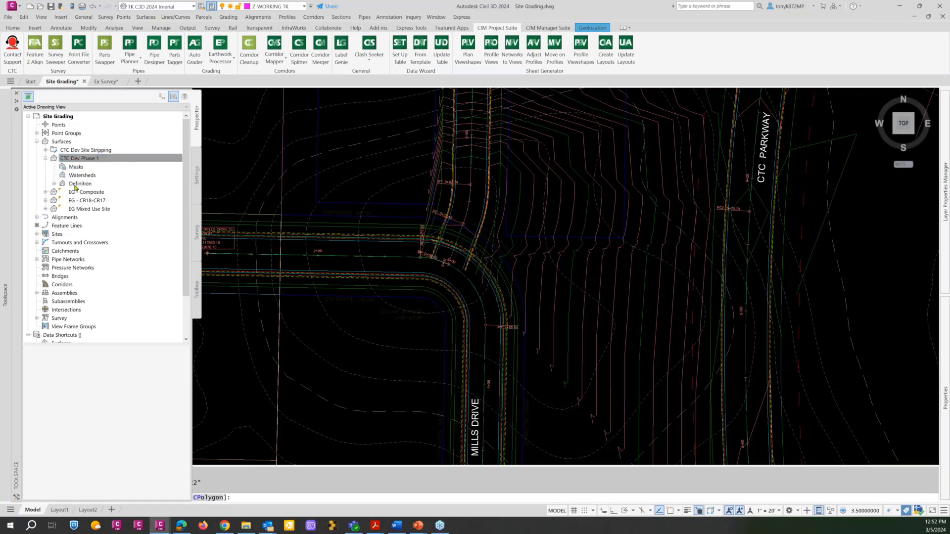
{"action": "left_click", "coordinate": [54, 183]}
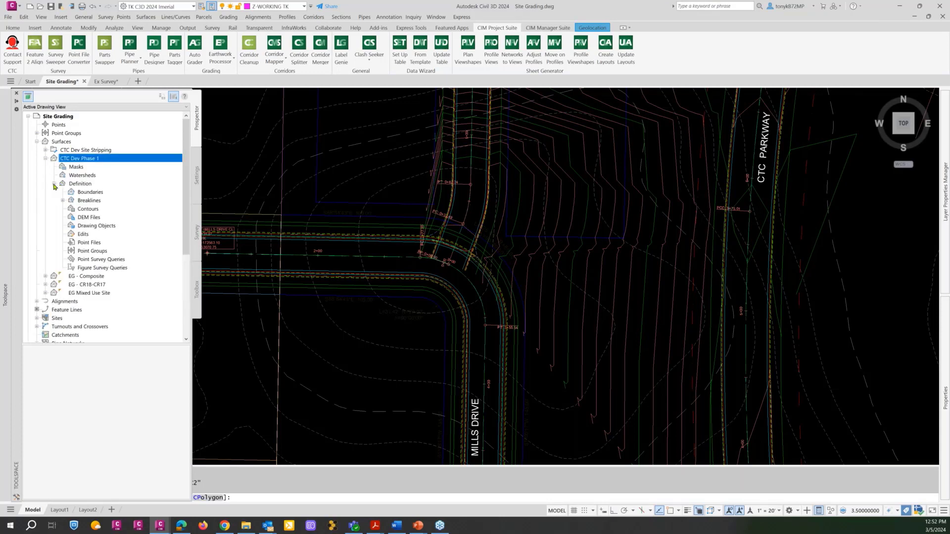
{"action": "left_click", "coordinate": [88, 201]}
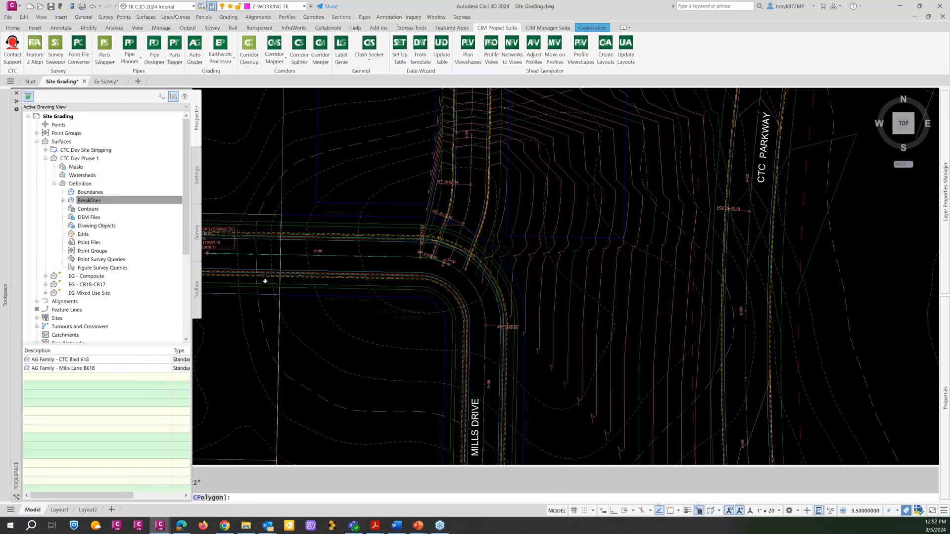
{"action": "key", "text": "Escape"}
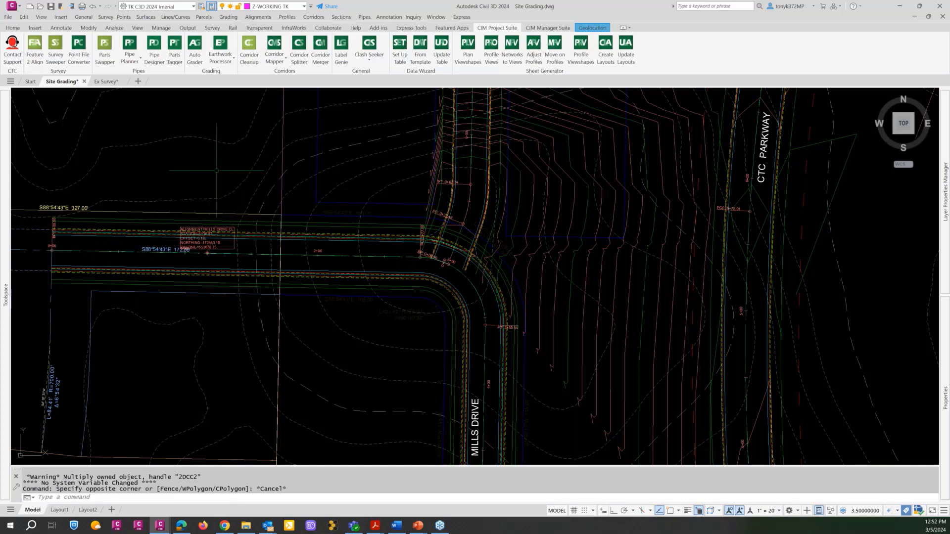
{"action": "scroll", "coordinate": [430, 253], "scroll_direction": "down", "scroll_amount": 2}
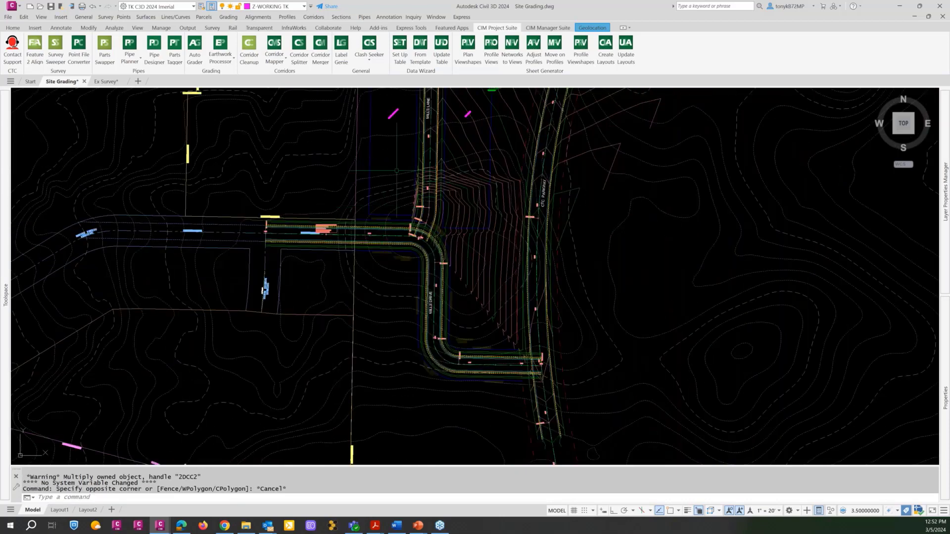
{"action": "scroll", "coordinate": [194, 341], "scroll_direction": "down", "scroll_amount": 2}
{"action": "key", "text": "Escape"}
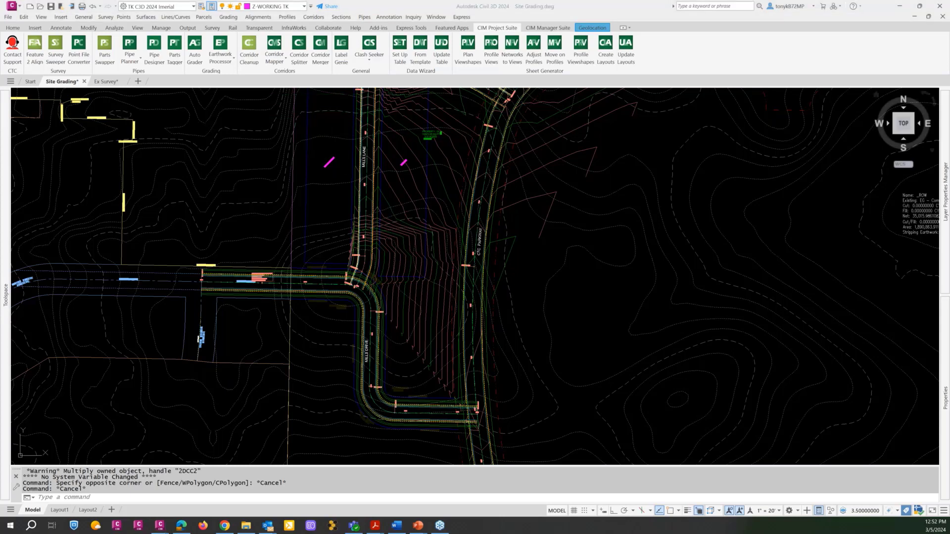
{"action": "key", "text": "alt+Tab"}
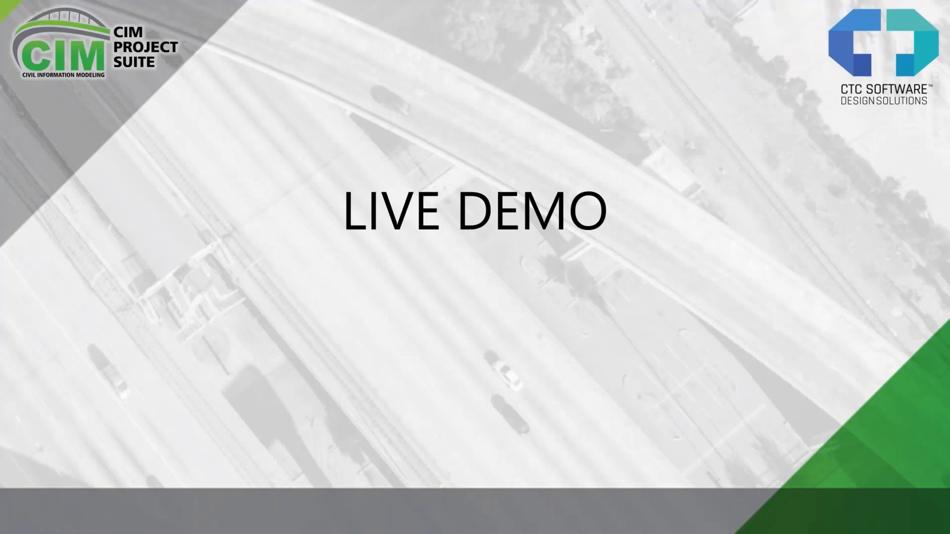
{"action": "key", "text": "Right"}
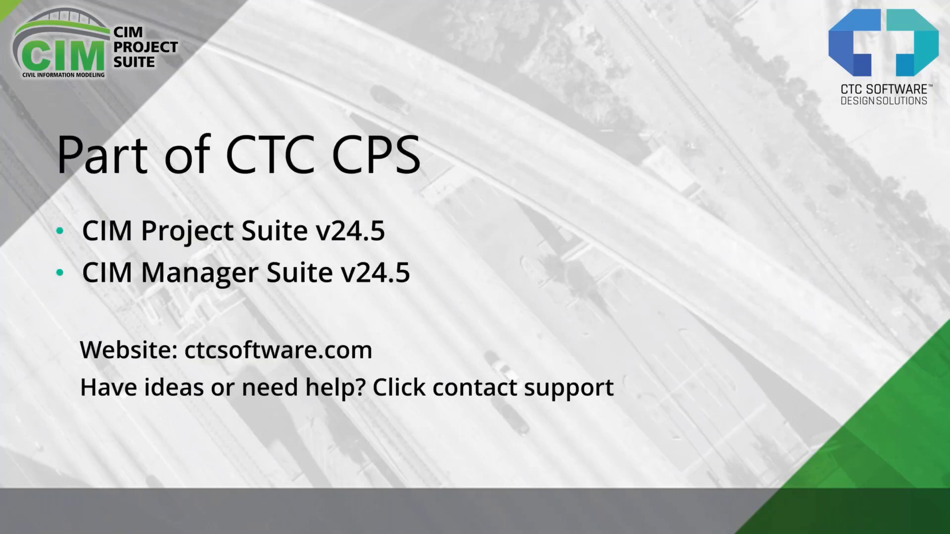